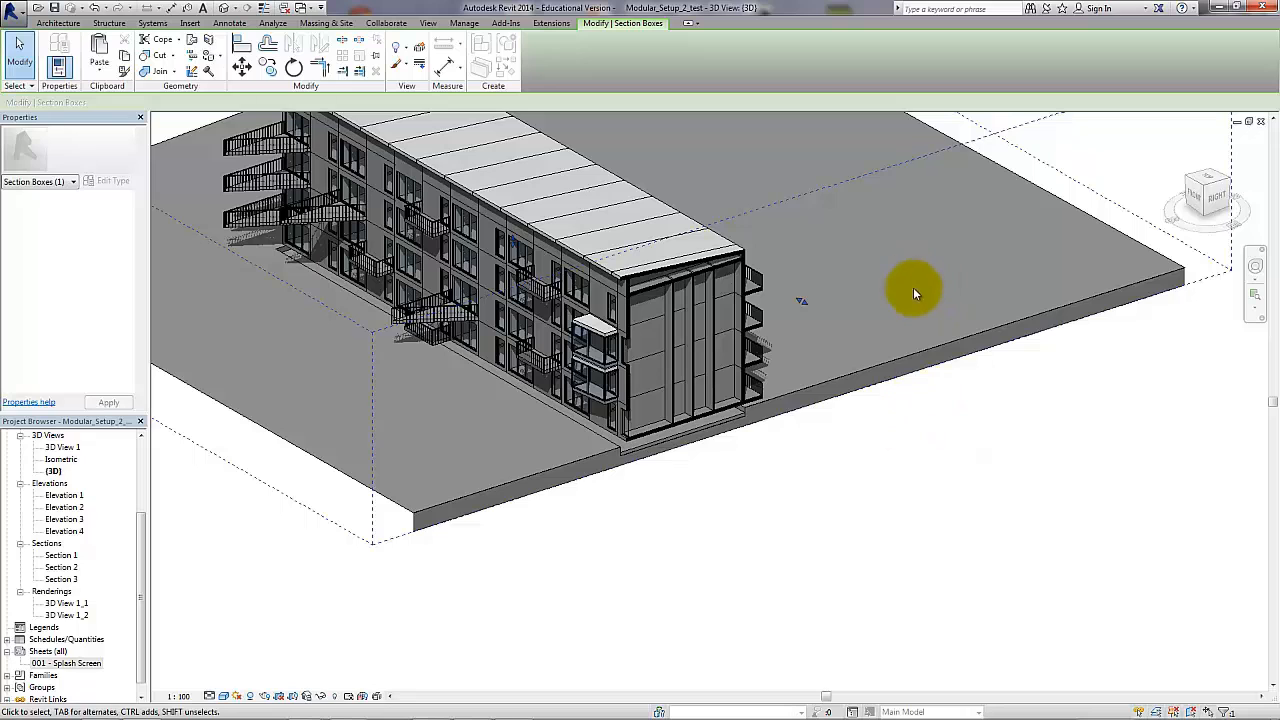
- Pull the section box's end face inward to cut open the end of the building and expose the stairwell
left_click_drag(800, 302, 833, 324)
key("Escape")
scroll(636, 300, "up", 3)
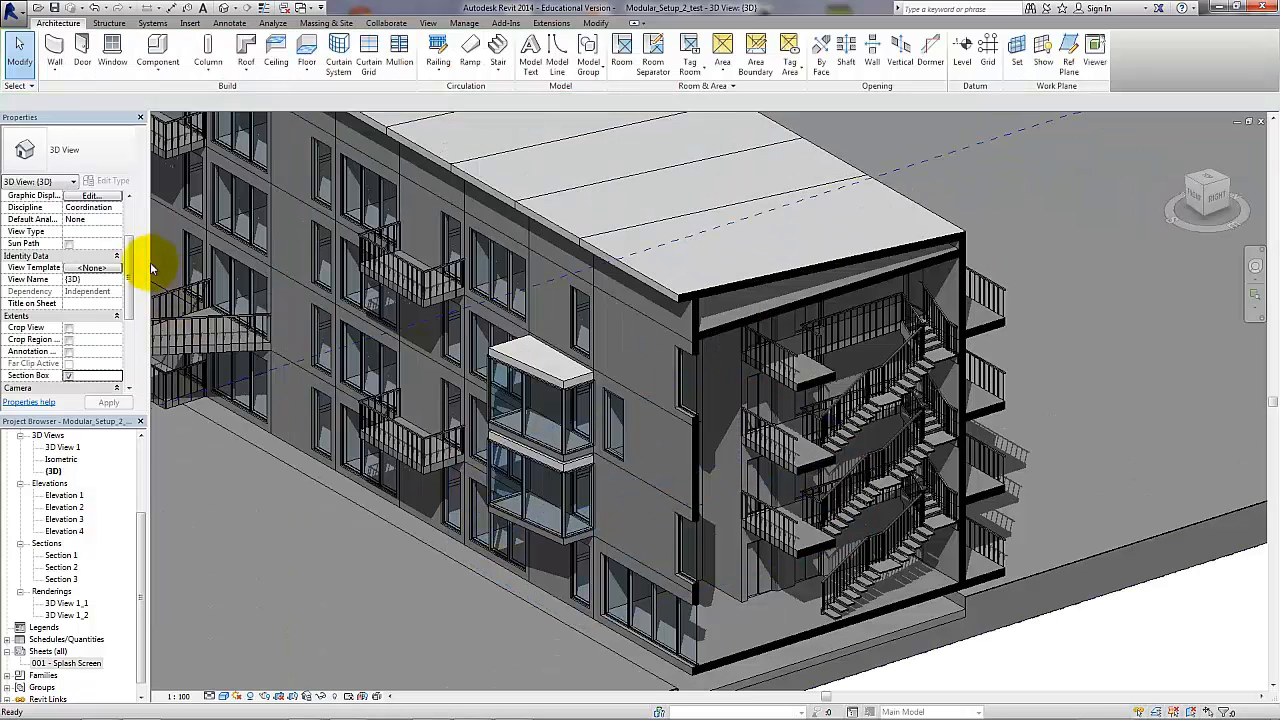
- Turn off the Section Box in the 3D view to show the whole building
scroll(120, 271, "down", 3)
left_click(69, 316)
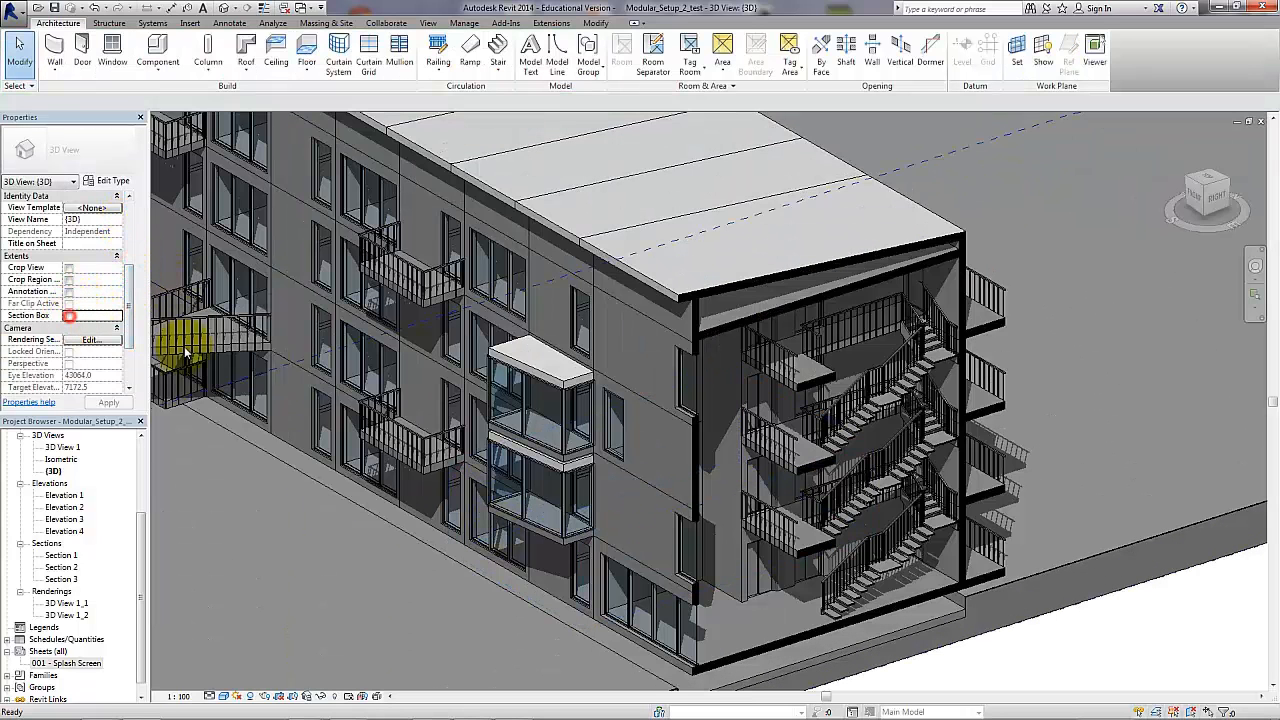
middle_click_drag(391, 358, 628, 410)
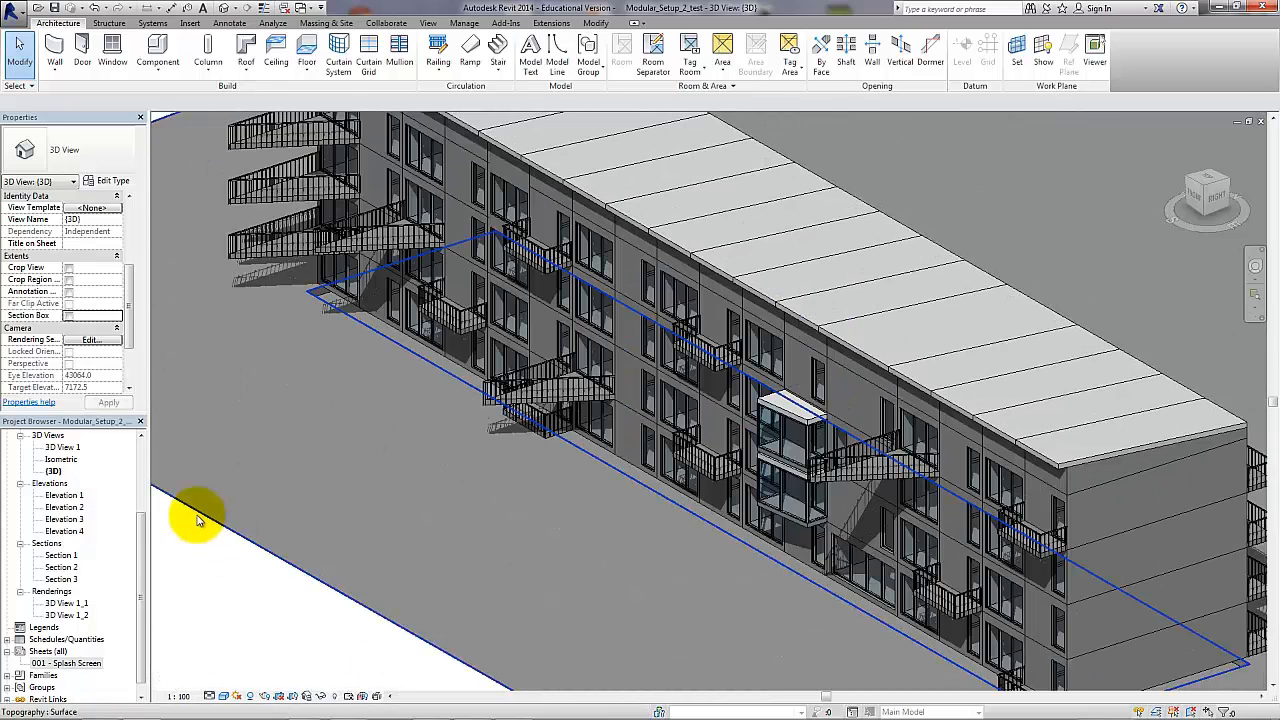
- Create a new sheet using the A1 metric_KEA_v1 titleblock
left_click_drag(143, 528, 138, 561)
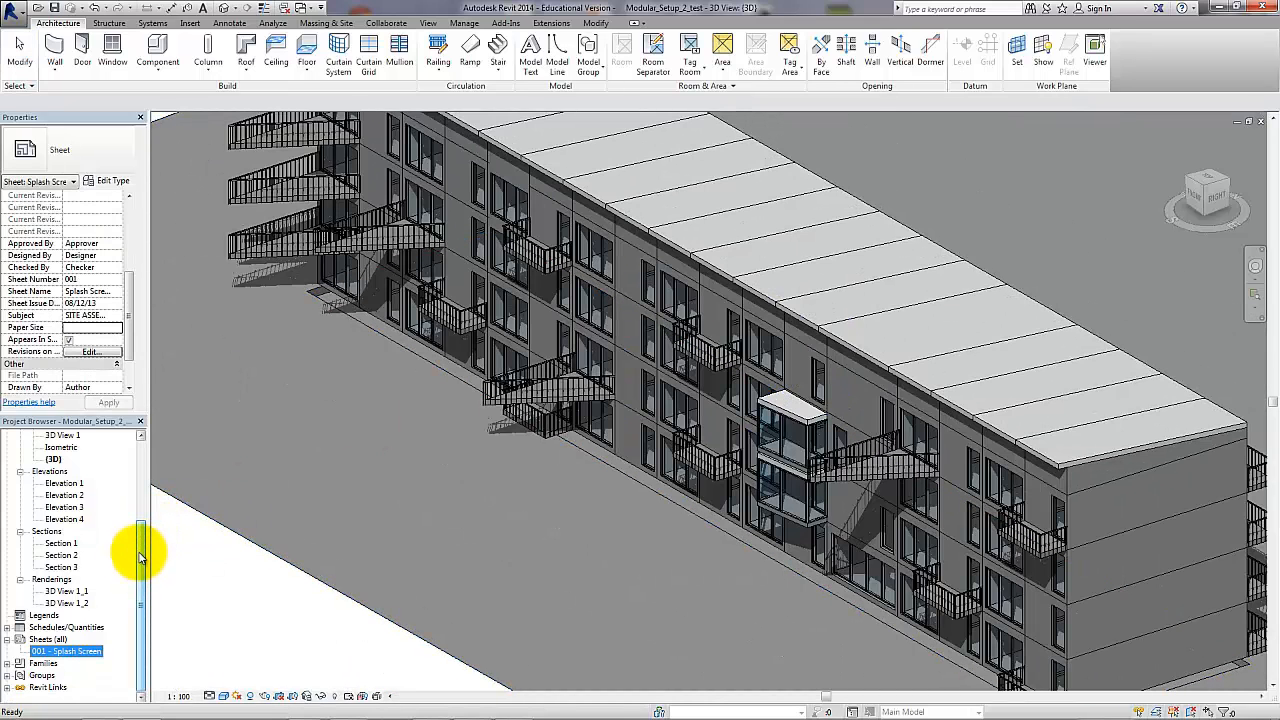
left_click(45, 639)
right_click(38, 645)
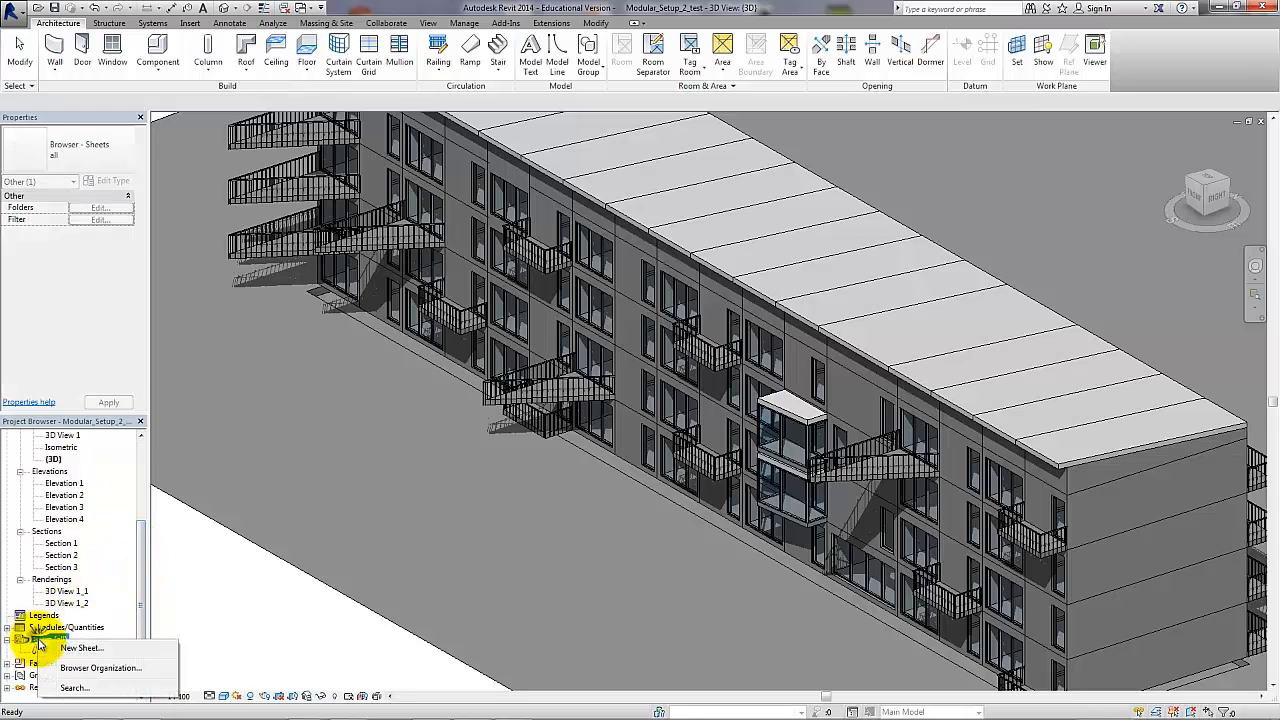
left_click(64, 648)
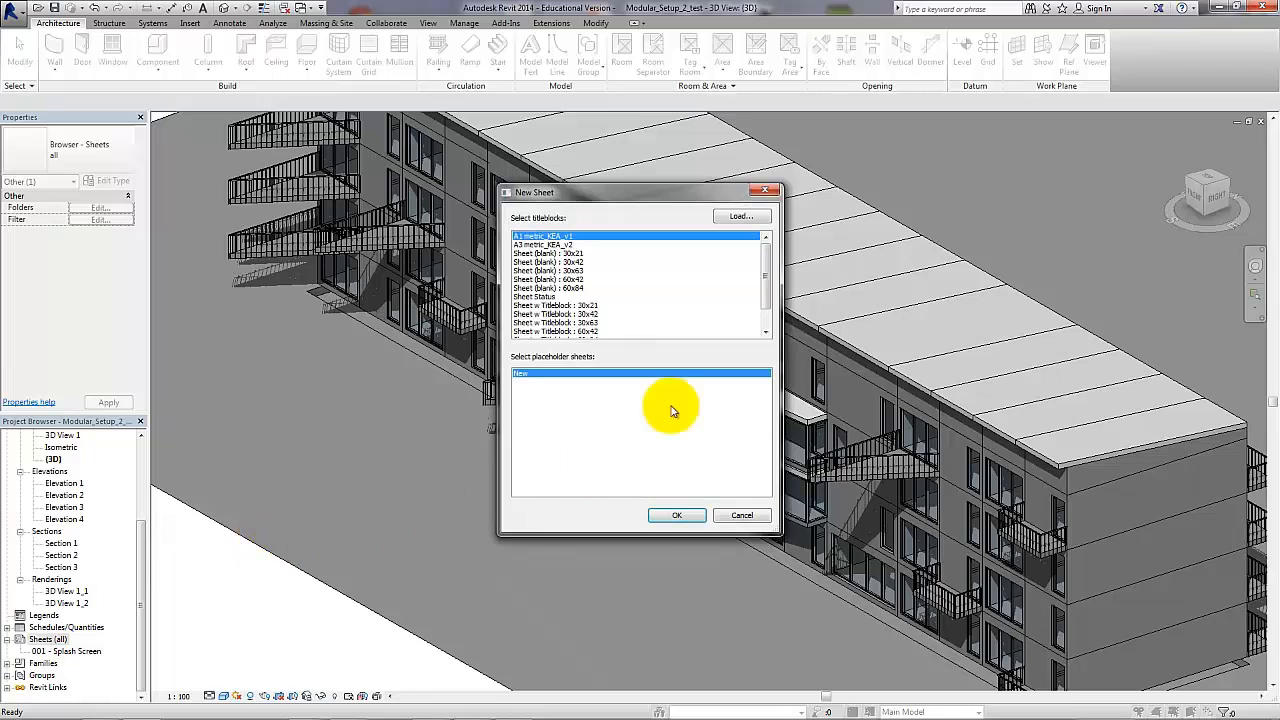
left_click(676, 516)
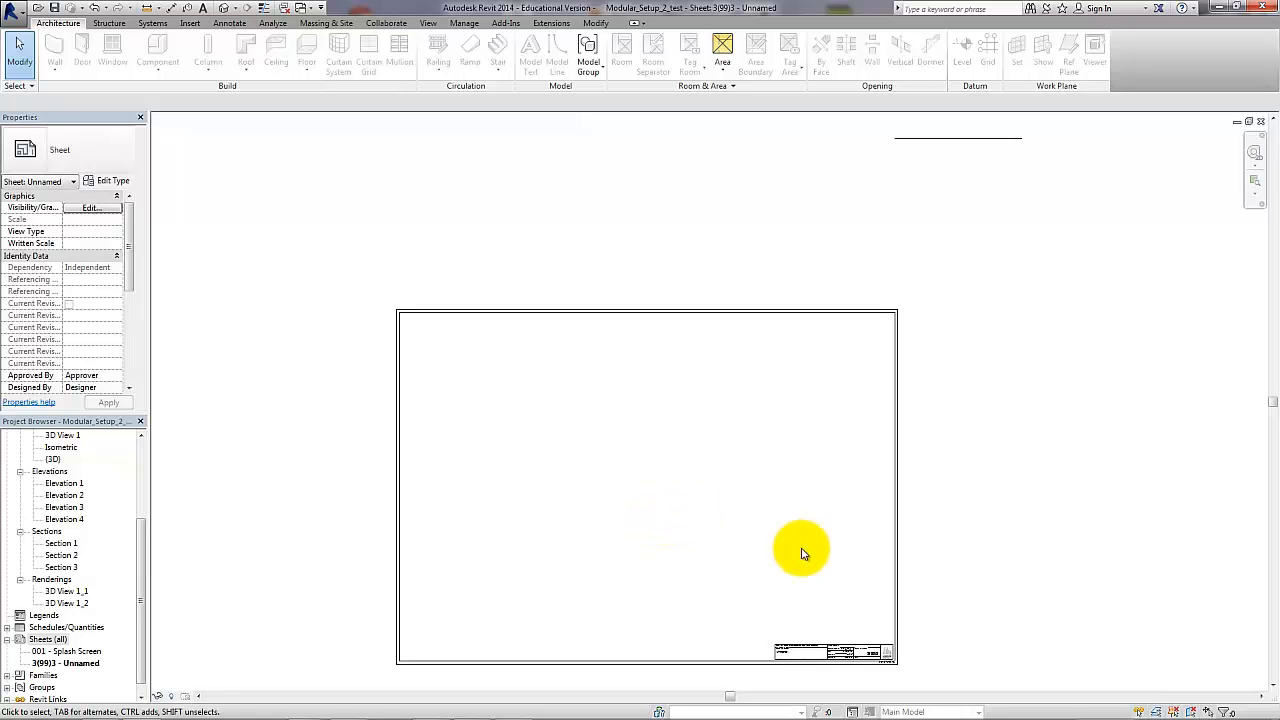
- Set the drawing name in the sheet's title block to Location Plan
scroll(825, 655, "up", 3)
scroll(803, 648, "up", 2)
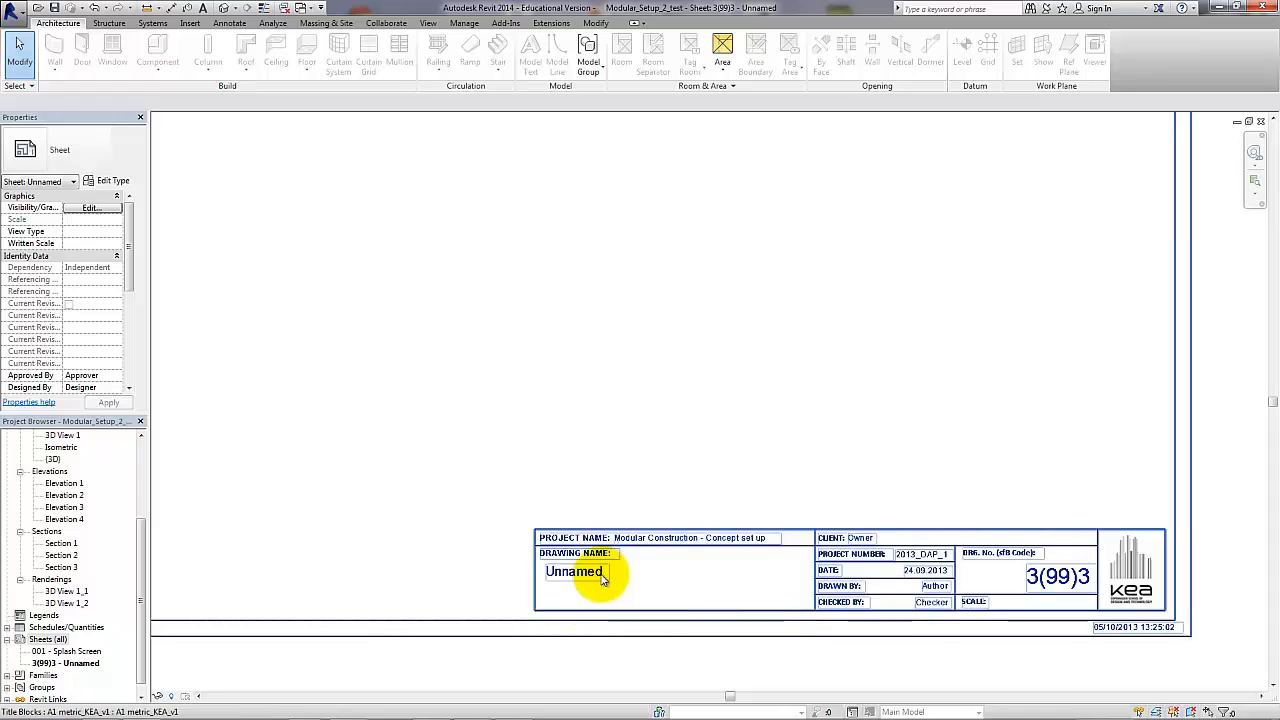
left_click(602, 580)
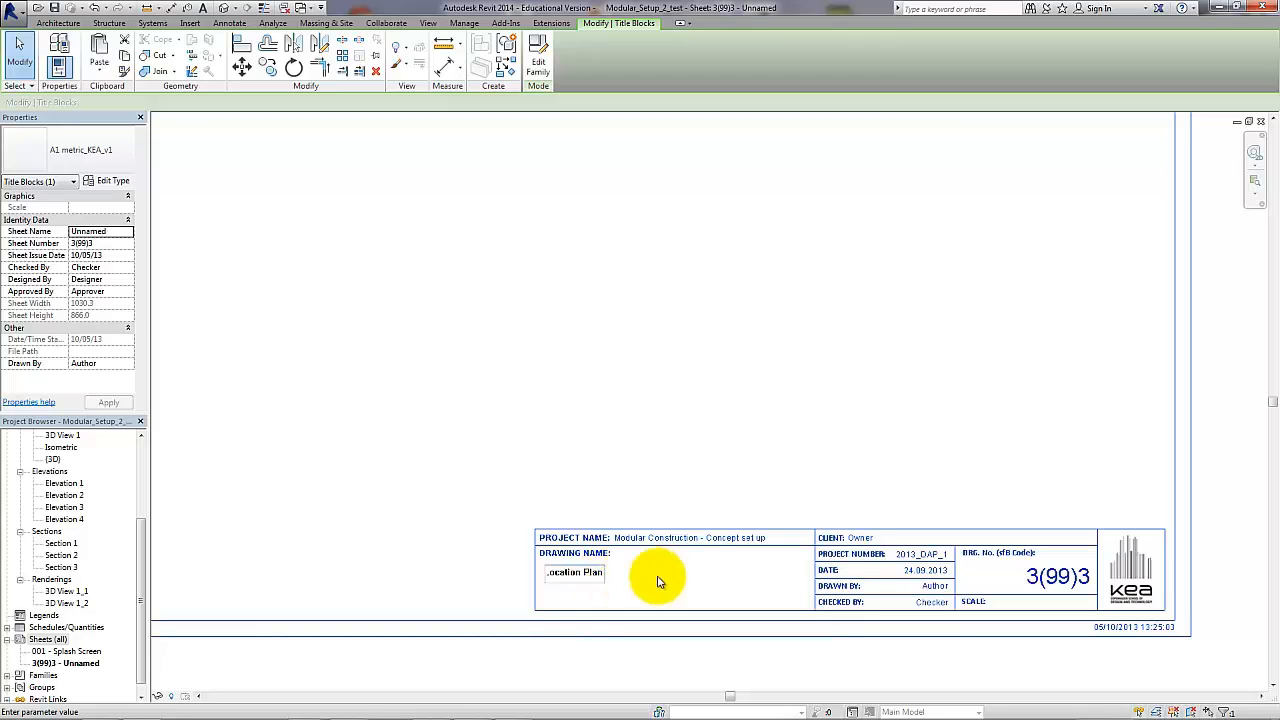
left_click(700, 580)
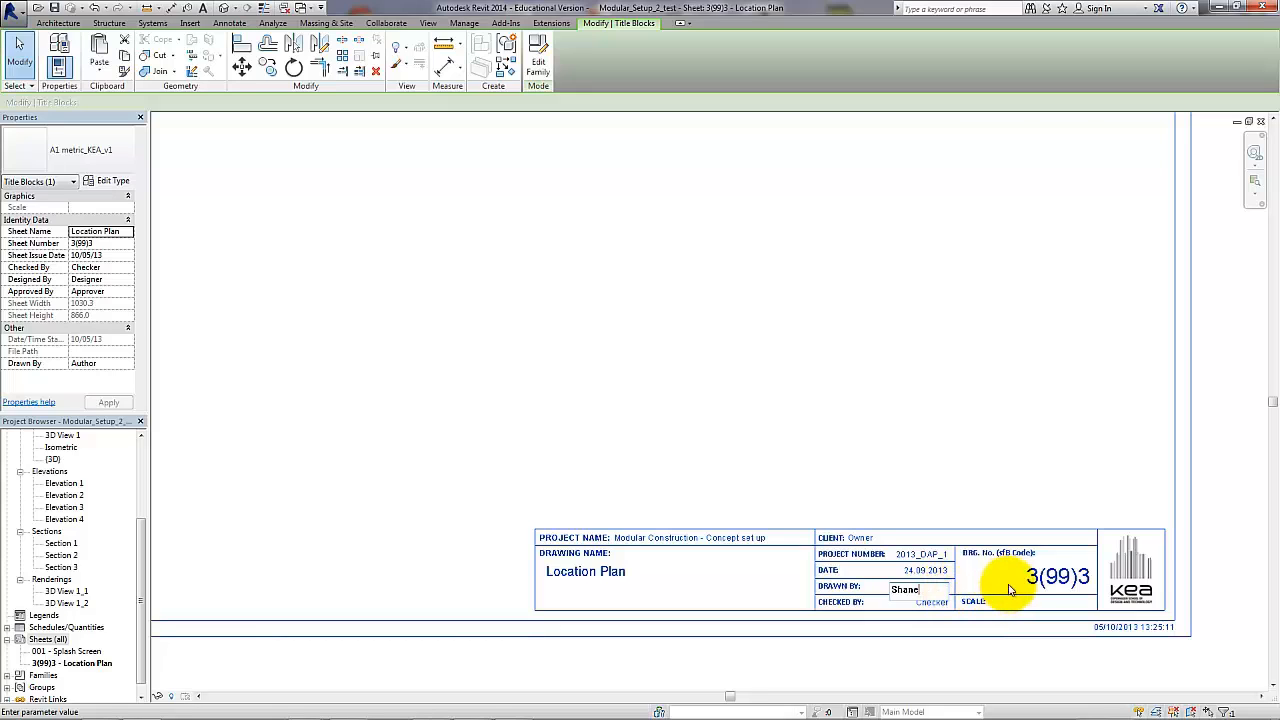
- Fill in the drafter's name under Drawn By and set the drawing number to (99)1.1
left_click(1062, 588)
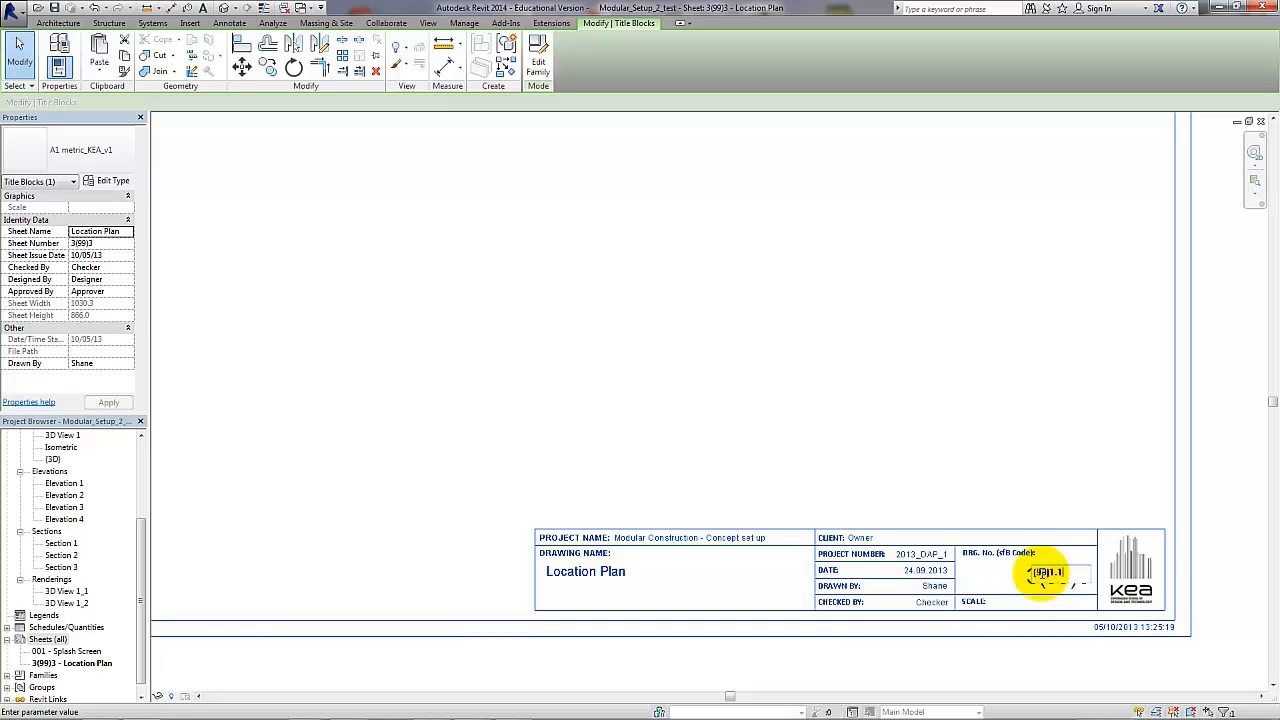
left_click(1105, 572)
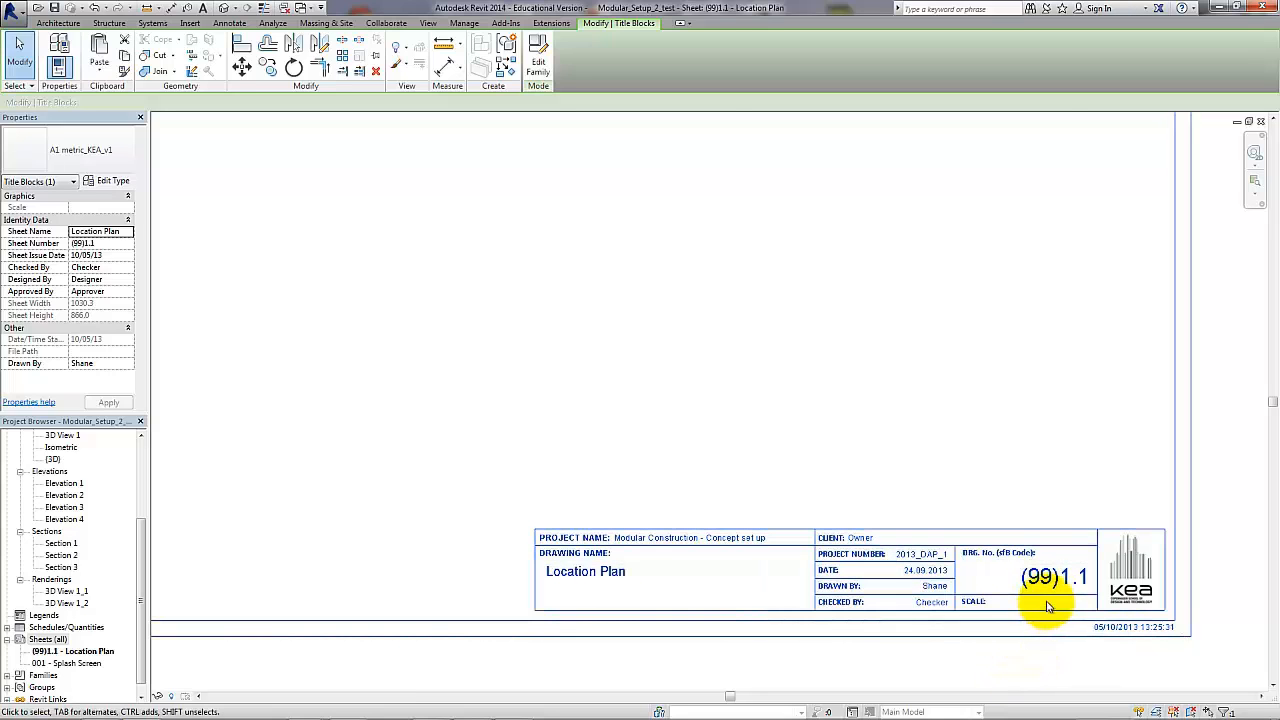
key("Escape")
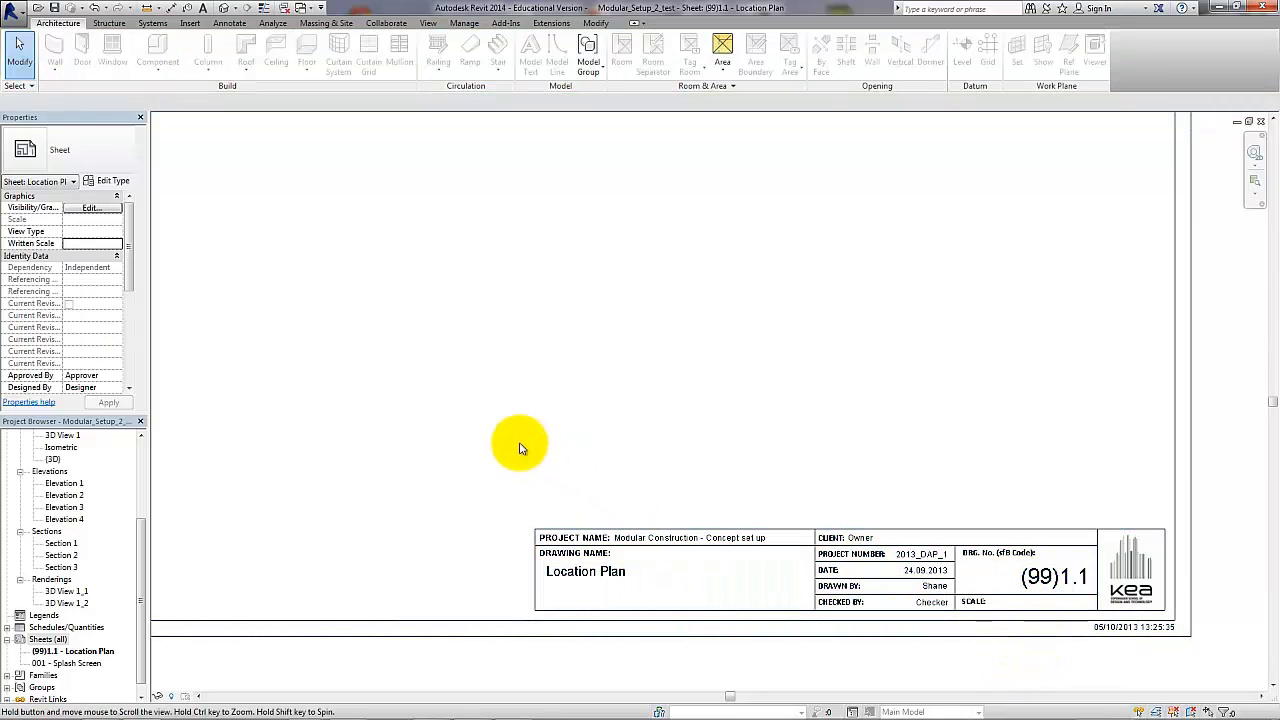
- Place the Site floor plan view on the Location Plan sheet
scroll(520, 448, "down", 1)
middle_click_drag(520, 448, 787, 557)
scroll(637, 477, "down", 3)
left_click_drag(141, 586, 142, 548)
middle_click_drag(482, 469, 682, 486)
scroll(683, 491, "down", 3)
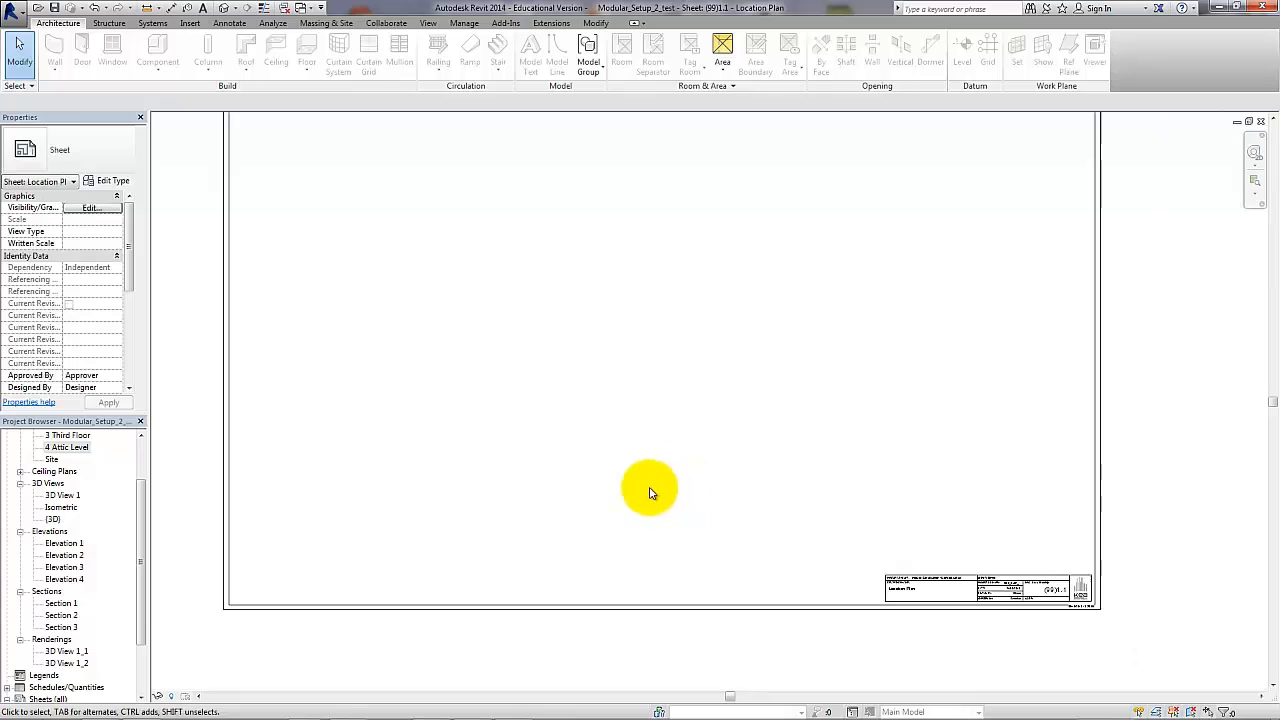
left_click(52, 459)
left_click_drag(439, 432, 440, 432)
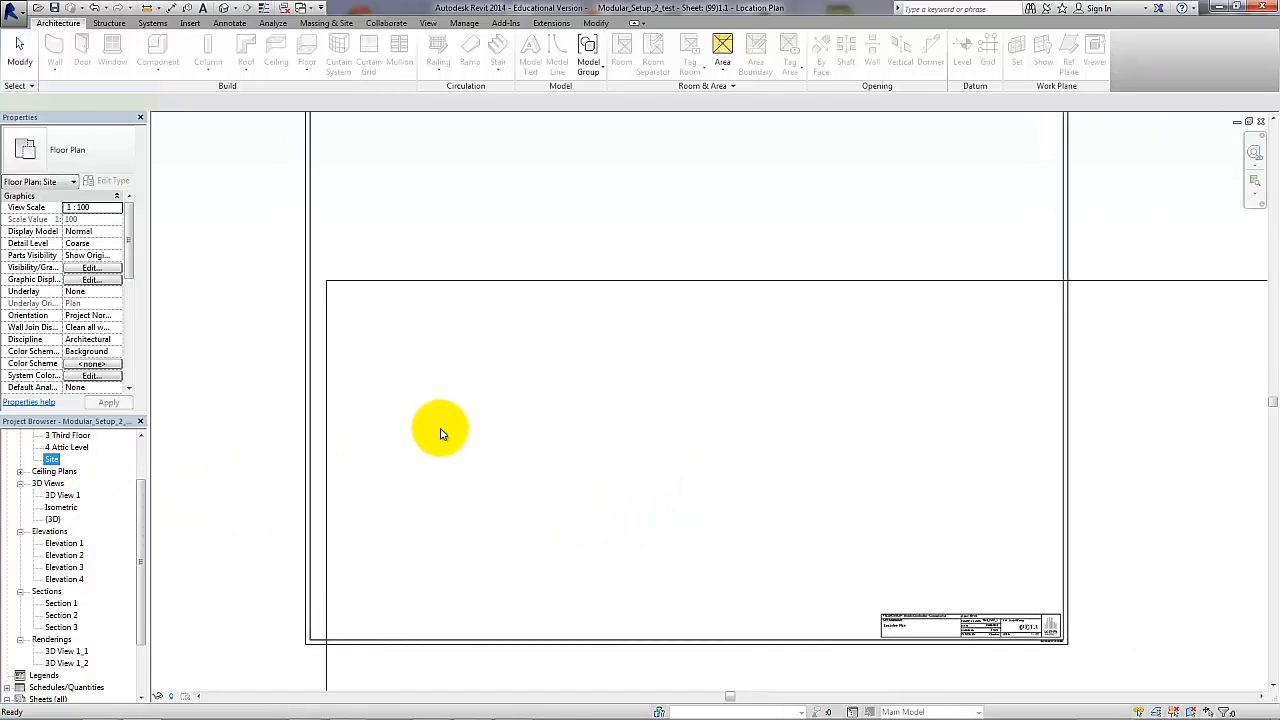
left_click(577, 346)
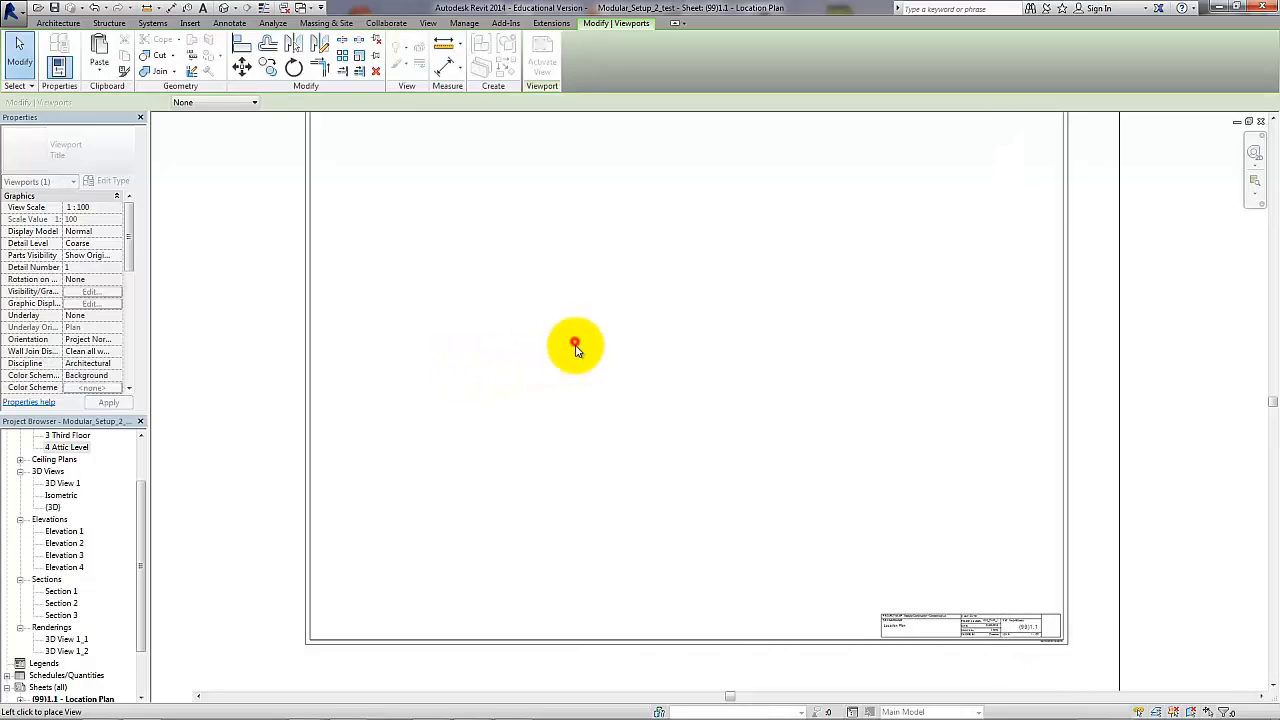
scroll(595, 400, "down", 2)
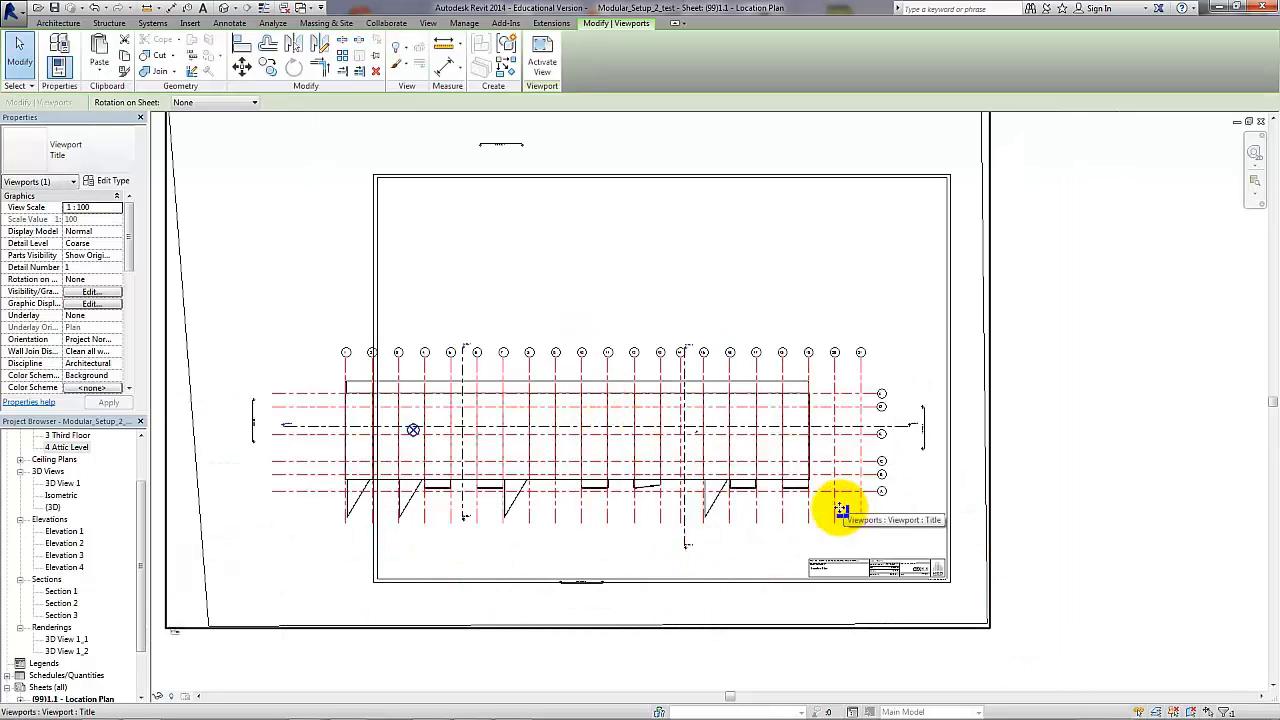
left_click(1025, 457)
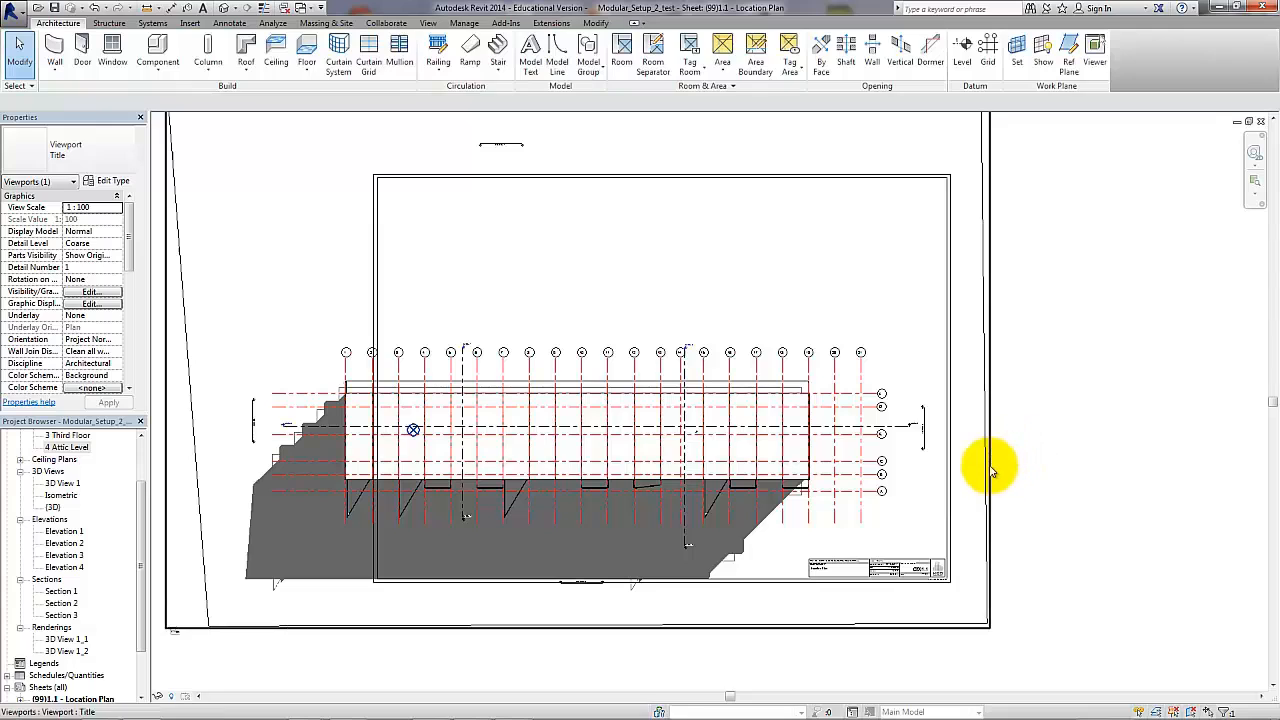
- Set the Site viewport's scale to 1 : 200 and move the viewport to the middle of the sheet frame
left_click(986, 470)
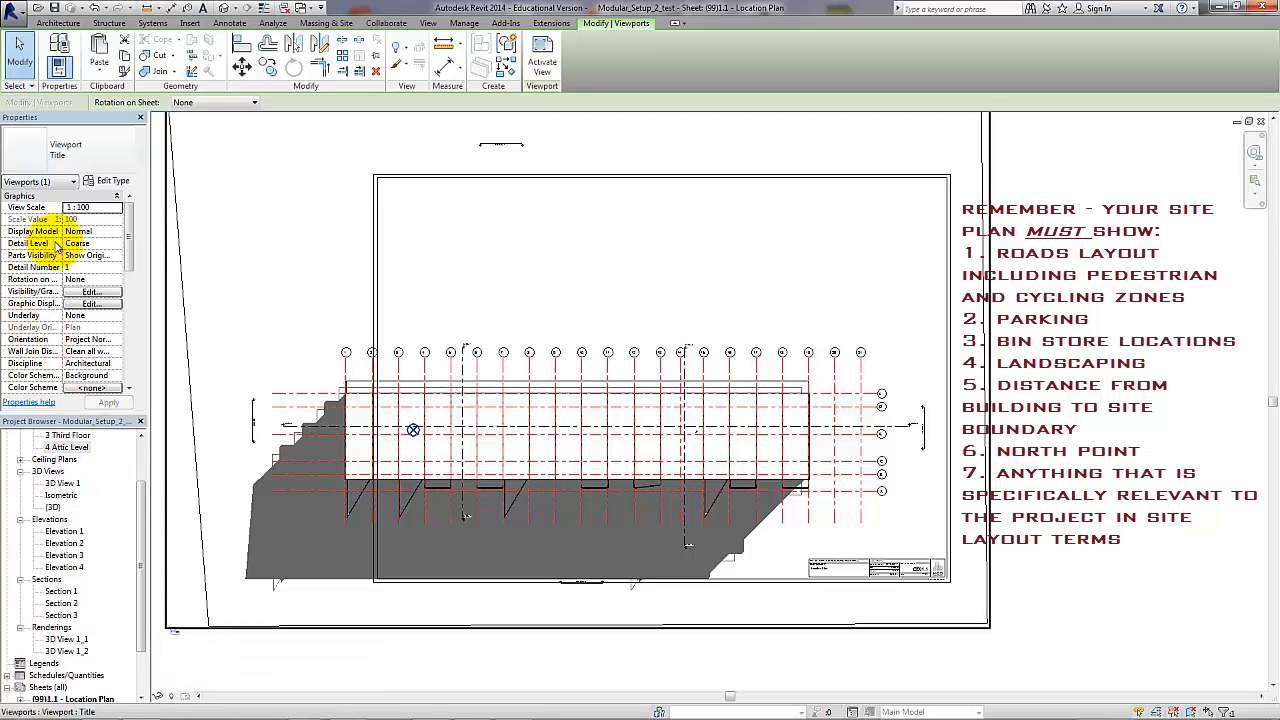
left_click(110, 210)
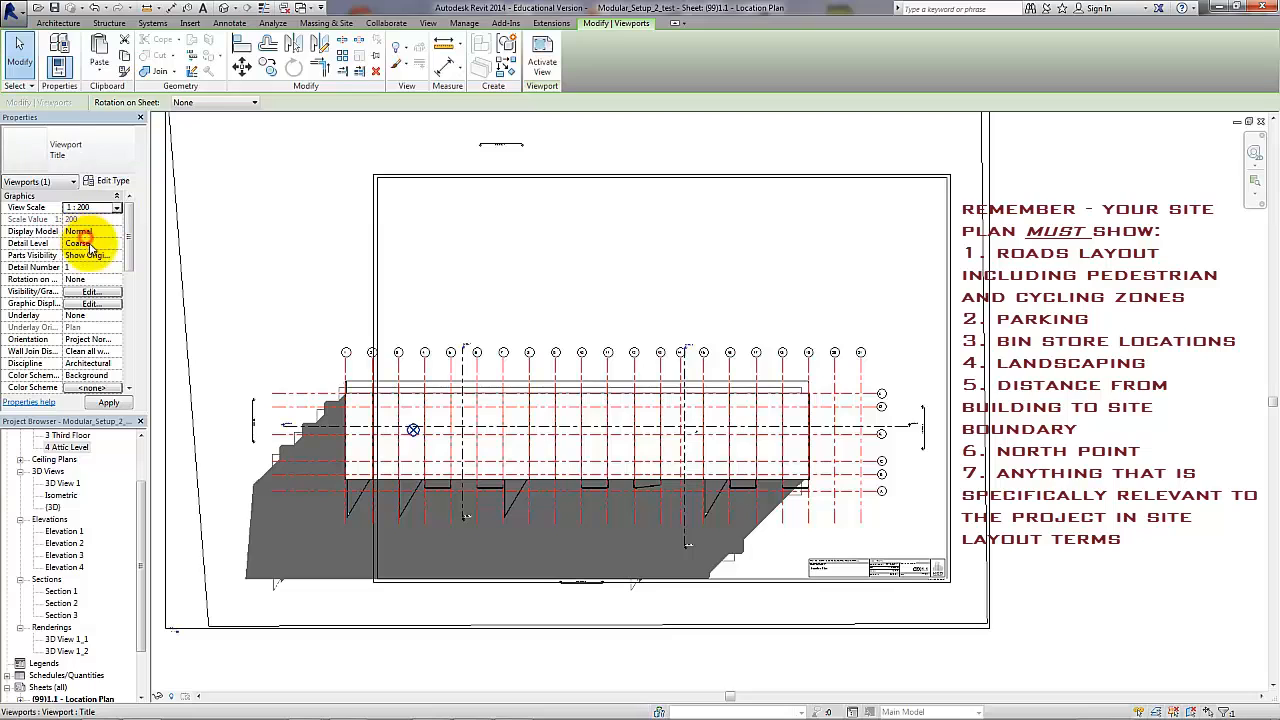
left_click(110, 403)
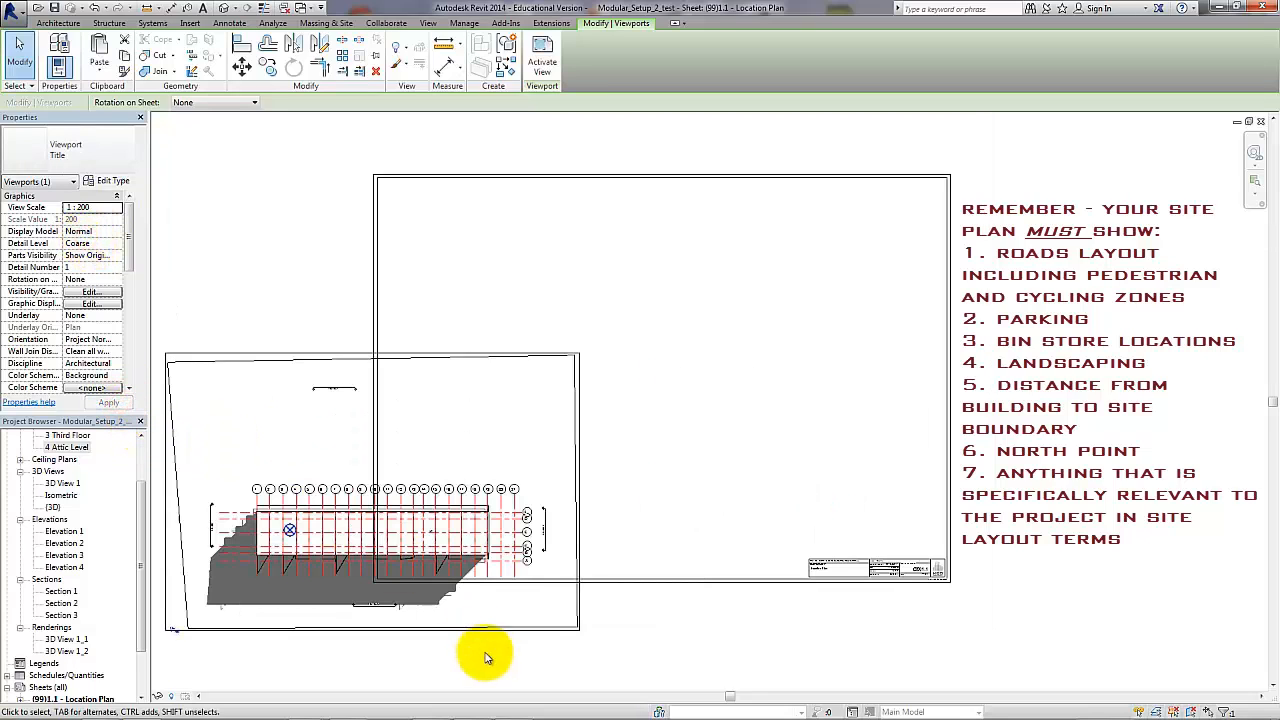
left_click_drag(489, 634, 762, 488)
key("Escape")
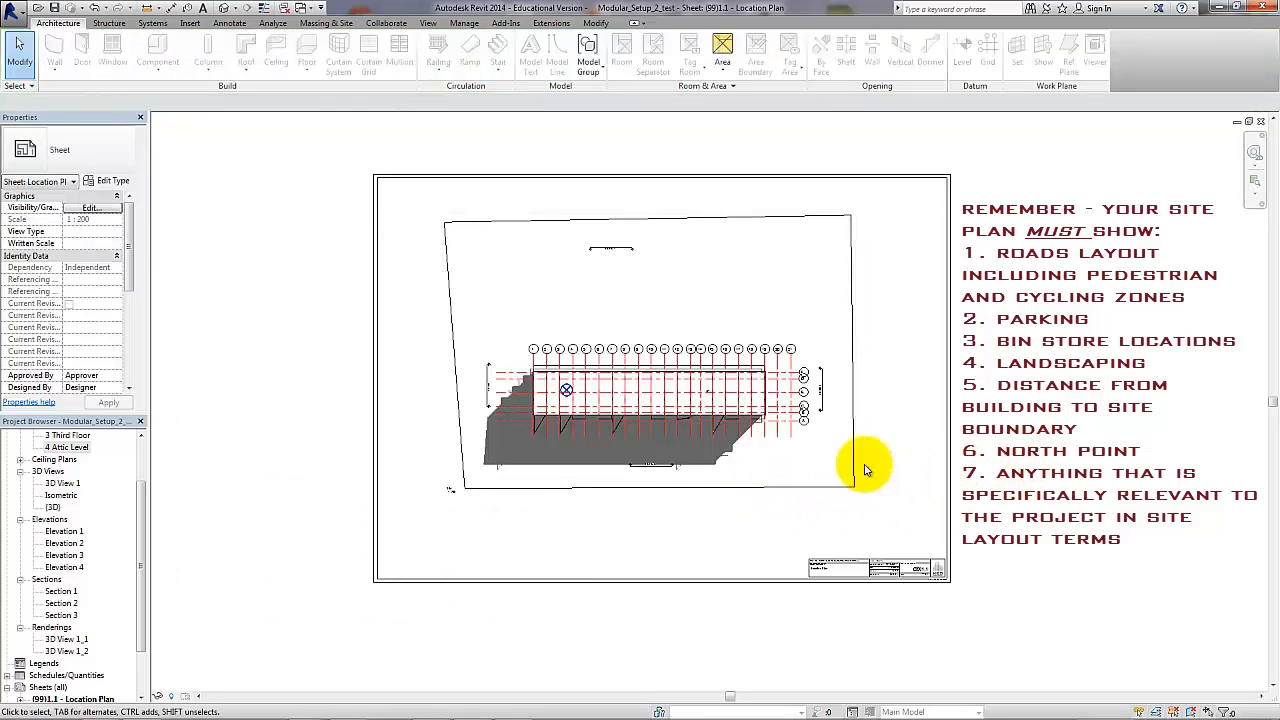
- Move the Site view title from the lower-left to the lower-right corner of the site boundary
scroll(655, 446, "up", 5)
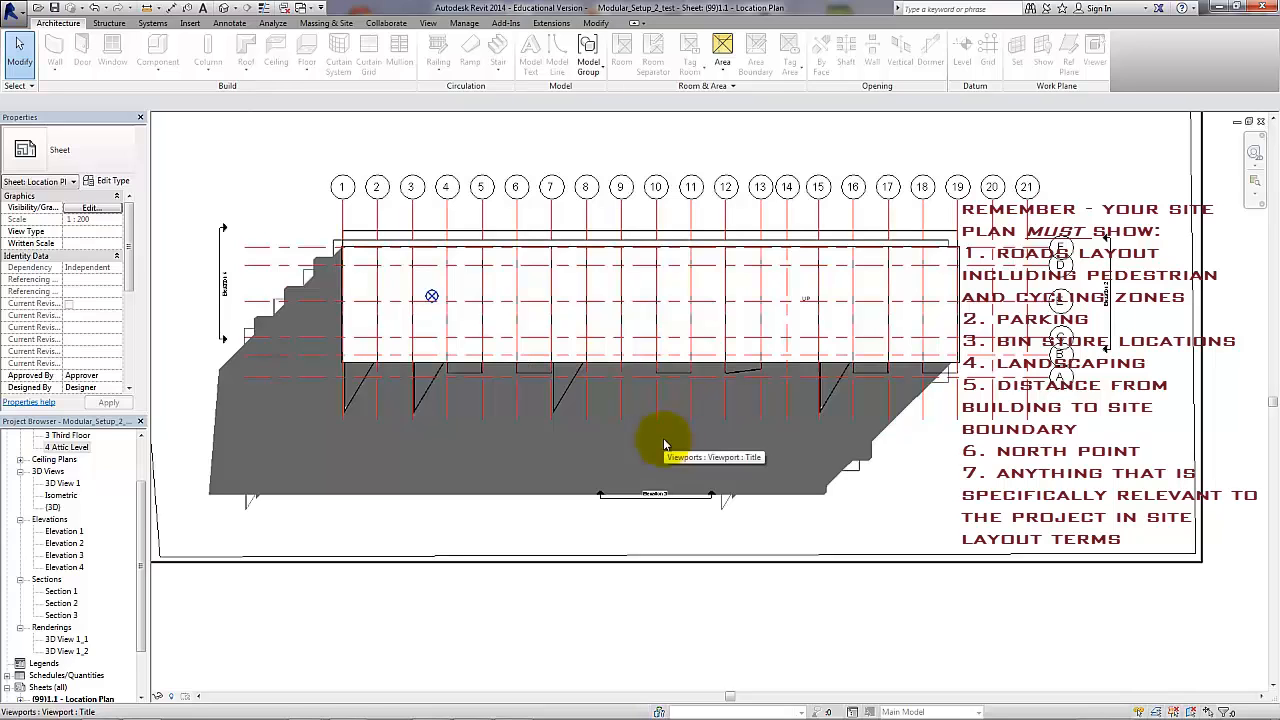
scroll(663, 445, "down", 3)
scroll(325, 552, "up", 2)
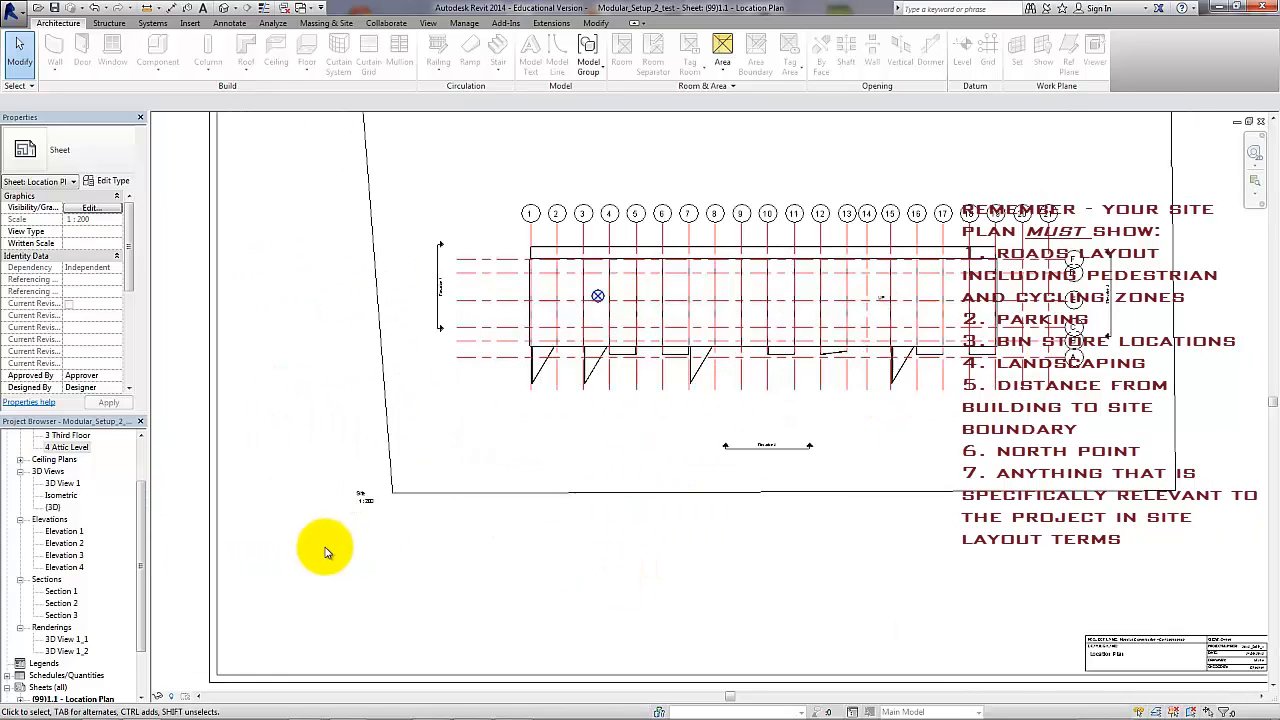
left_click_drag(360, 499, 1118, 484)
left_click(1080, 549)
- Examine the scale entry in the title block and the layout of the site plan on the sheet
scroll(1123, 600, "up", 5)
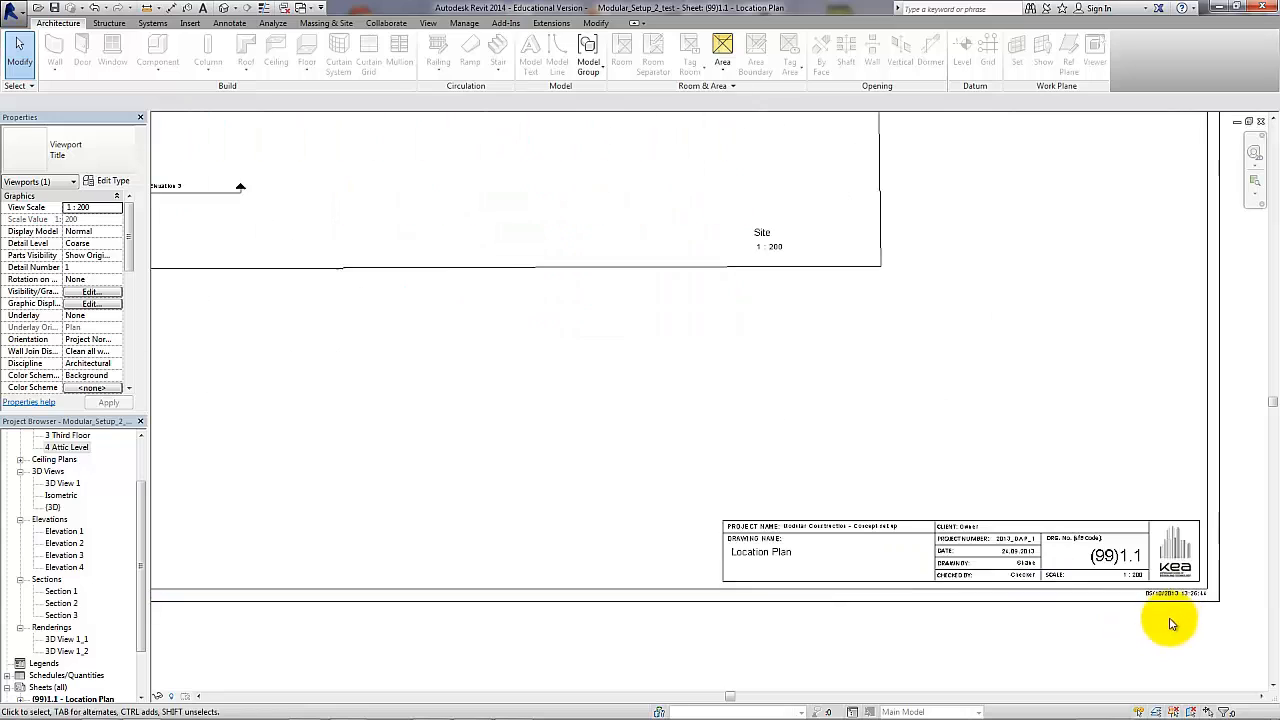
scroll(1172, 620, "up", 2)
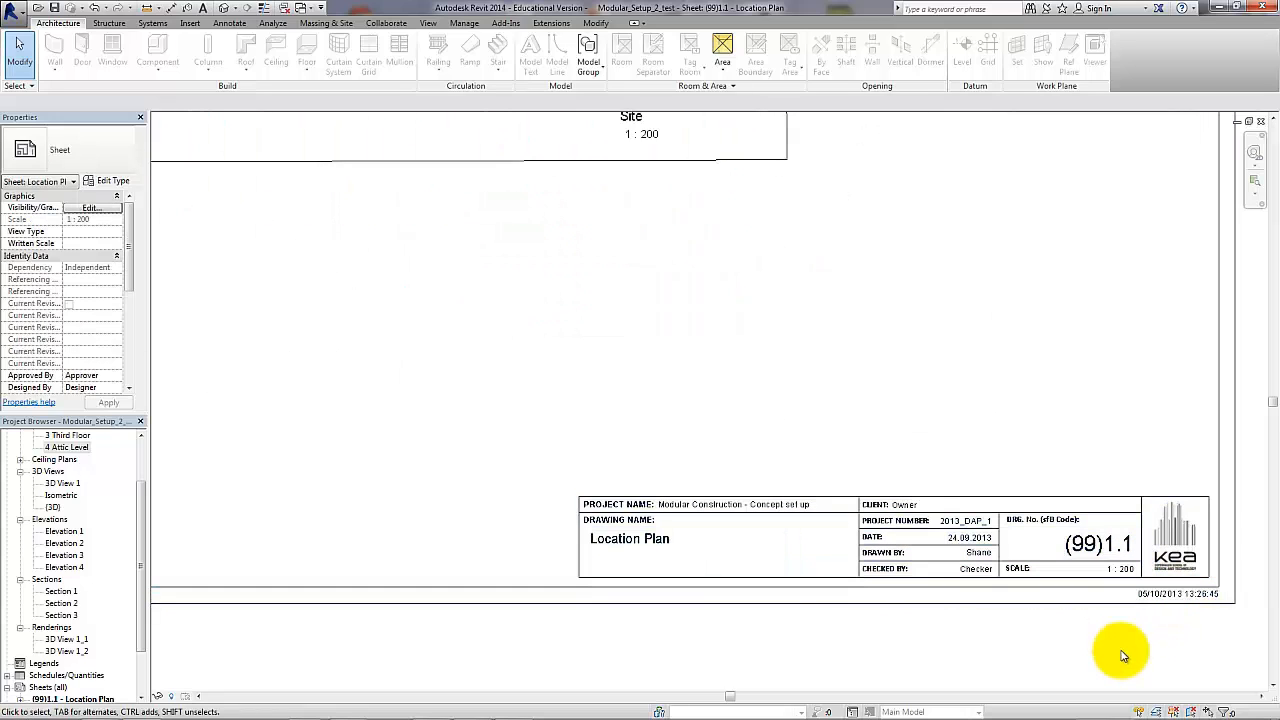
scroll(1083, 660, "down", 6)
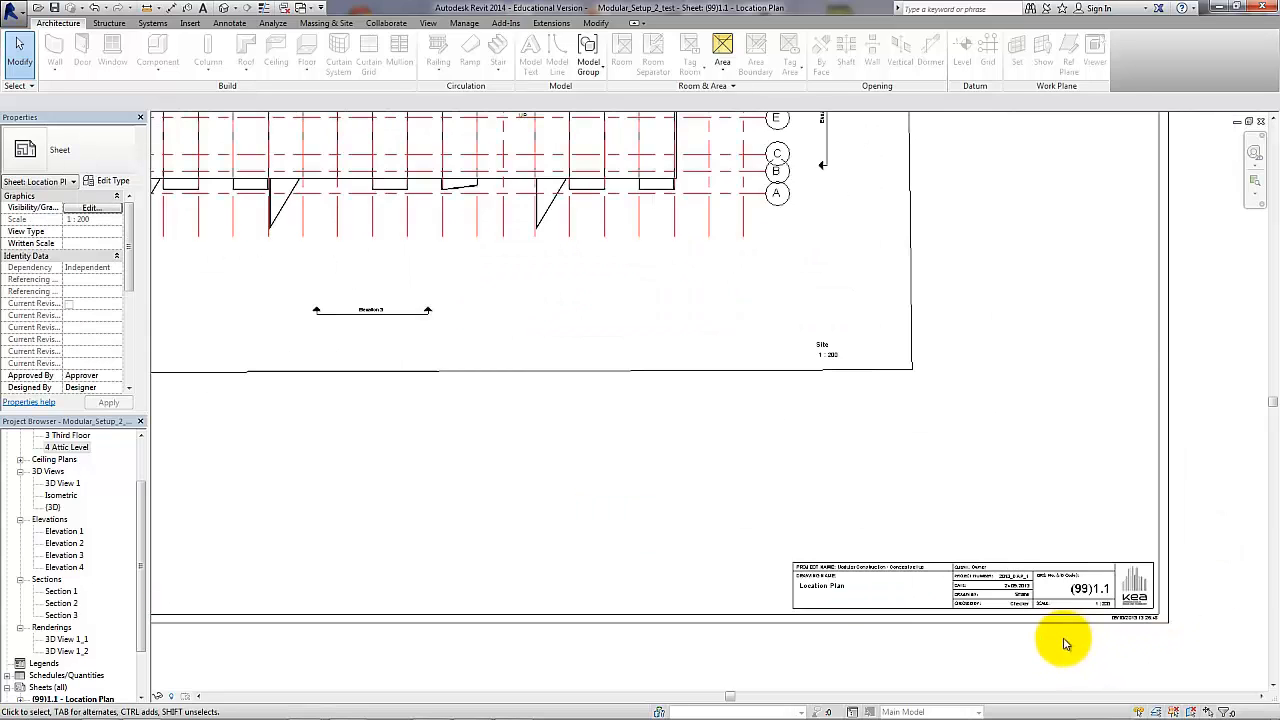
mouse_move(811, 592)
middle_mouse_down()
mouse_move(920, 580)
mouse_move(906, 583)
middle_mouse_up()
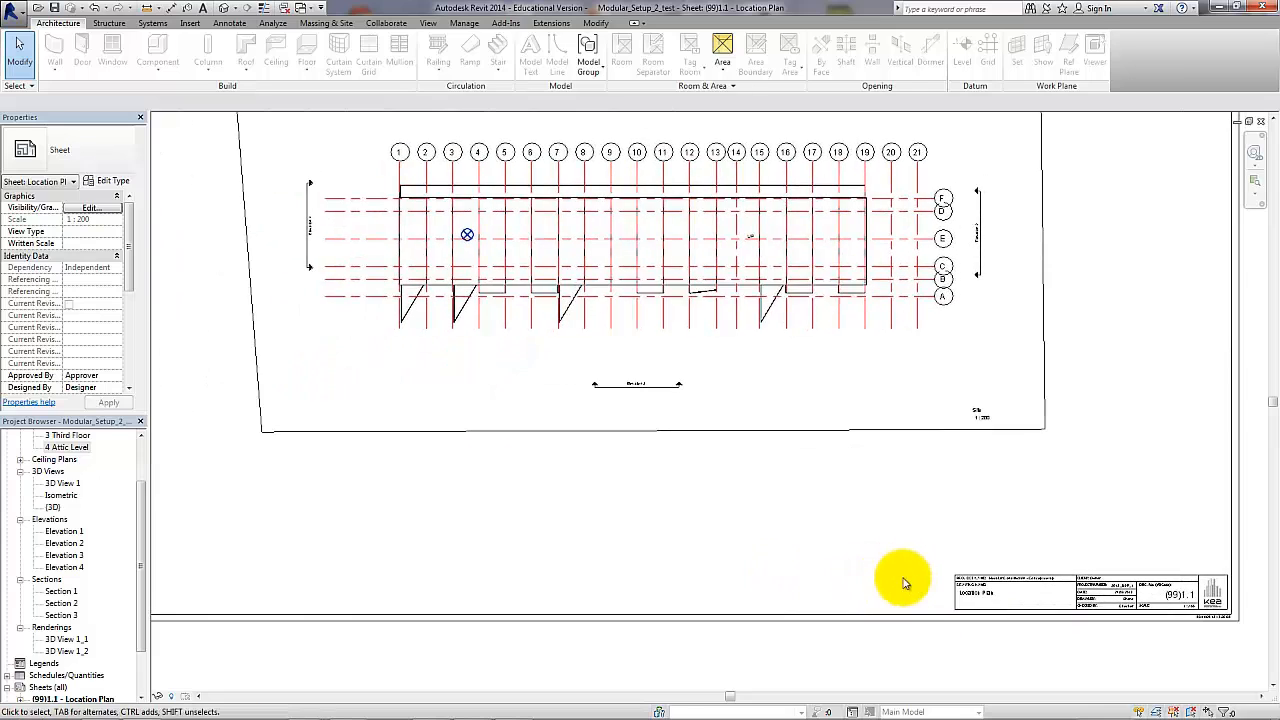
scroll(896, 552, "down", 1)
mouse_move(874, 525)
middle_mouse_down()
mouse_move(874, 546)
mouse_move(902, 564)
mouse_move(894, 572)
middle_mouse_up()
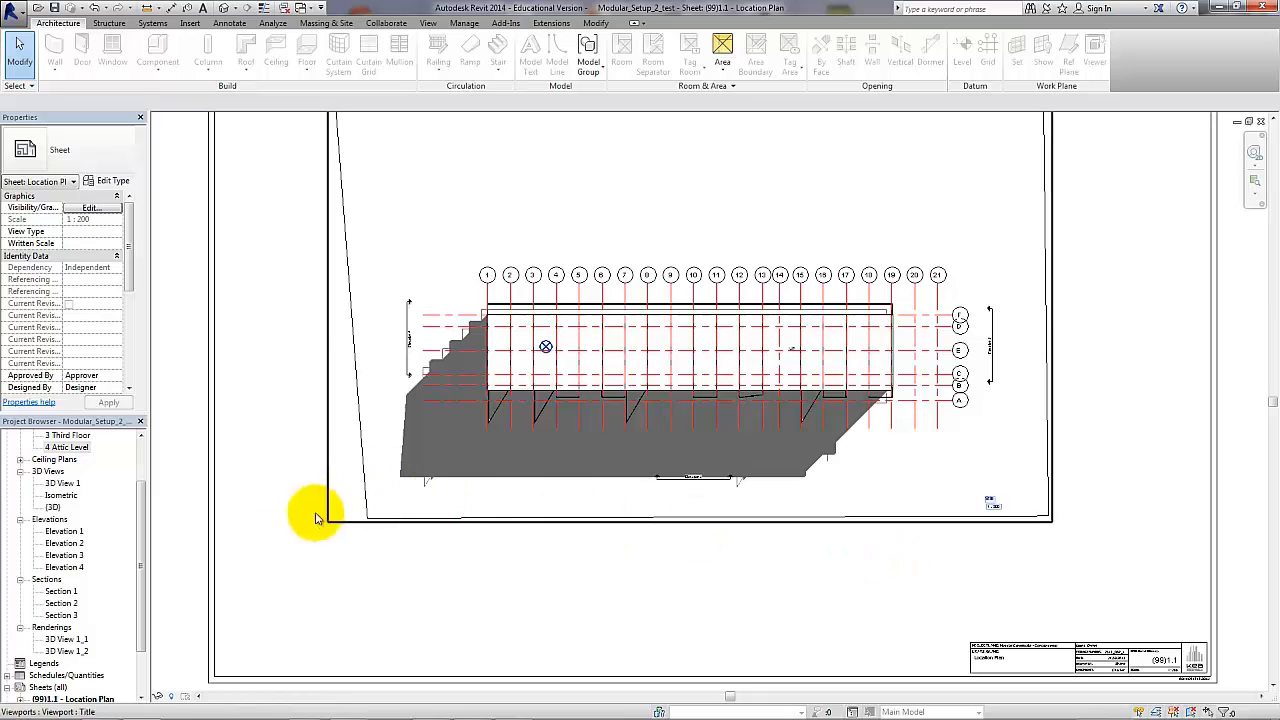
- Activate the Site view on the sheet and enable both Crop View and Crop Region Visible
left_click_drag(144, 503, 143, 449)
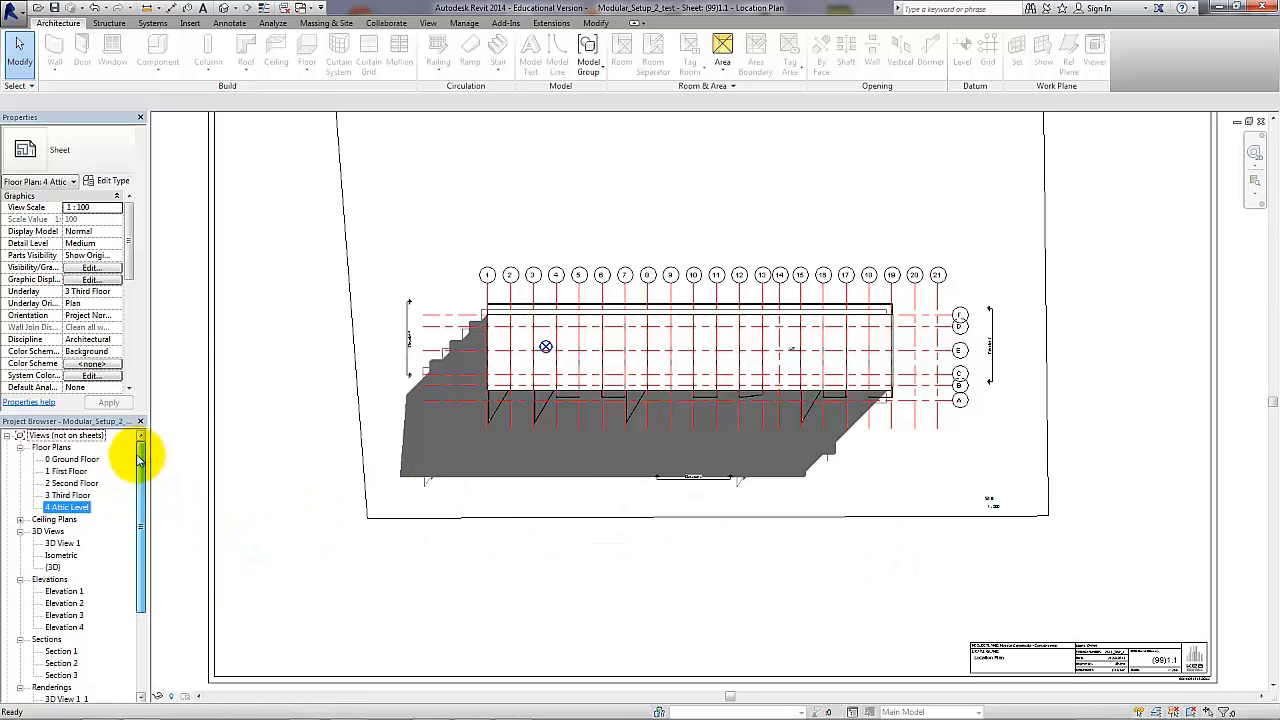
left_click(365, 505)
right_click(396, 488)
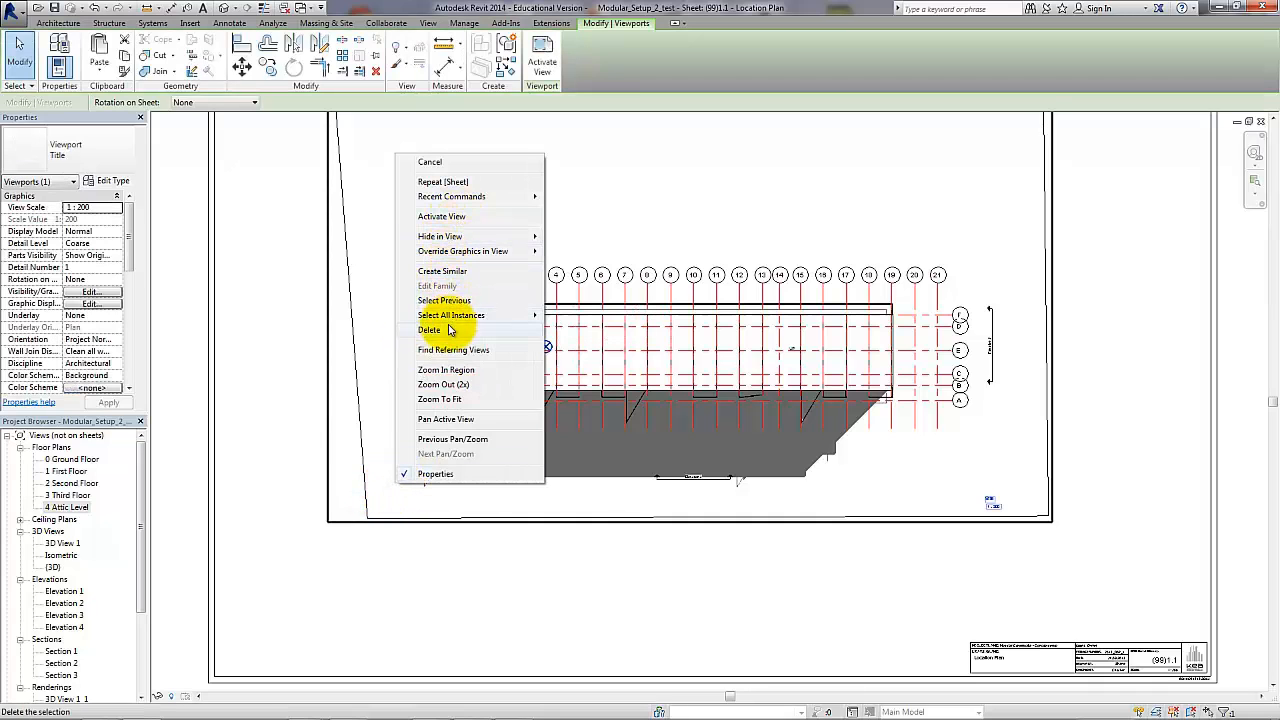
left_click(441, 216)
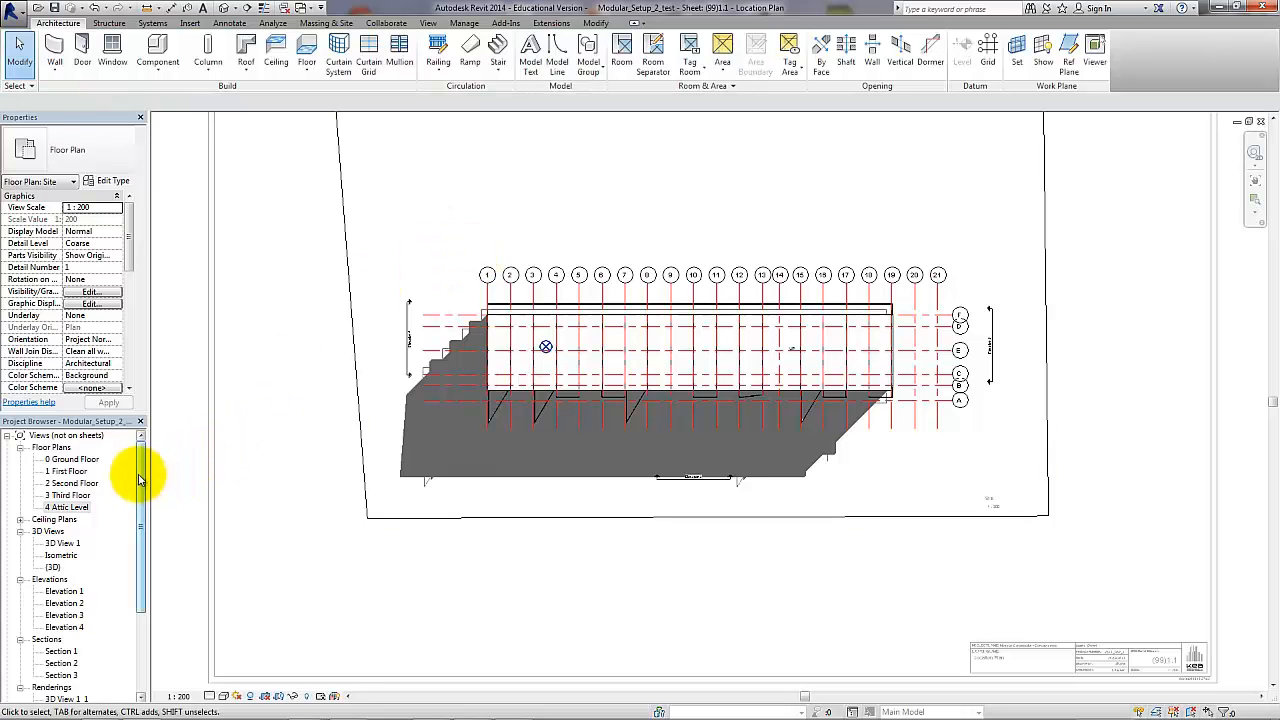
left_click_drag(129, 236, 136, 350)
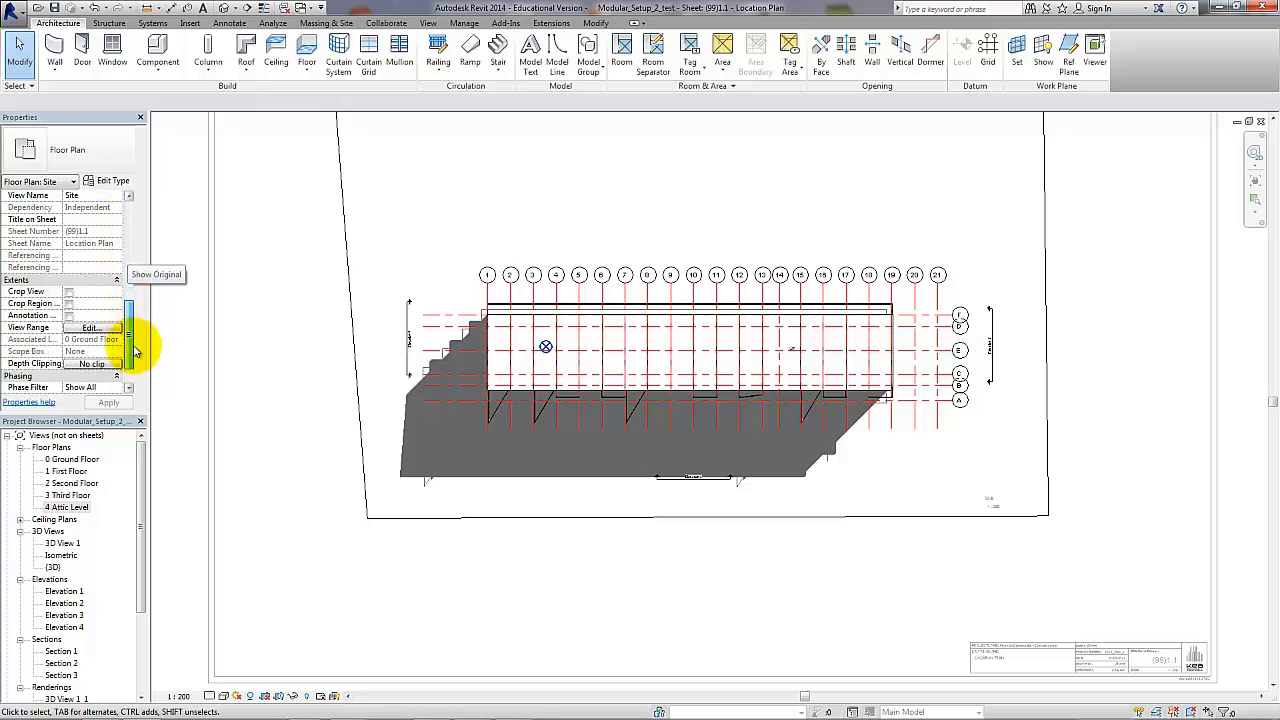
left_click(68, 291)
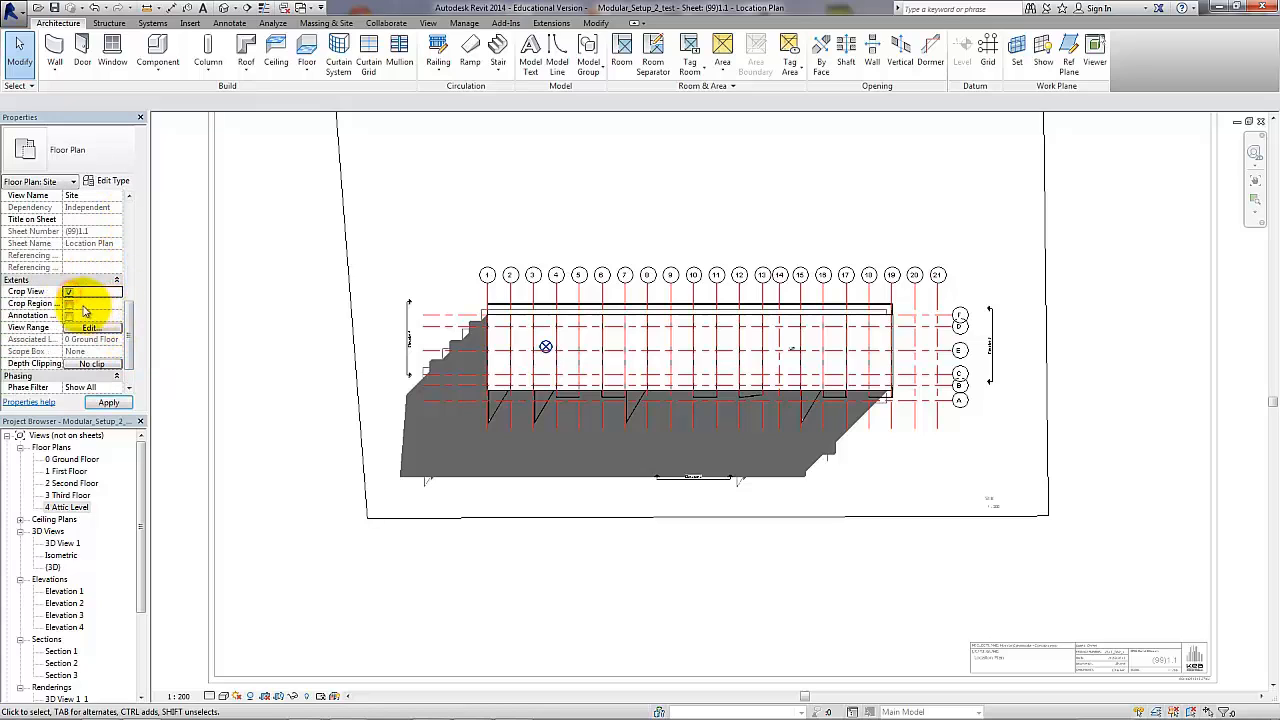
left_click(68, 303)
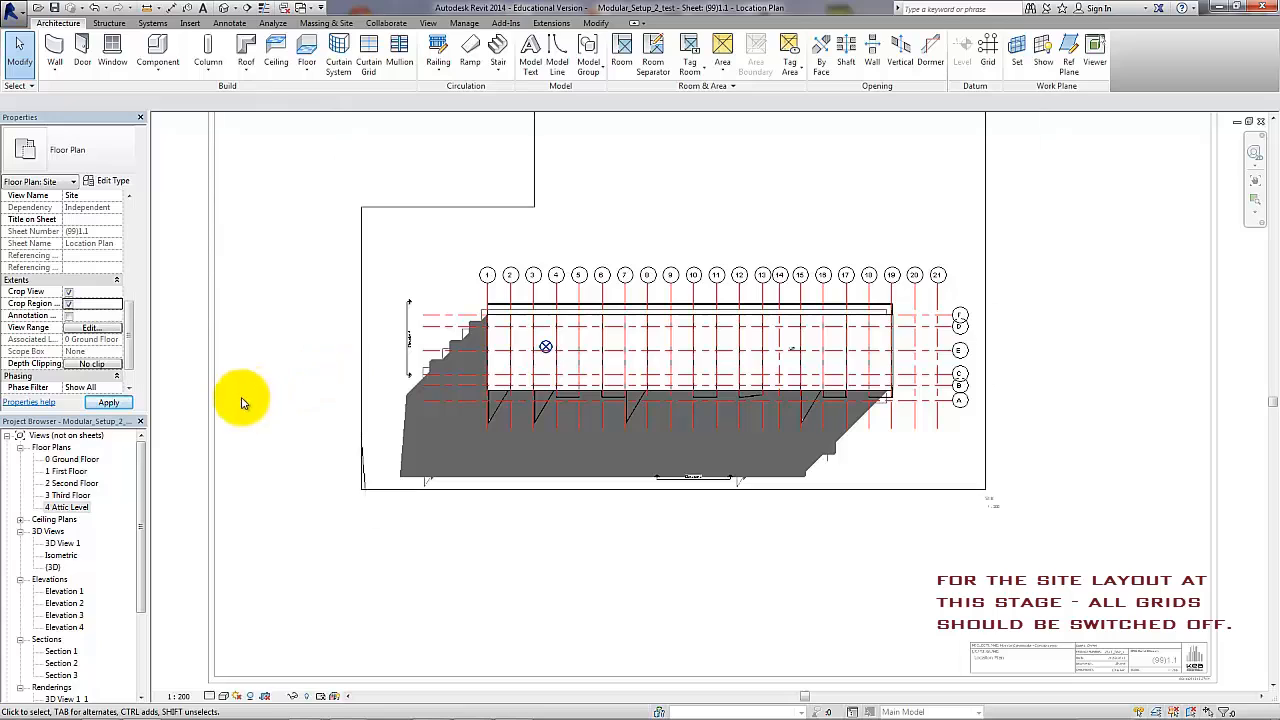
- Pull the left edge of the Site view's crop boundary slightly inward and turn off Crop Region Visible
left_click(362, 336)
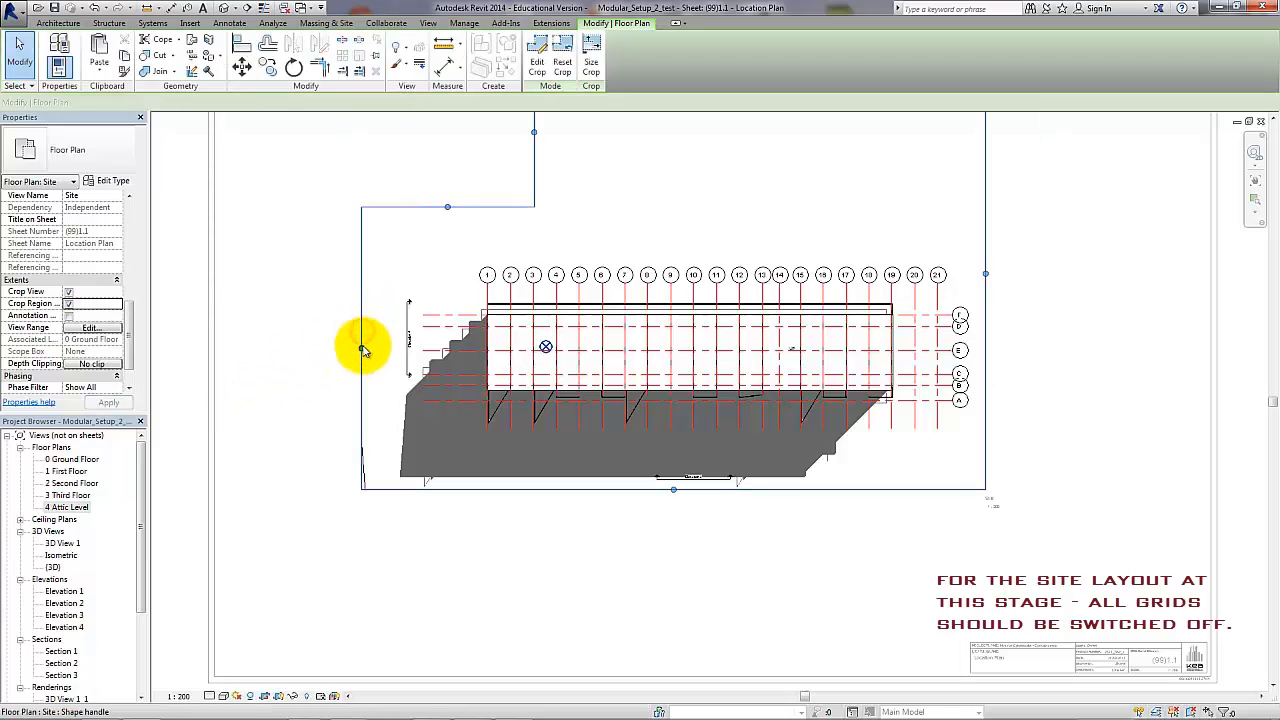
left_click_drag(368, 351, 384, 346)
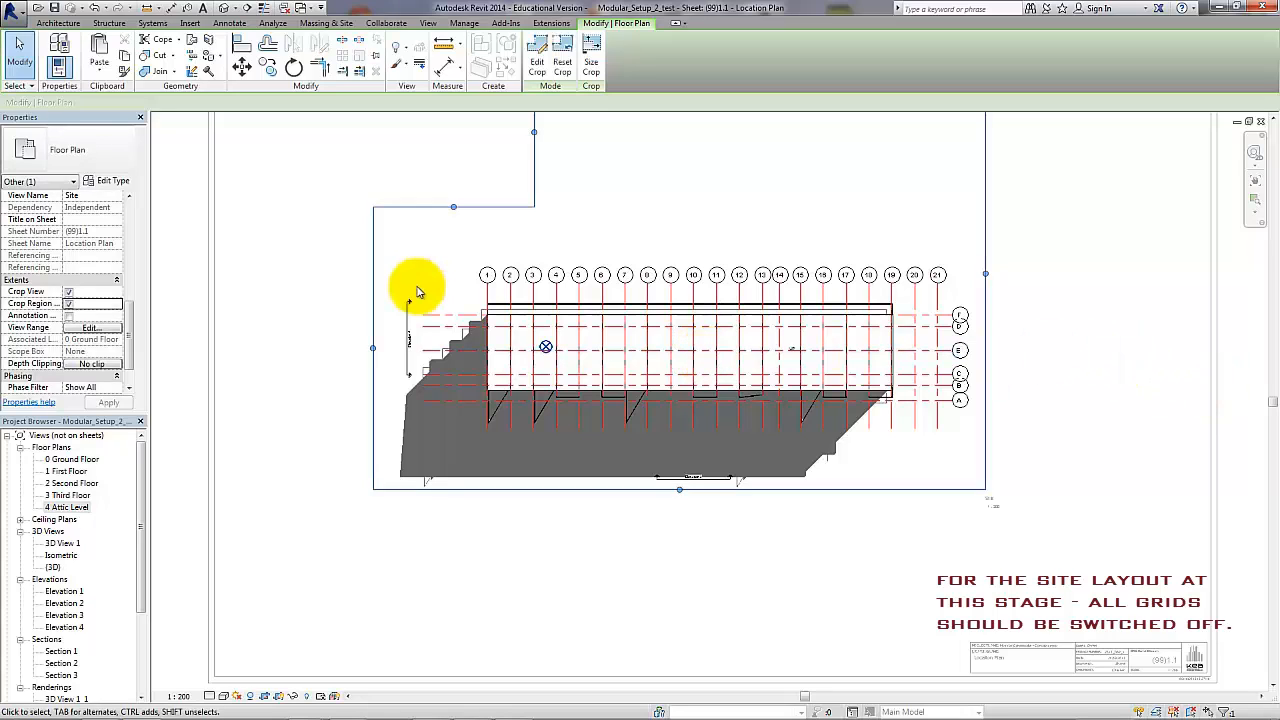
left_click(68, 304)
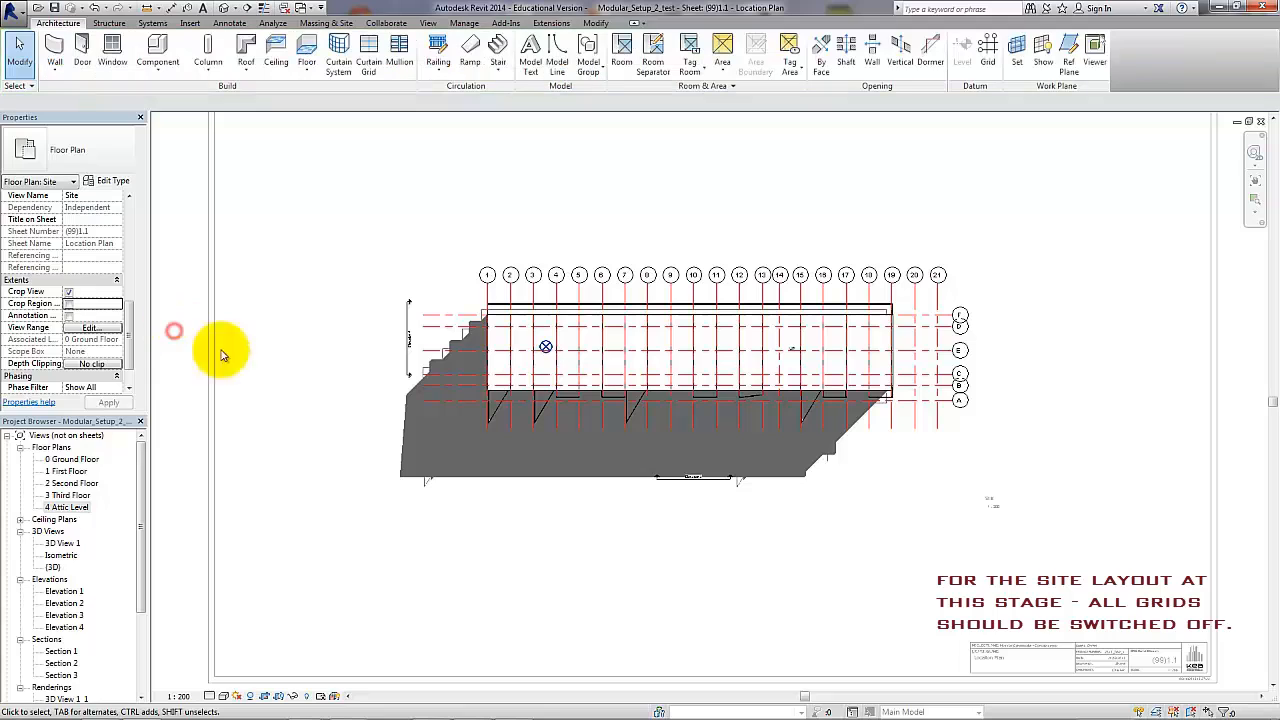
- Deactivate the Site view and review the whole sheet layout and its title block
right_click(362, 400)
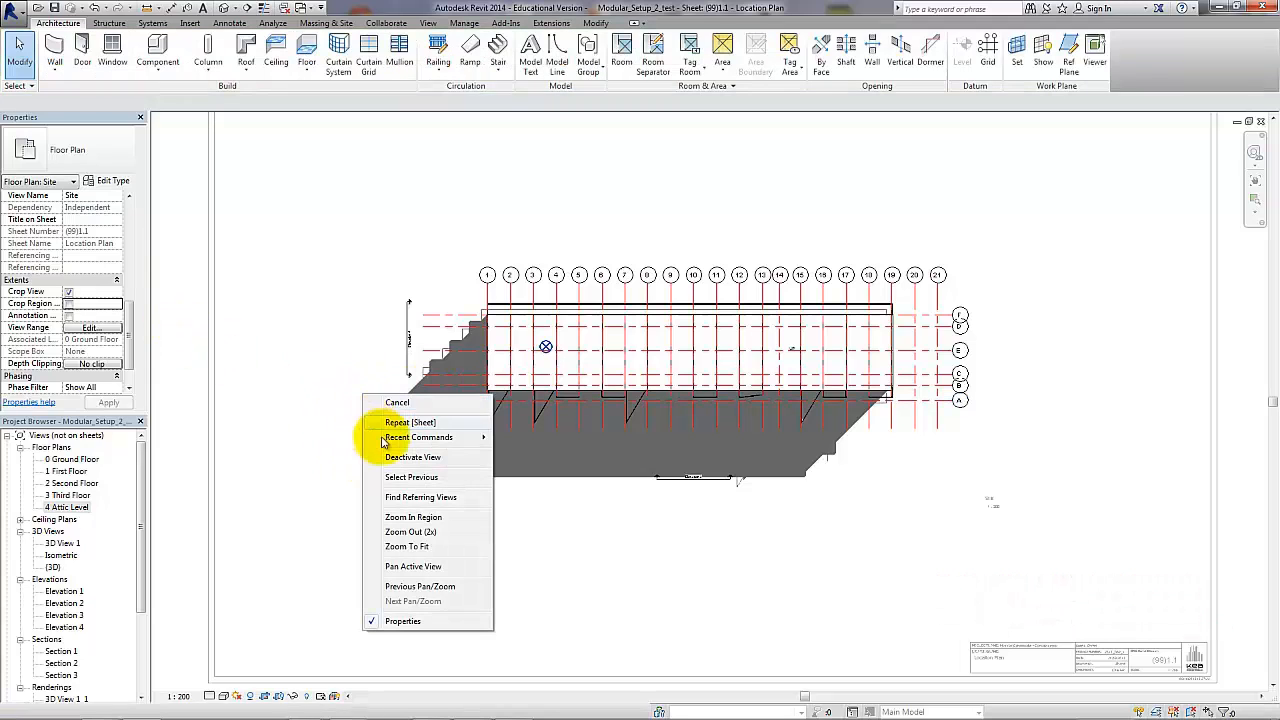
left_click(412, 457)
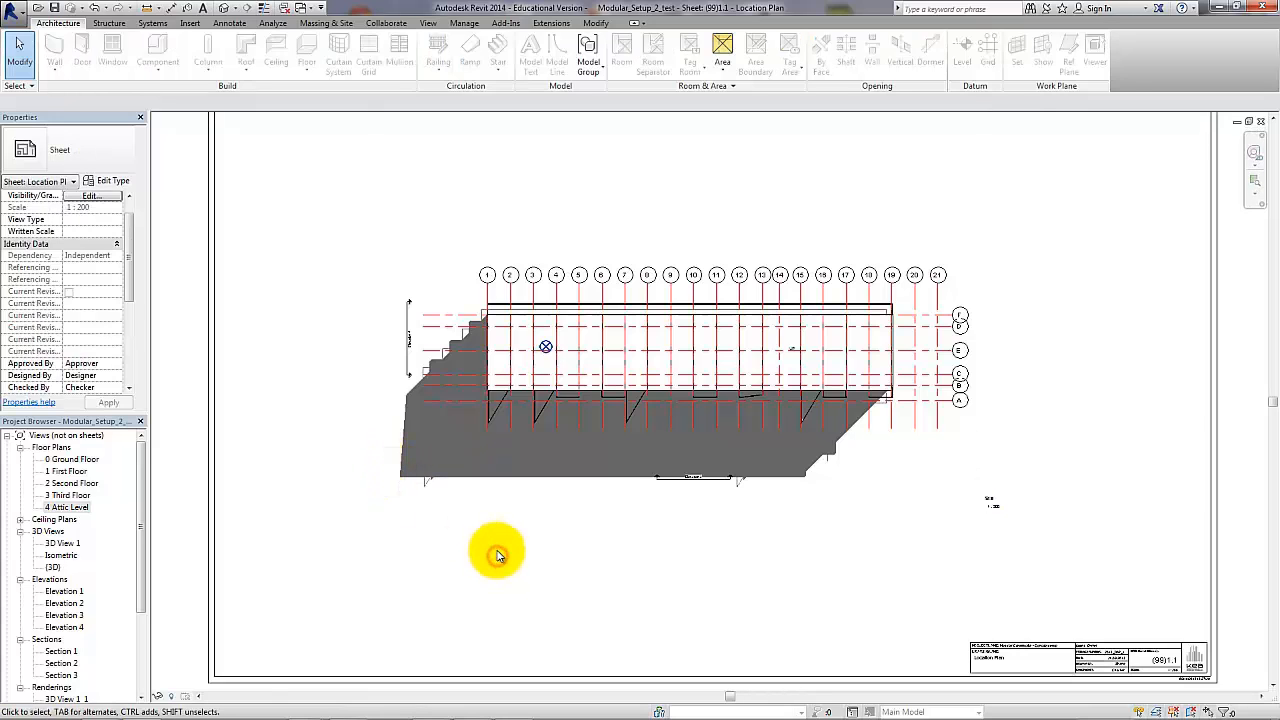
scroll(497, 556, "down", 3)
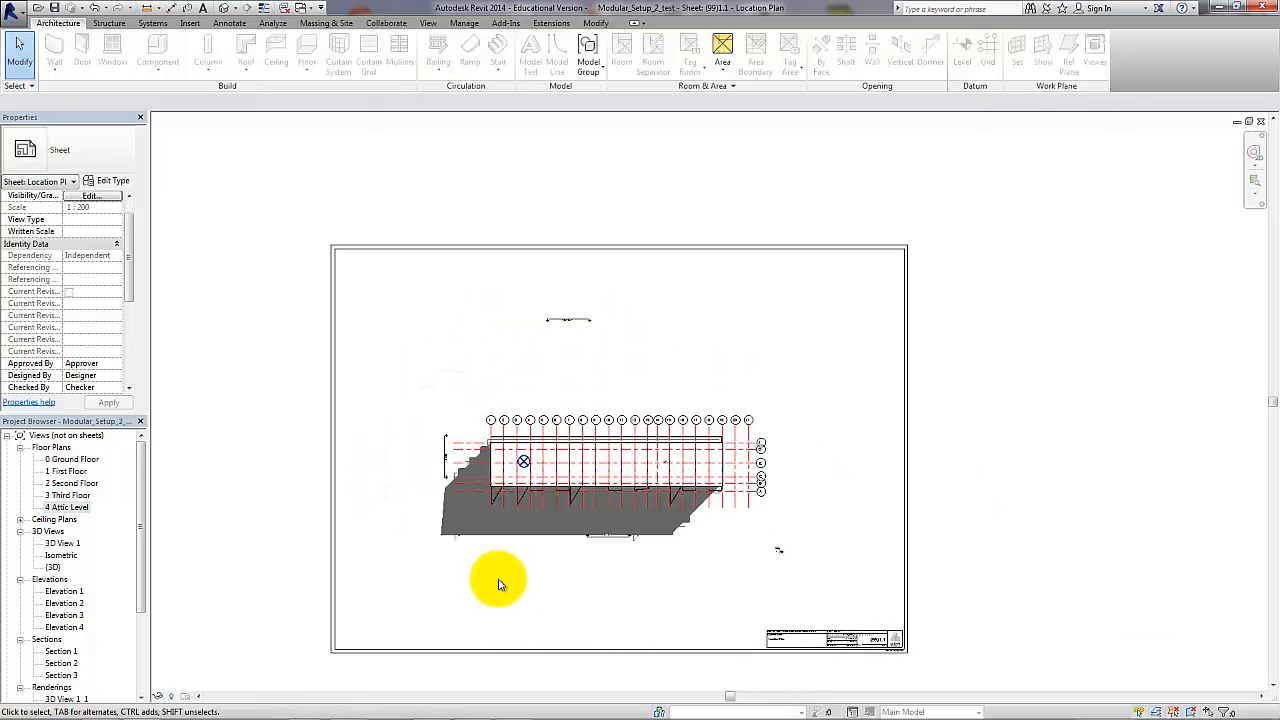
middle_click_drag(503, 591, 514, 543)
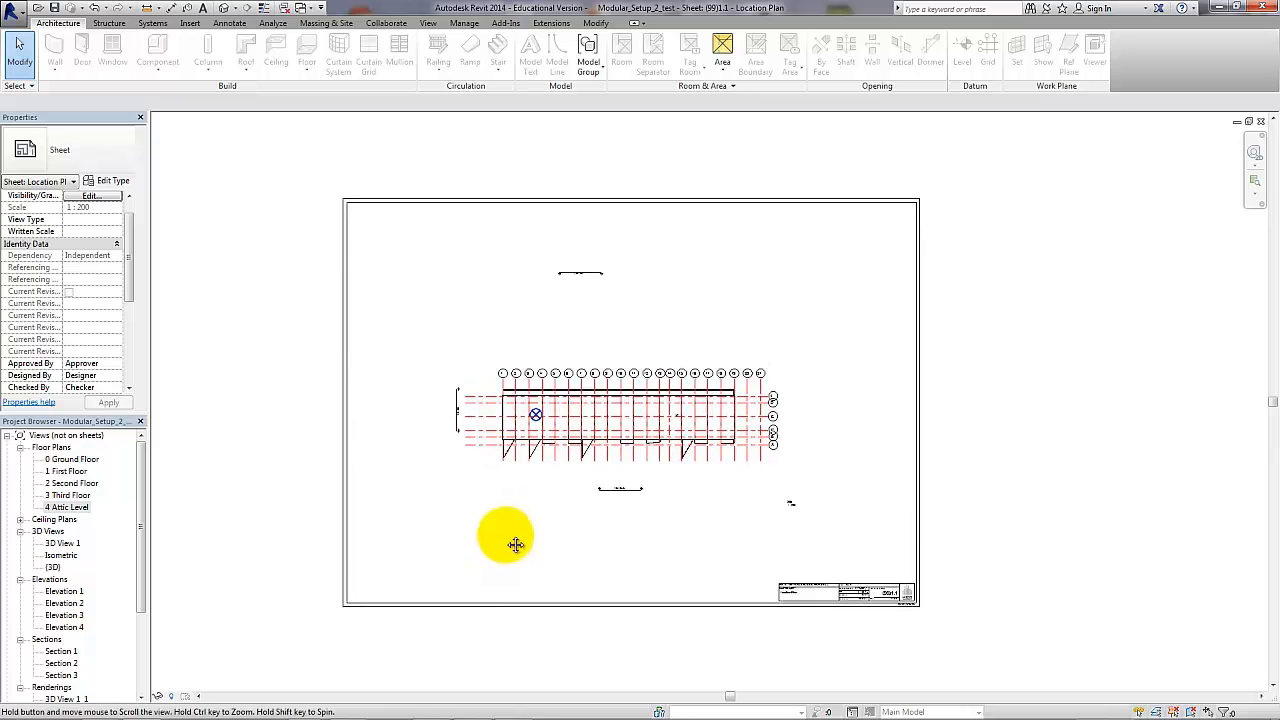
scroll(870, 635, "up", 2)
scroll(870, 635, "up", 4)
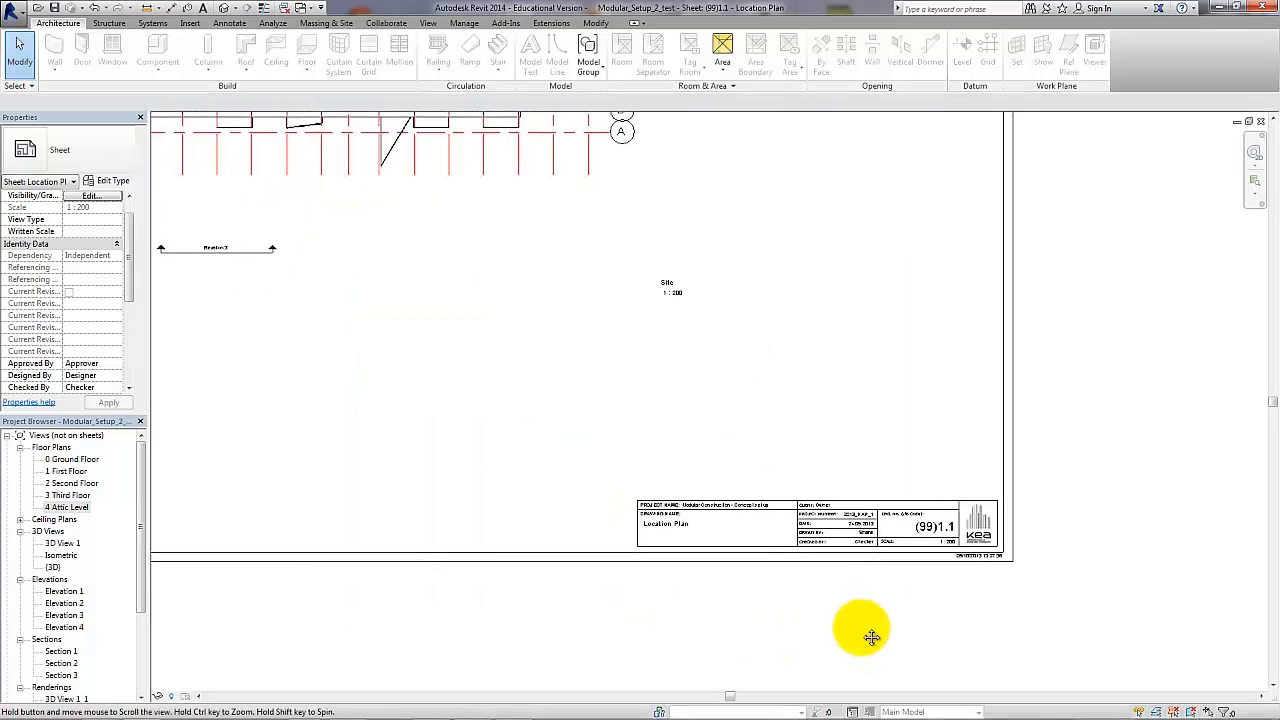
middle_click_drag(872, 638, 949, 671)
scroll(610, 558, "down", 1)
middle_click_drag(508, 541, 716, 590)
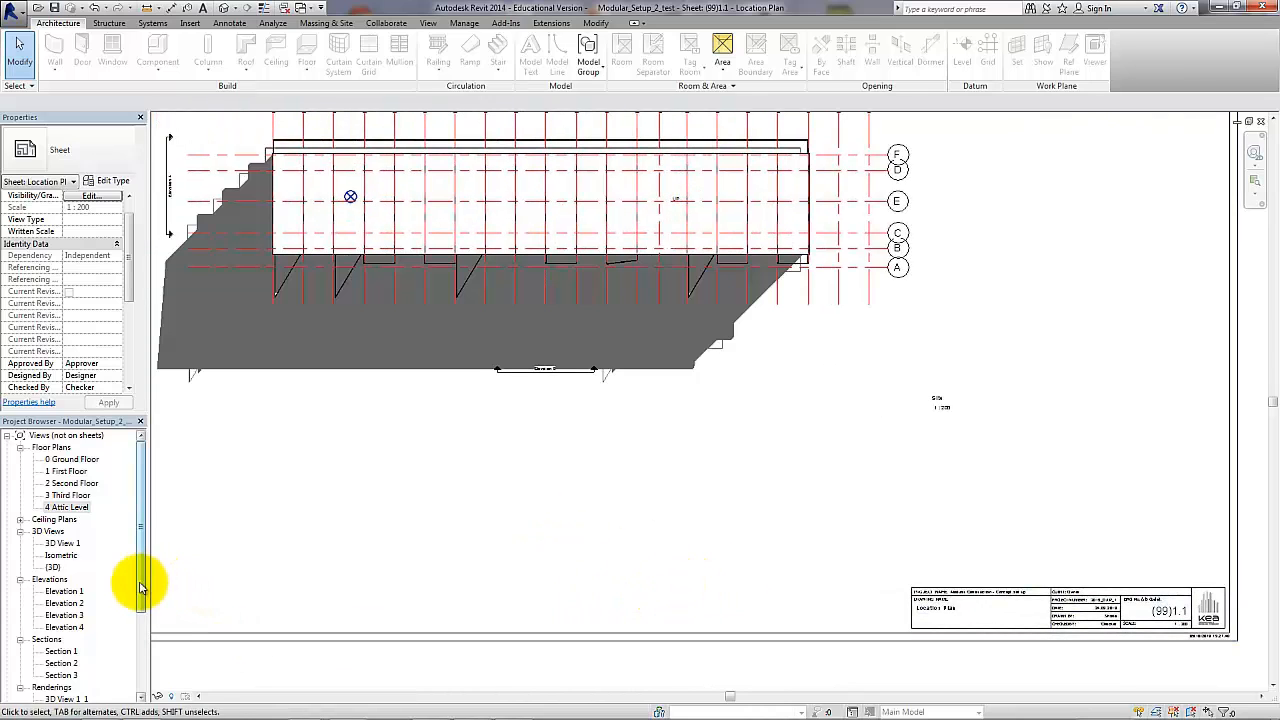
- Create two new sheets with the A1 metric_KEA_v1 title block
scroll(137, 600, "down", 4)
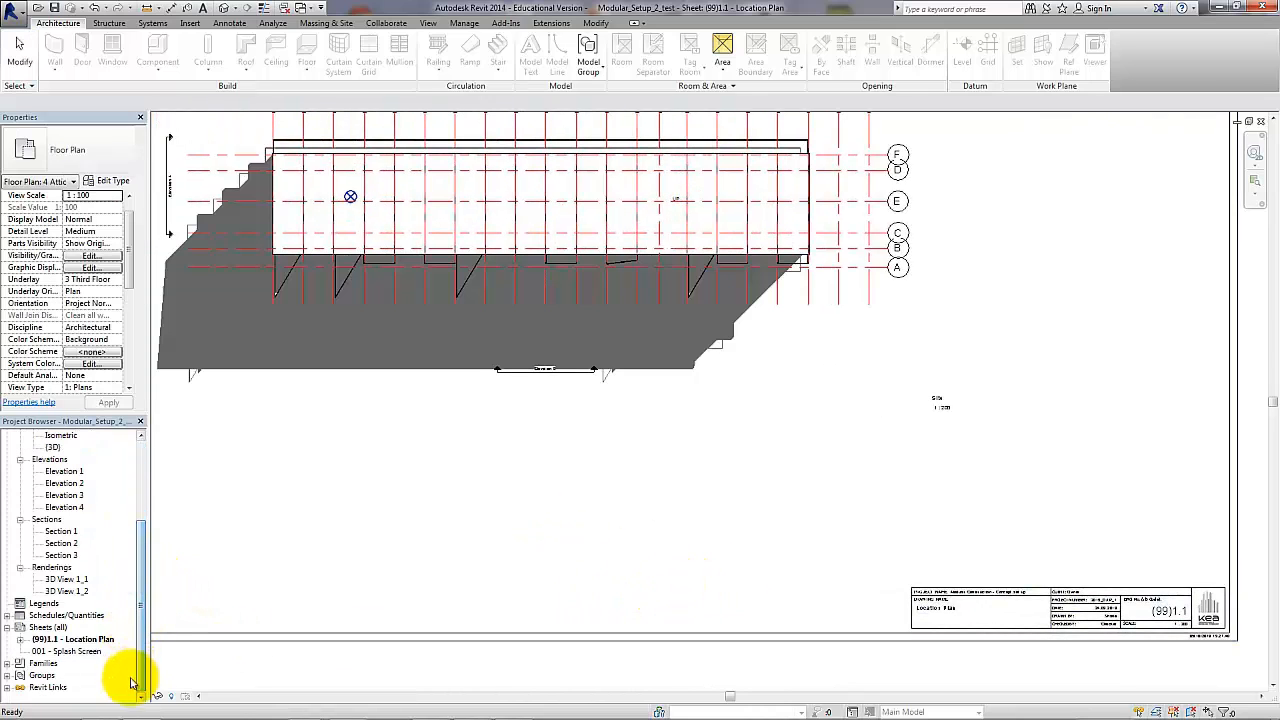
left_click(46, 627)
right_click(48, 628)
left_click(66, 640)
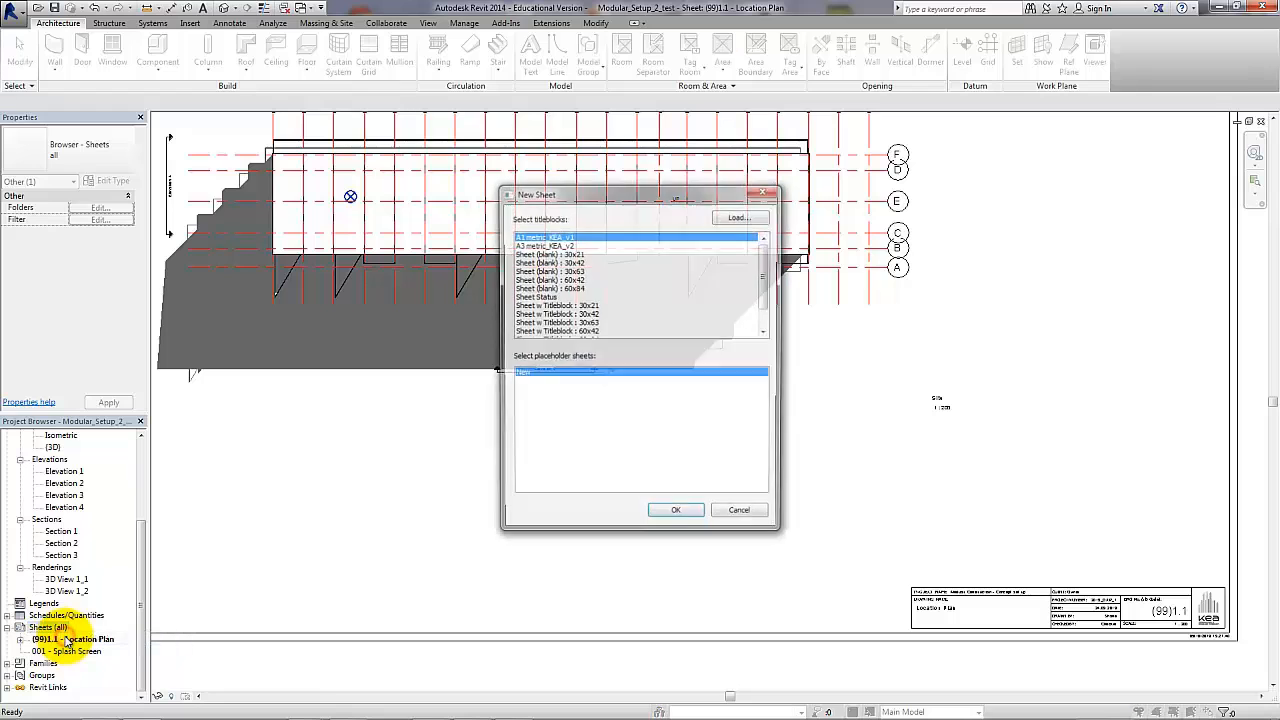
left_click(677, 516)
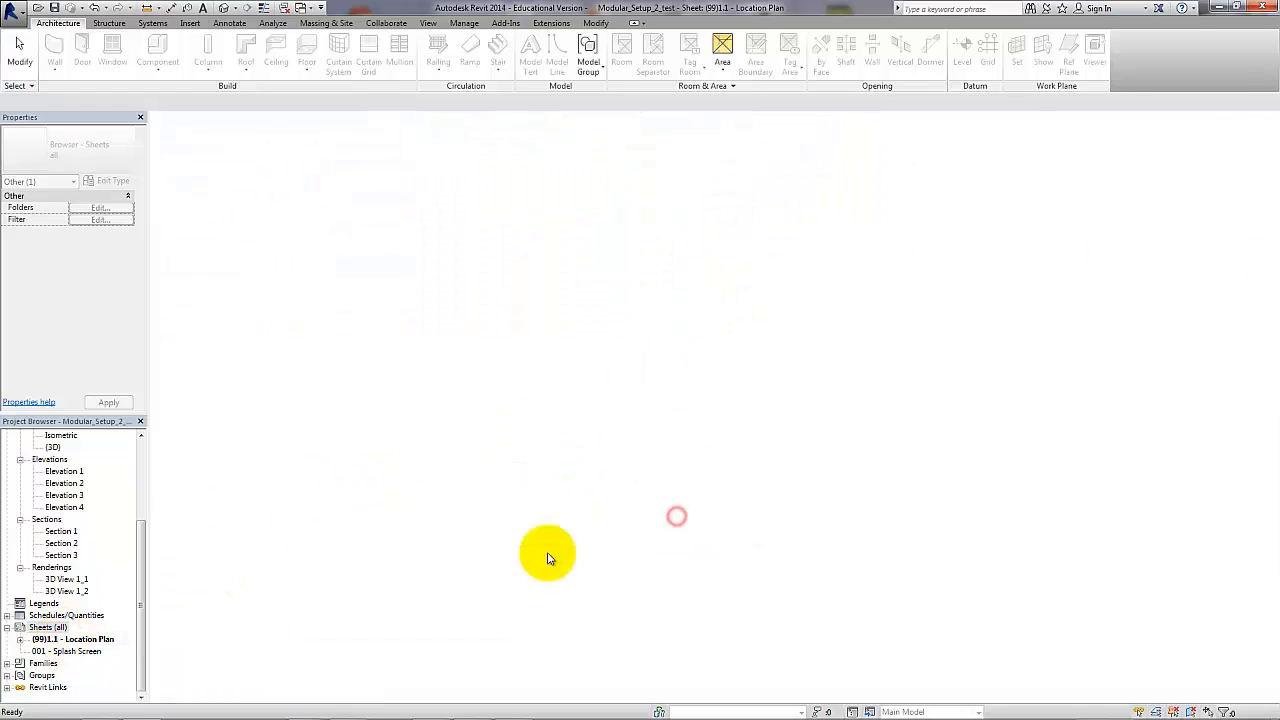
right_click(40, 628)
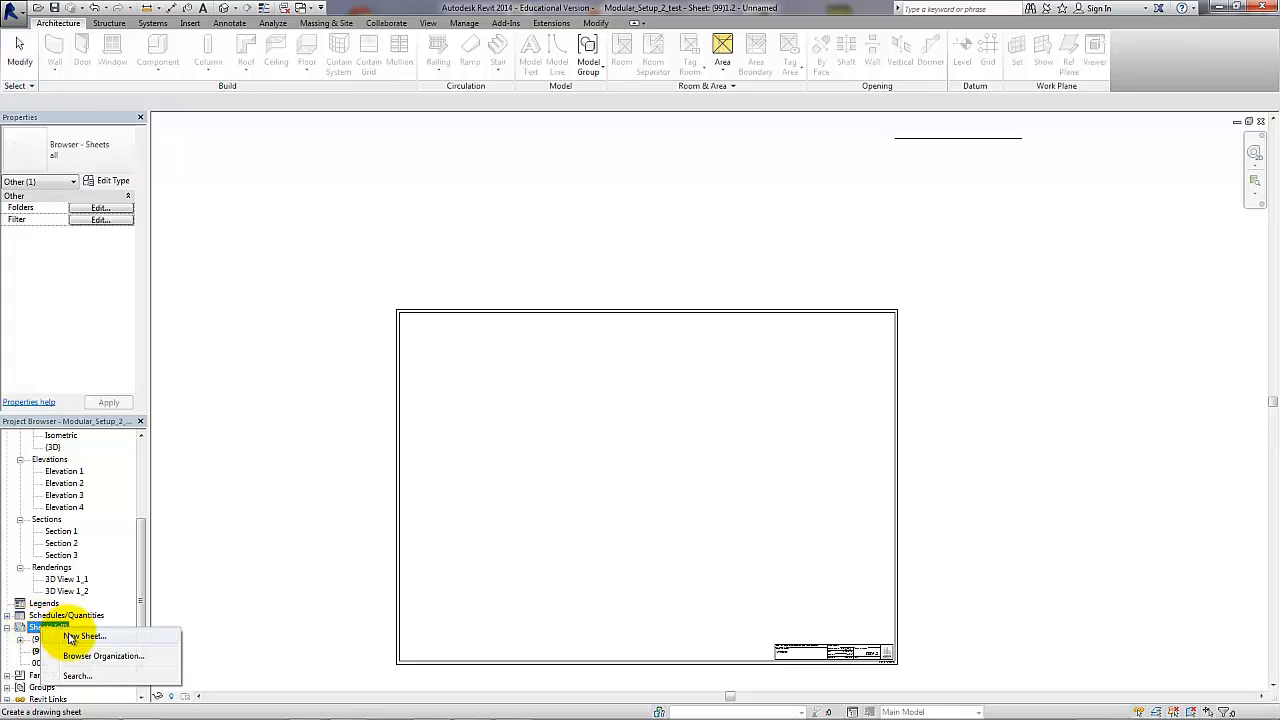
left_click(82, 636)
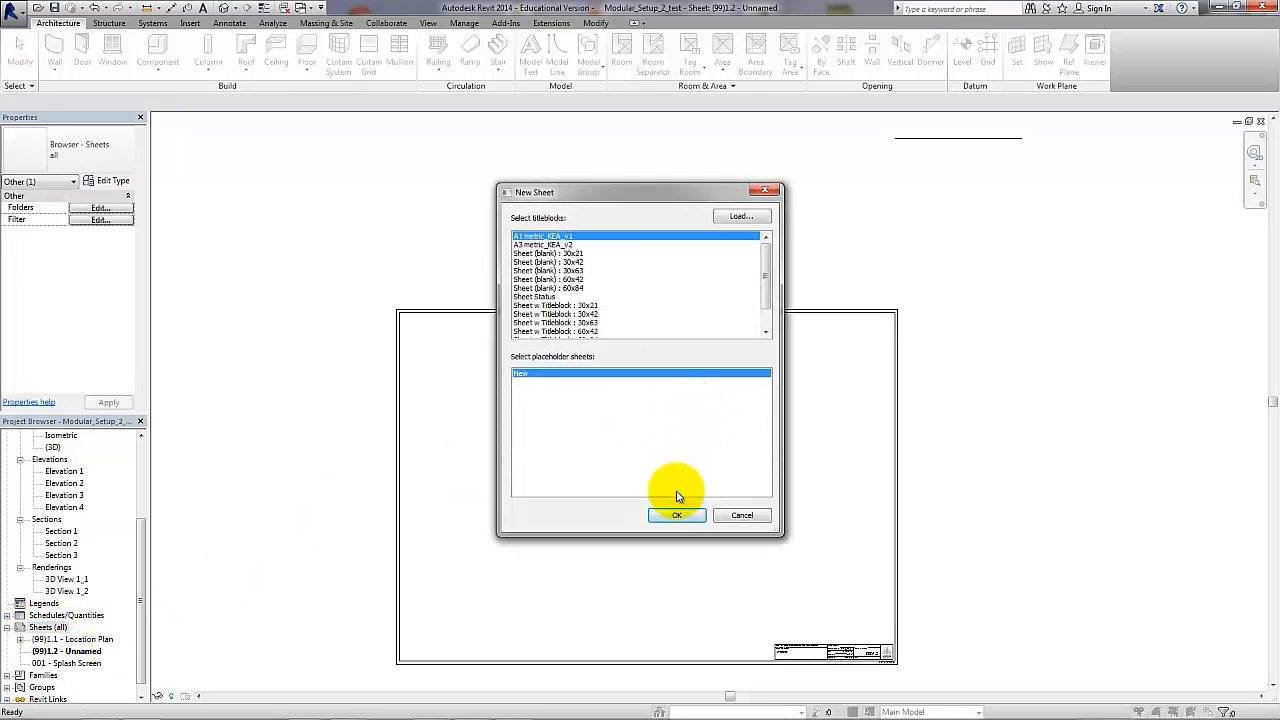
left_click(676, 515)
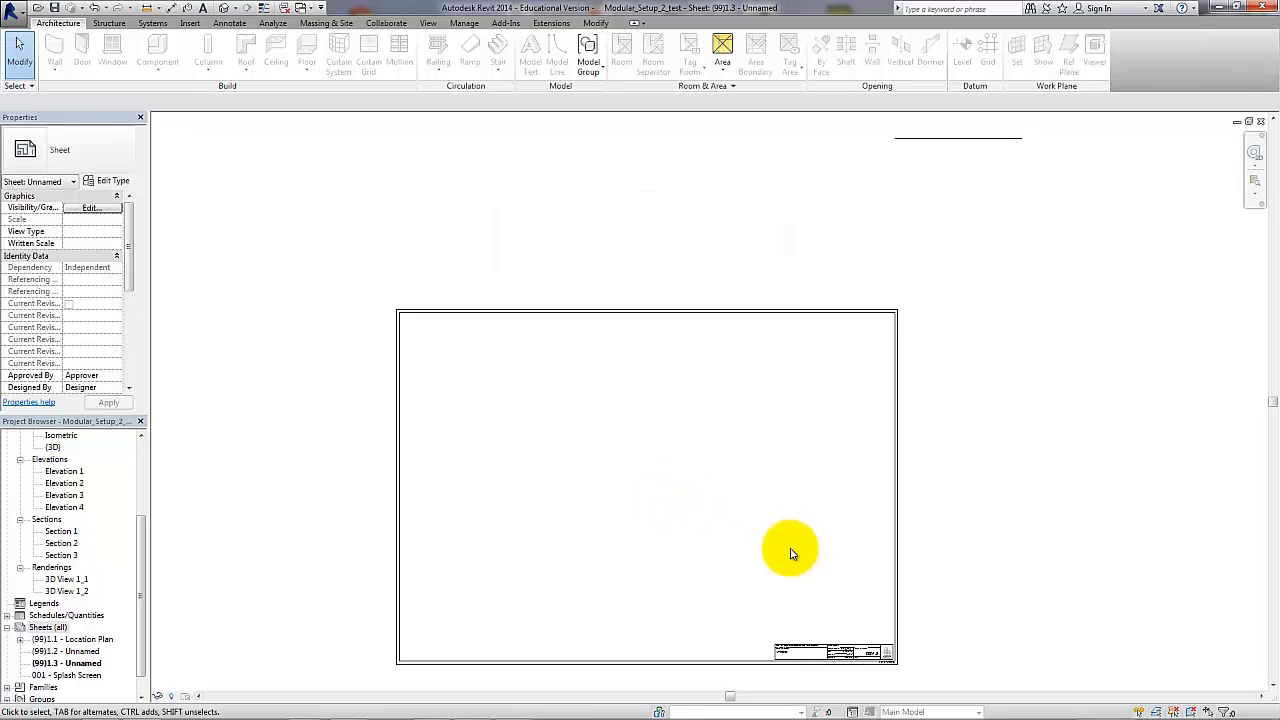
- Change the drawing number in the newest sheet's title block to (99)3.1
scroll(800, 560, "up", 5)
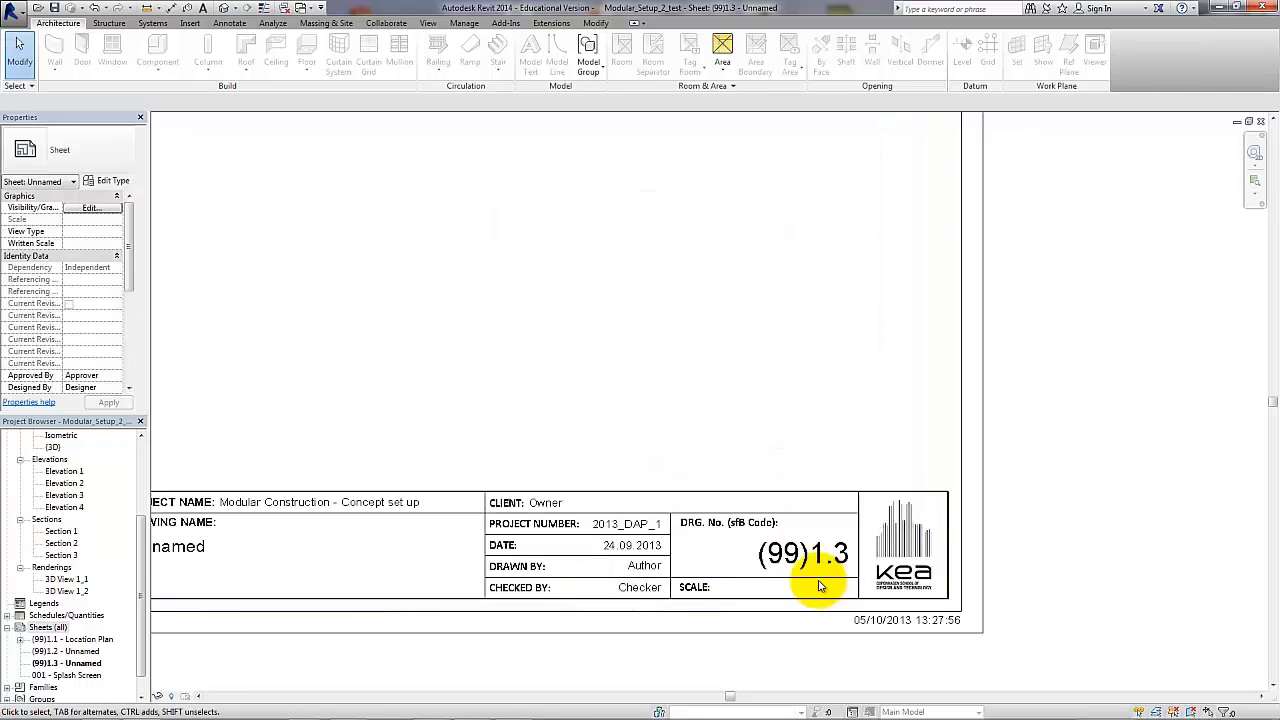
left_click(796, 561)
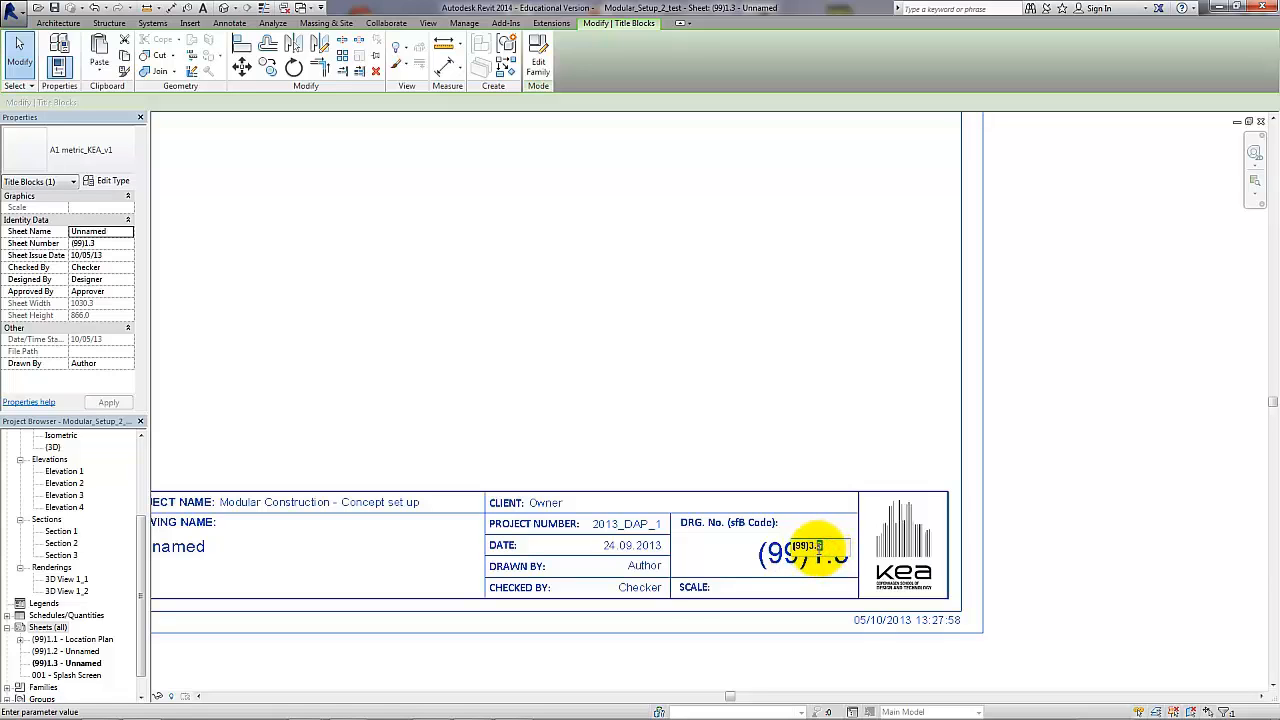
left_click(943, 645)
scroll(823, 594, "down", 3)
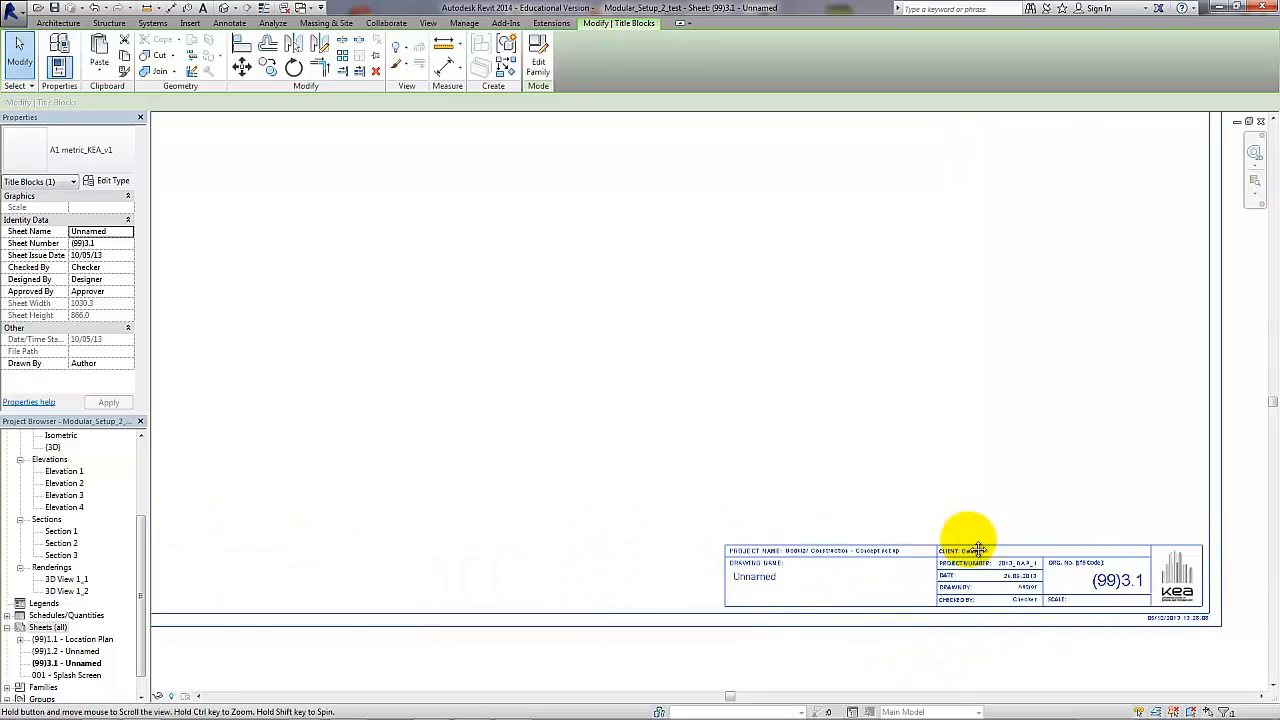
scroll(977, 549, "down", 3)
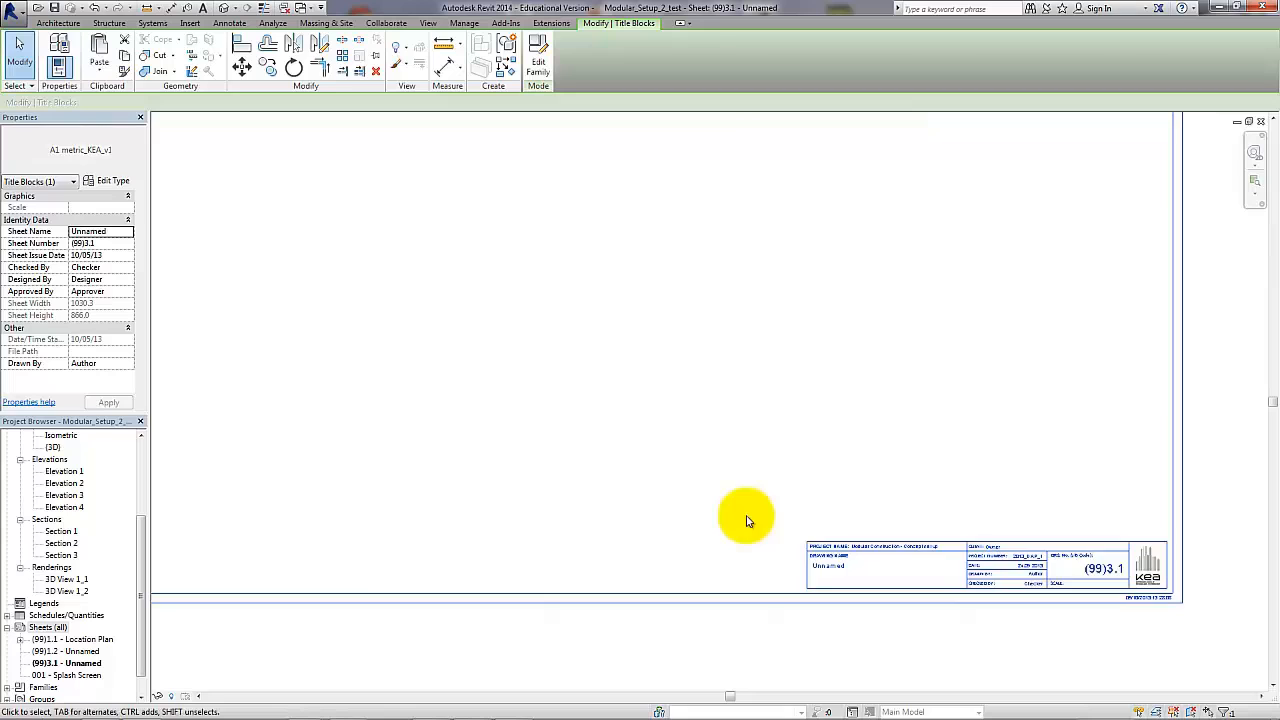
- Create three more sheets following (99)3.1, each with the A1 metric_KEA_v1 title block
right_click(57, 665)
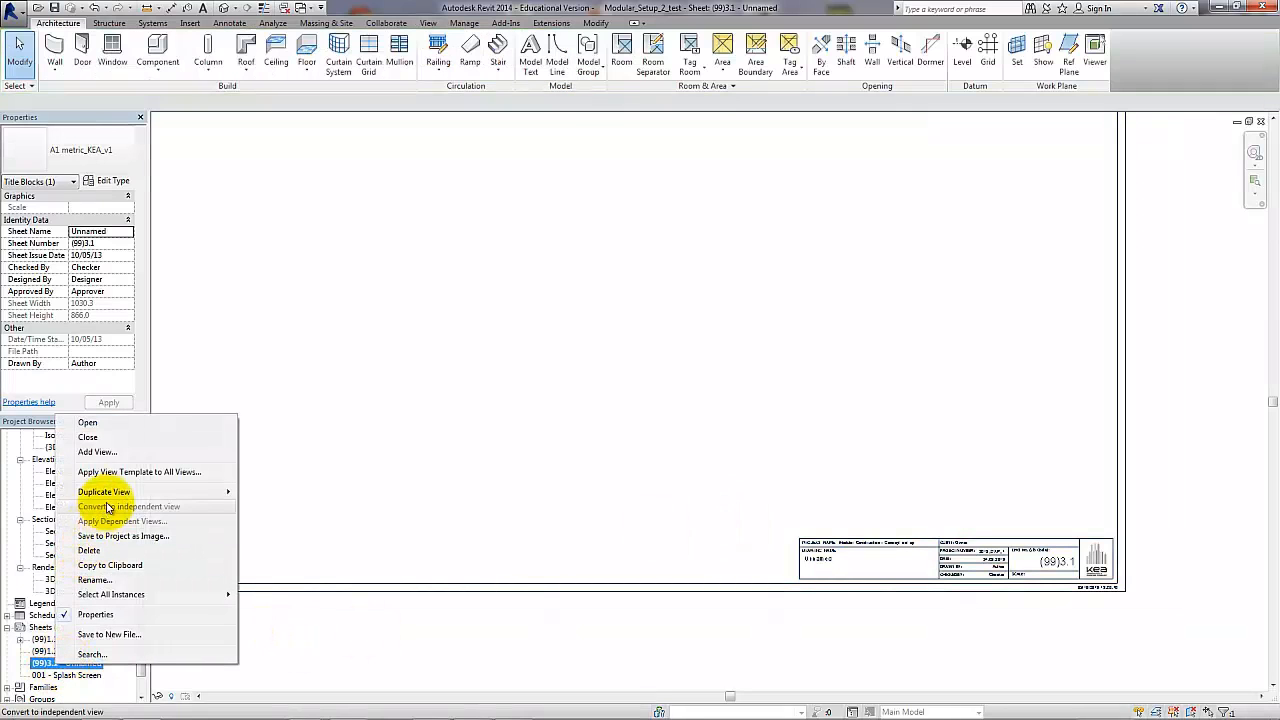
mouse_move(114, 497)
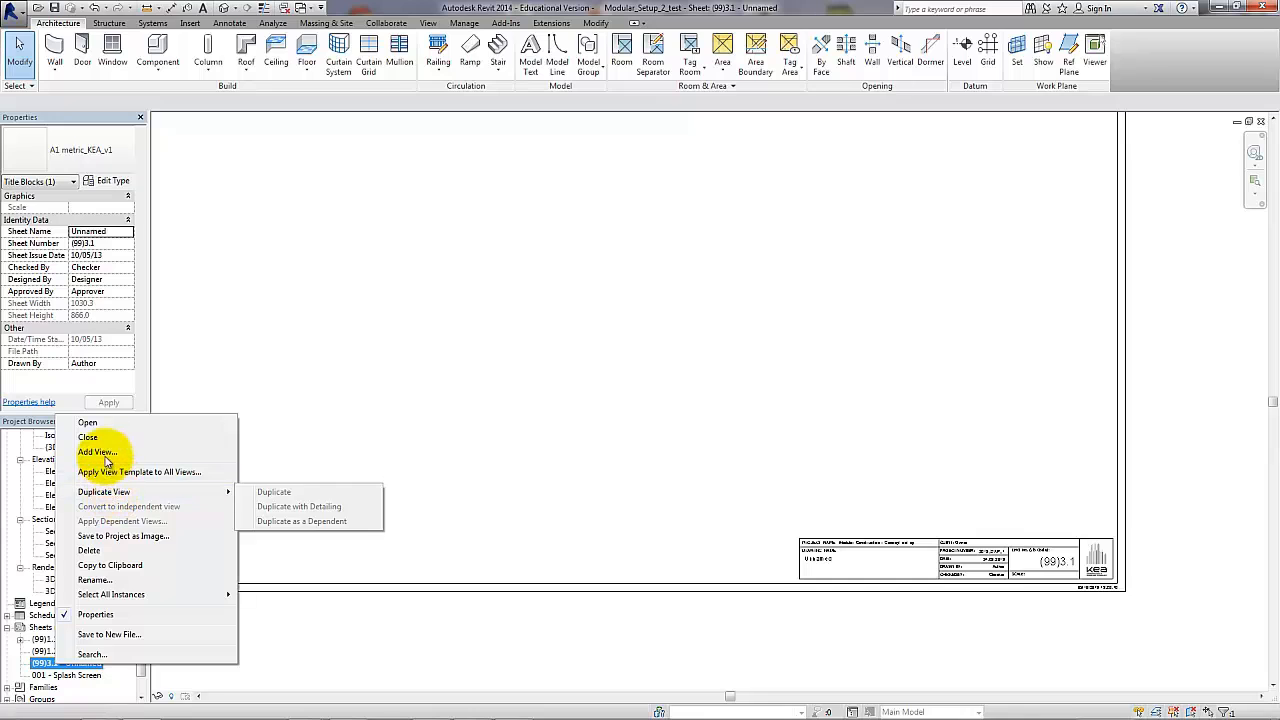
right_click(36, 625)
left_click(49, 628)
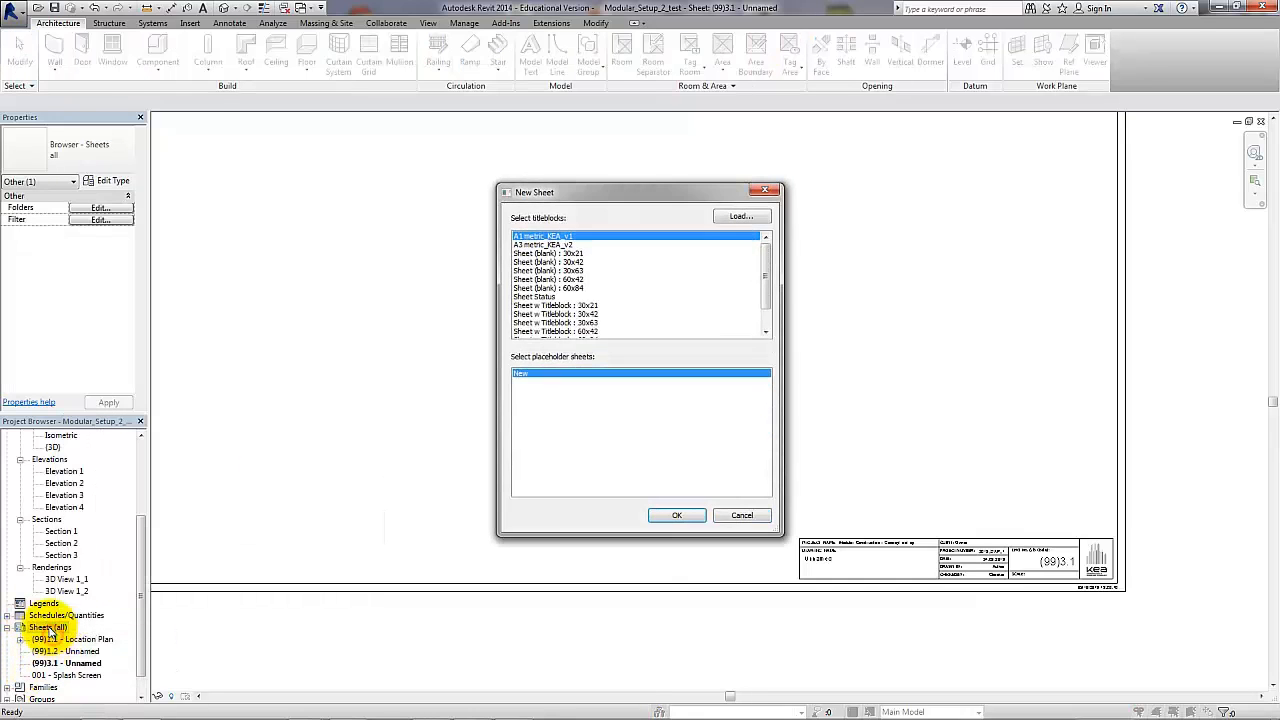
left_click(676, 515)
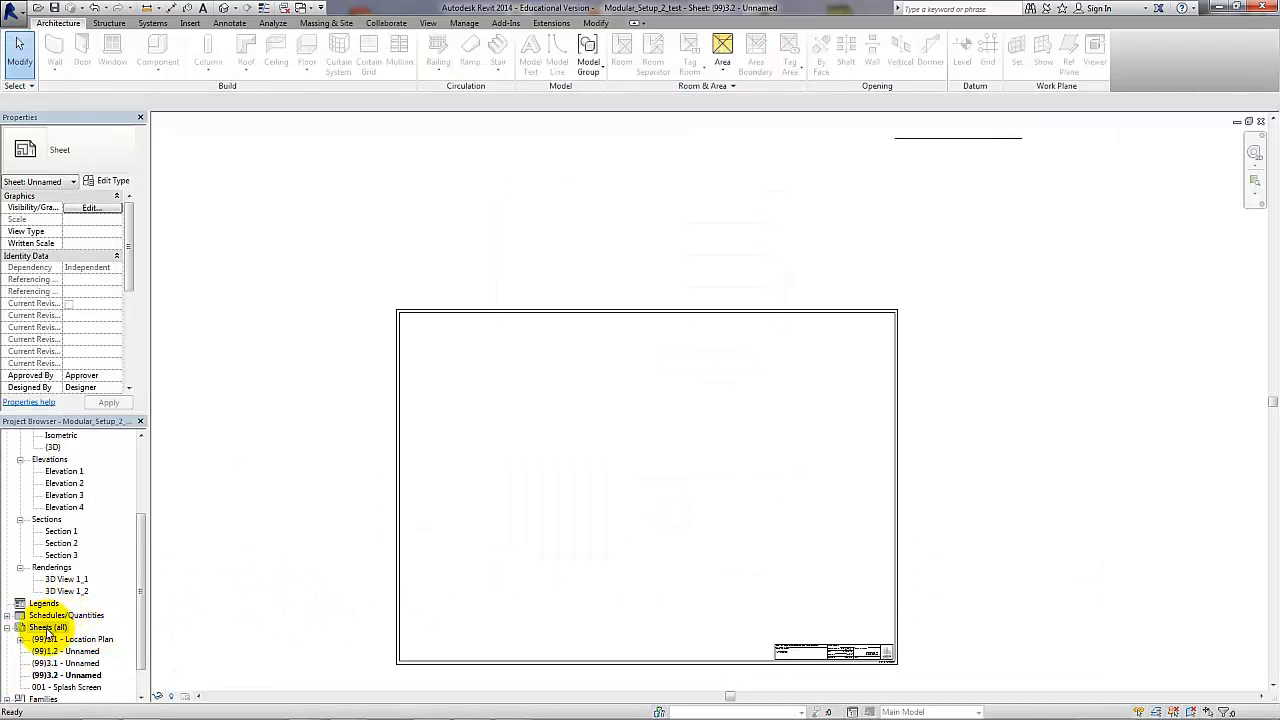
right_click(47, 628)
left_click(82, 633)
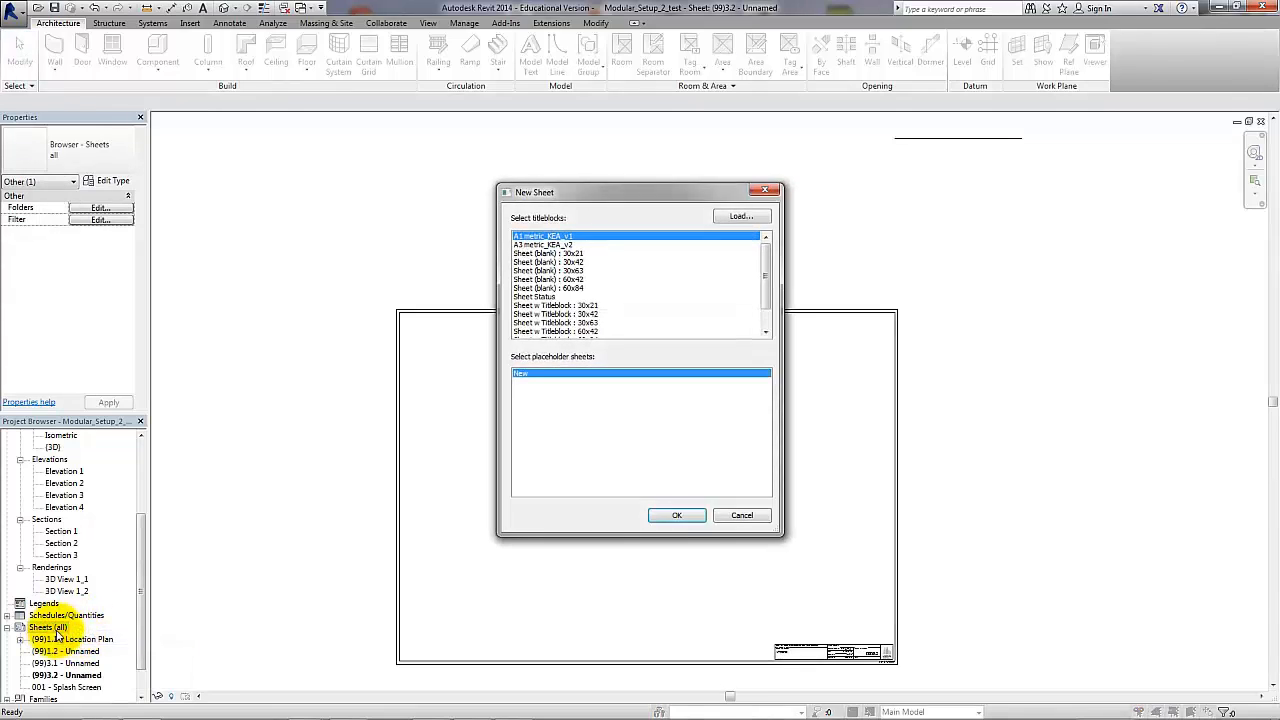
left_click(680, 515)
right_click(48, 627)
left_click(90, 562)
left_click(684, 514)
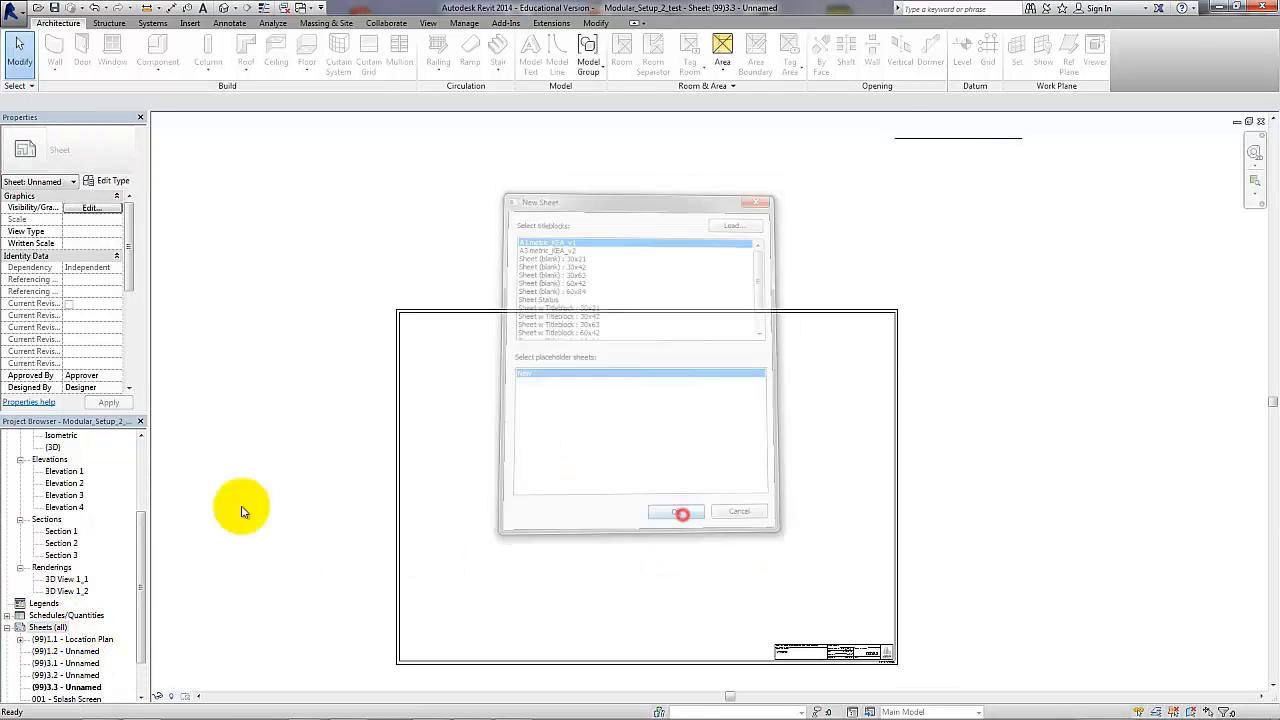
- Add another two A1 metric_KEA_v1 sheets to complete the (99)3 series
scroll(143, 535, "down", 2)
left_click(48, 567)
right_click(48, 567)
left_click(95, 619)
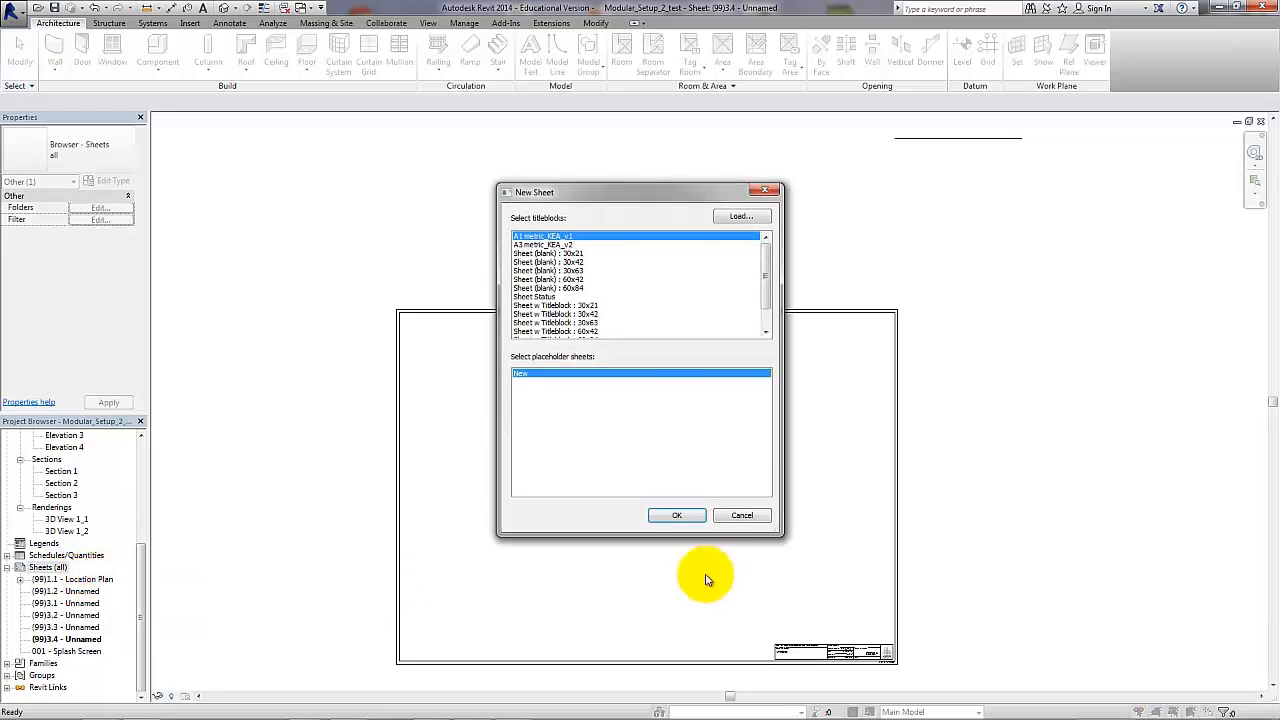
left_click(678, 514)
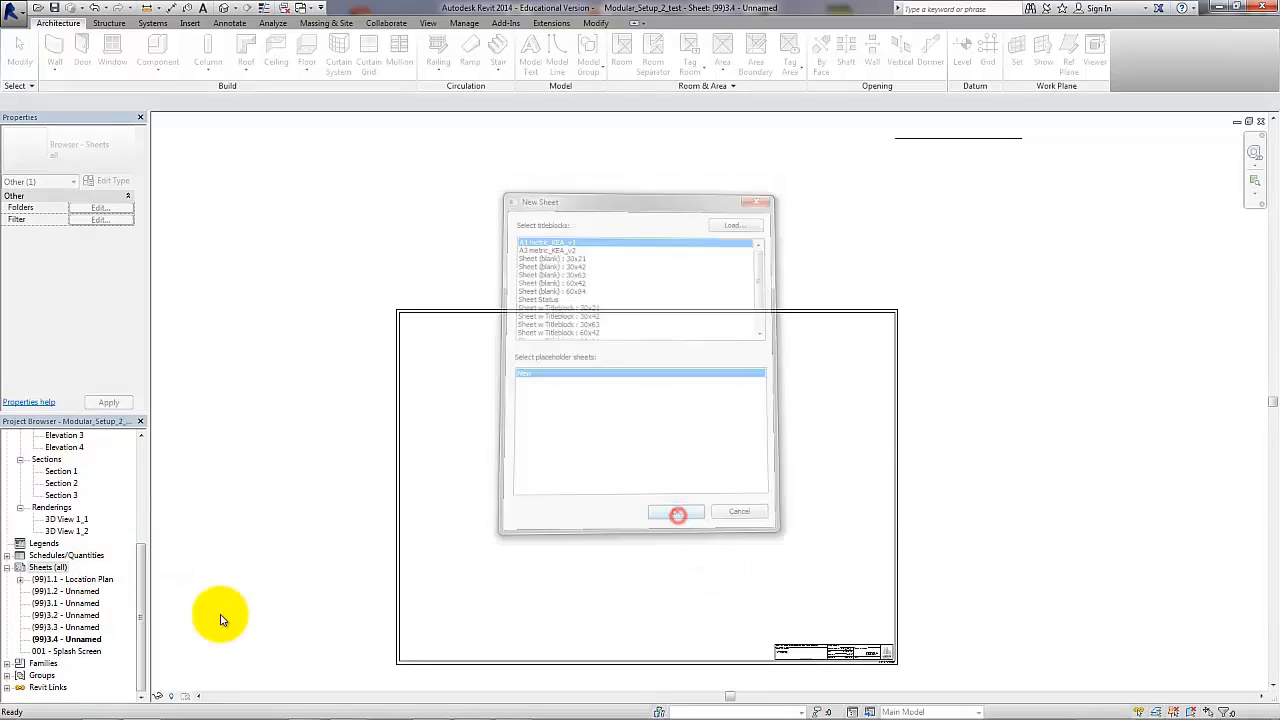
left_click(48, 567)
right_click(48, 567)
left_click(86, 583)
left_click(676, 515)
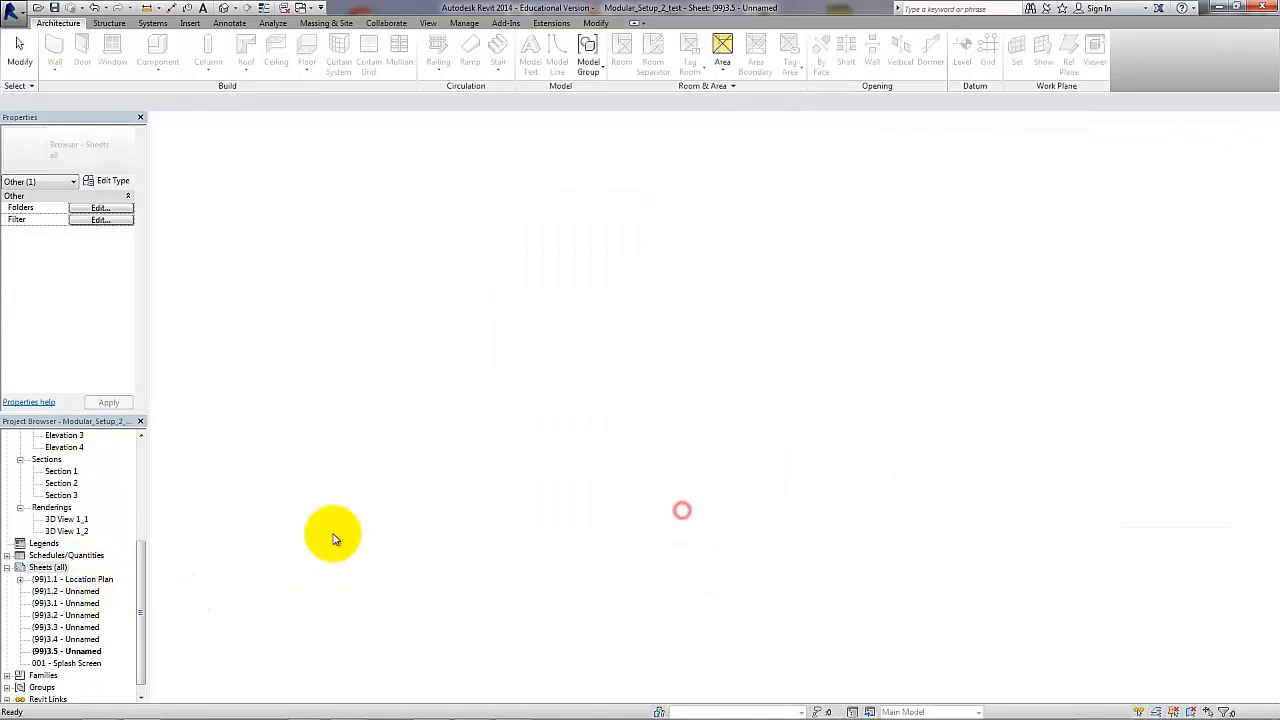
- Start a sheet list under Schedules/Quantities with the fields Current Revision, Current Revision Date, Drawn By, Paper Size and Sheet Issue Date
left_click_drag(141, 560, 140, 586)
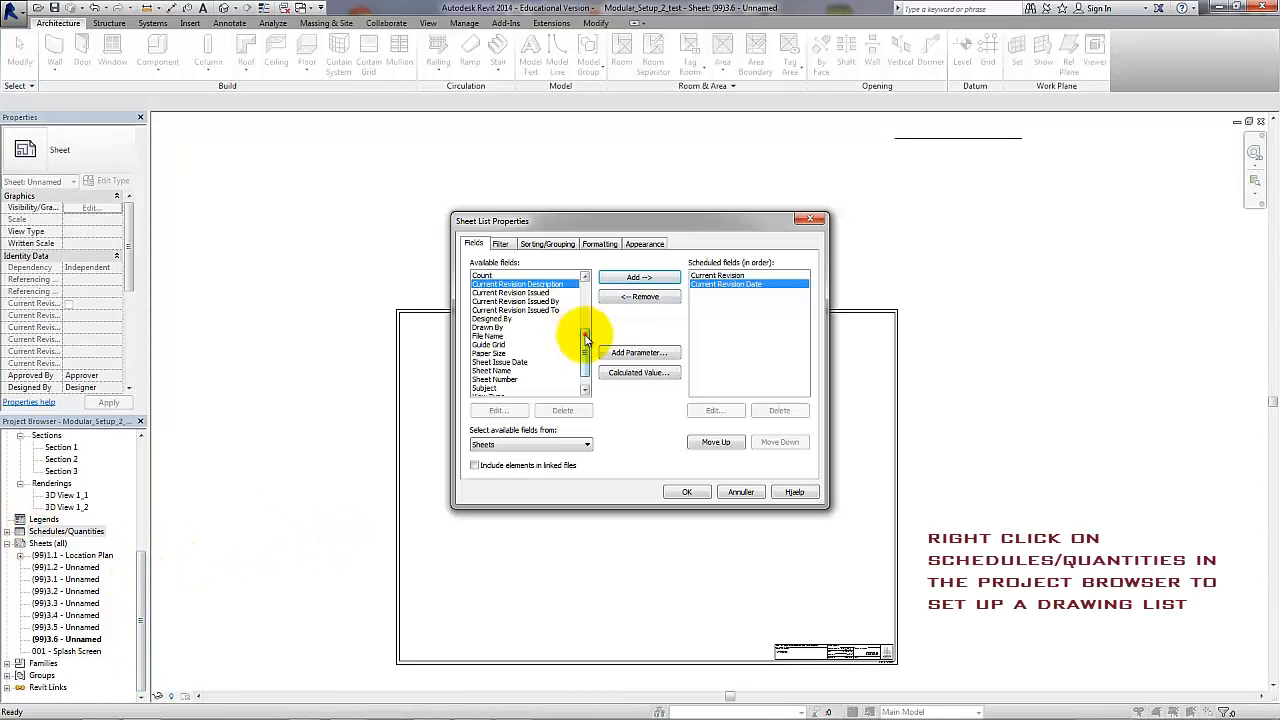
left_click(585, 335)
left_click(639, 277)
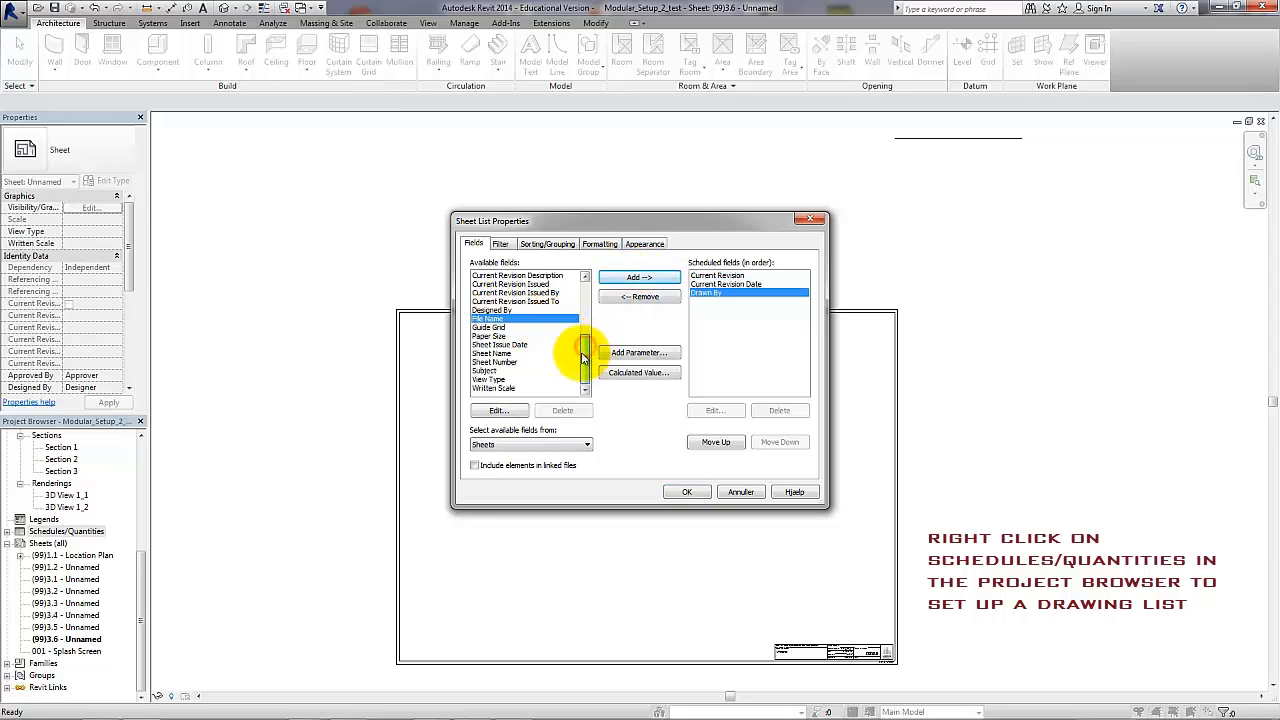
left_click(495, 336)
left_click(611, 276)
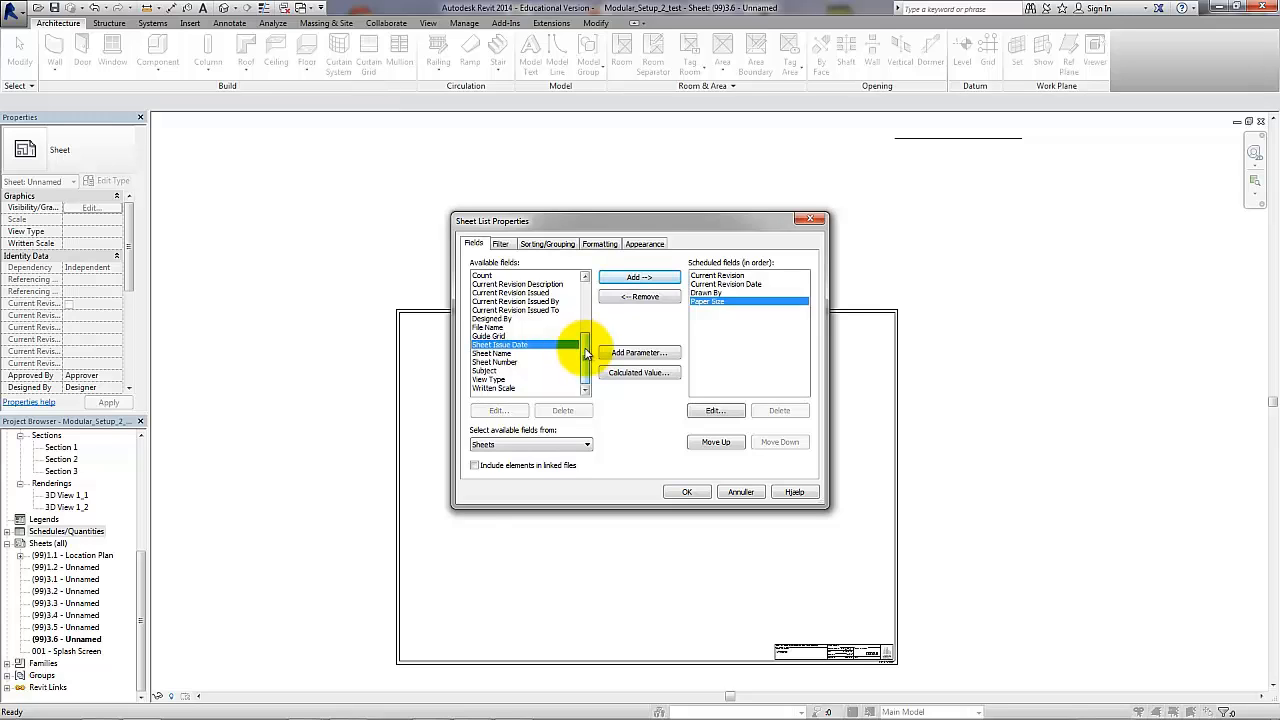
left_click(640, 277)
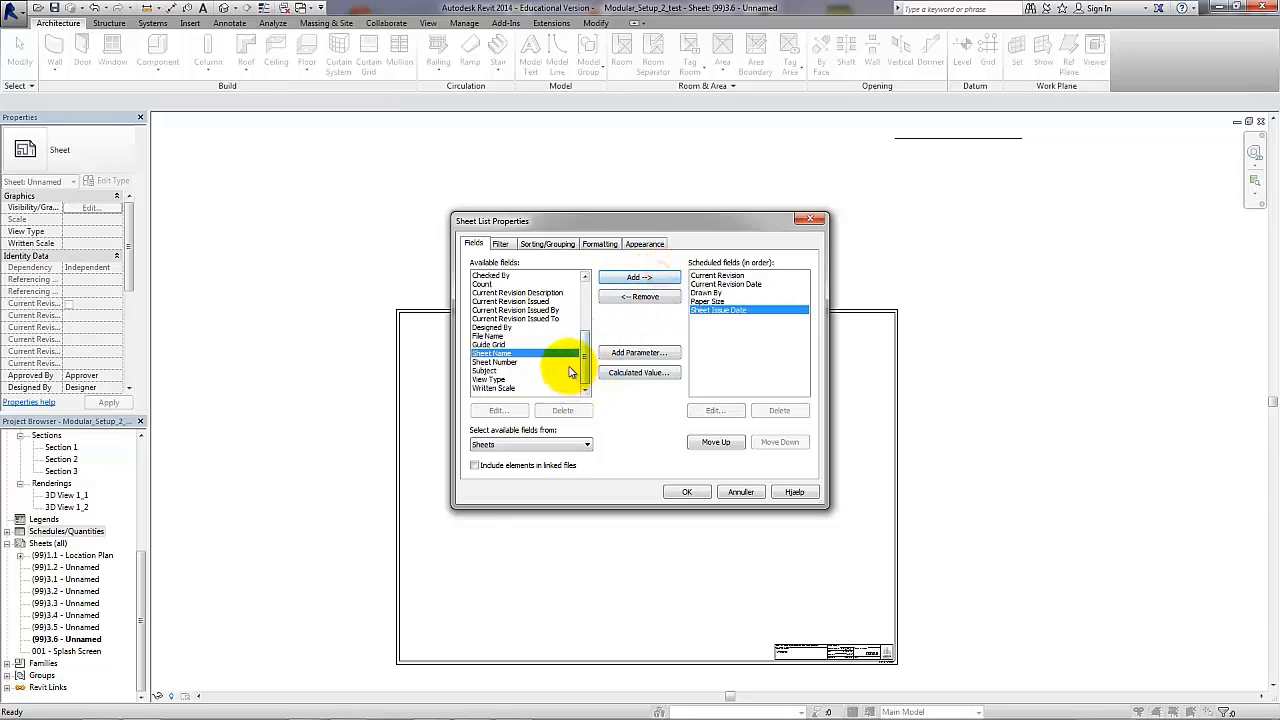
- Add the Sheet Number and Sheet Name fields to the end of the sheet list's scheduled fields
left_click(510, 363)
left_click(677, 280)
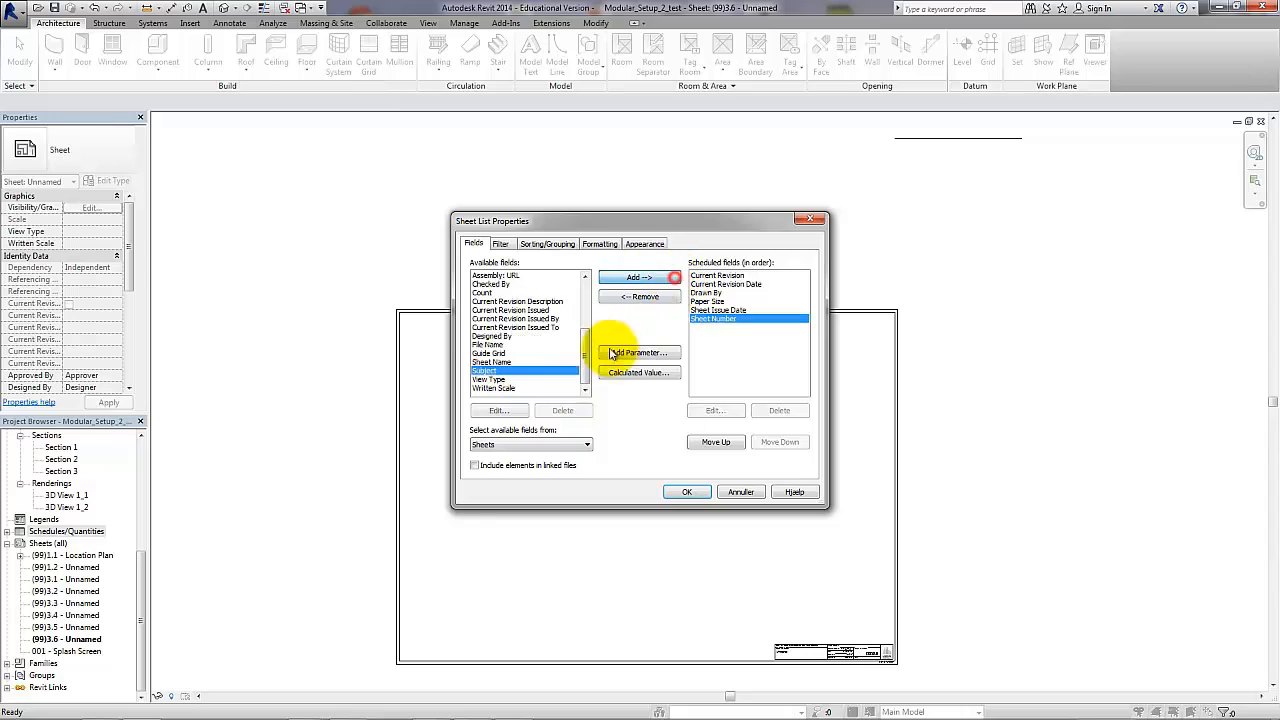
left_click(525, 361)
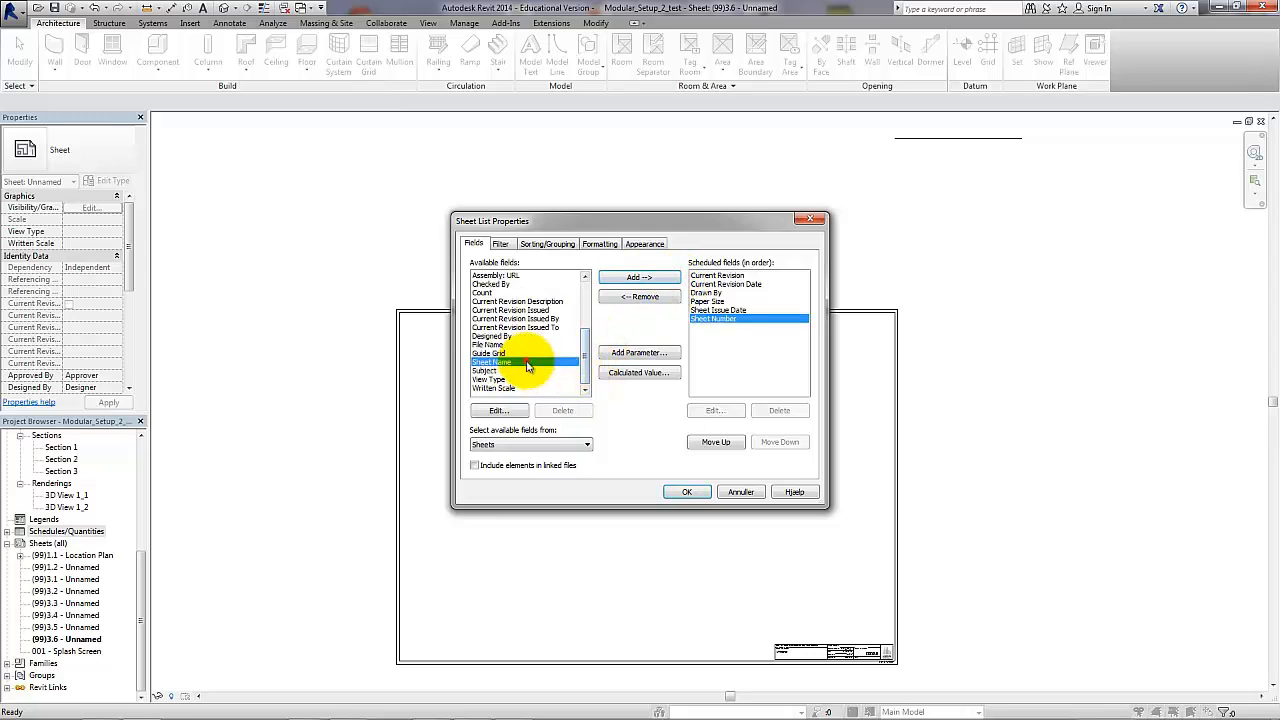
left_click(654, 282)
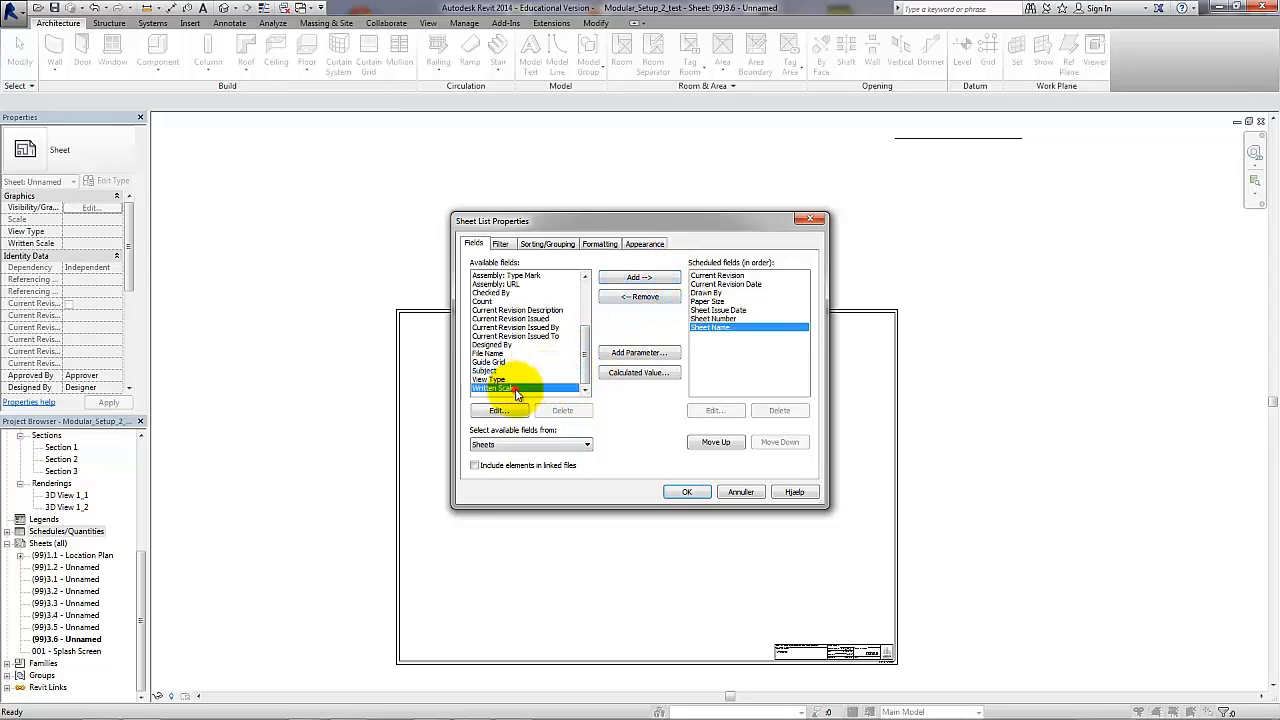
- Add the Written Scale field, move Sheet Number to first place and Sheet Name up directly after it, and create the sheet list
left_click(640, 280)
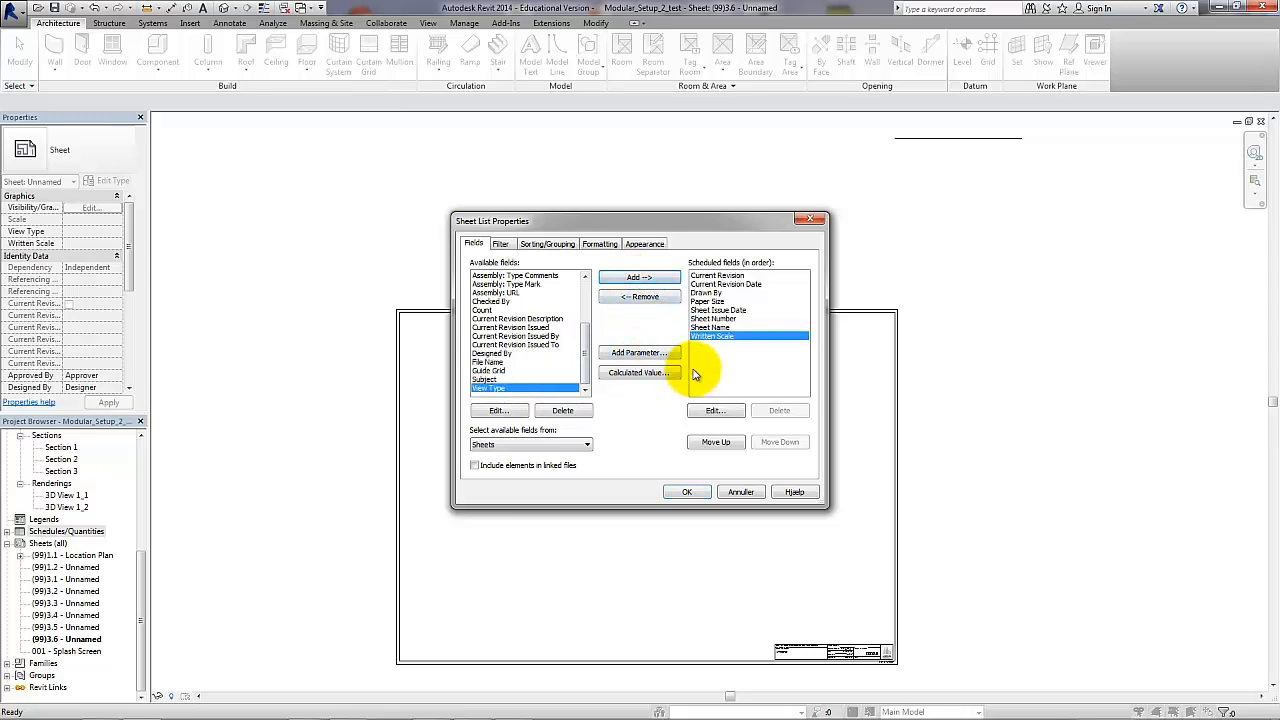
left_click(700, 318)
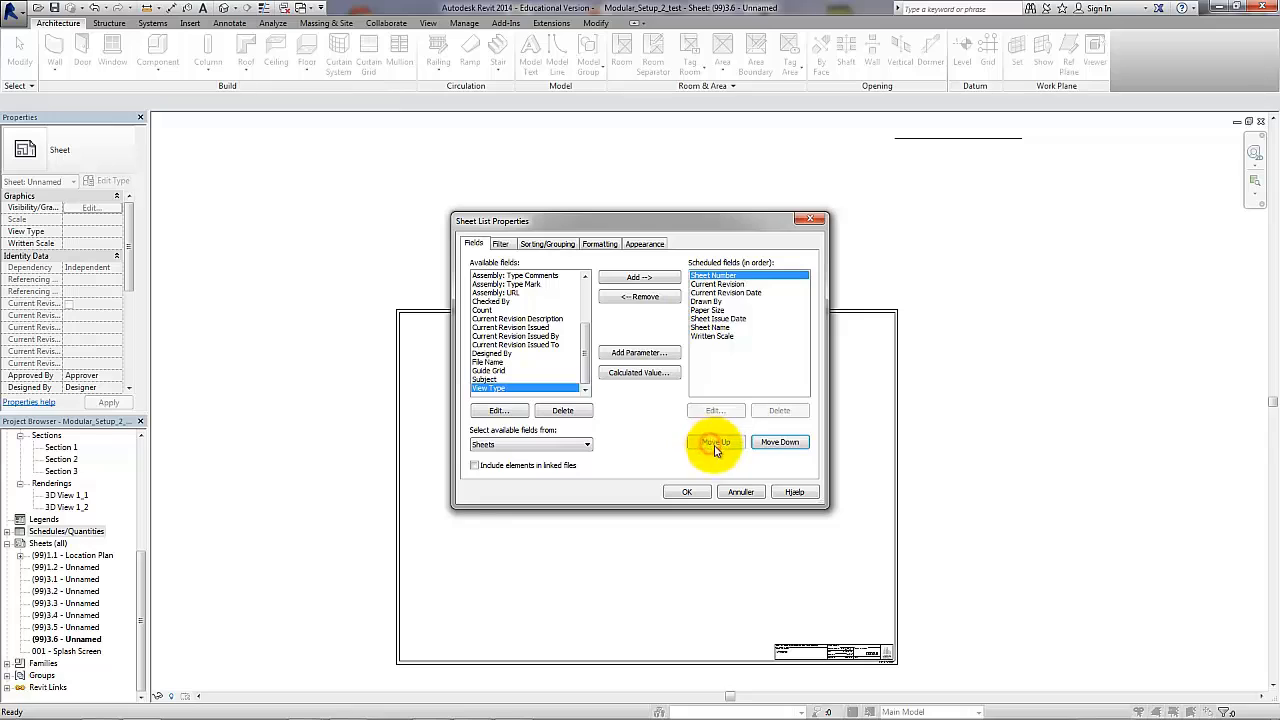
left_click(727, 328)
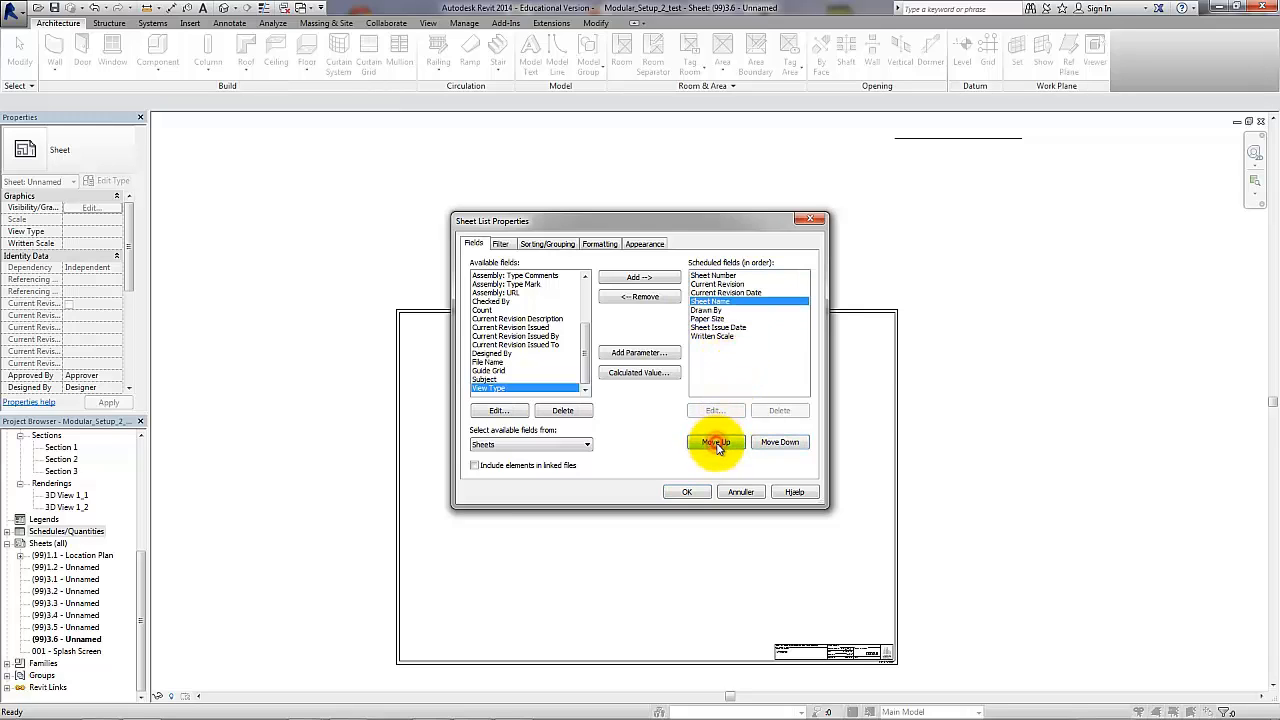
left_click(686, 494)
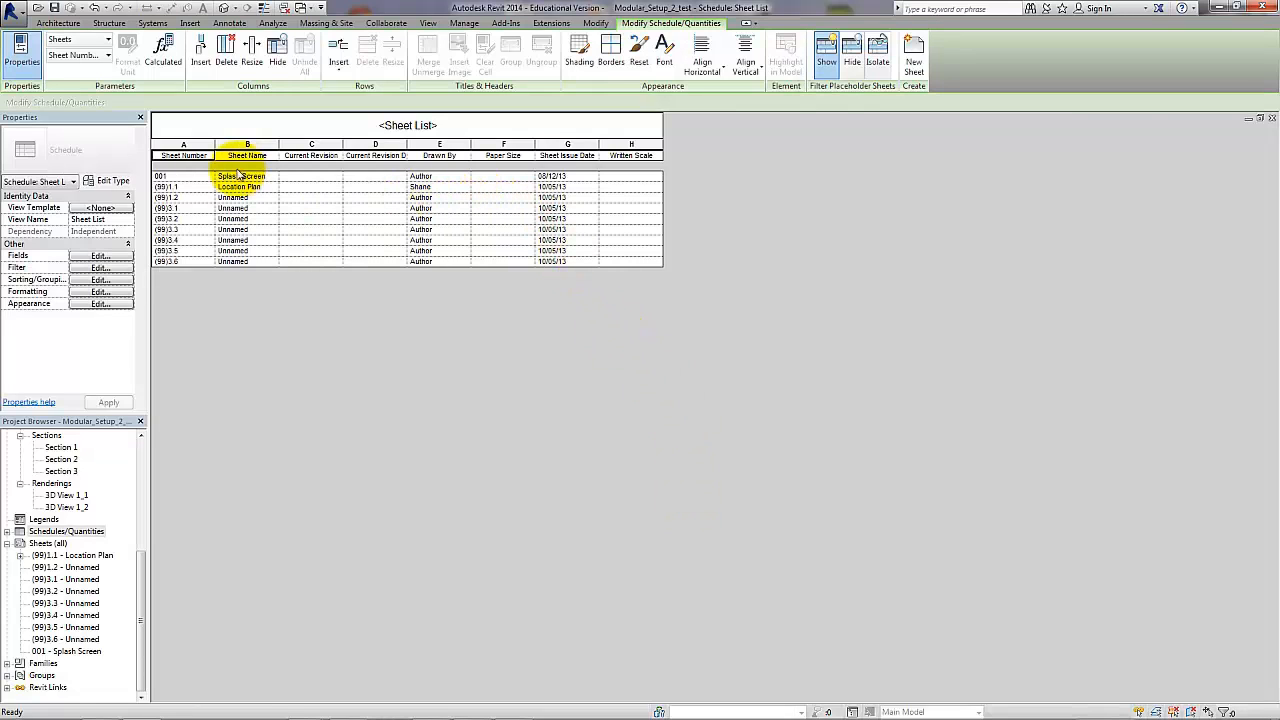
- Filter the sheet list by Sheet Name with a "does not contain" rule that excludes the Splash Screen sheet
left_click(100, 268)
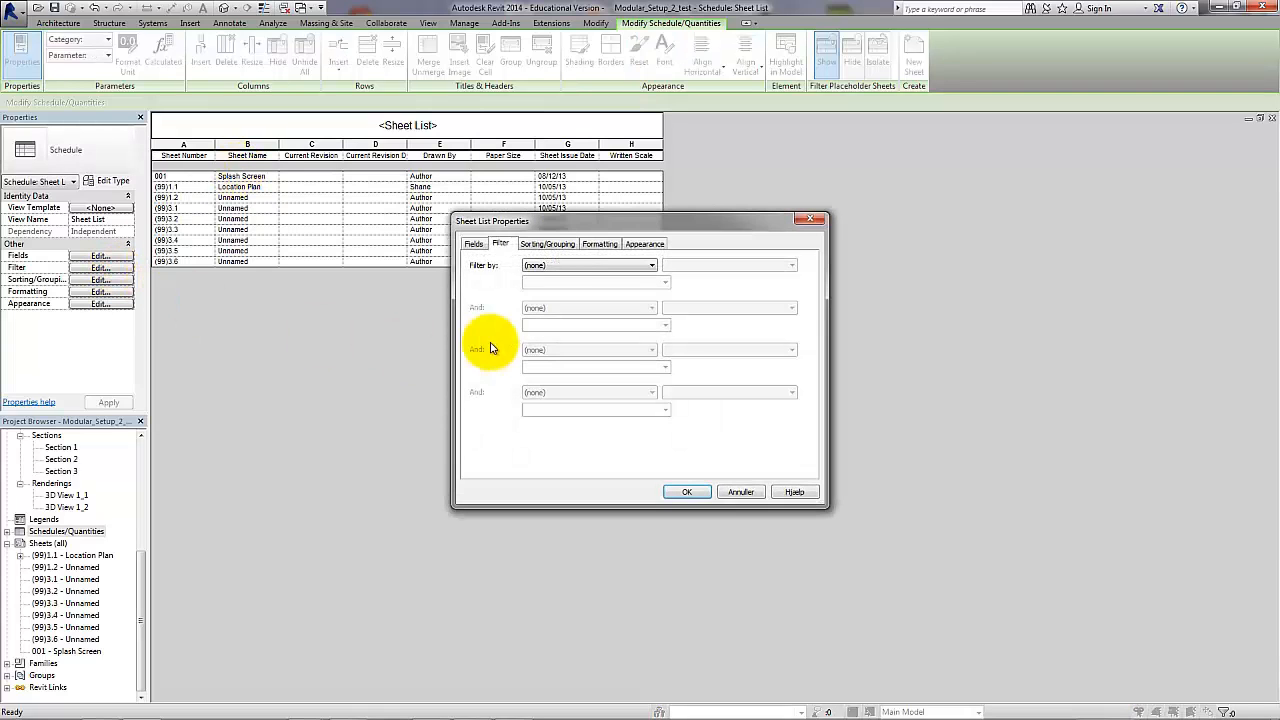
left_click(548, 265)
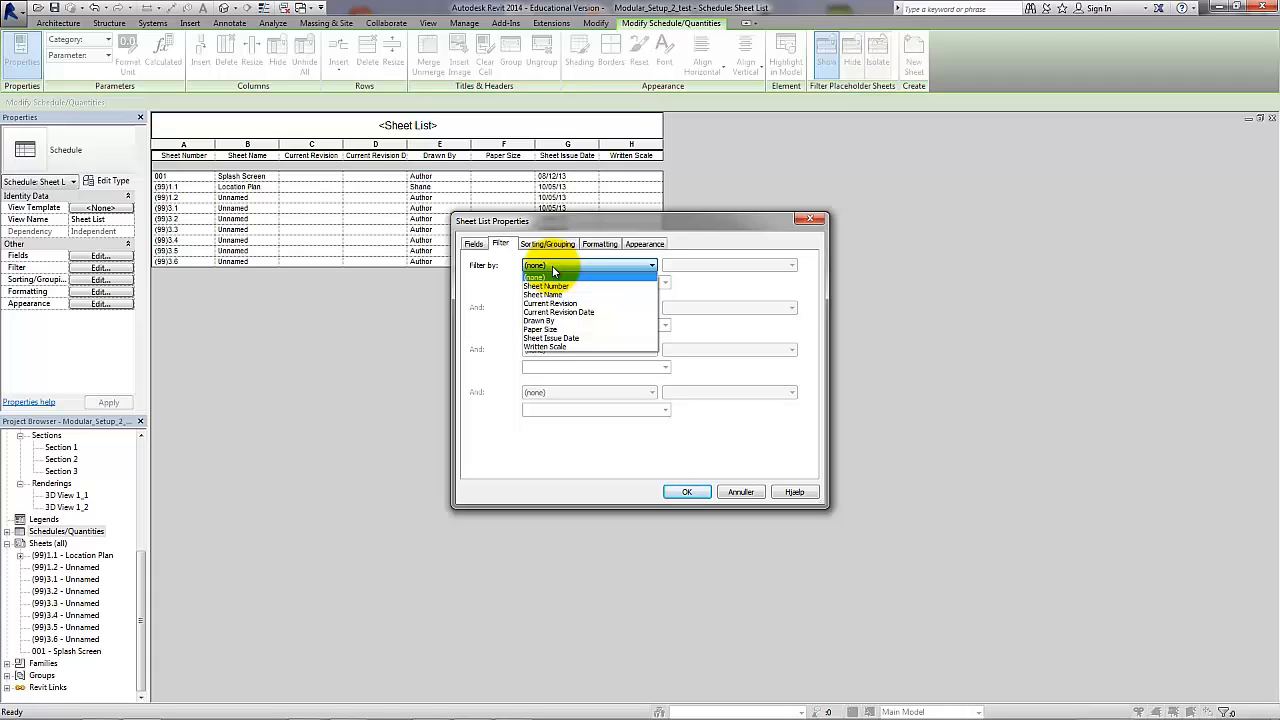
left_click(552, 294)
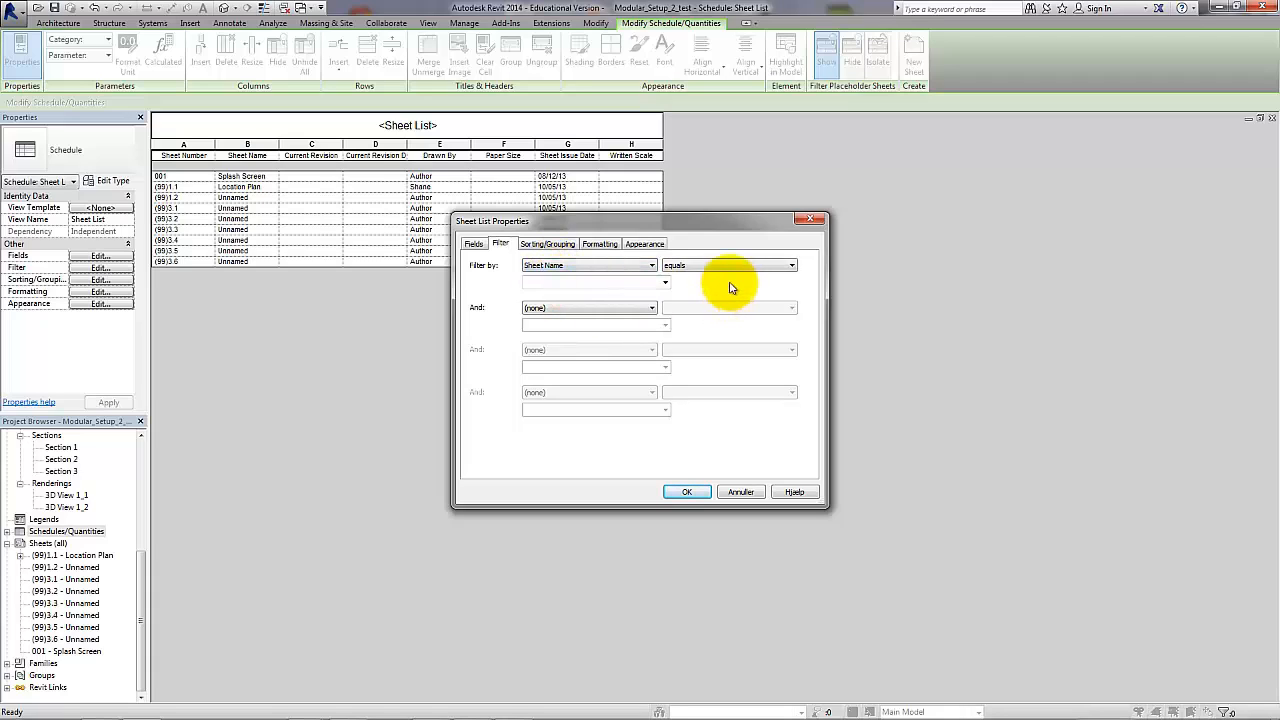
left_click(732, 268)
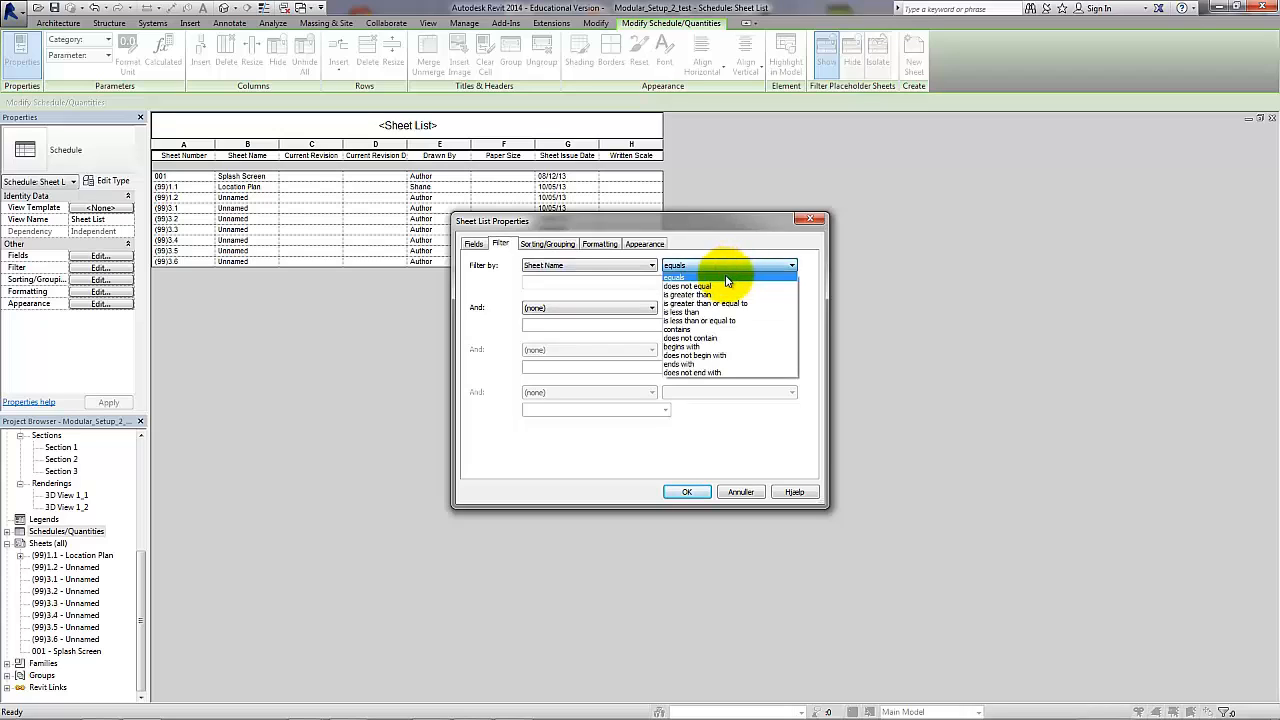
left_click(706, 338)
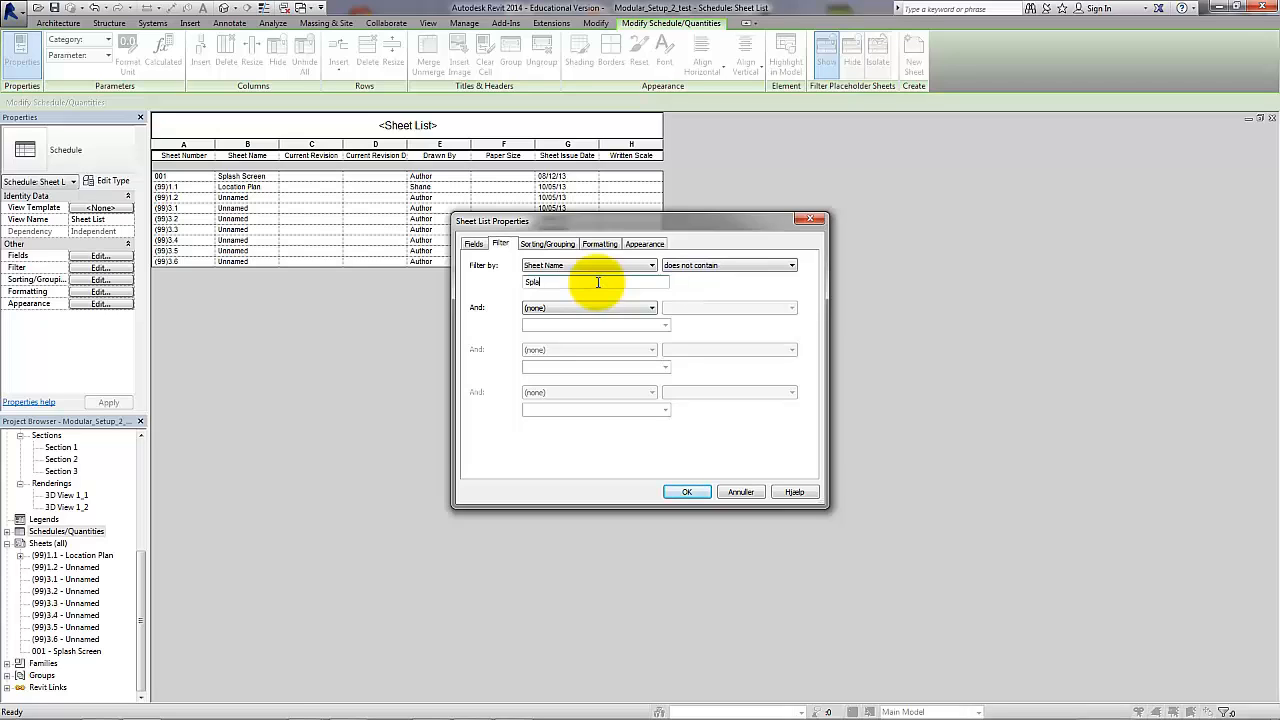
left_click(687, 491)
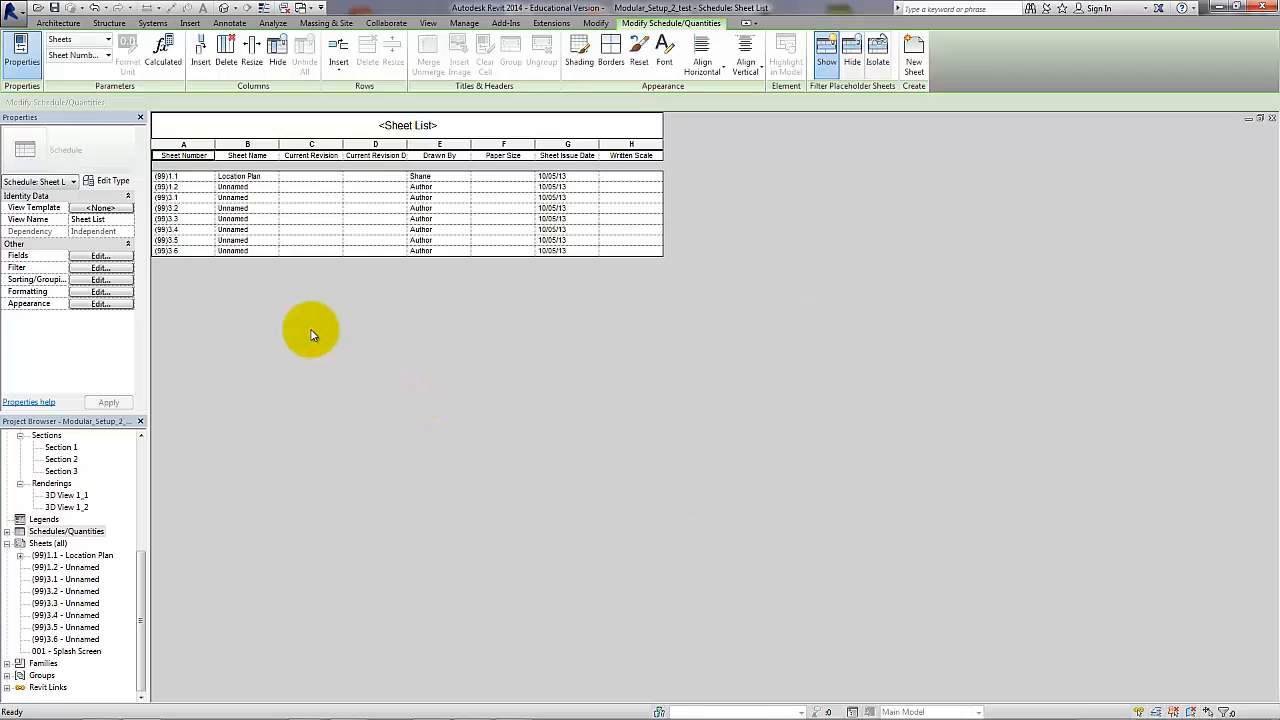
- Name the sheets Building Site Plan, Storey Plans and Elevations, Fire, Structural and Furnished Plans, Cross and Longitudinal Sections, renumbering the last five (99)3.11, 3.21, 3.31, 3.41, 3.51
left_click(258, 188)
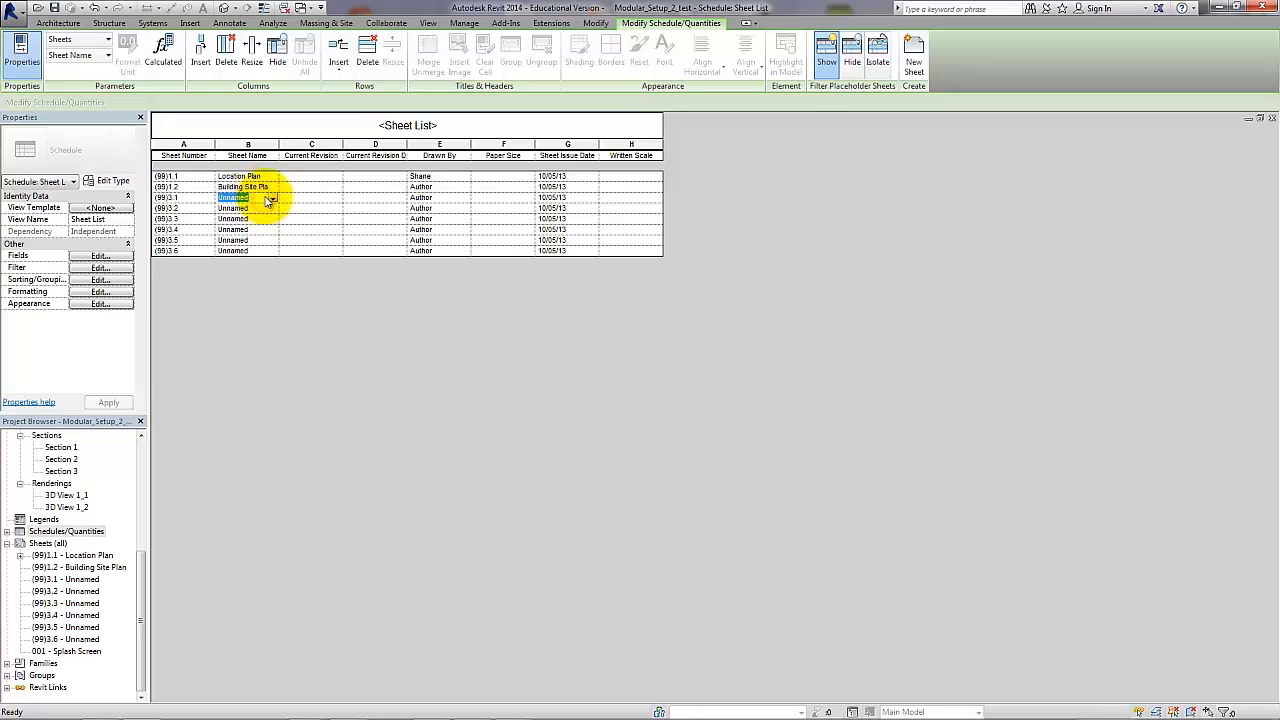
left_click_drag(282, 145, 290, 145)
left_click_drag(312, 146, 312, 146)
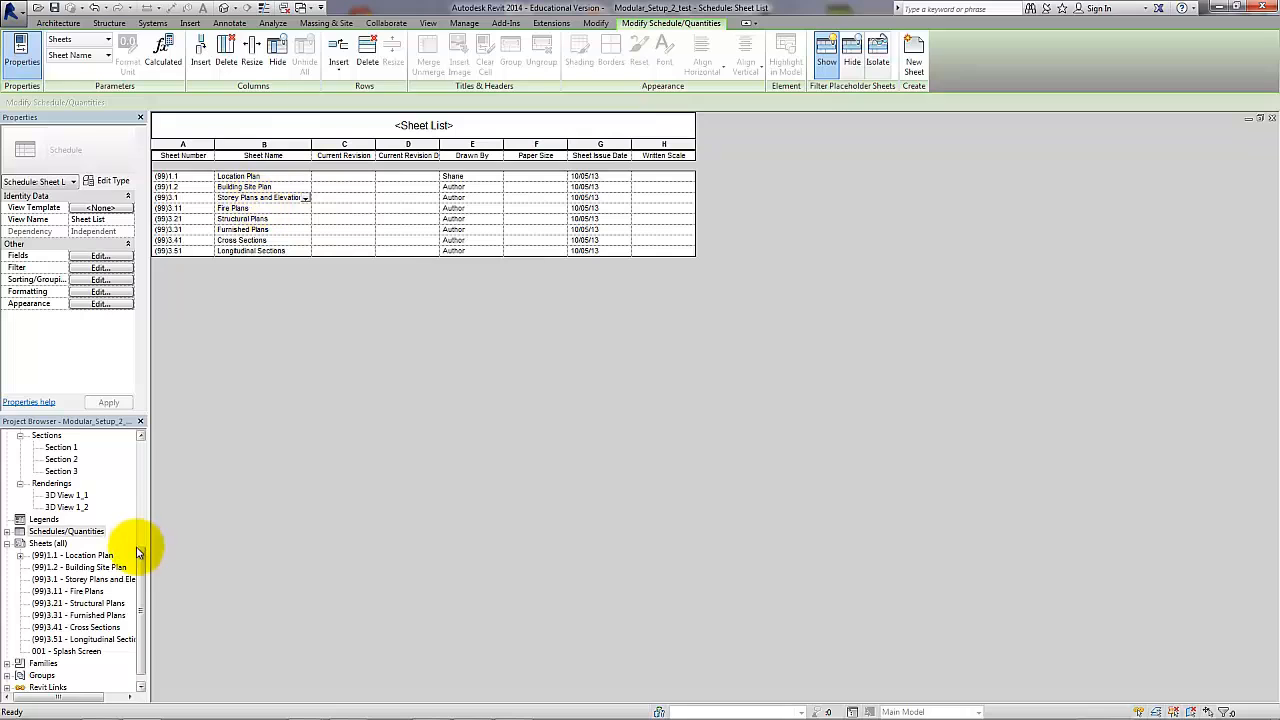
- Open the (99)1.1 Location Plan sheet and place the Apartment Types schedule on it above the title block
left_click(66, 531)
scroll(85, 545, "down", 1)
left_click(85, 544)
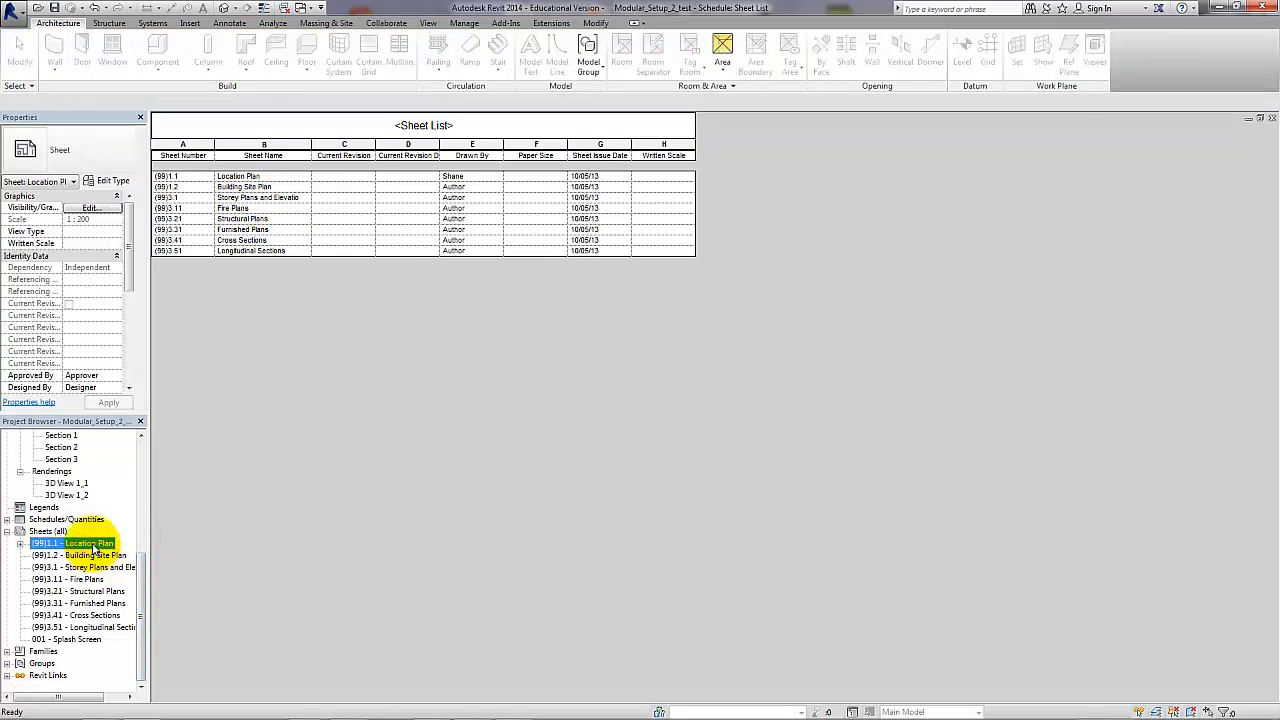
double_click(93, 548)
scroll(582, 510, "up", 3)
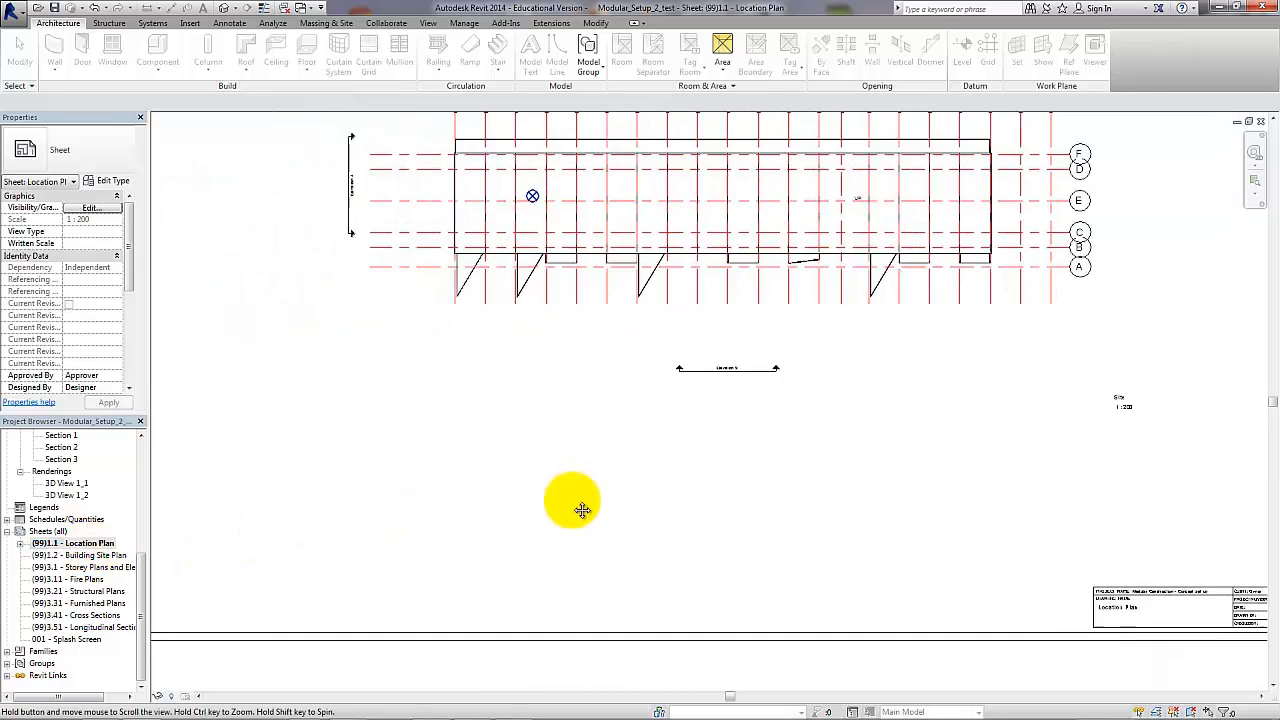
scroll(577, 509, "down", 2)
middle_click_drag(556, 508, 551, 519)
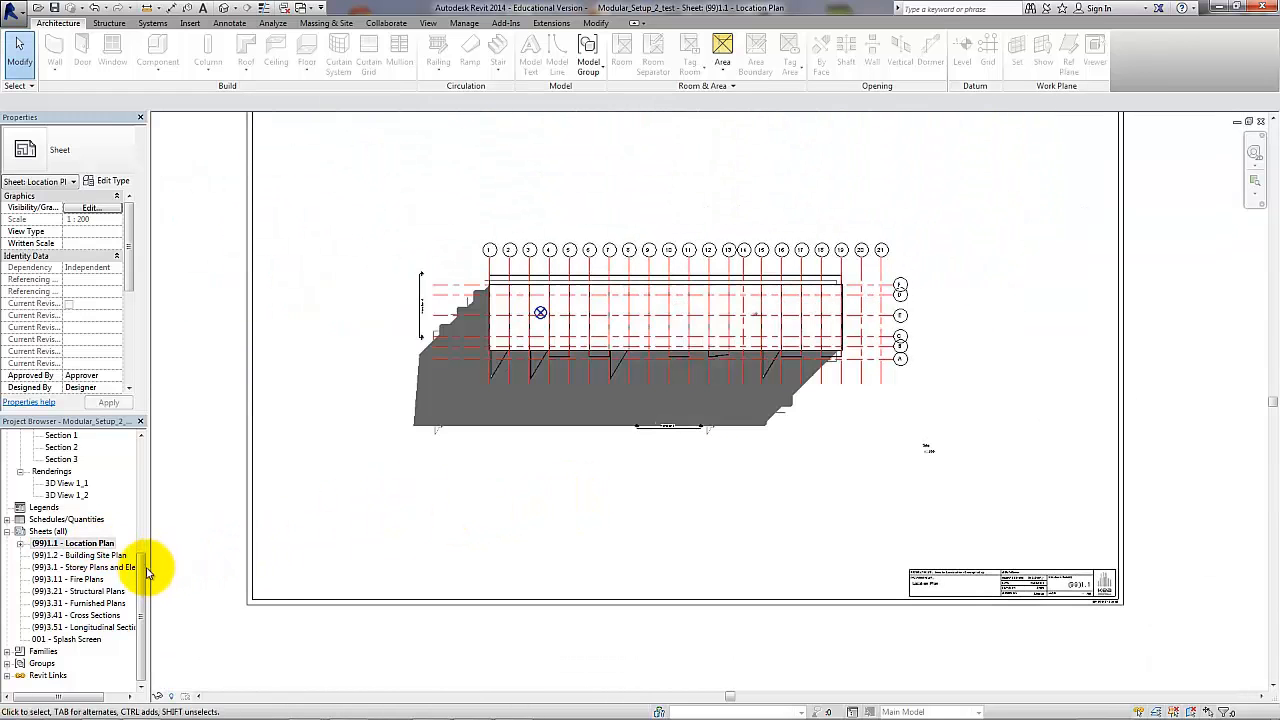
left_click(7, 519)
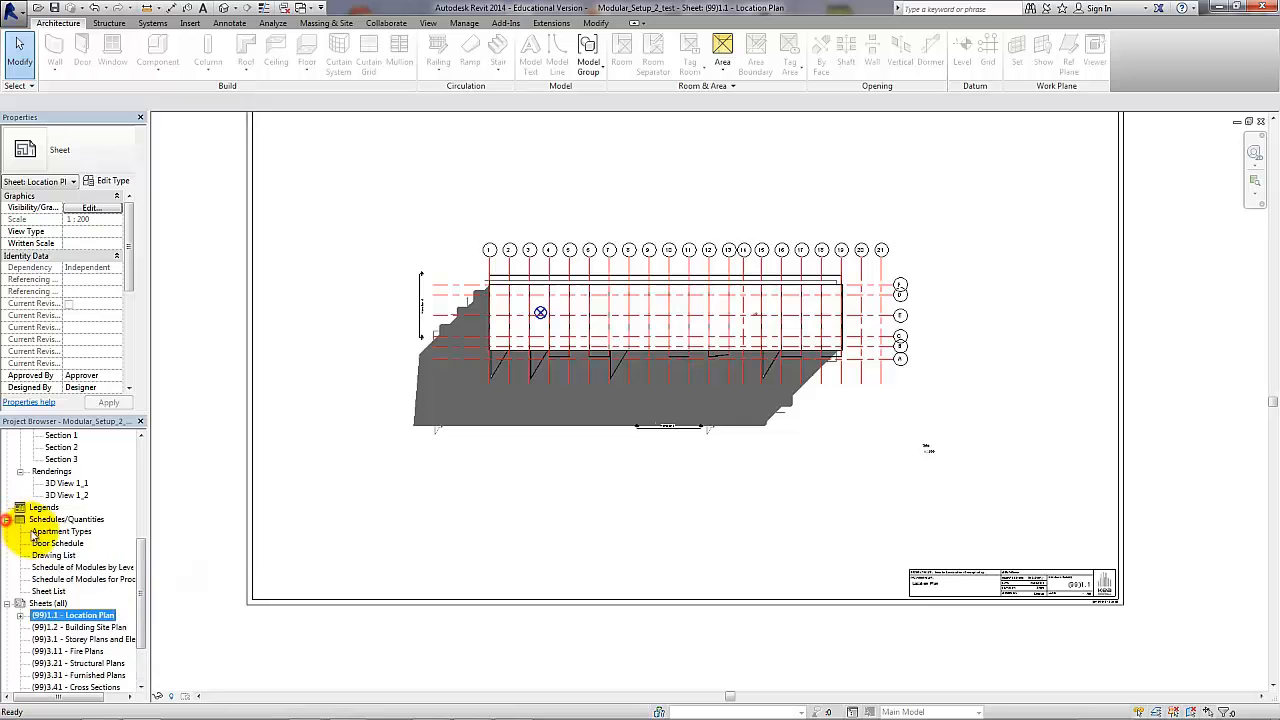
left_click_drag(37, 535, 912, 447)
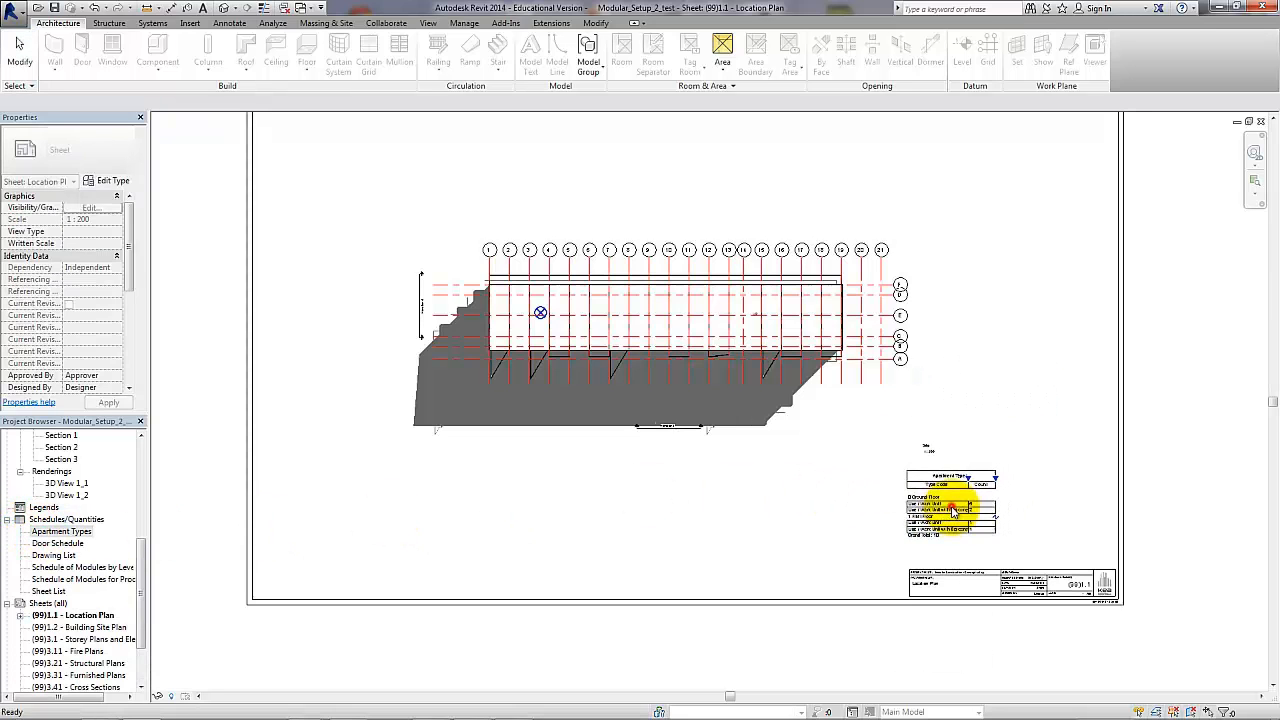
left_click(978, 512)
scroll(985, 518, "up", 5)
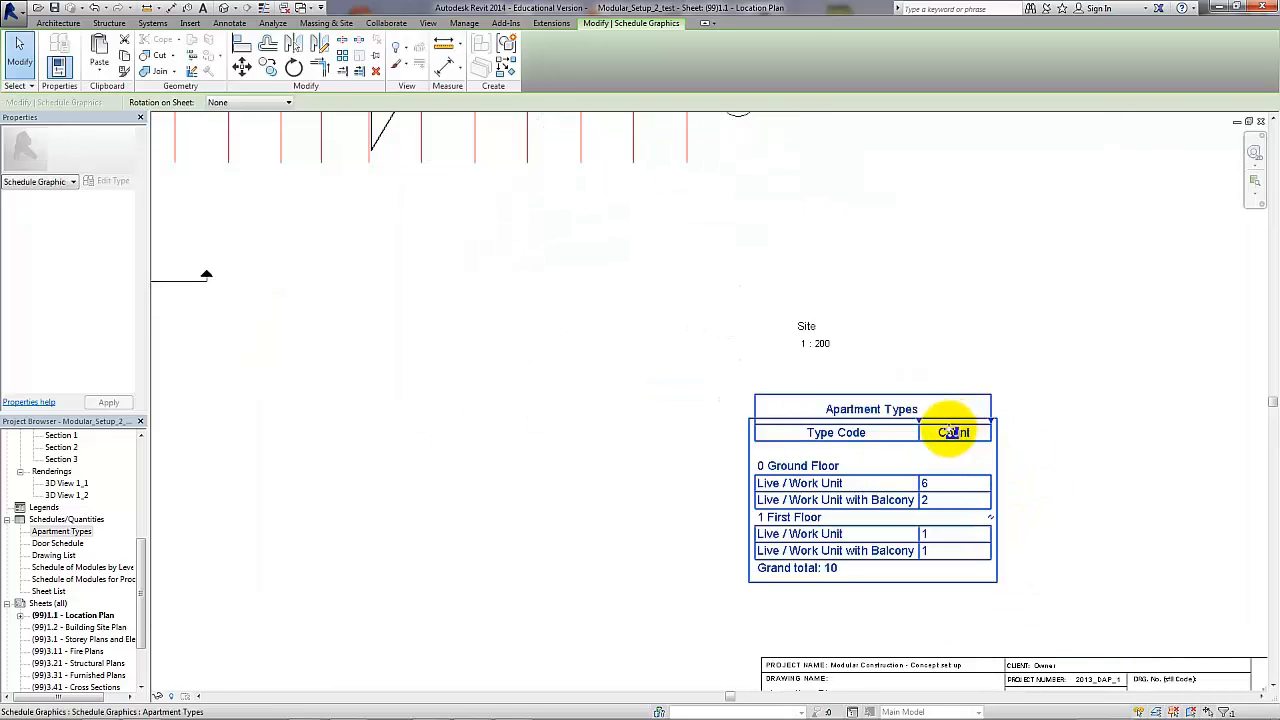
- Widen the Type Code and Count columns of the placed Apartment Types schedule and move it closer to the title block
left_click_drag(994, 424, 1184, 445)
left_click_drag(920, 420, 955, 430)
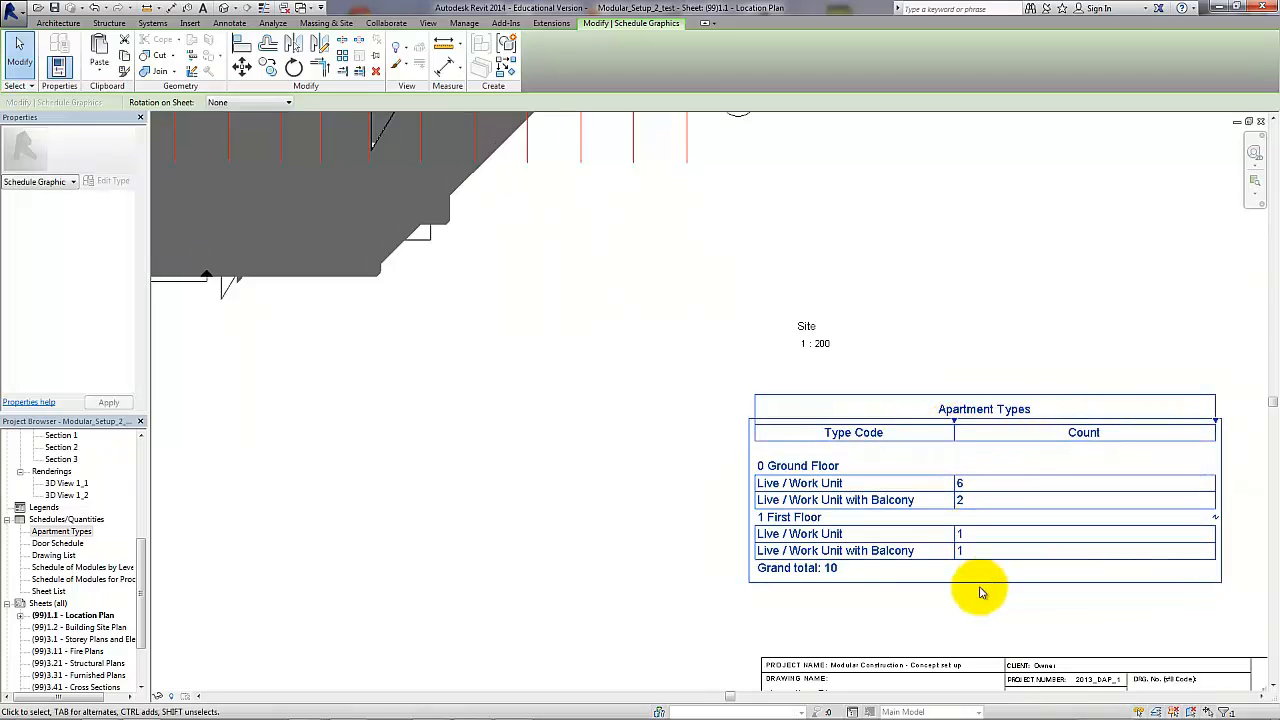
left_click(970, 617)
scroll(915, 590, "down", 3)
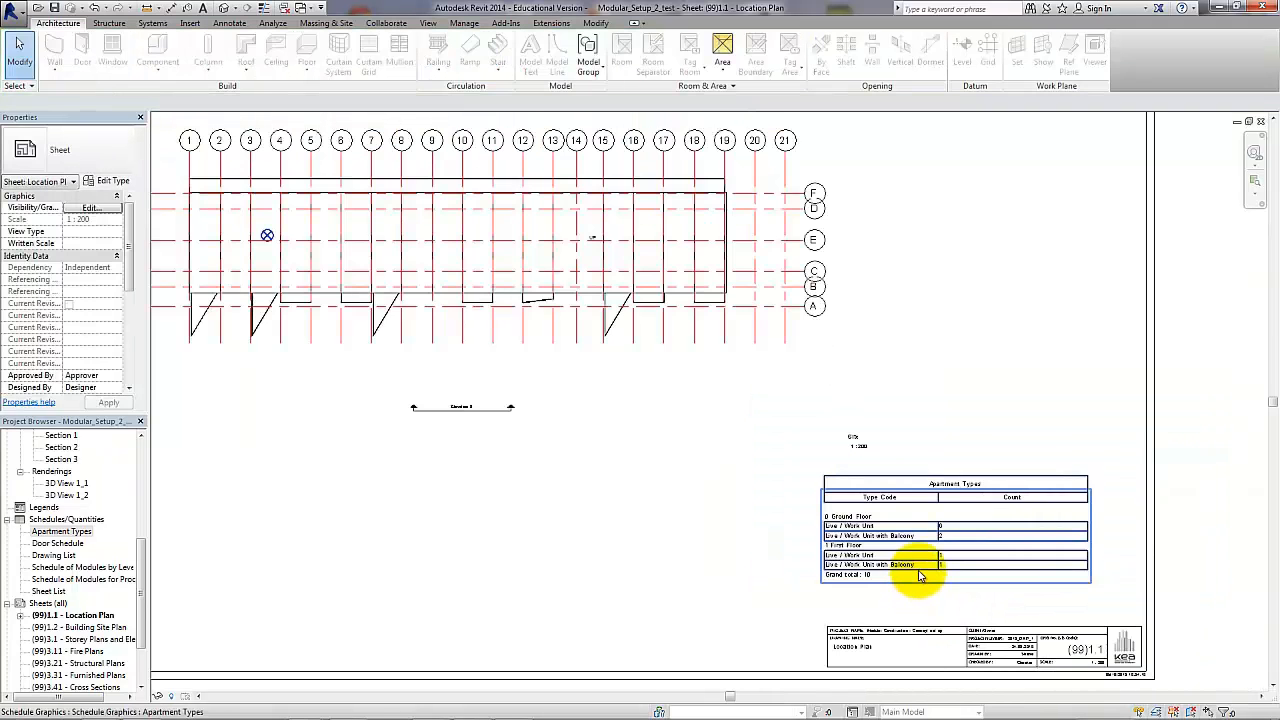
left_click(920, 575)
left_click_drag(920, 575, 930, 595)
left_click(771, 563)
scroll(829, 546, "up", 2)
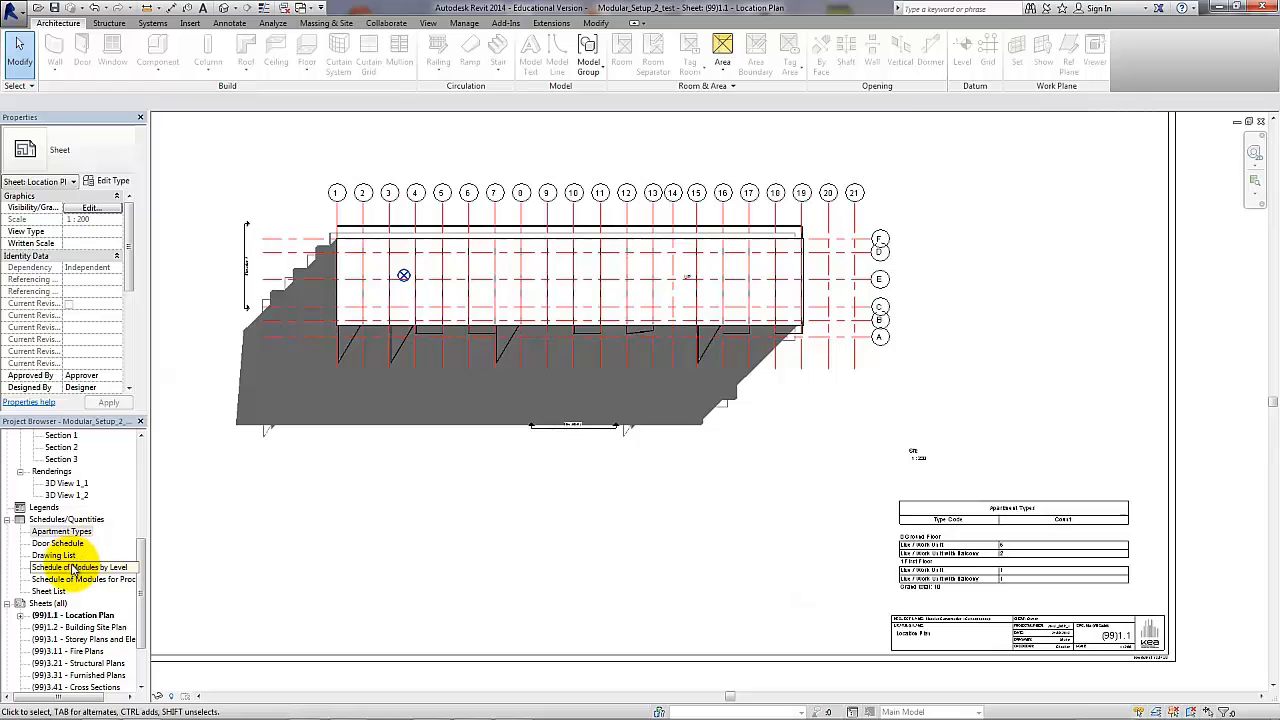
- Place the Schedule of Modules by Level on the Location Plan sheet, above the Apartment Types schedule near the sheet's right edge
left_click(60, 567)
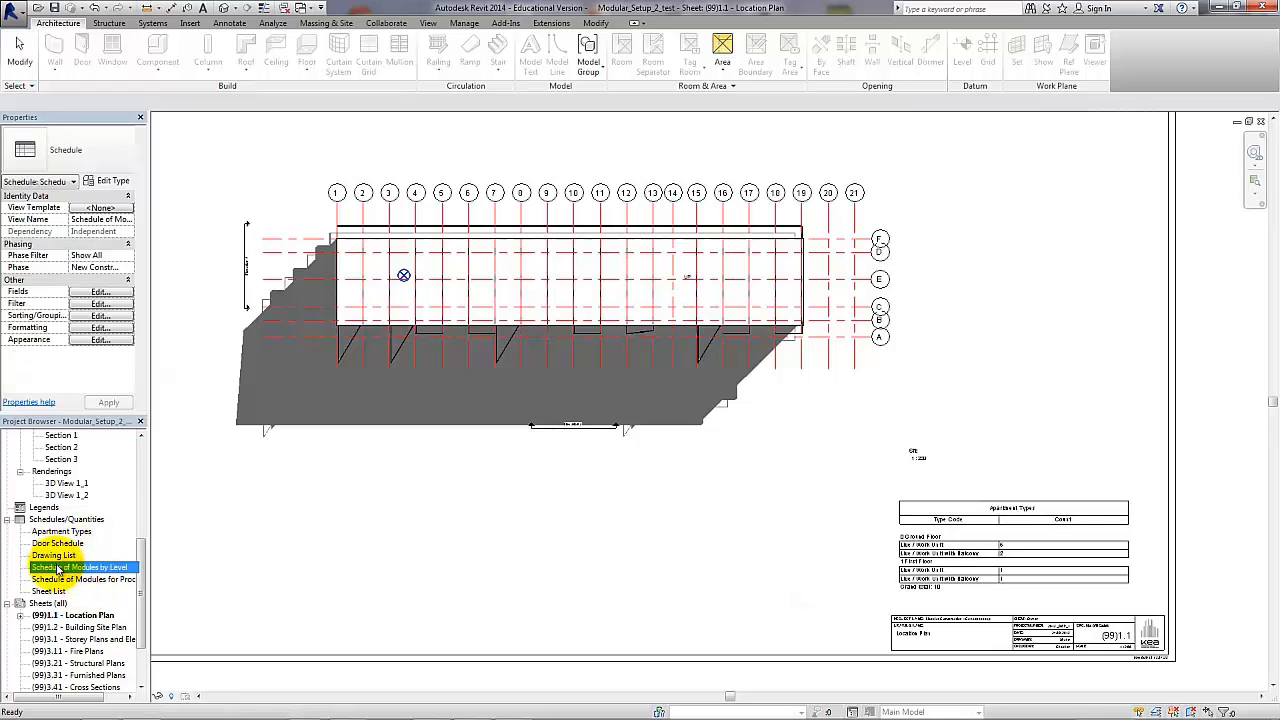
left_click_drag(60, 567, 646, 520)
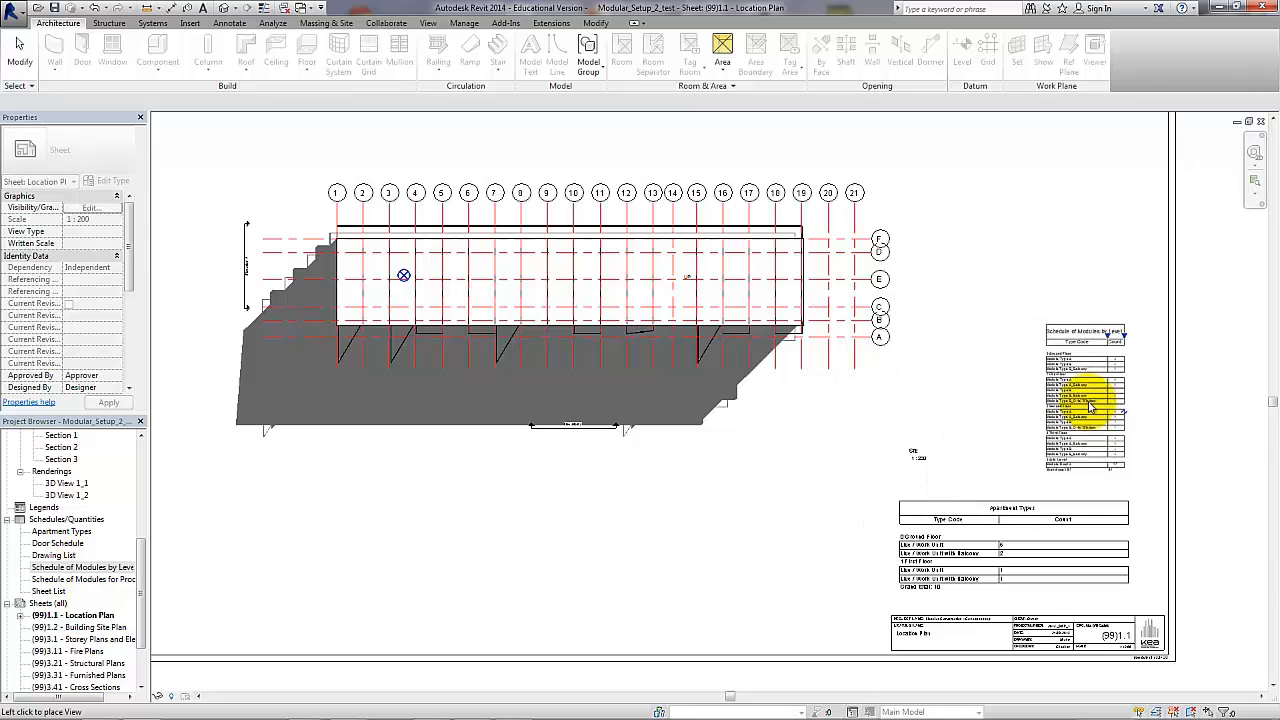
left_click(1092, 382)
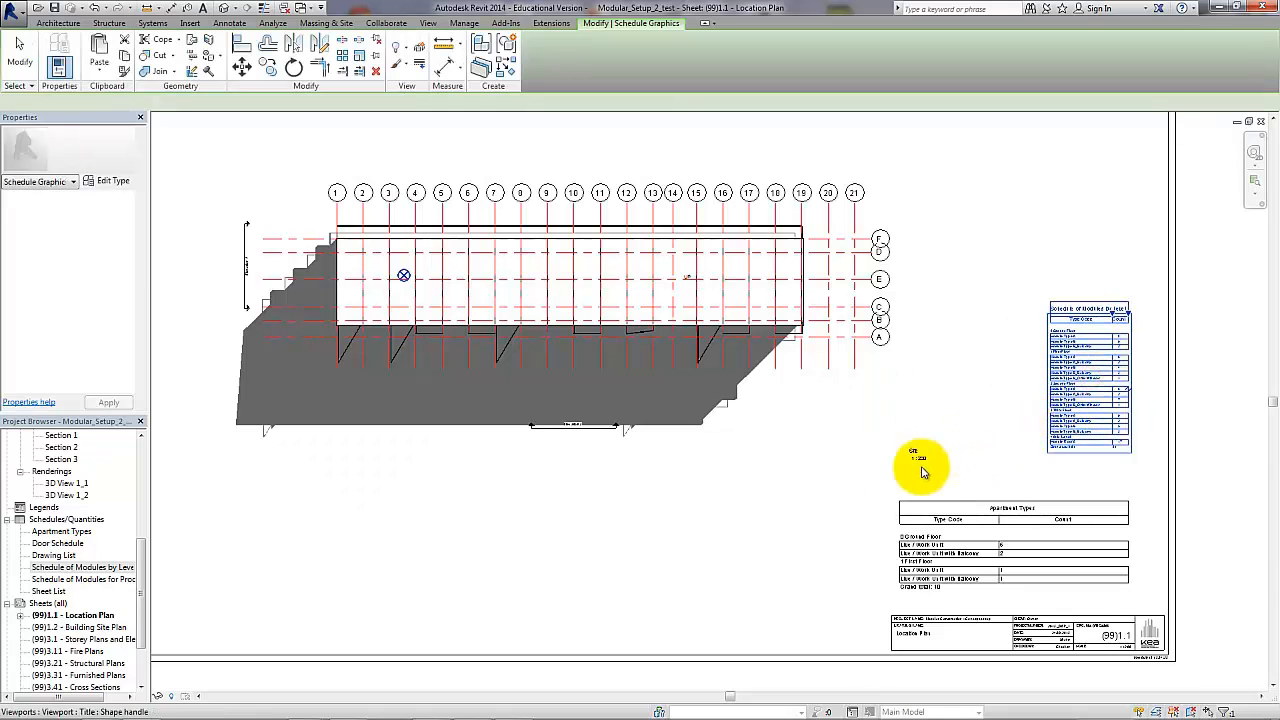
- Place the Schedule of Modules for Production above the Schedule of Modules by Level and line it up with that schedule
left_click(117, 581)
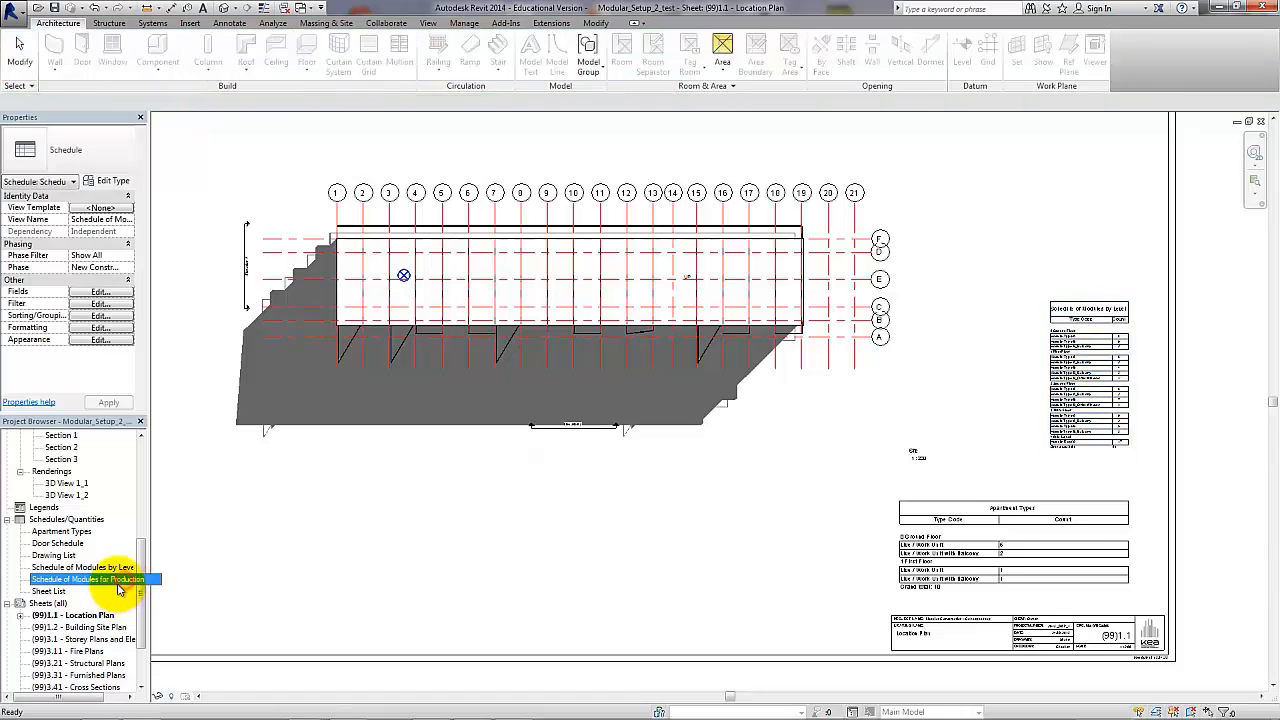
left_click_drag(117, 583, 1080, 157)
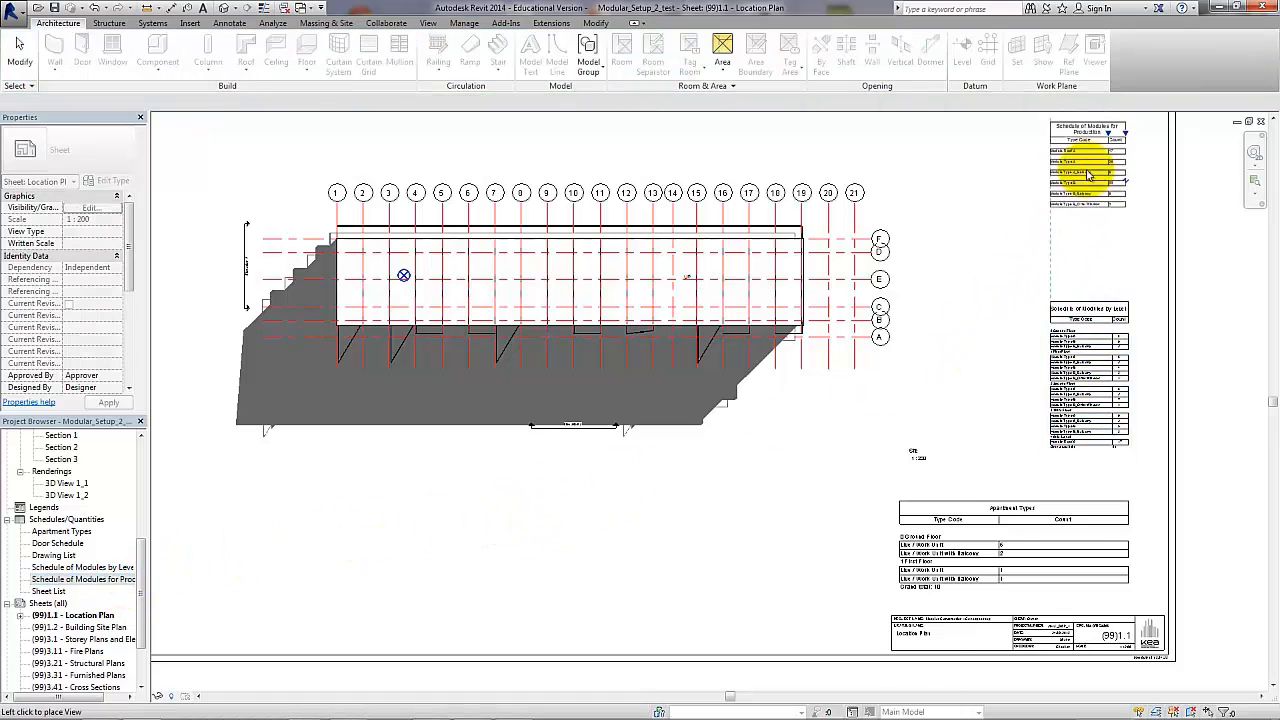
left_click(1086, 194)
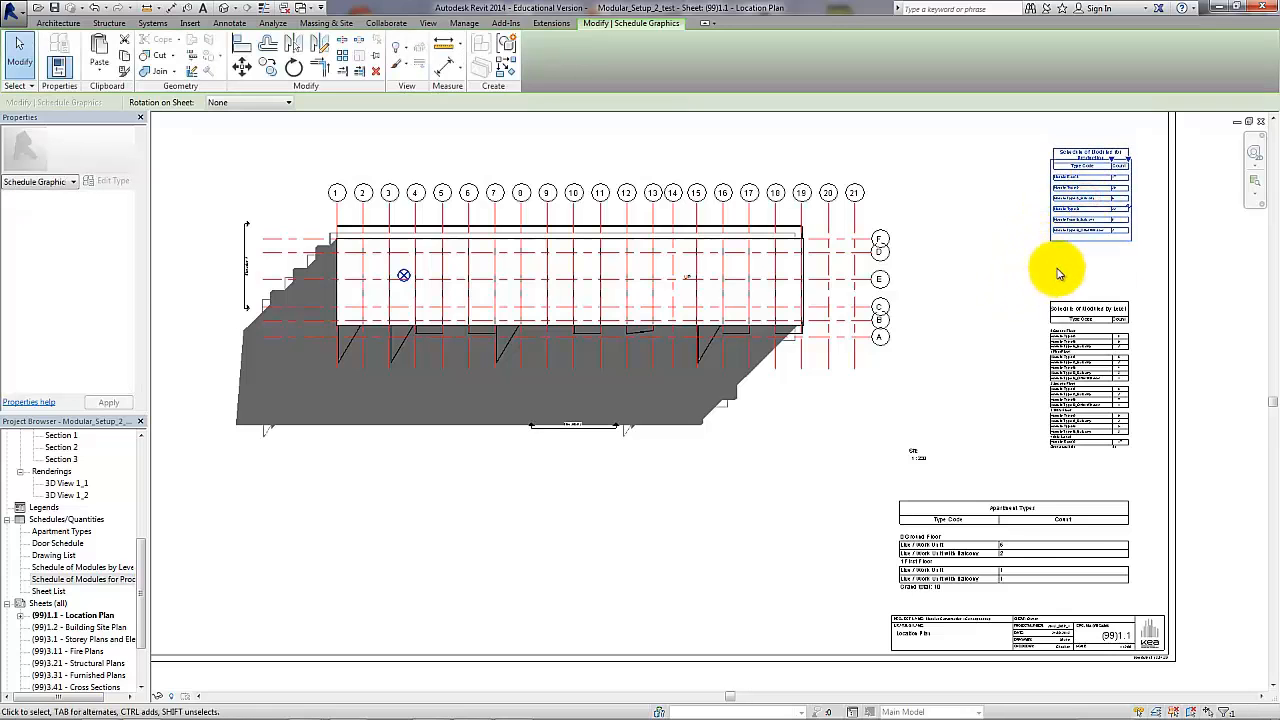
middle_click_drag(1063, 266, 964, 290)
scroll(982, 257, "up", 1)
left_click_drag(976, 252, 960, 290)
left_click(977, 303)
scroll(974, 314, "down", 2)
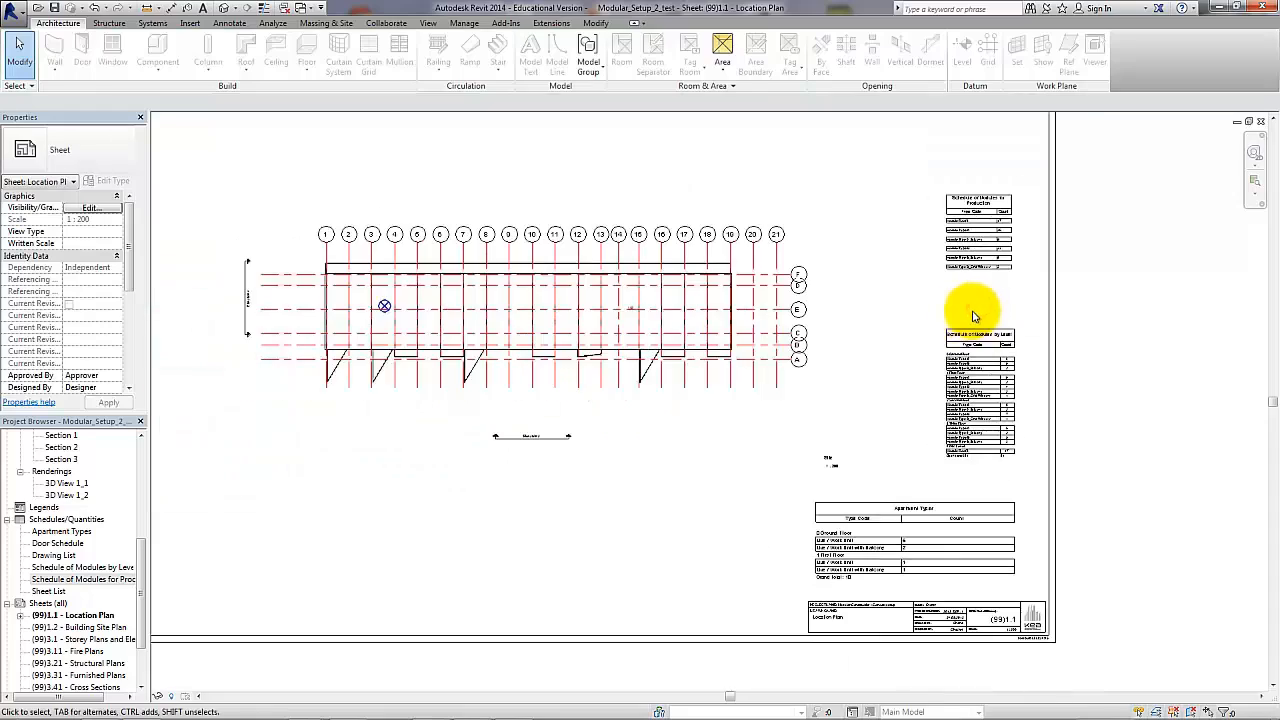
- Move the Site 1:200 view title on the Location Plan sheet further left, clear of the Apartment Types schedule
scroll(1030, 220, "up", 3)
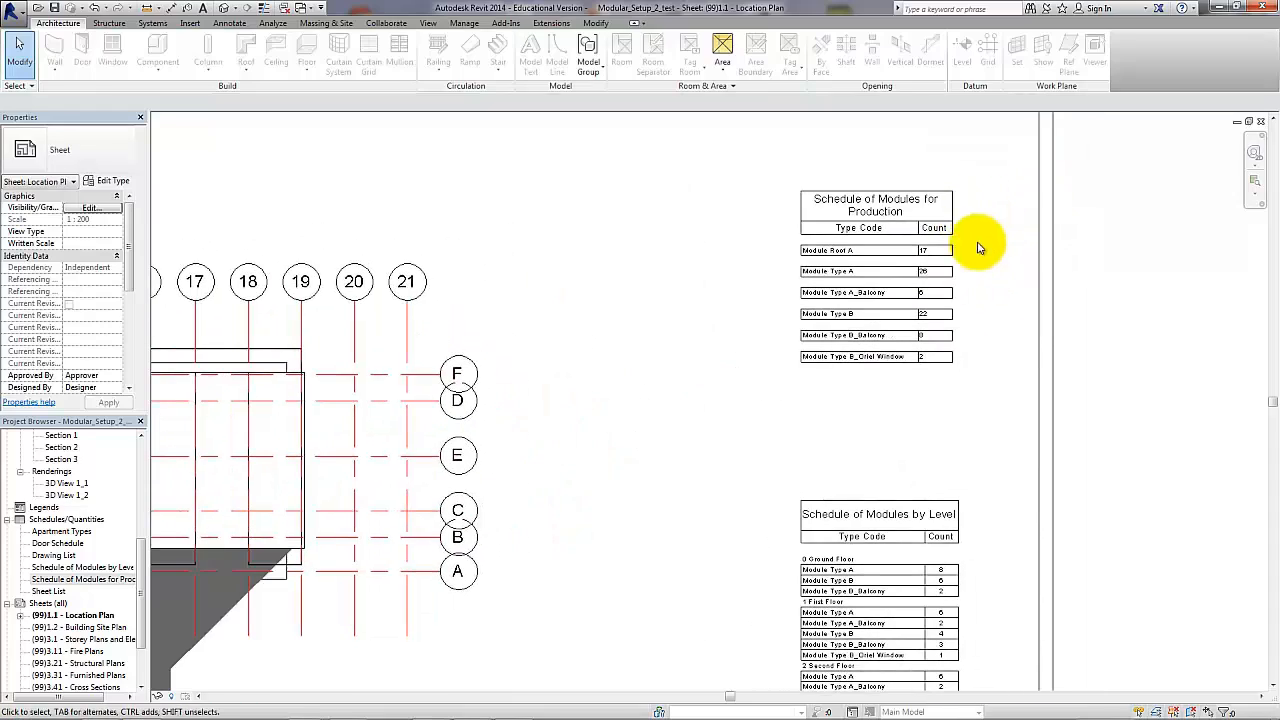
middle_click_drag(982, 353, 1007, 182)
middle_click_drag(1012, 398, 1046, 196)
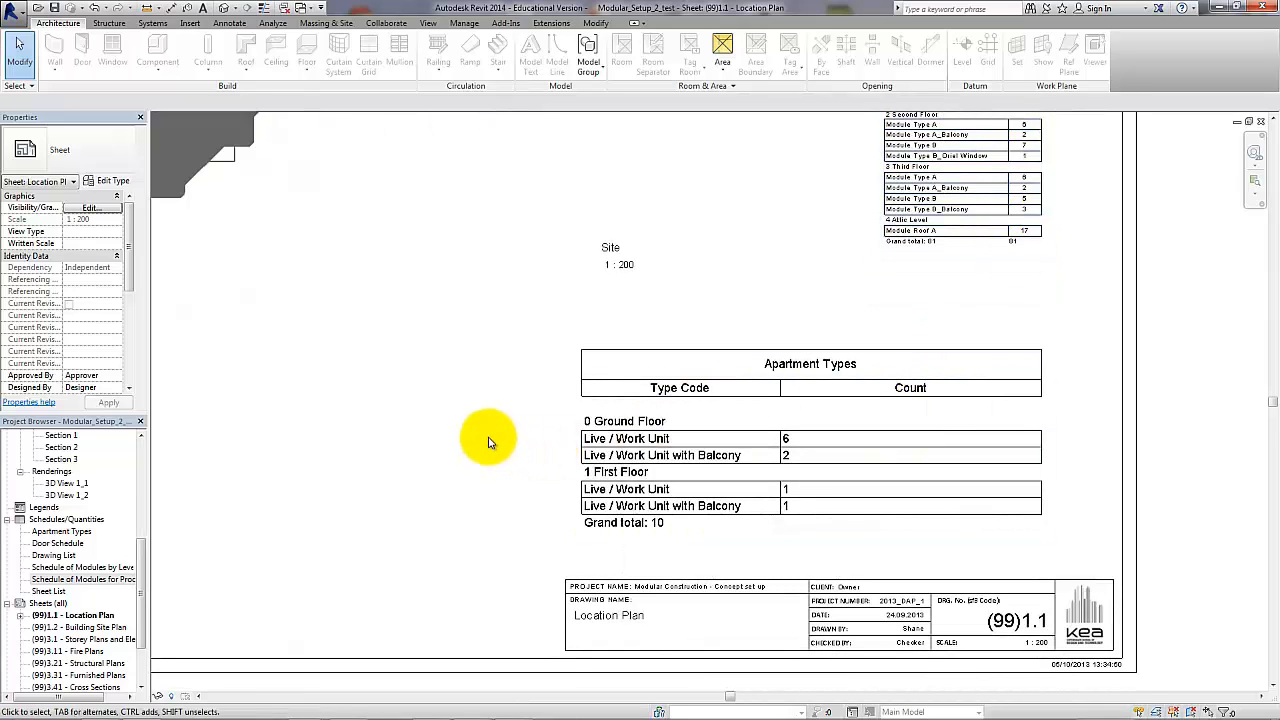
middle_click_drag(487, 441, 523, 438)
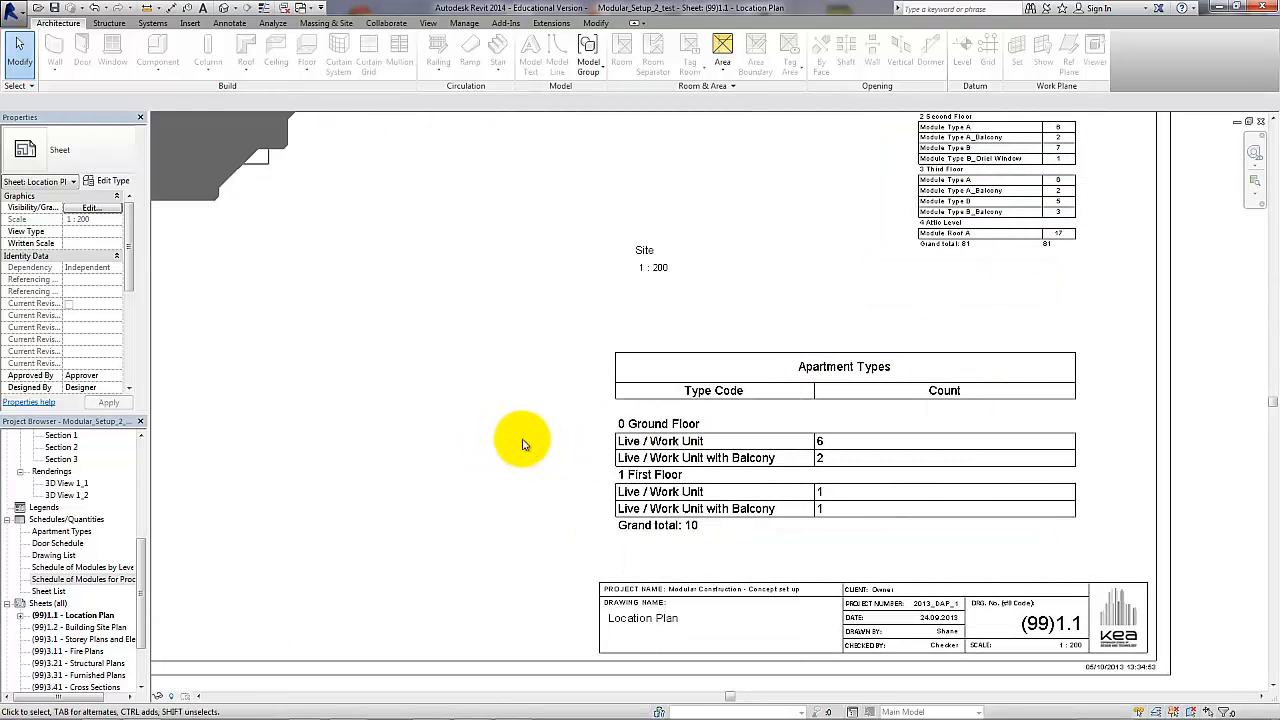
scroll(670, 508, "down", 4)
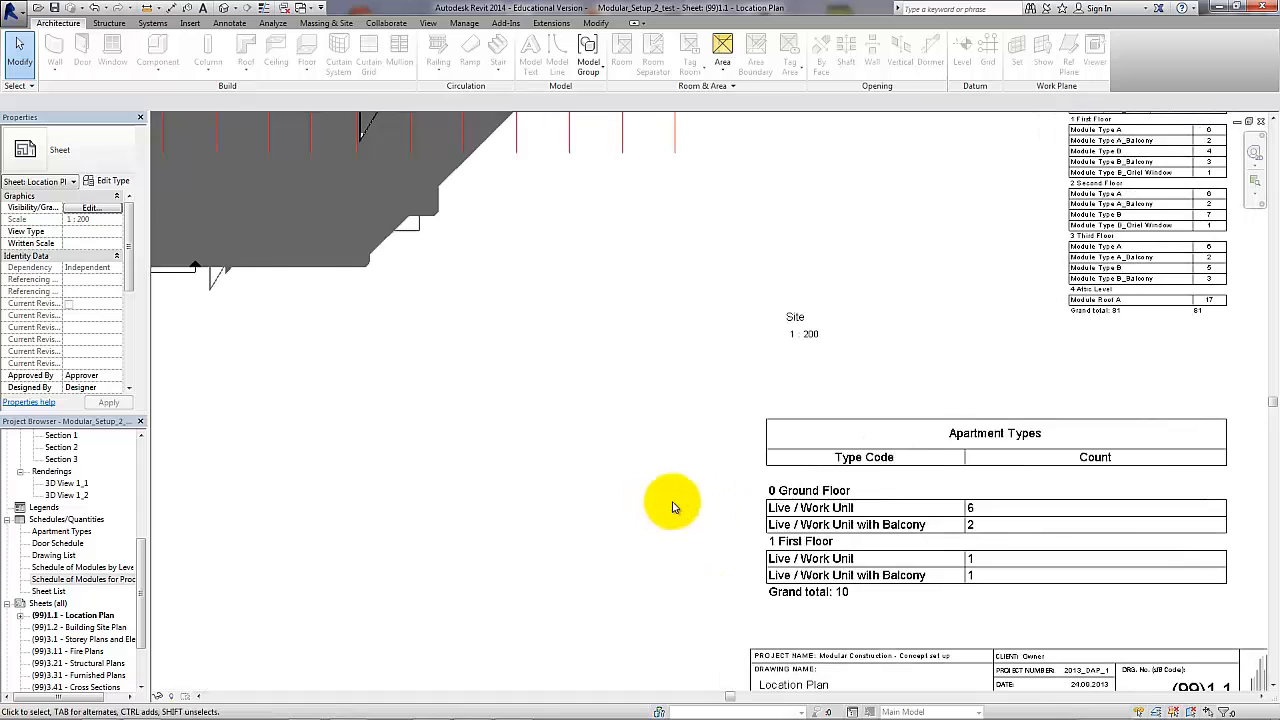
left_click(757, 385)
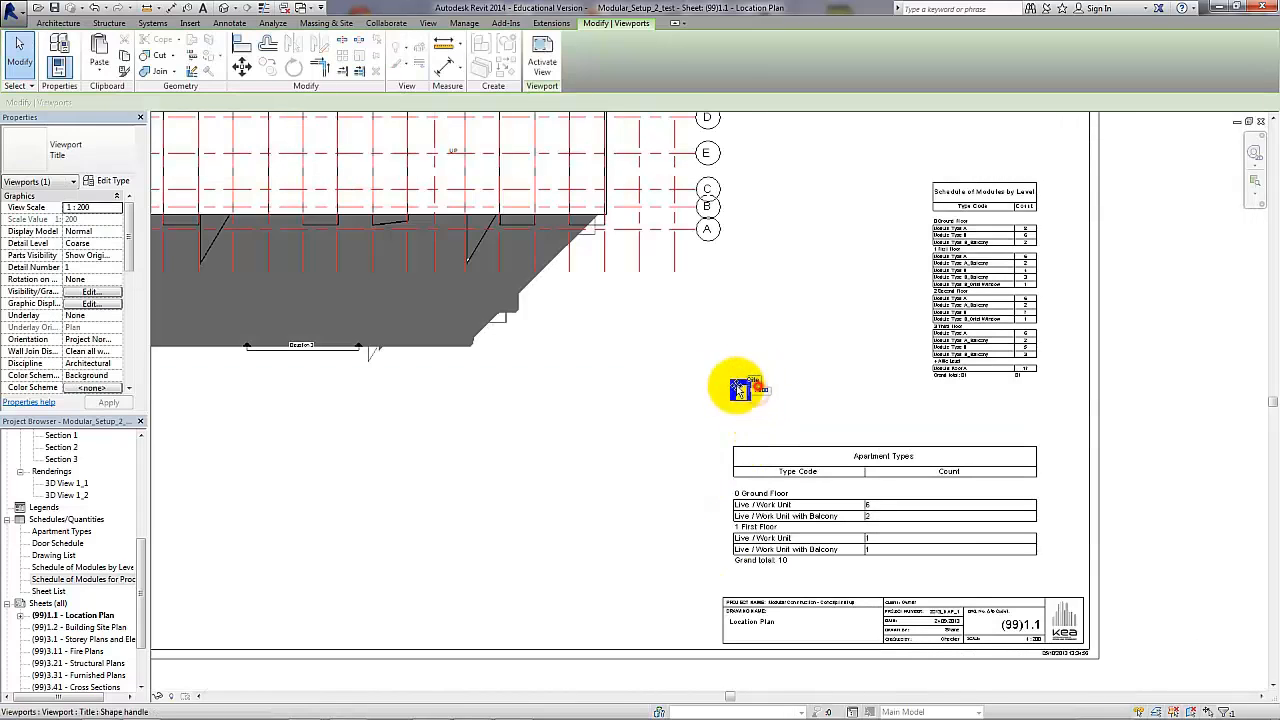
left_click_drag(743, 386, 661, 365)
left_click(655, 404)
- Open the 0 Ground Floor plan view
scroll(614, 414, "down", 4)
middle_click_drag(600, 430, 782, 519)
left_click_drag(140, 570, 138, 471)
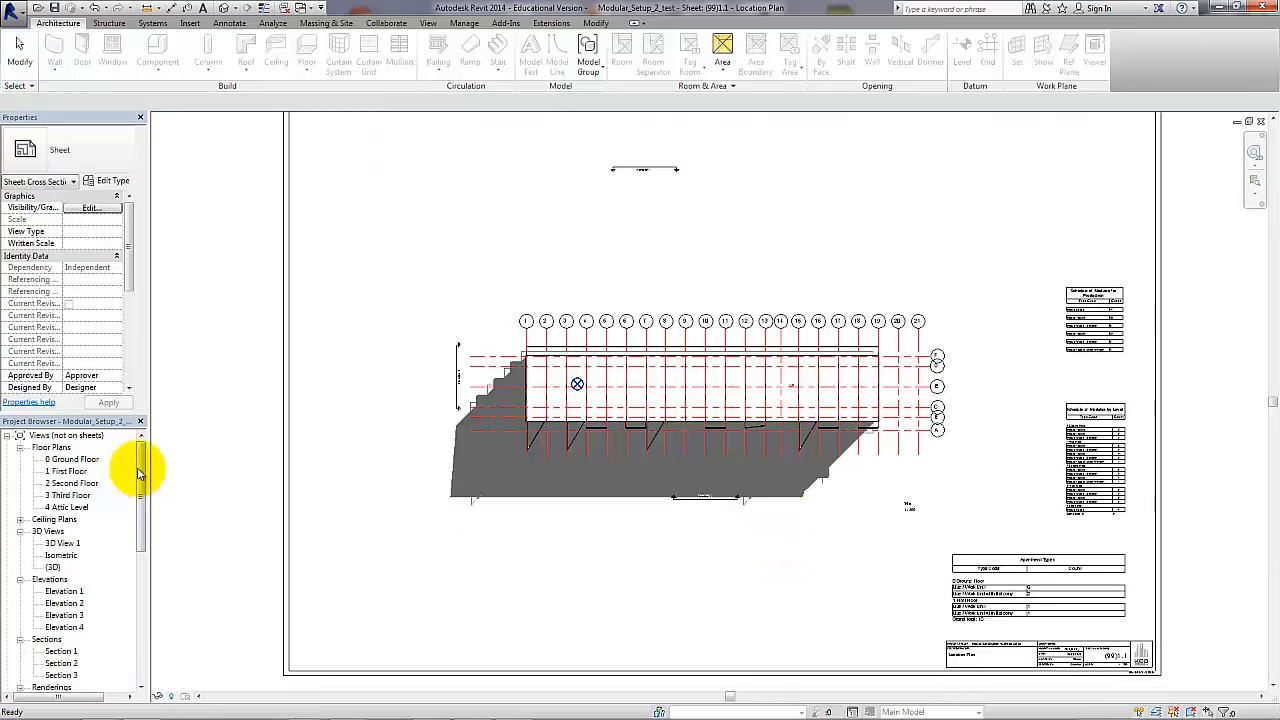
double_click(84, 463)
scroll(400, 517, "down", 4)
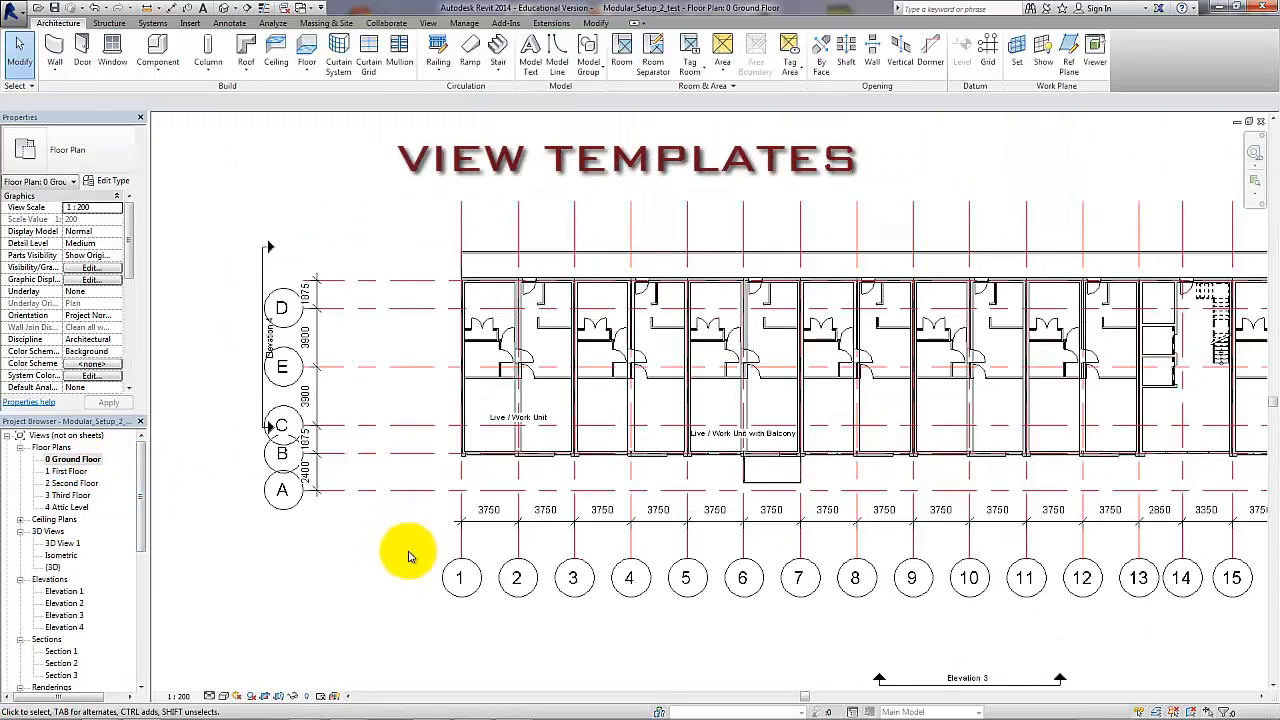
- Draw a section line straight across the ground floor plan between grids 9 and 10, from above the building to below the grid bubbles
middle_click_drag(508, 573, 440, 566)
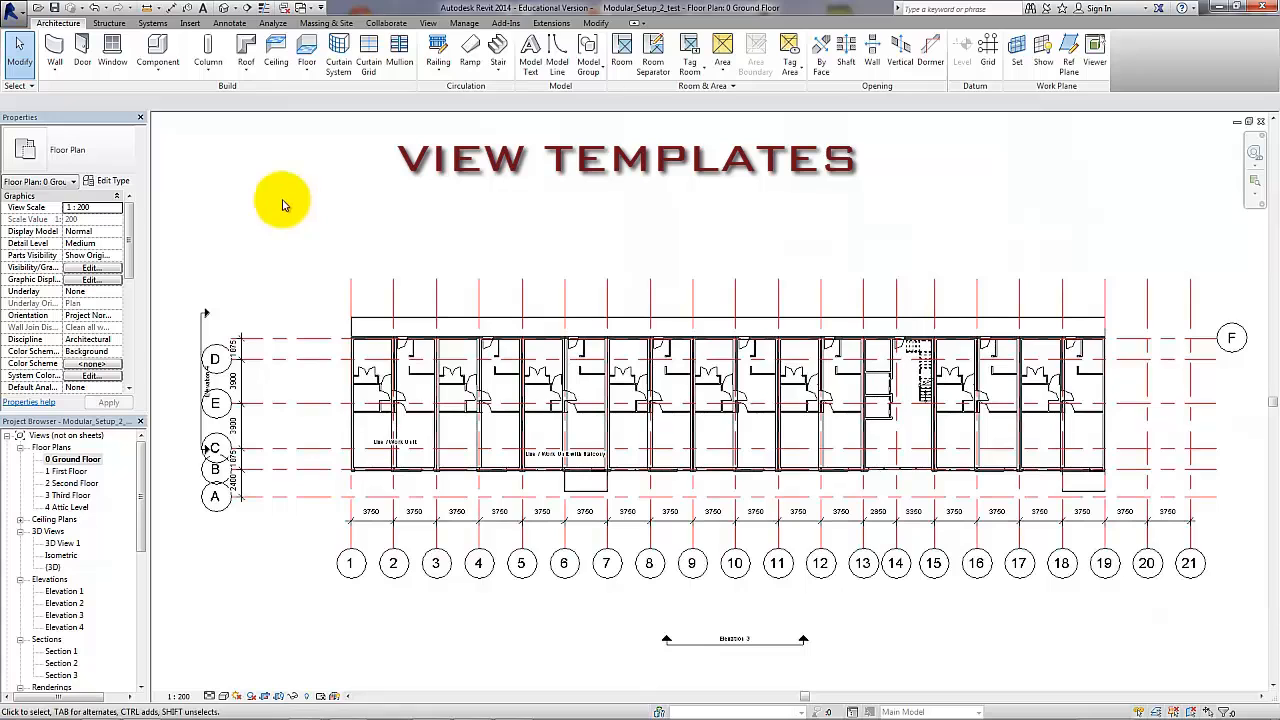
left_click(428, 22)
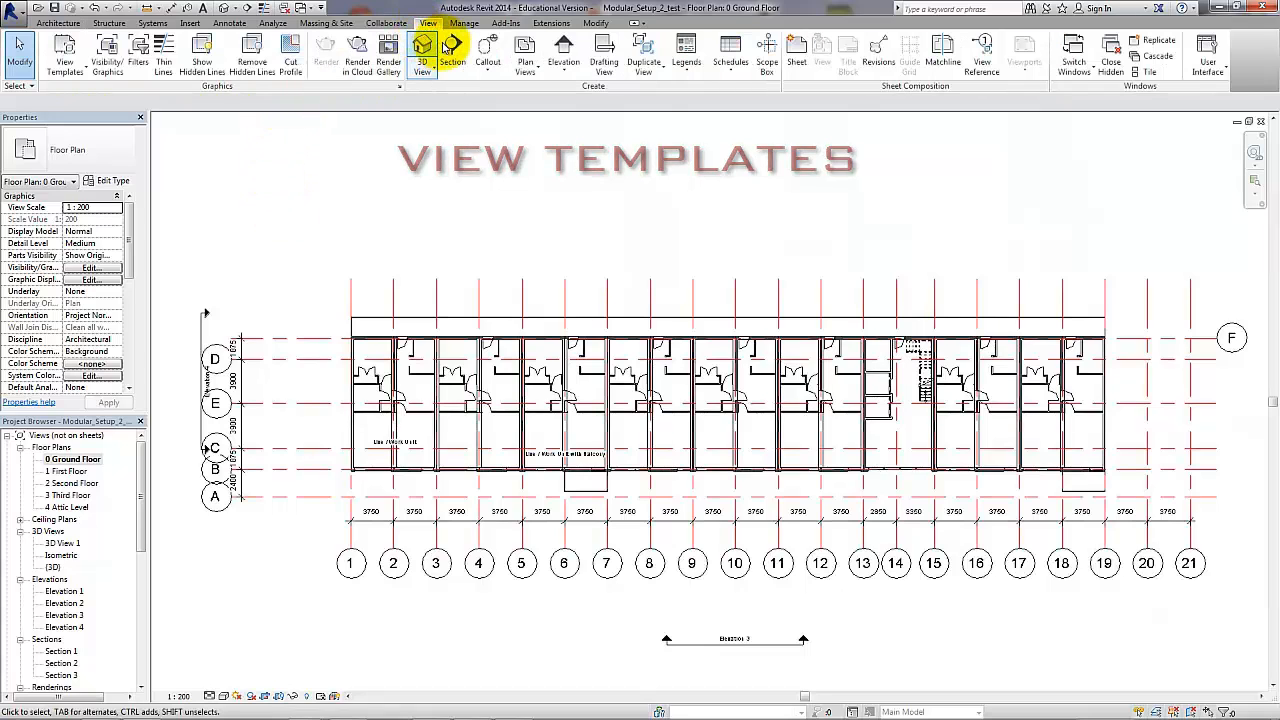
left_click(452, 50)
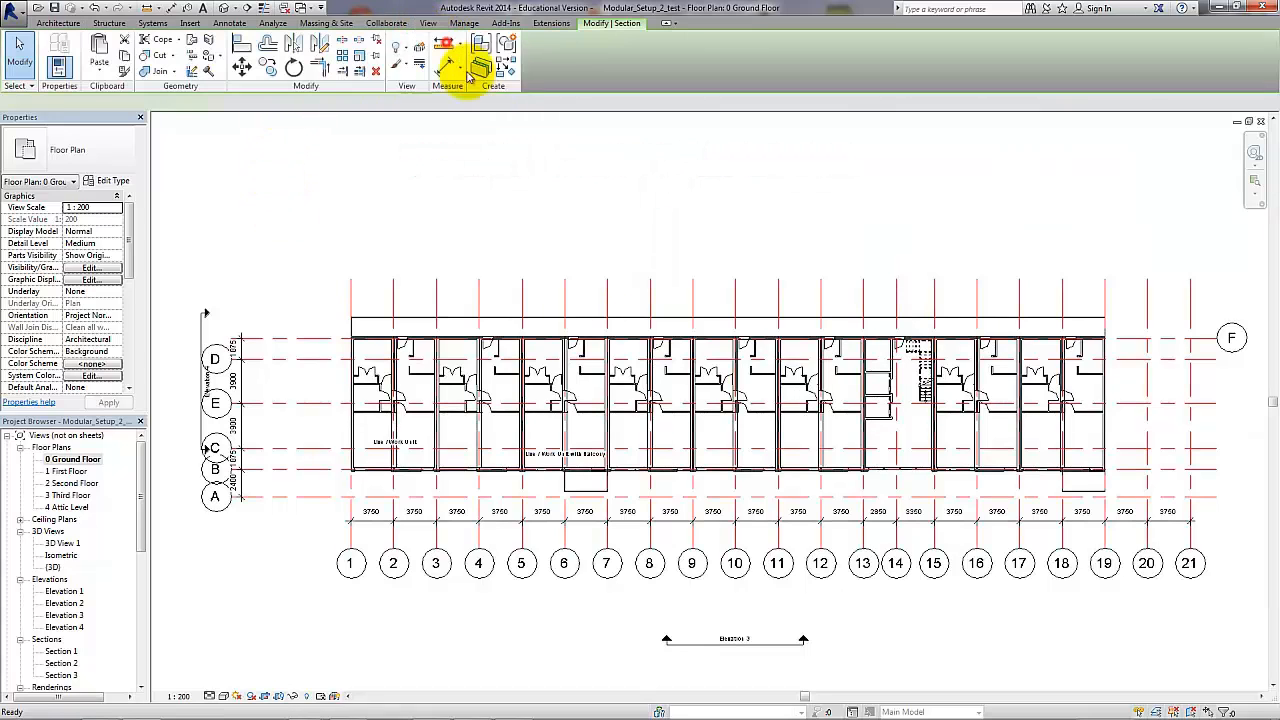
left_click(716, 248)
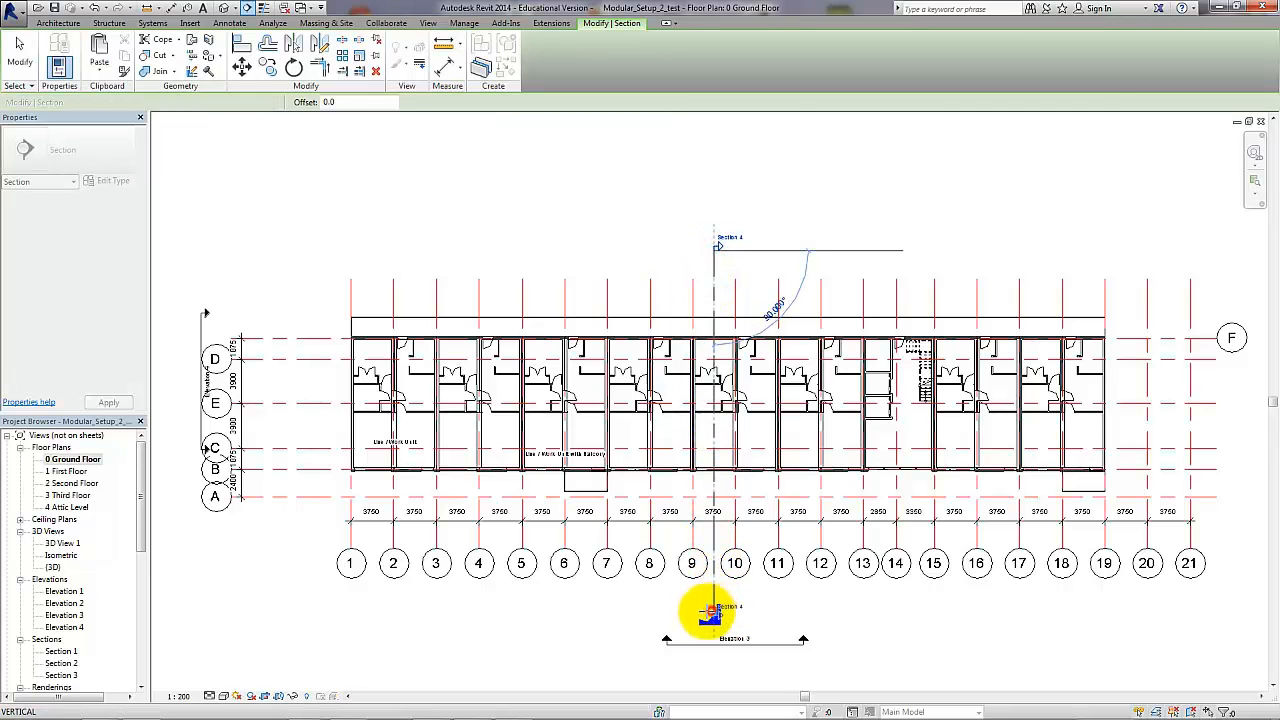
left_click(713, 612)
key("Escape")
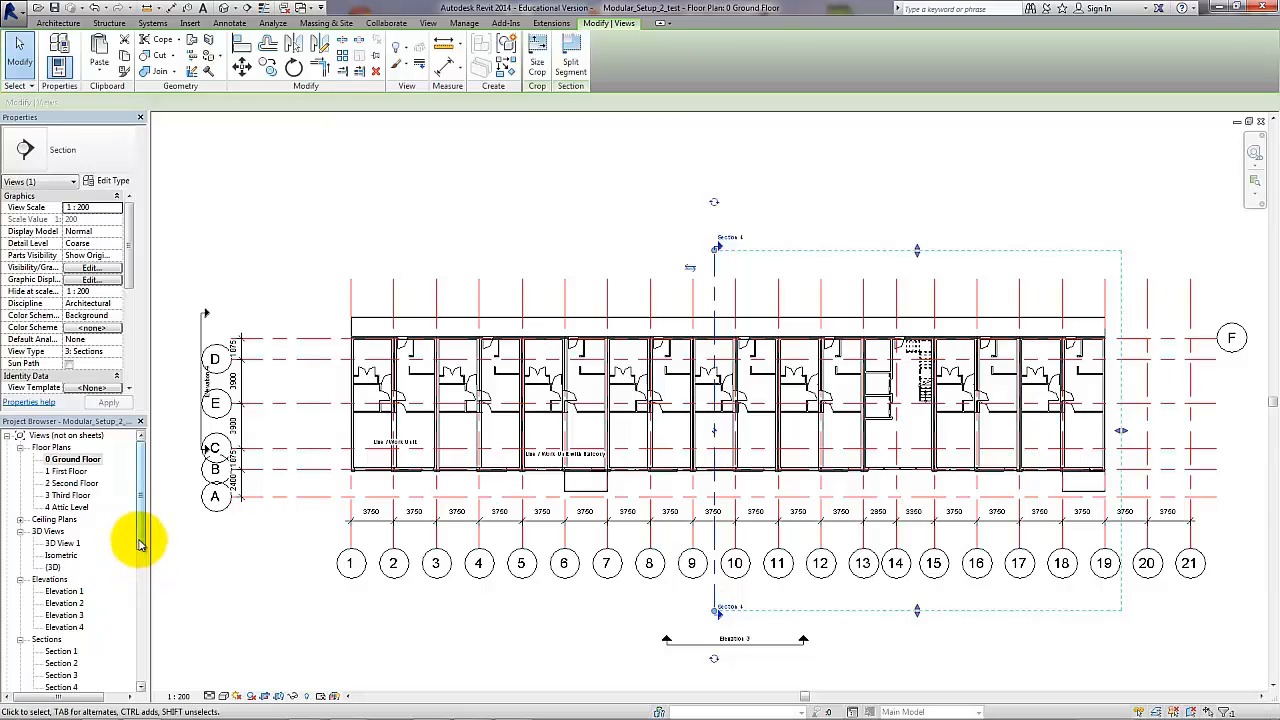
- Open the Section 4 view
scroll(138, 550, "down", 2)
left_click(65, 603)
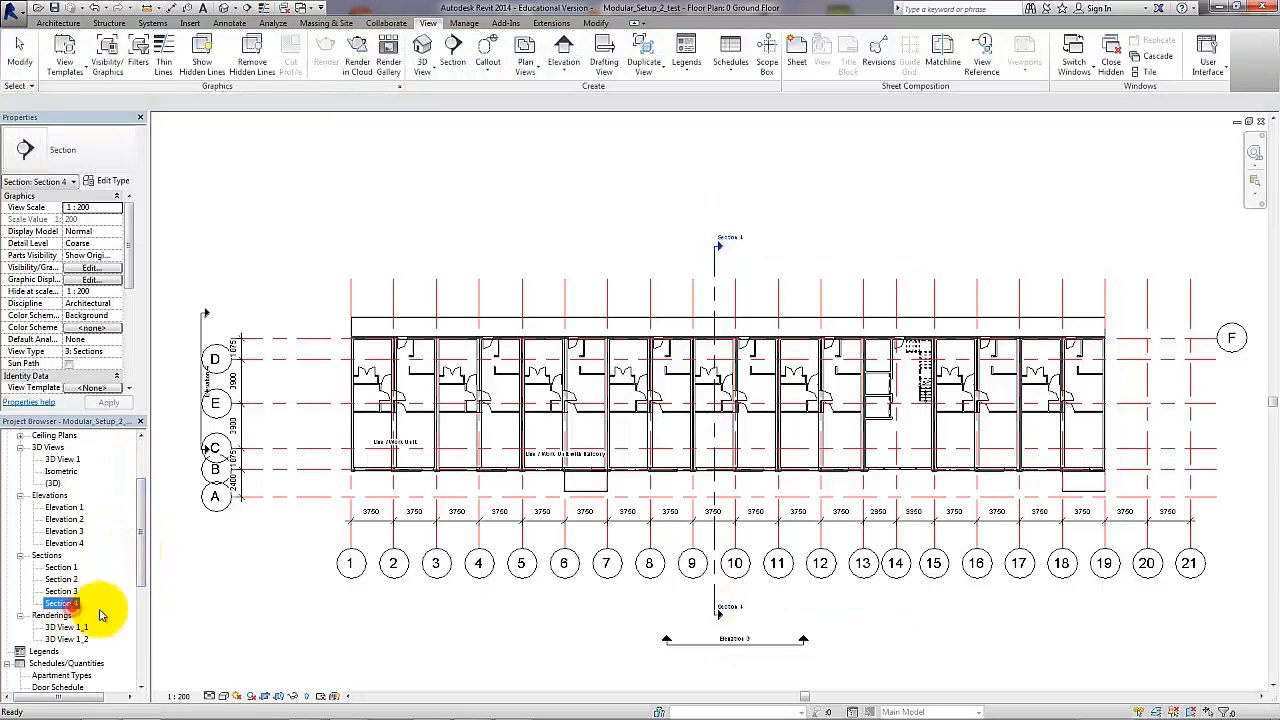
double_click(100, 612)
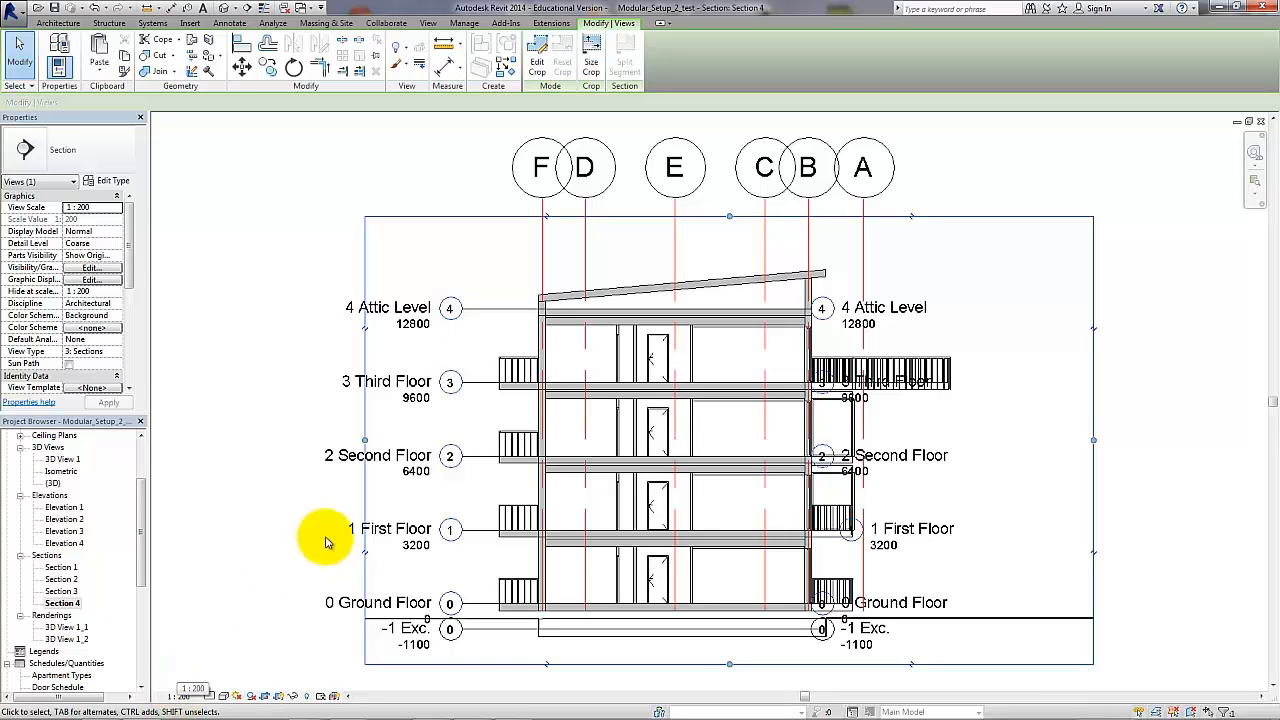
- Hide the right-end level heads of 4 Attic Level and 3 Third Floor in the section
scroll(850, 340, "up", 1)
scroll(855, 340, "up", 1)
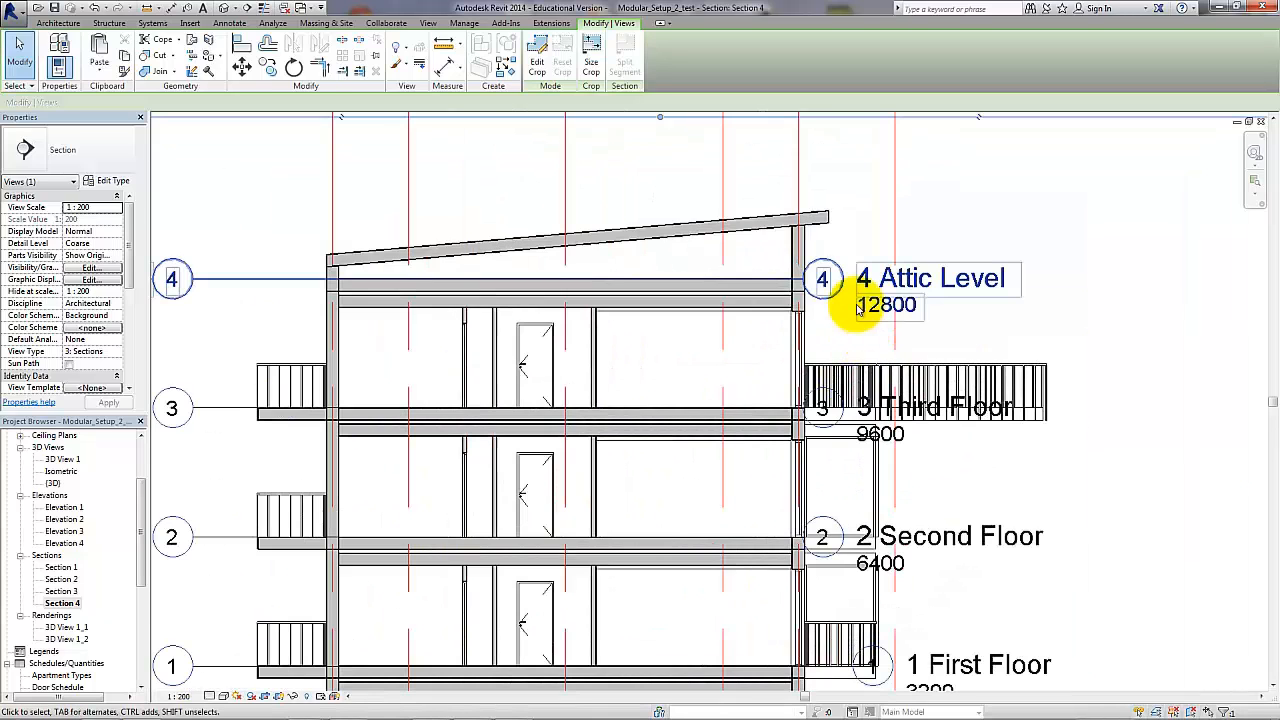
left_click(873, 310)
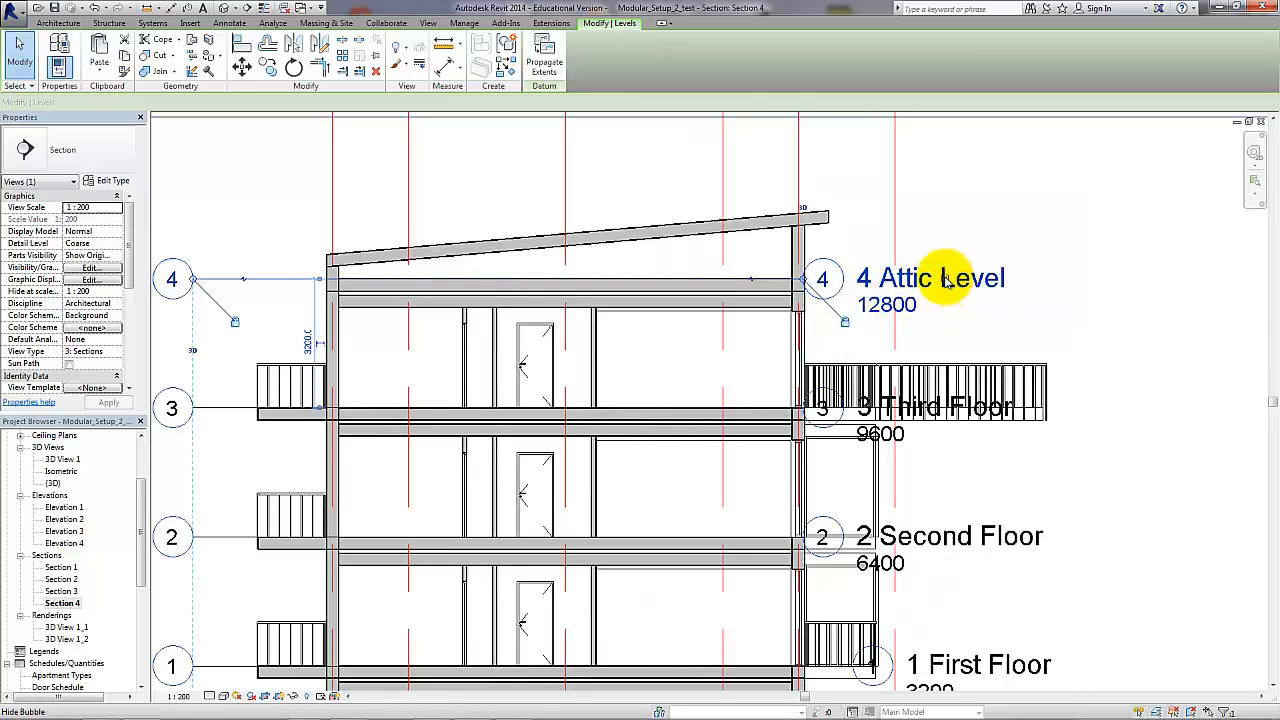
left_click(945, 280)
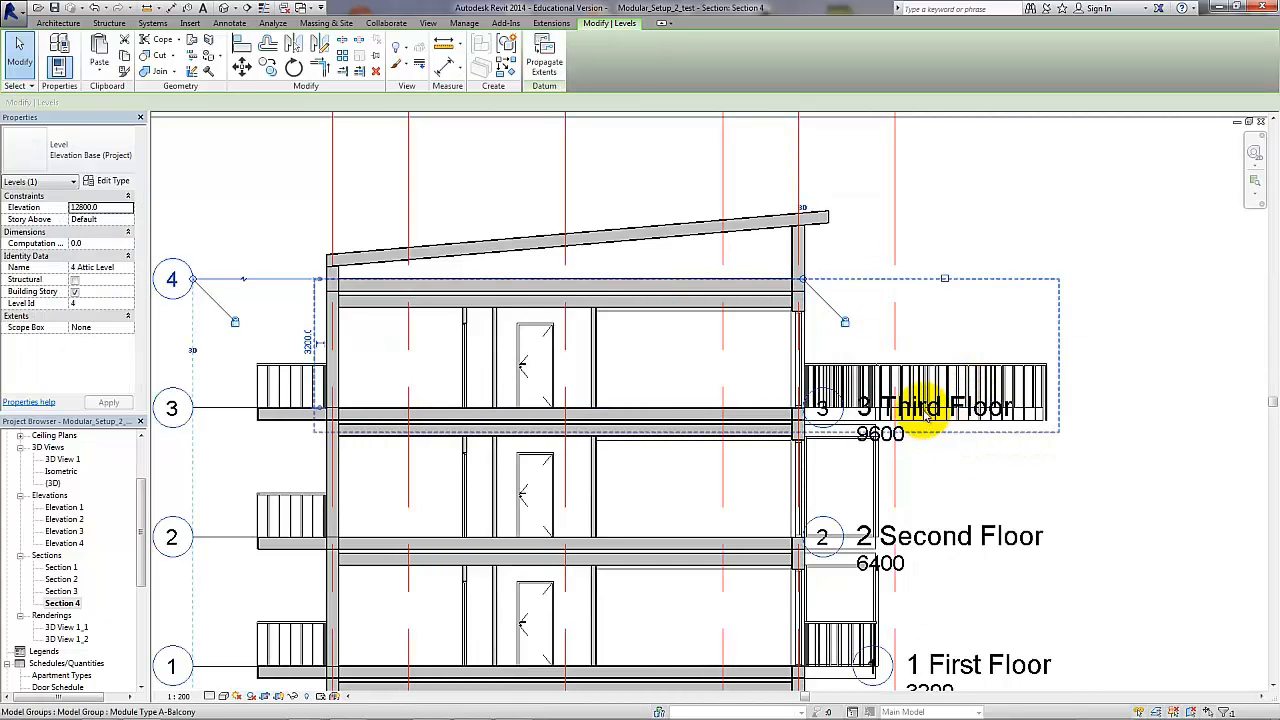
scroll(928, 418, "up", 3)
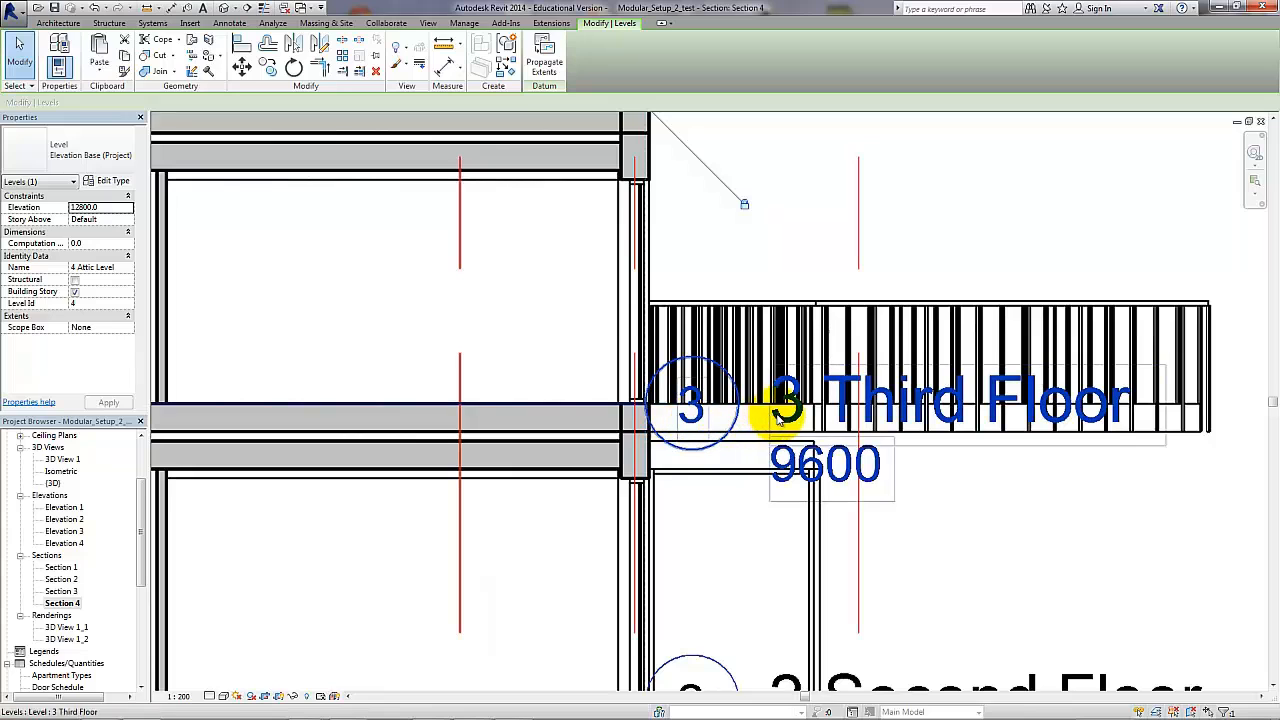
left_click(782, 418)
left_click(973, 404)
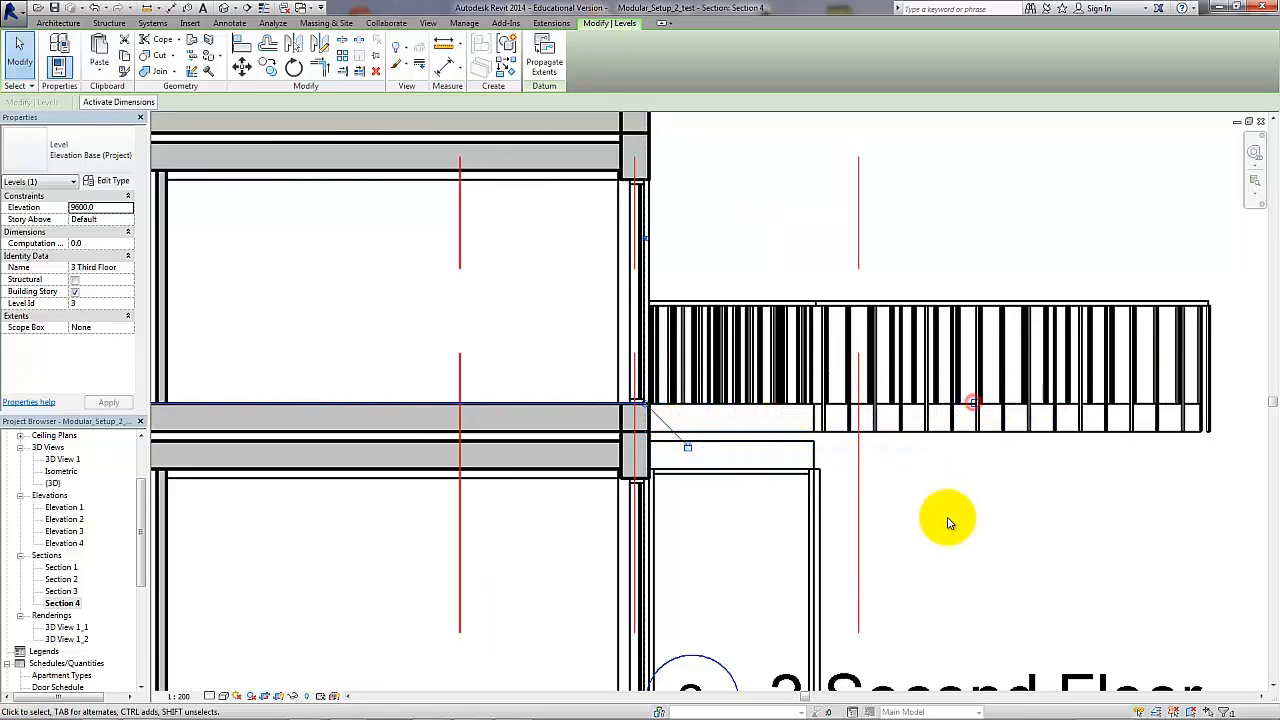
- Hide the right-end level heads of 2 Second Floor and 1 First Floor in the section
middle_click_drag(949, 520, 902, 326)
scroll(900, 337, "down", 1)
left_click(883, 483)
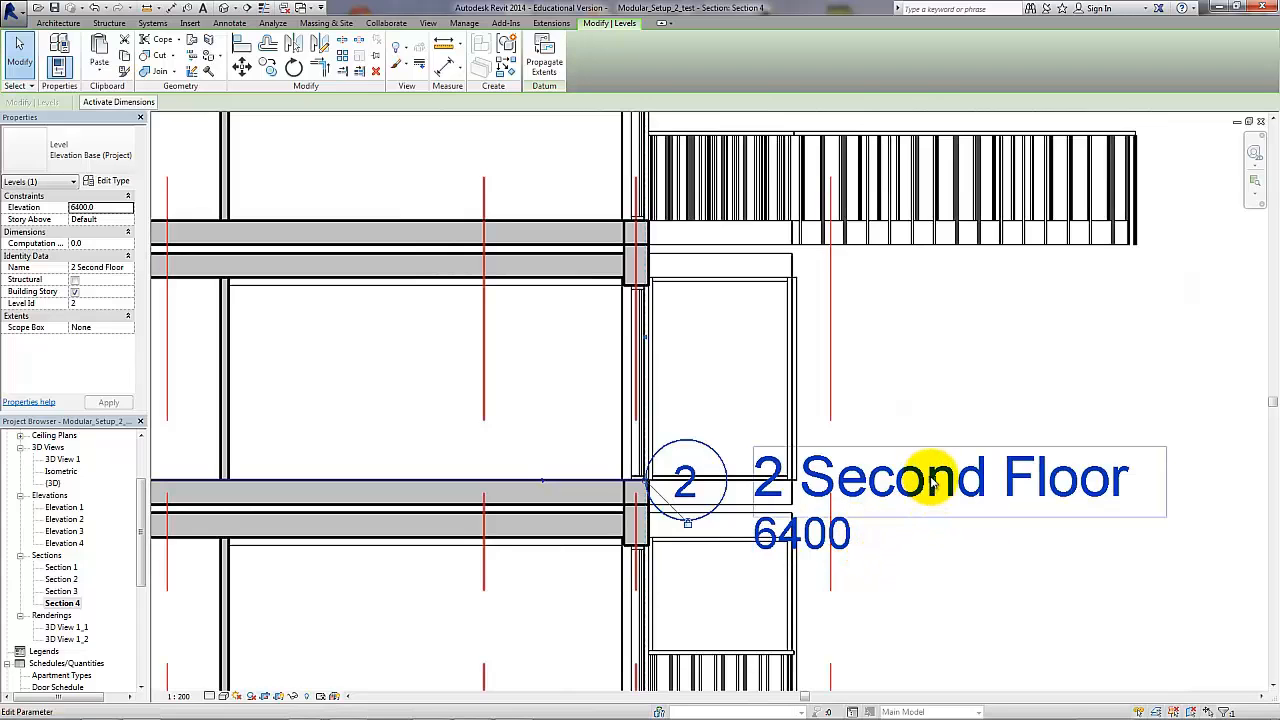
left_click(931, 478)
key("Escape")
scroll(908, 506, "up", 3)
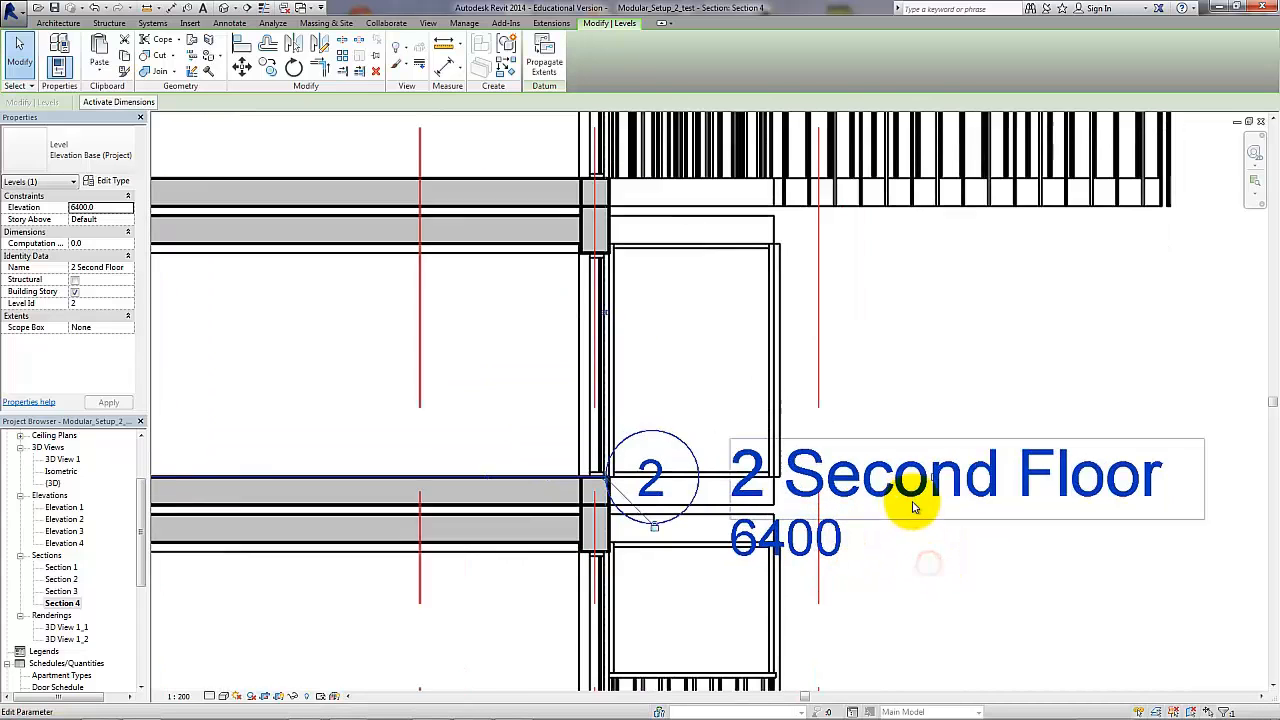
left_click(937, 472)
middle_click_drag(947, 580, 943, 414)
left_click(991, 491)
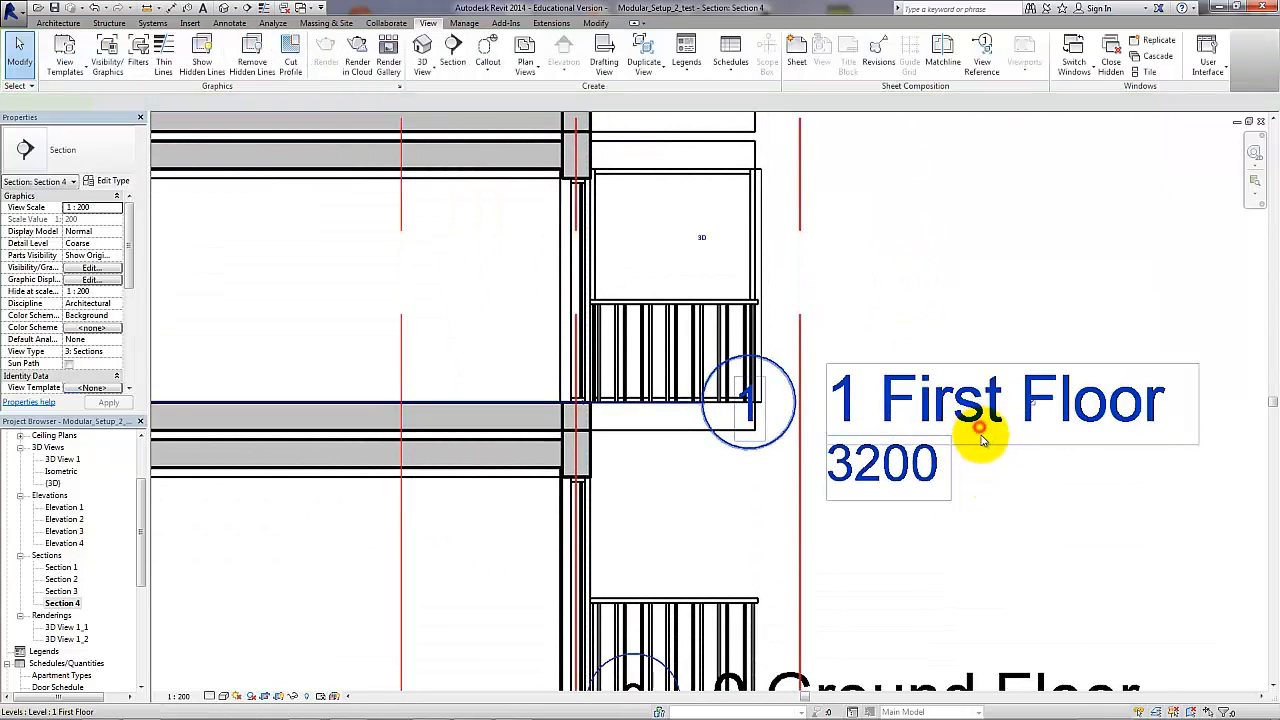
left_click(981, 437)
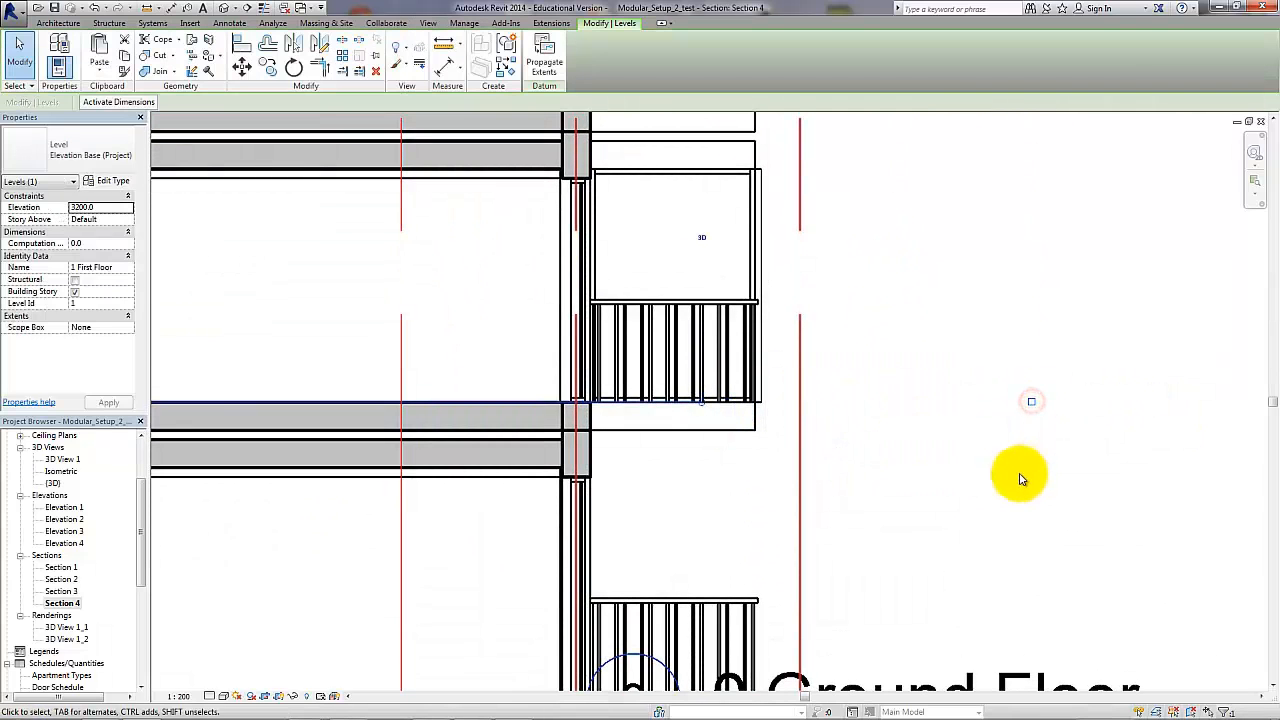
- Hide the right-end level heads of 0 Ground Floor and -1 Exc. in the section
scroll(1010, 490, "down", 3)
middle_click_drag(1000, 503, 957, 357)
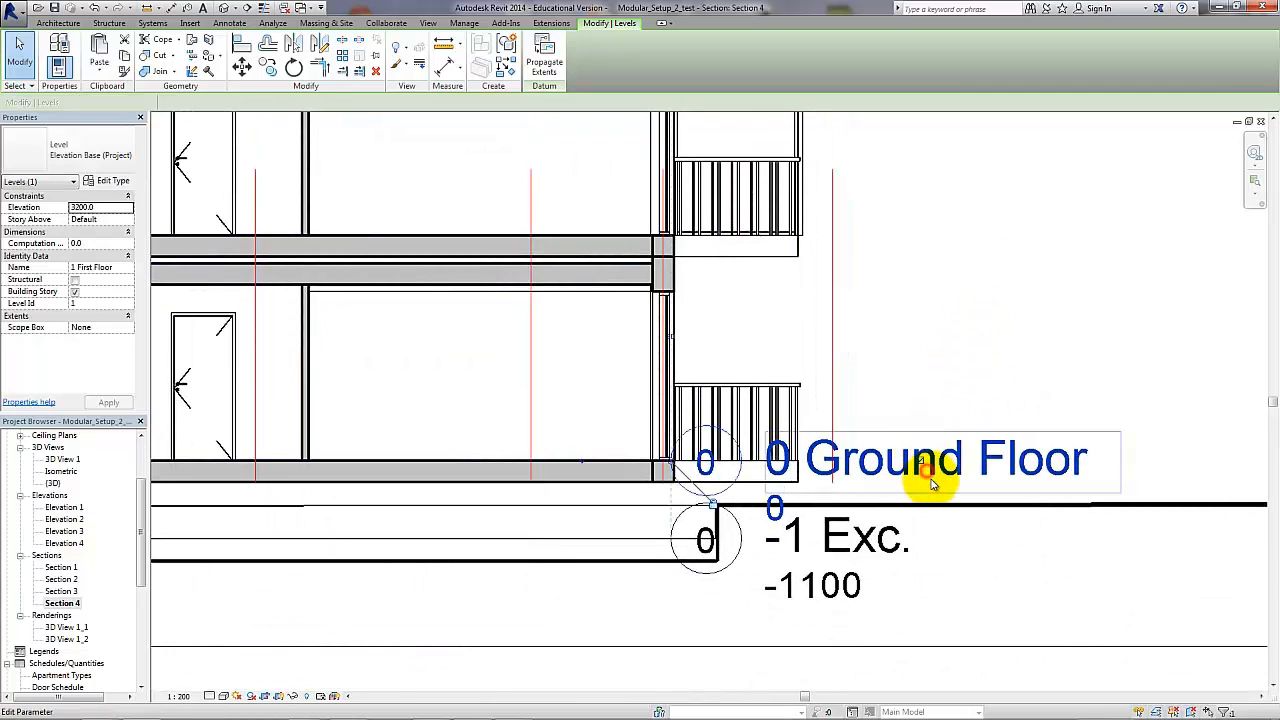
key("Delete")
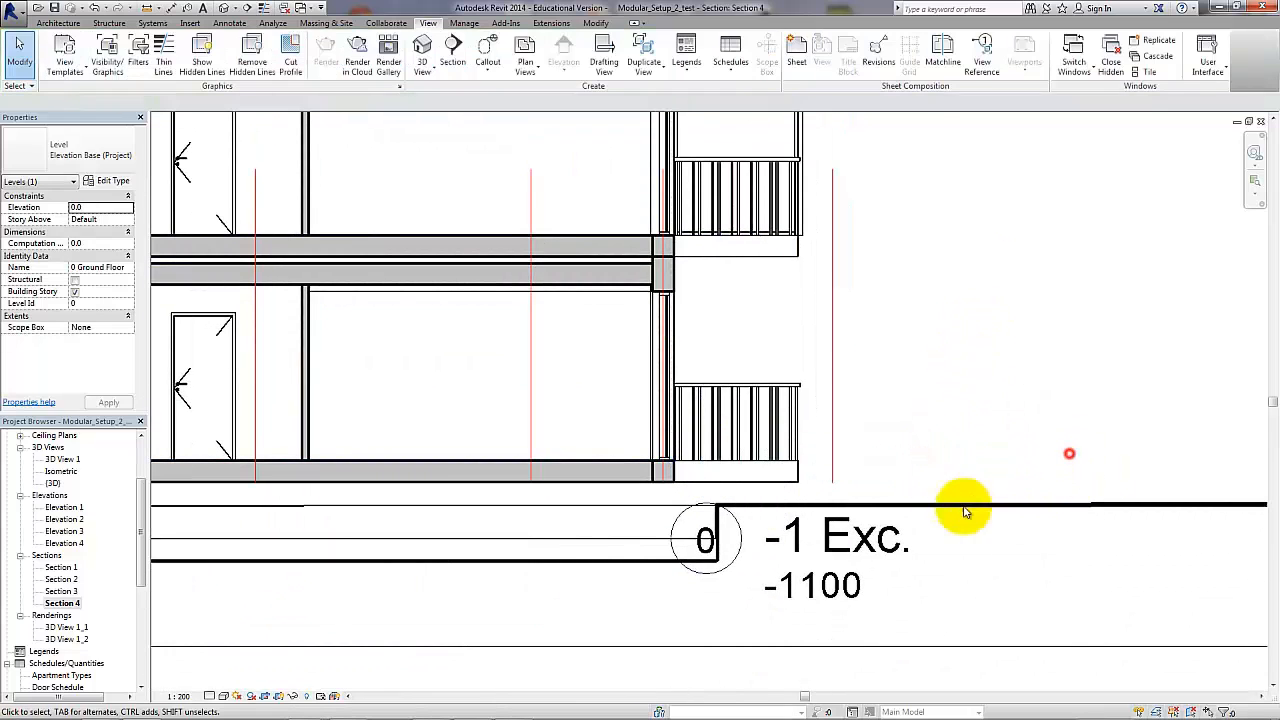
left_click(840, 540)
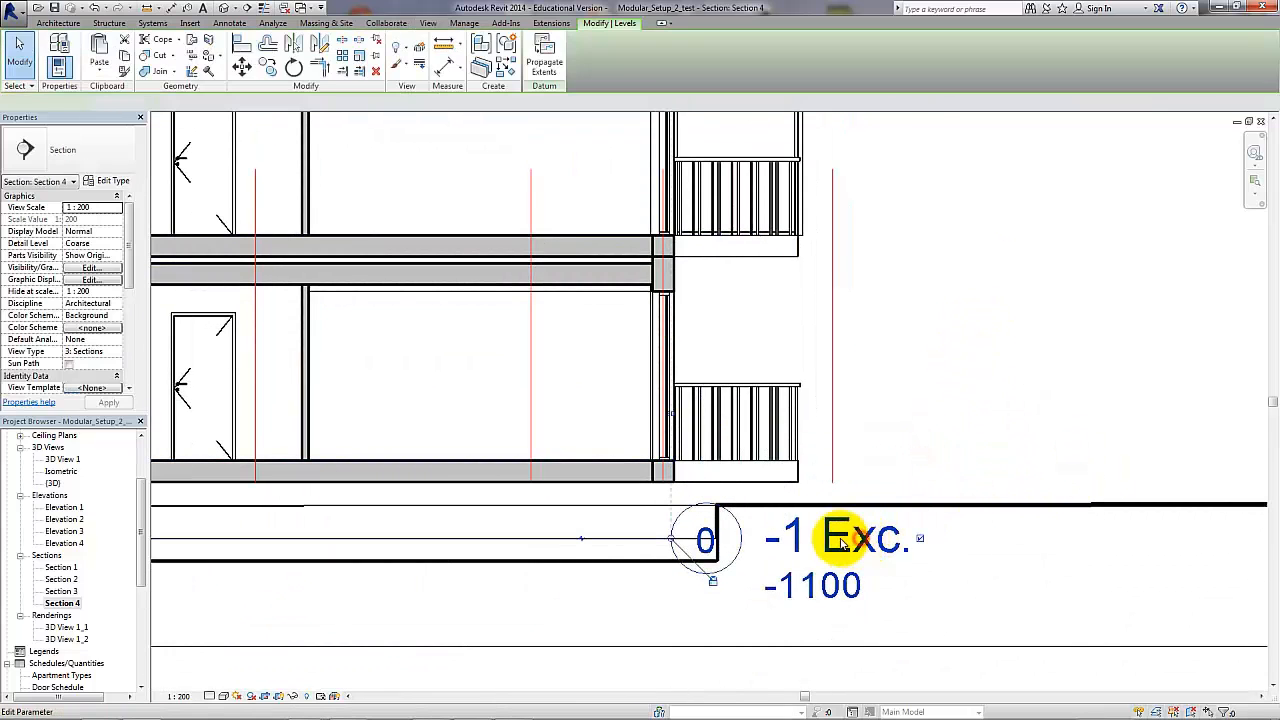
left_click(920, 540)
left_click(928, 557)
scroll(780, 450, "down", 2)
middle_click_drag(785, 398, 739, 498)
scroll(815, 505, "down", 4)
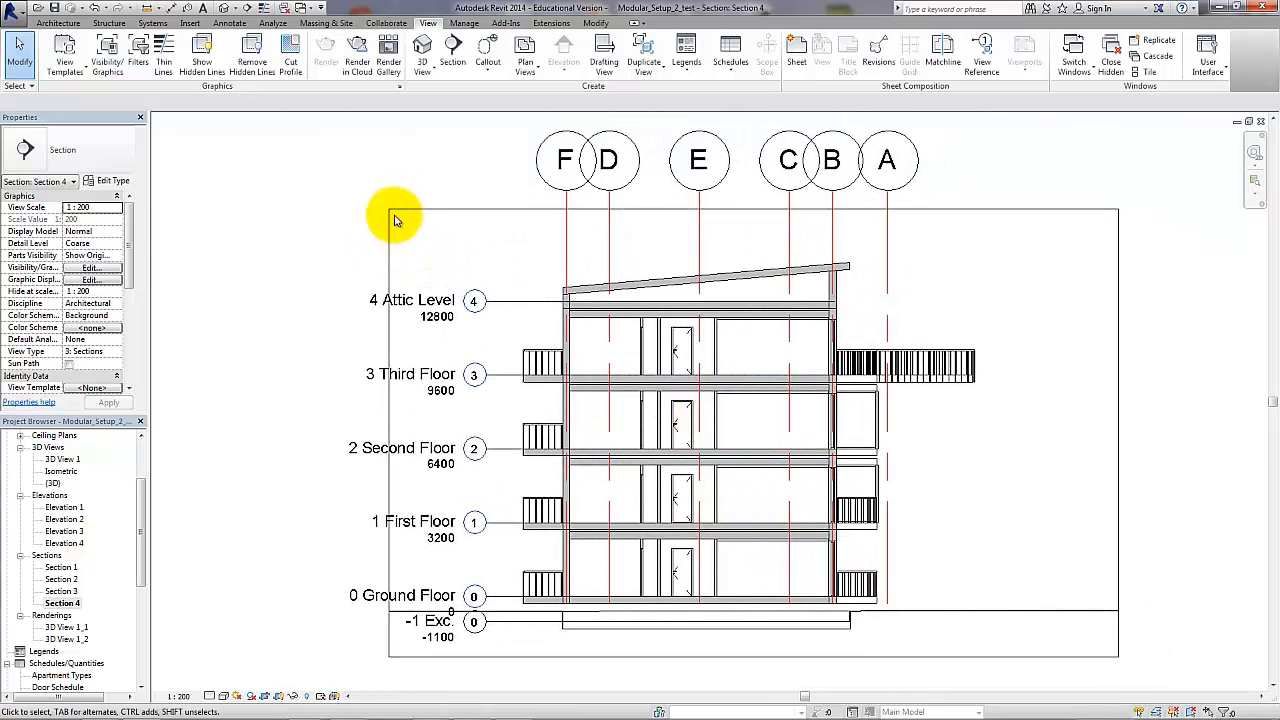
- Turn off the section's crop region visibility and stretch the aligned level heads further left, away from the building
left_click_drag(128, 255, 128, 365)
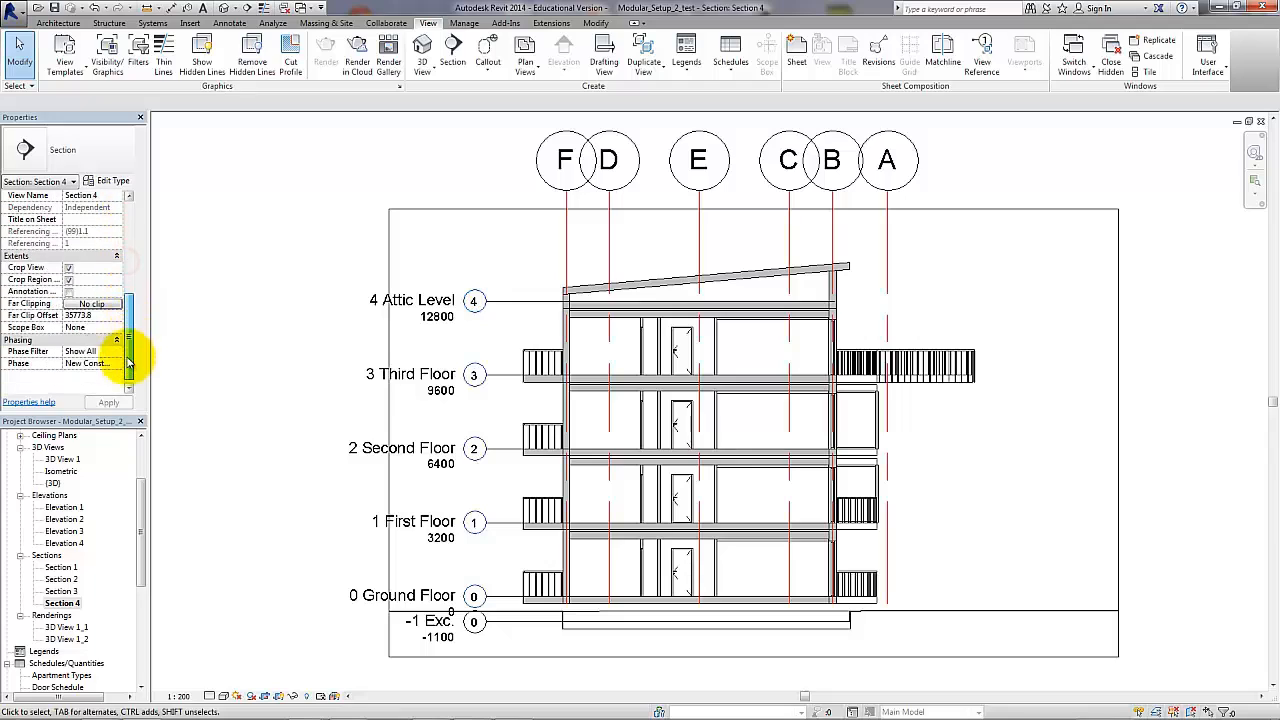
left_click(68, 281)
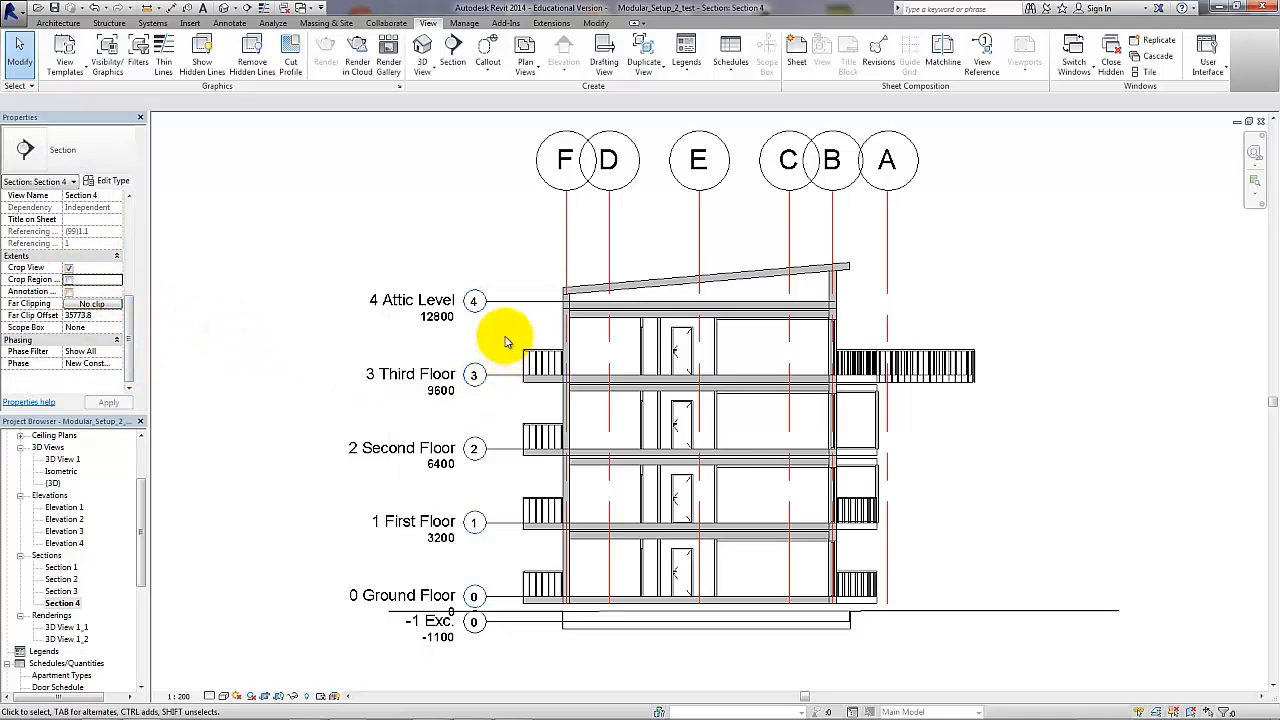
middle_click_drag(506, 334, 546, 316)
left_click(549, 285)
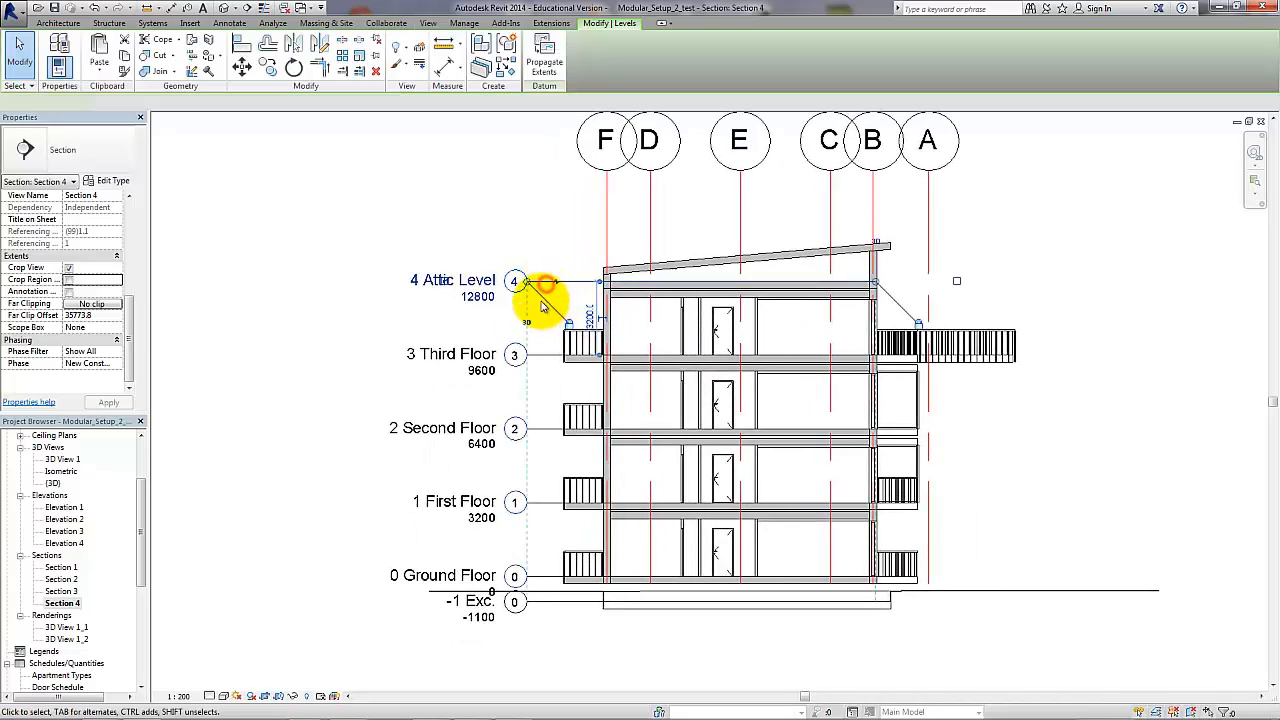
left_click_drag(498, 283, 455, 283)
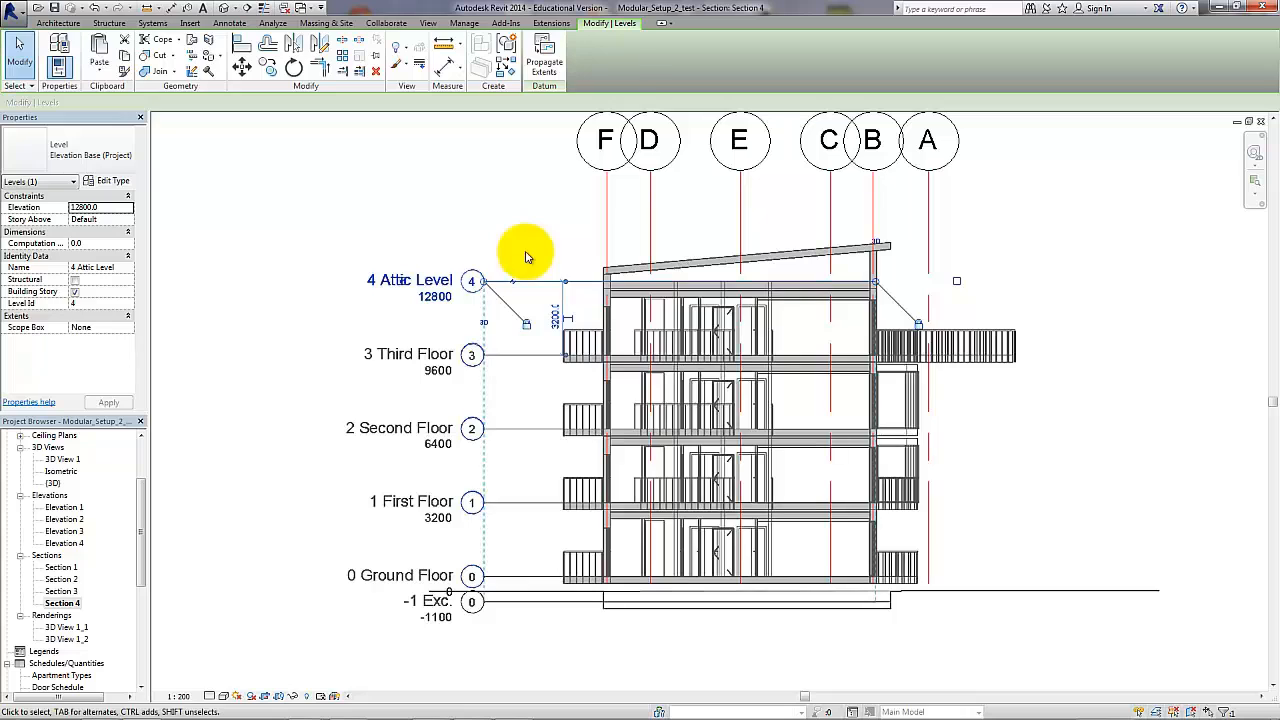
- Hide the six grid lines A to F in the section view
right_click(600, 189)
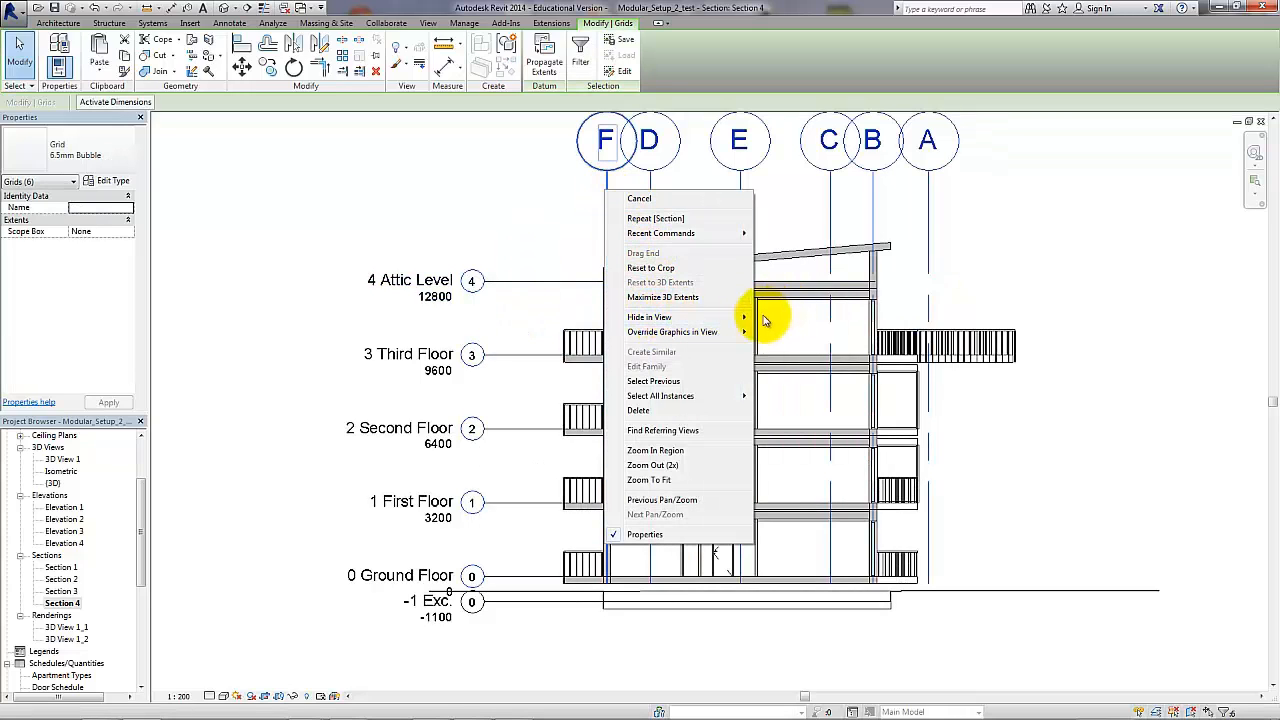
left_click(782, 320)
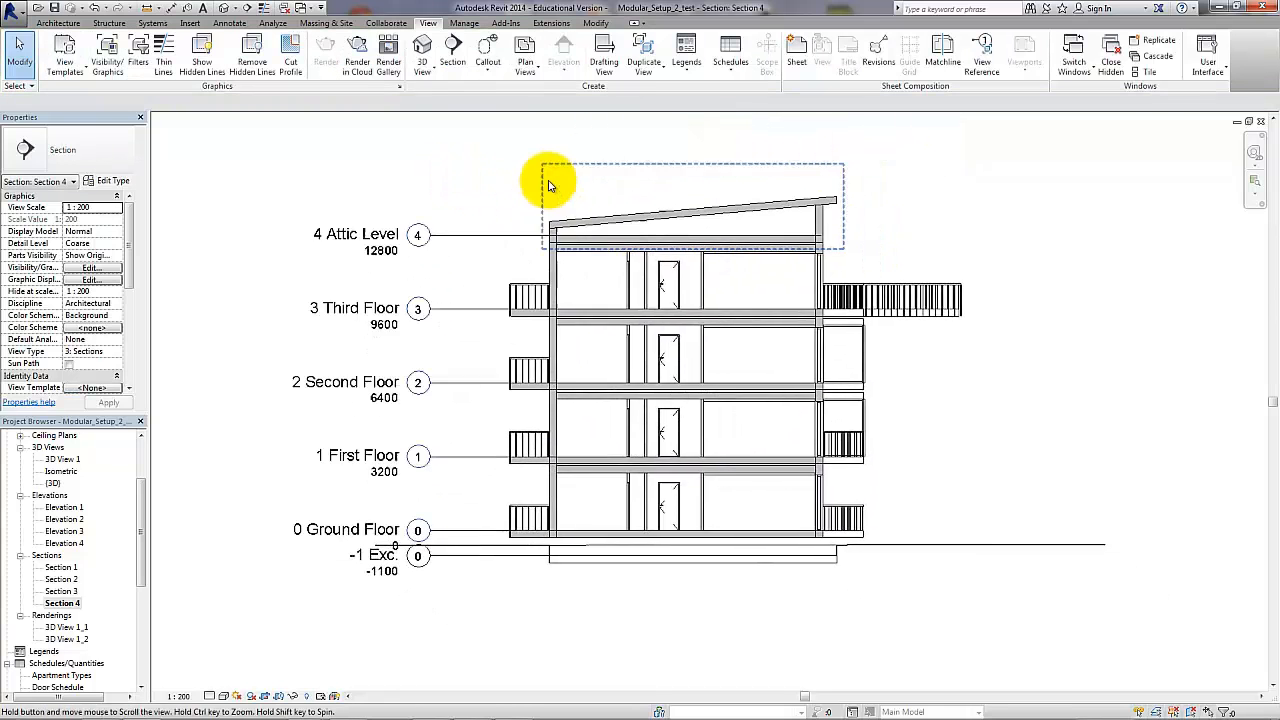
- Open the section's visibility/graphics overrides and select all model categories from Casework through Windows
scroll(871, 540, "up", 3)
scroll(877, 485, "up", 1)
middle_click_drag(877, 485, 930, 566)
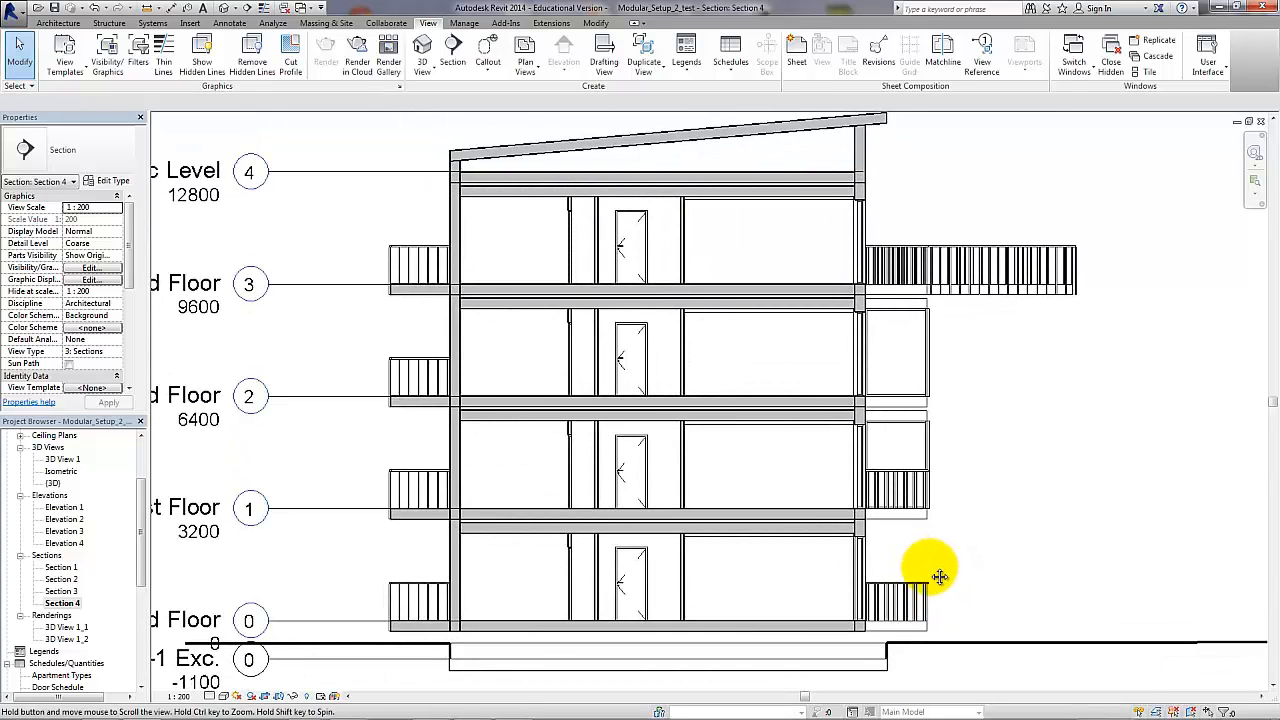
left_click(95, 268)
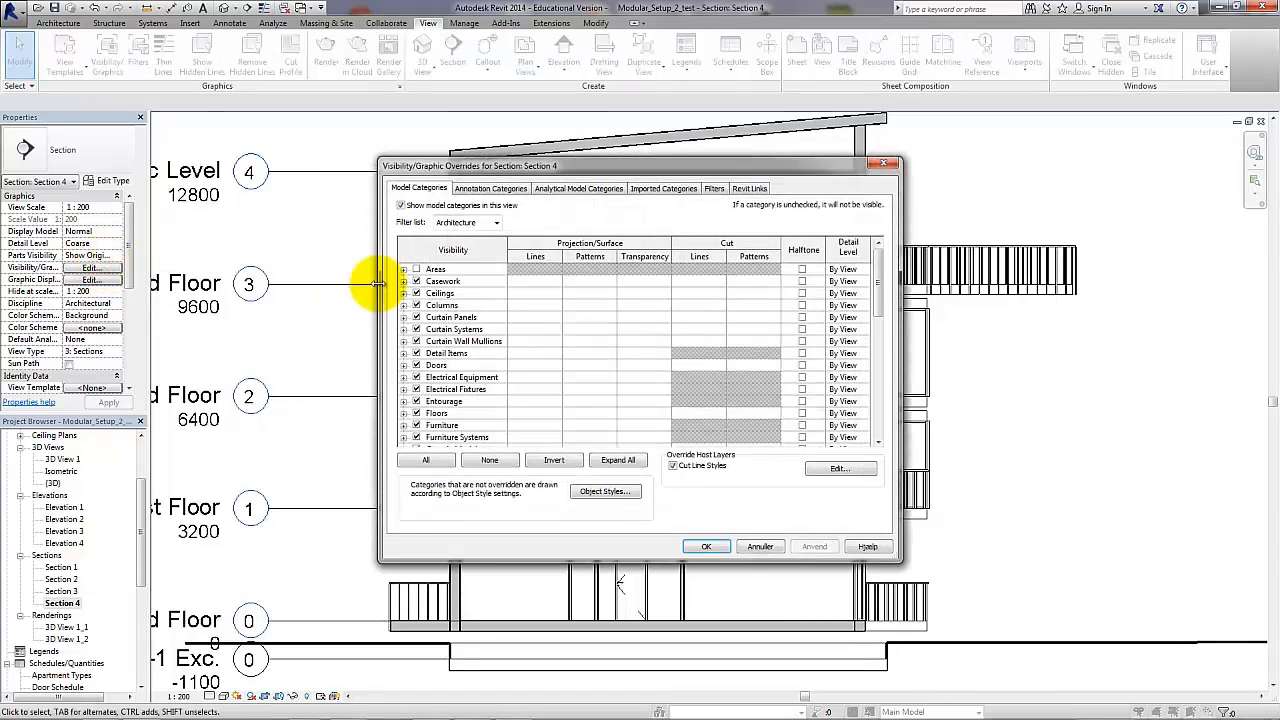
left_click(477, 283)
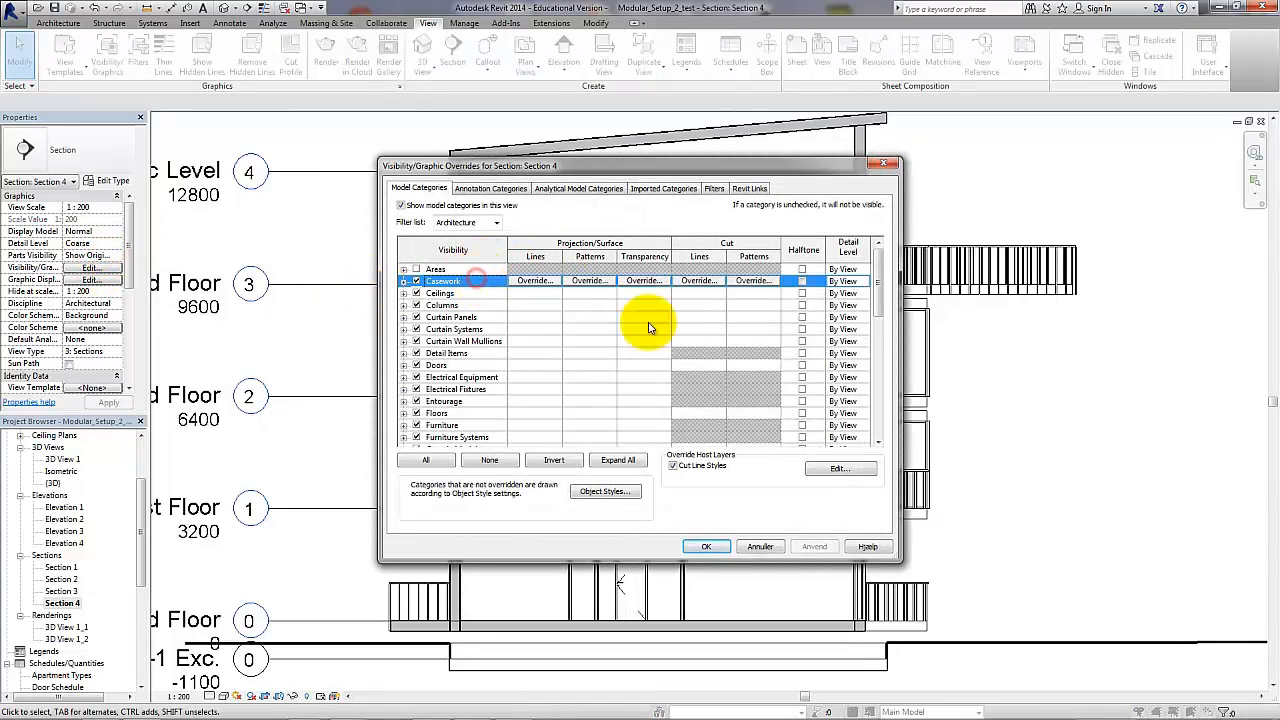
left_click_drag(877, 286, 878, 437)
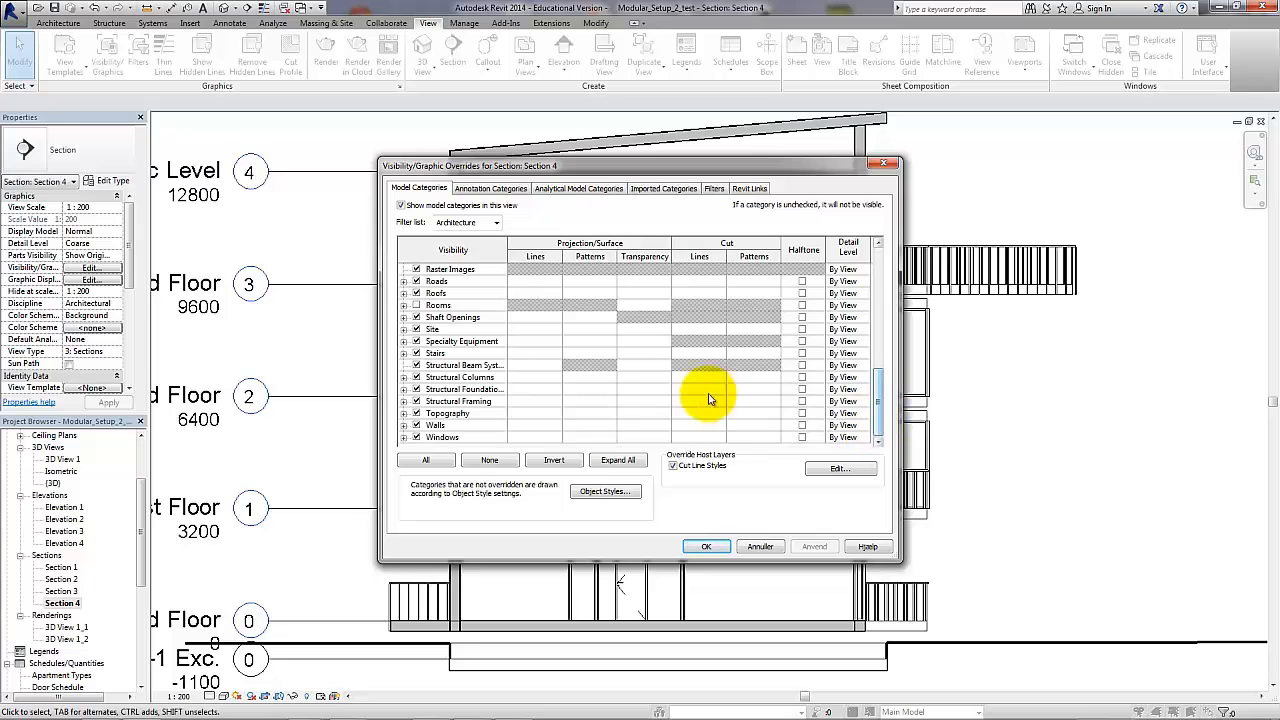
left_click(442, 437, "shift")
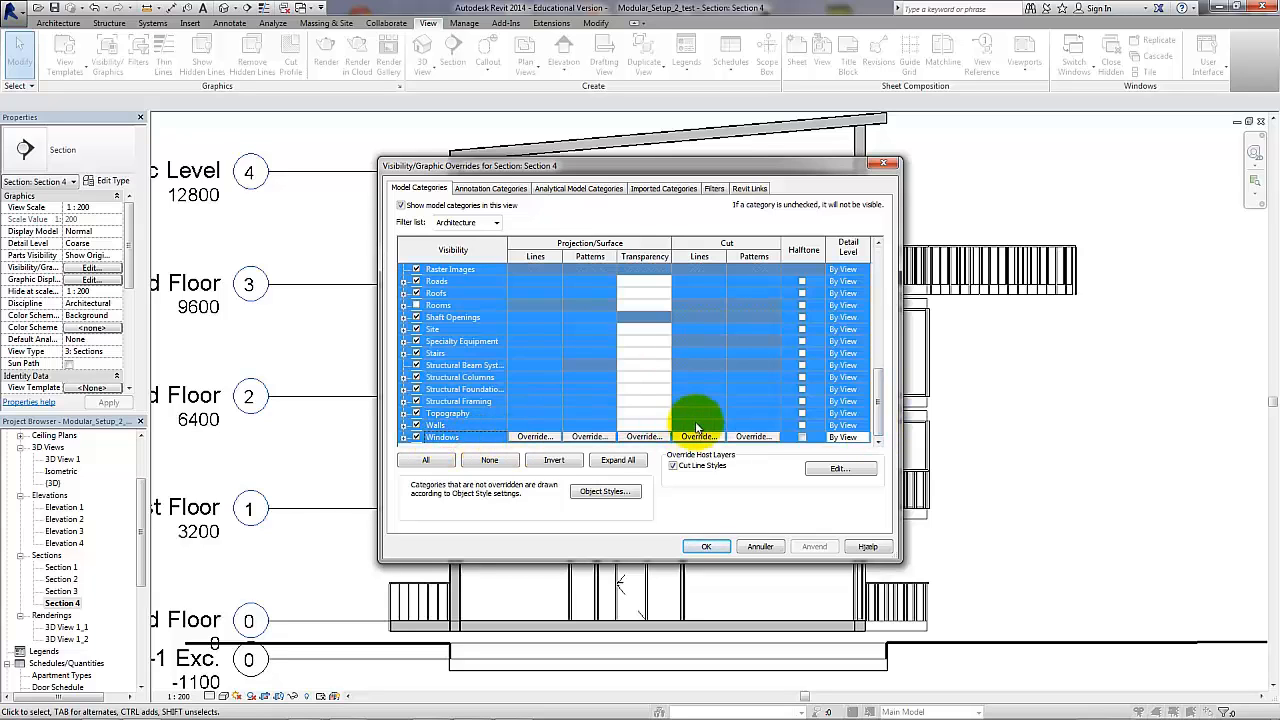
- Override the cut pattern colour of the selected categories with white, keeping the pattern without override, and apply it to the section
left_click(753, 437)
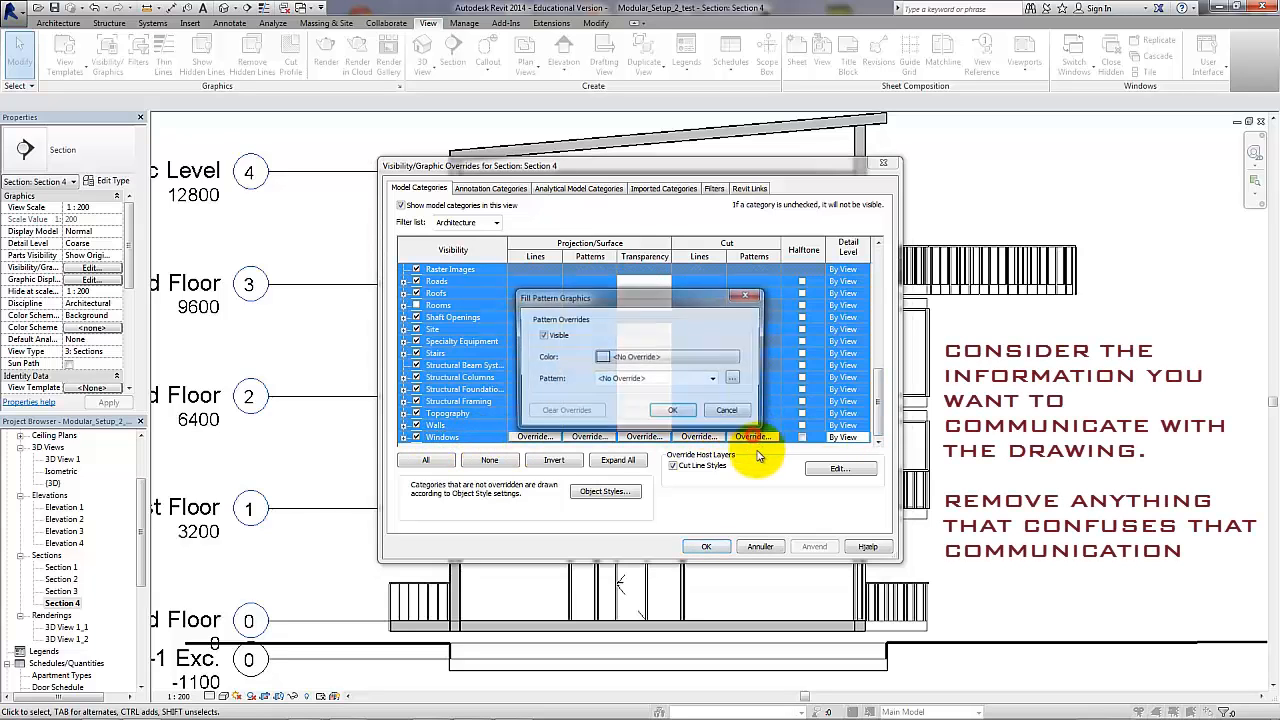
left_click(679, 358)
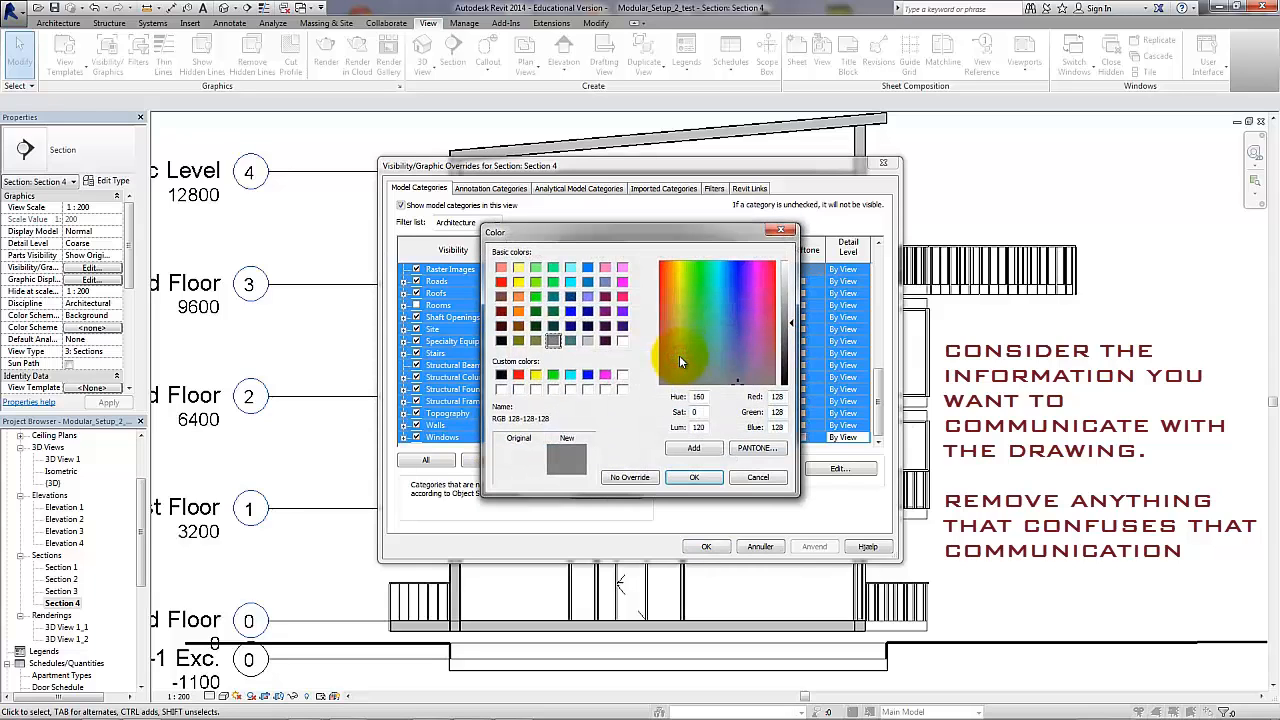
left_click(622, 341)
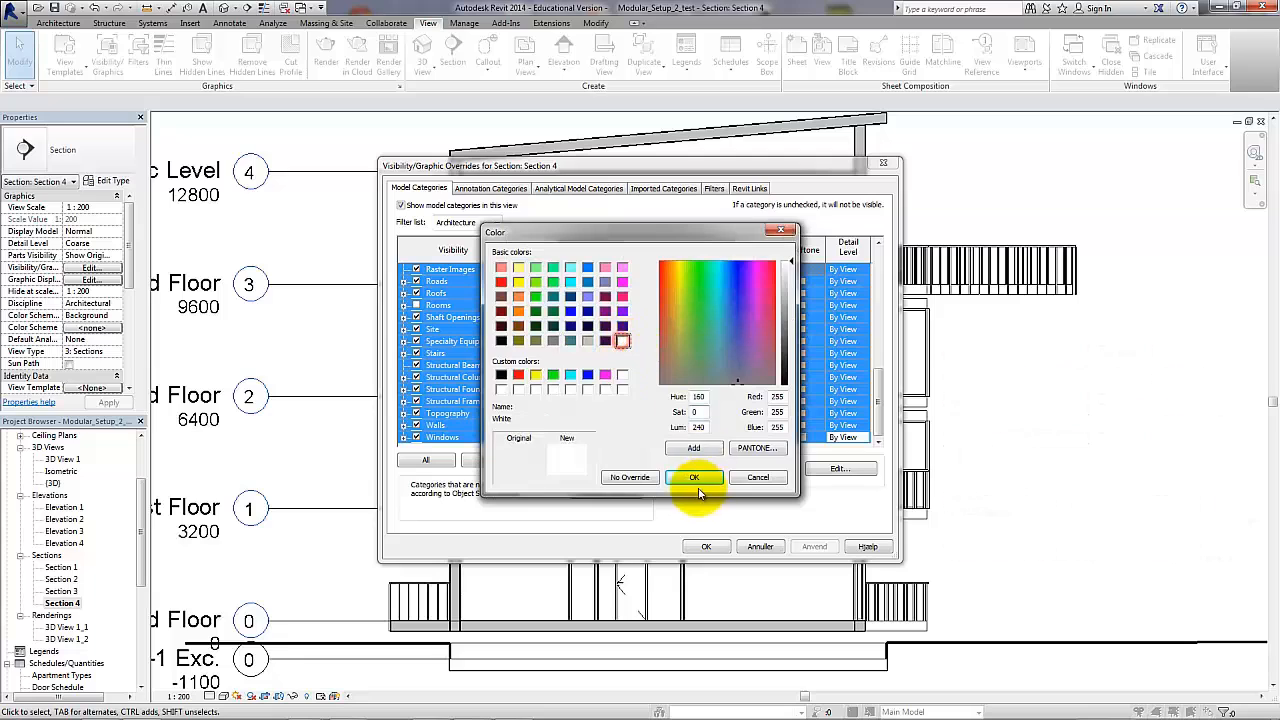
left_click(694, 477)
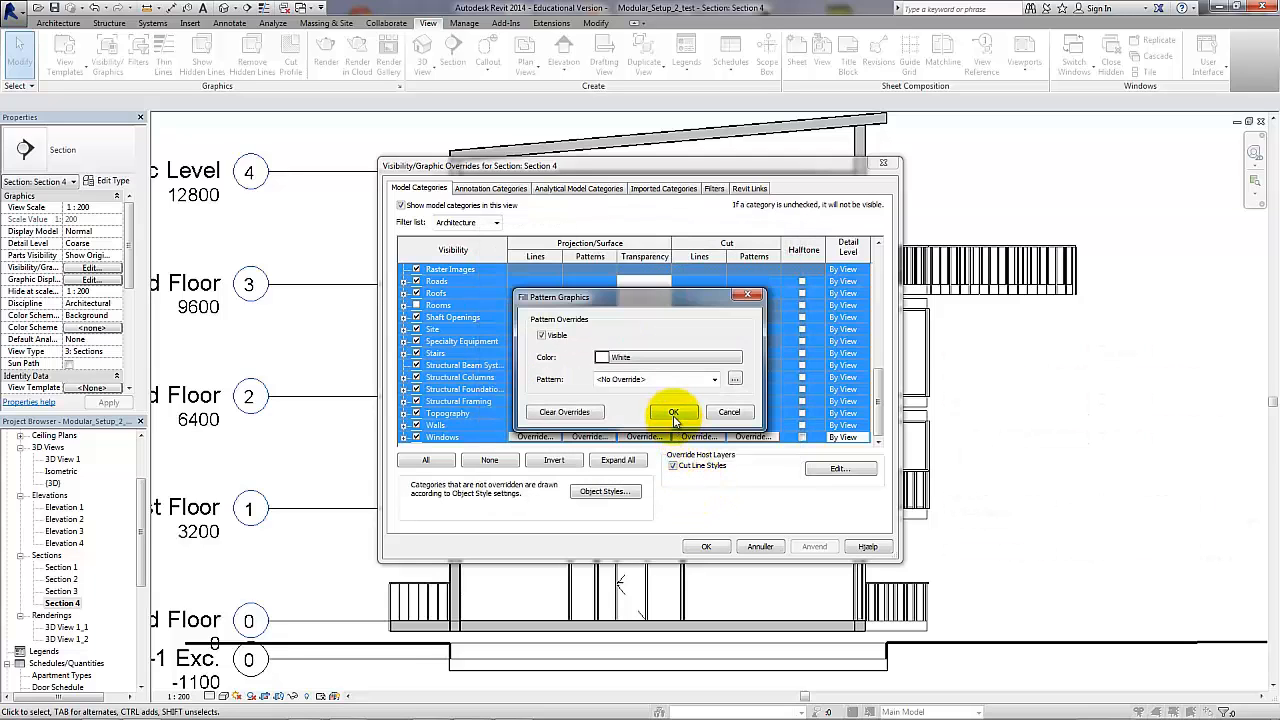
left_click(714, 379)
left_click_drag(771, 440, 766, 540)
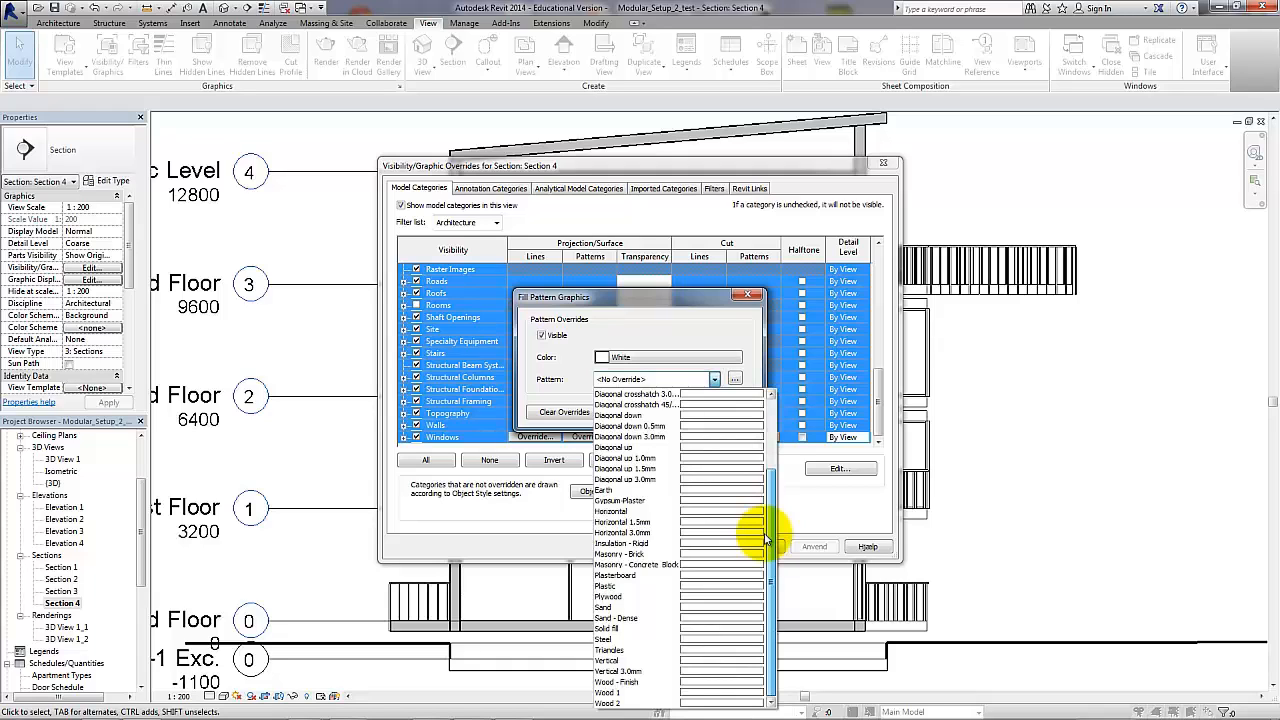
left_click(738, 322)
left_click(676, 412)
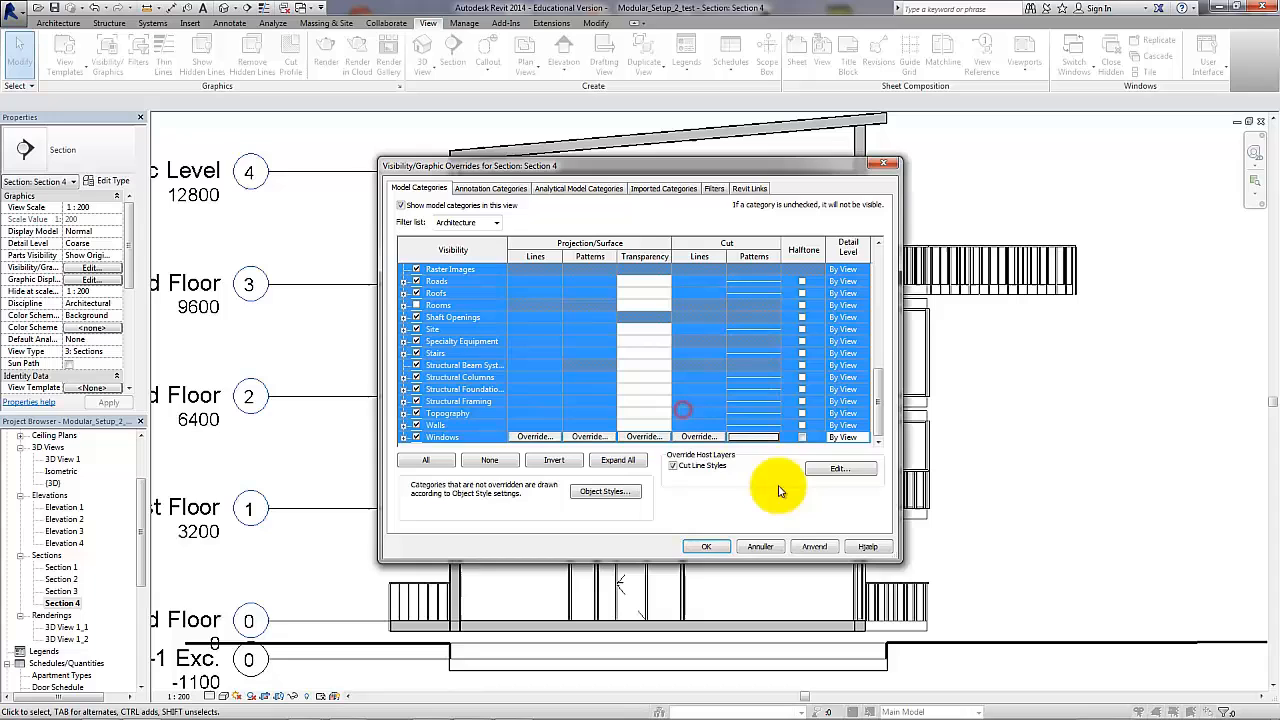
left_click(703, 546)
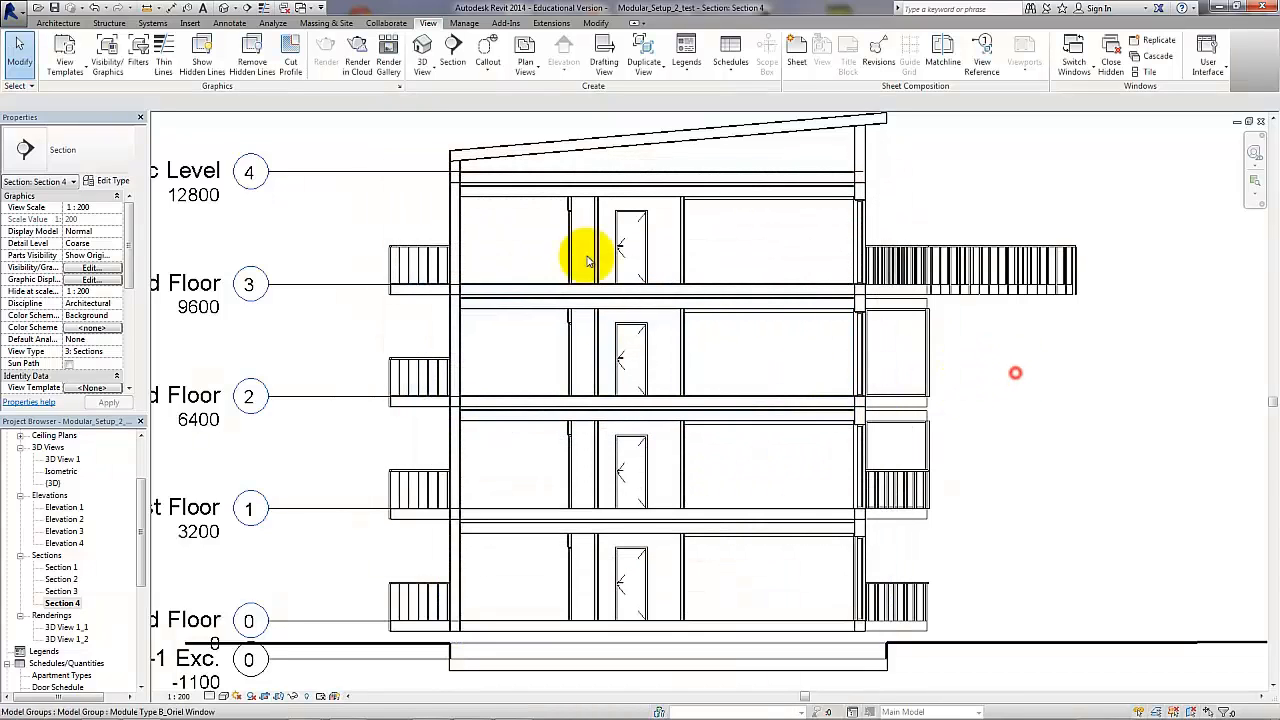
- Join the roof, attic wall, third-floor ceiling slab and third-floor wall where they meet at the building's left side
left_click(466, 162)
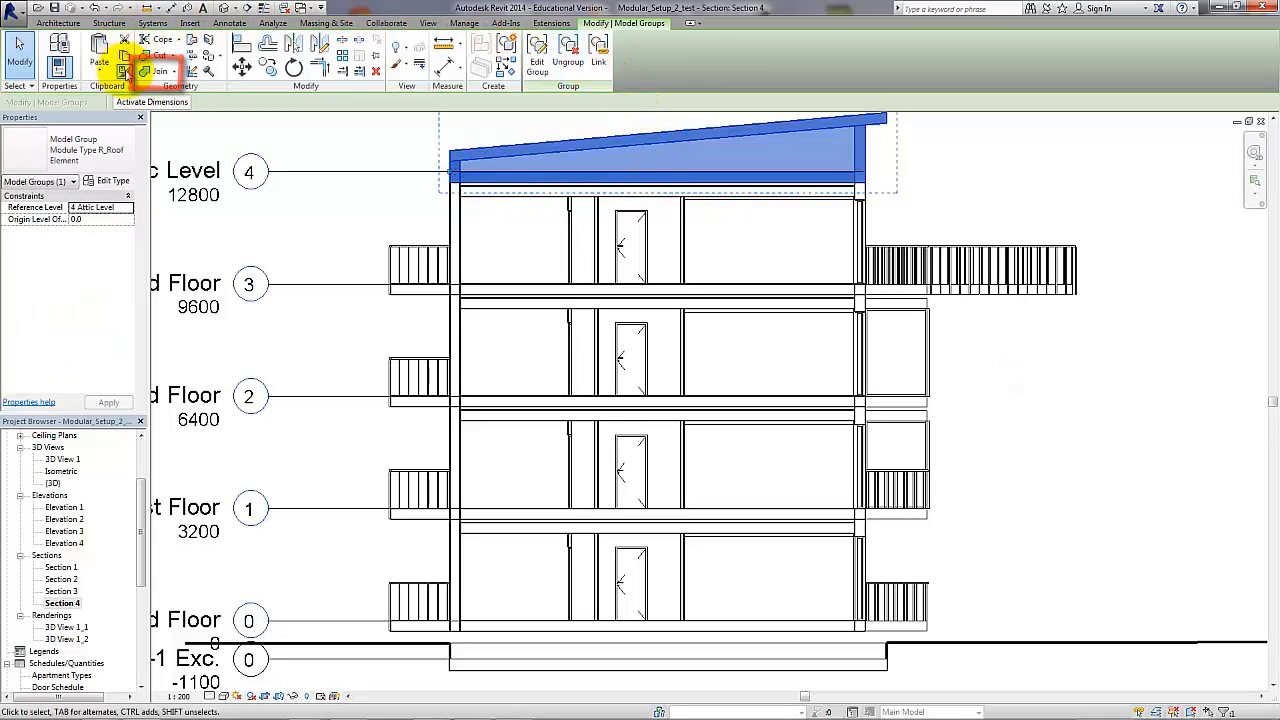
left_click(160, 71)
scroll(466, 175, "up", 4)
scroll(480, 160, "up", 1)
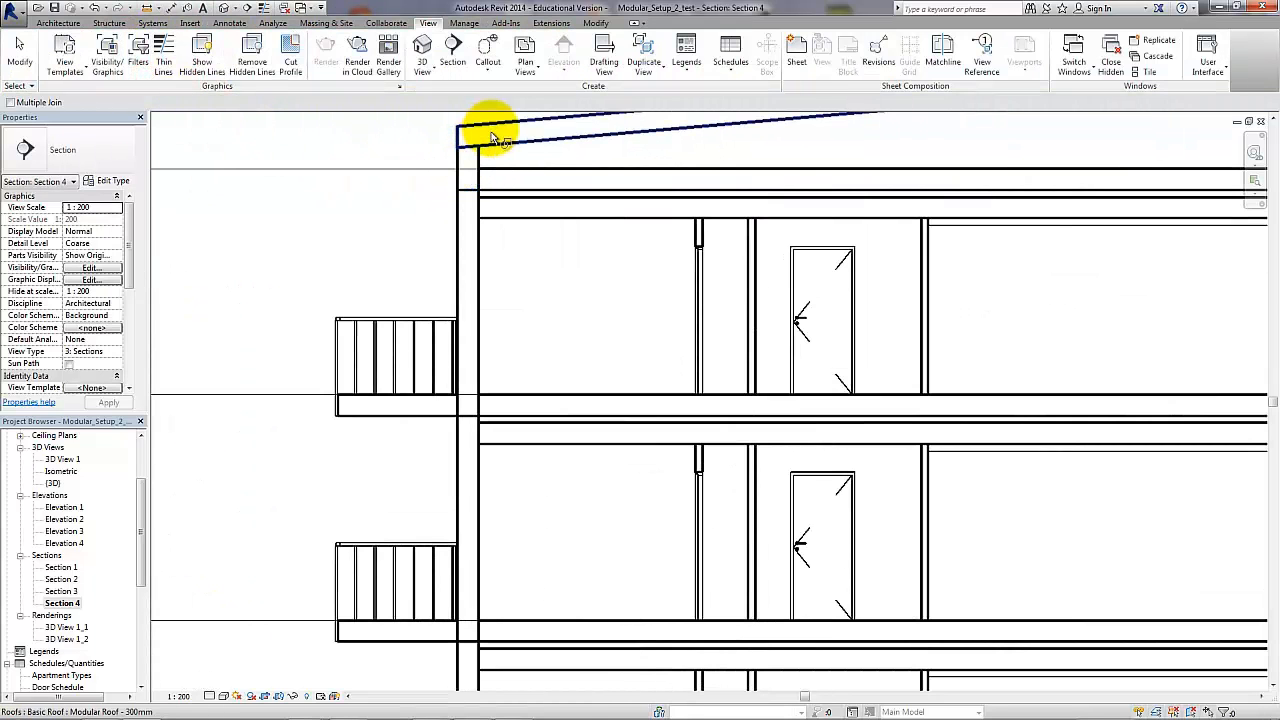
left_click(489, 131)
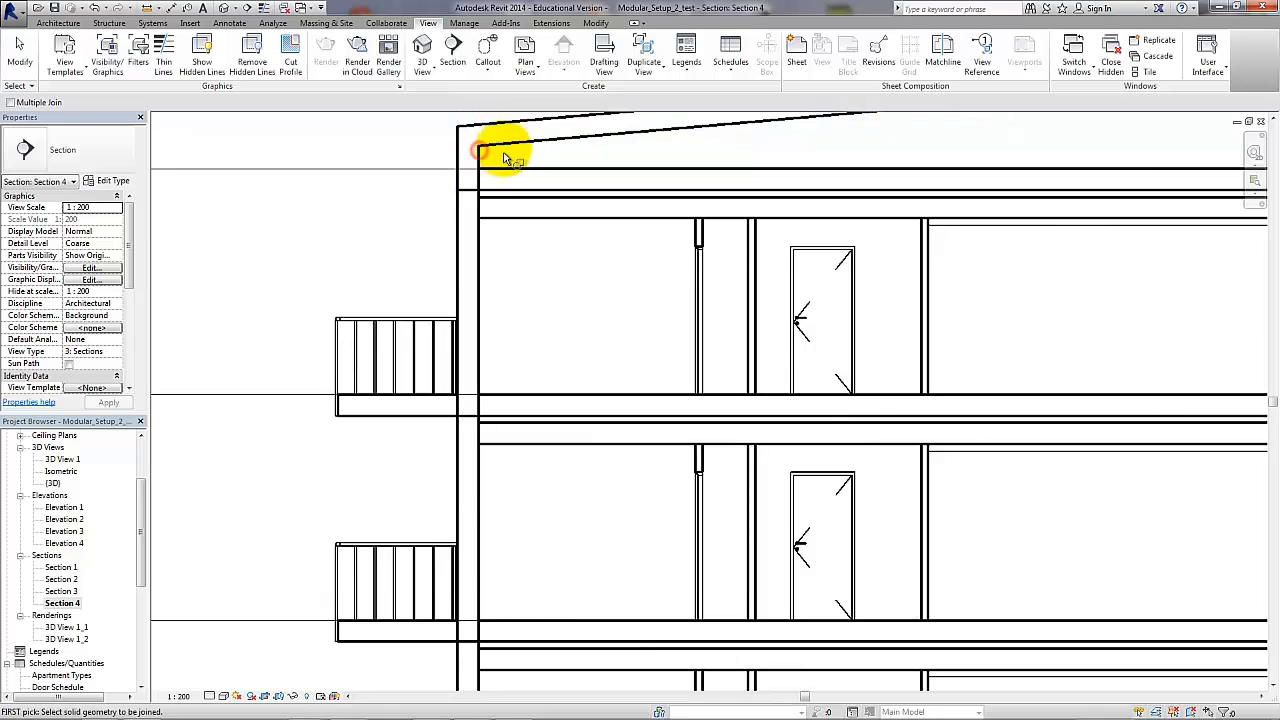
left_click(482, 212)
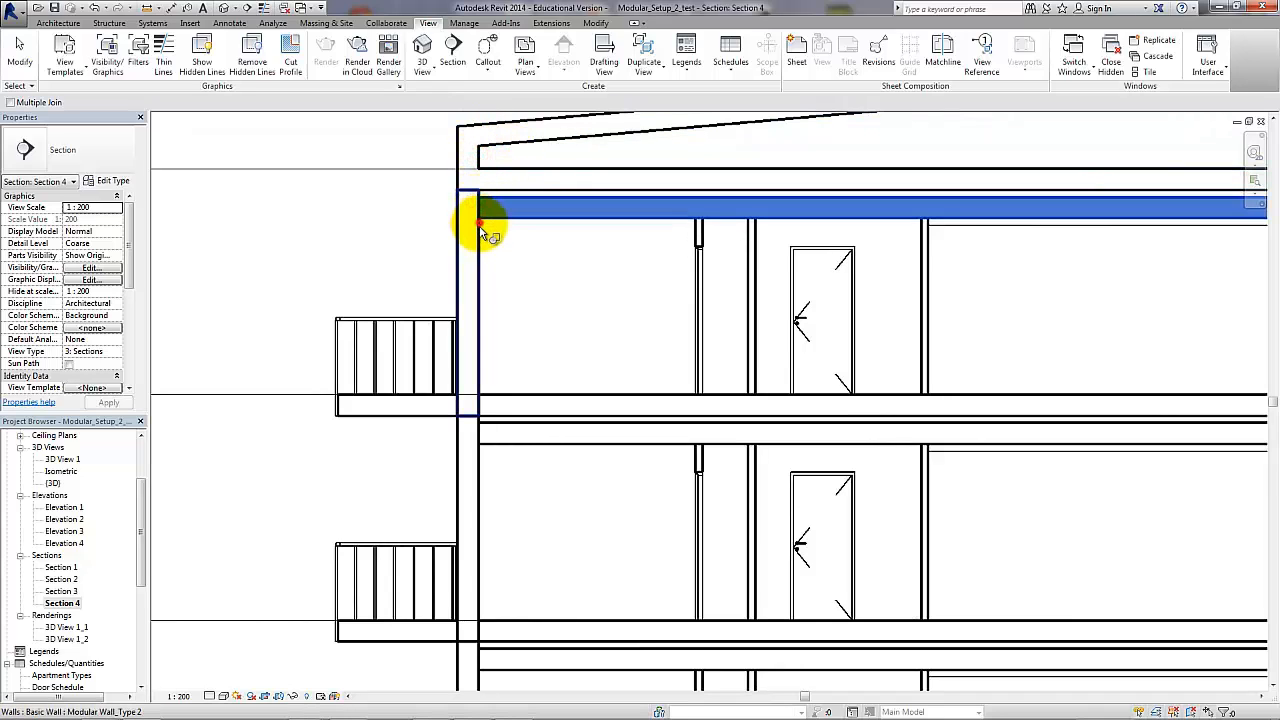
left_click(462, 195)
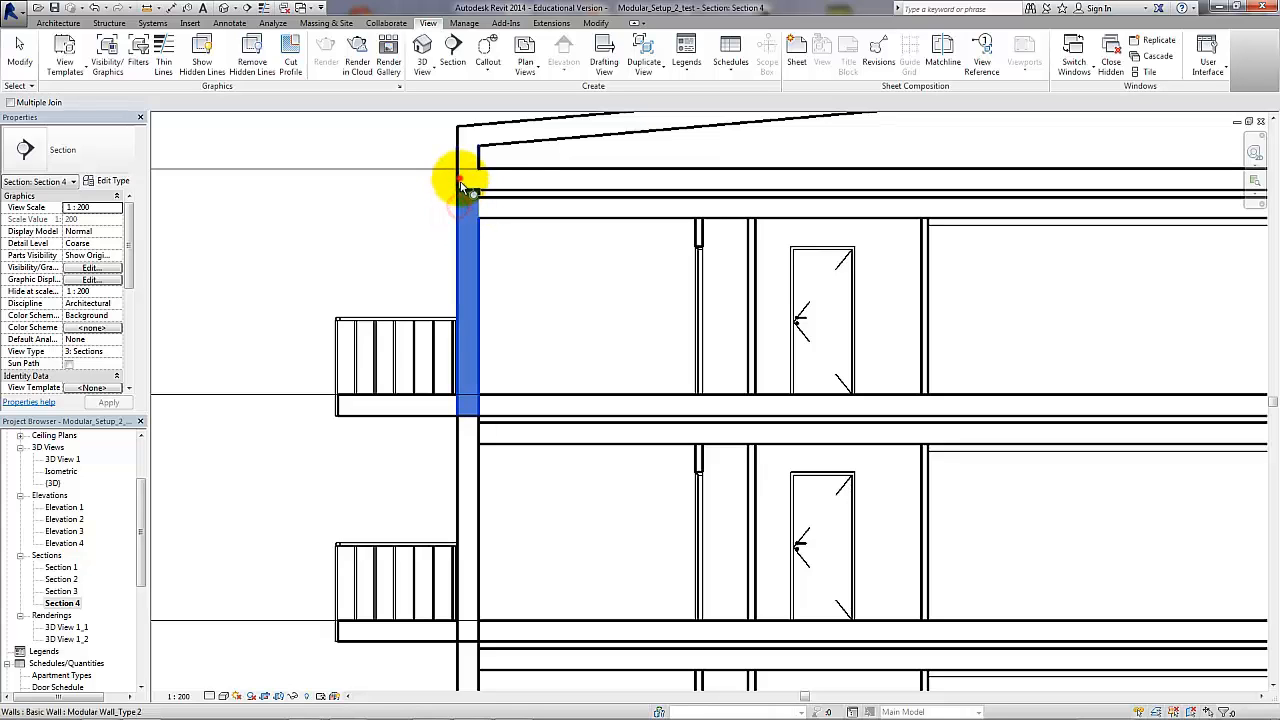
left_click(460, 182)
- Join the attic floor, roof, attic wall, third-floor ceiling slab and wall below where they meet at the building's right side
middle_click_drag(692, 251, 369, 354)
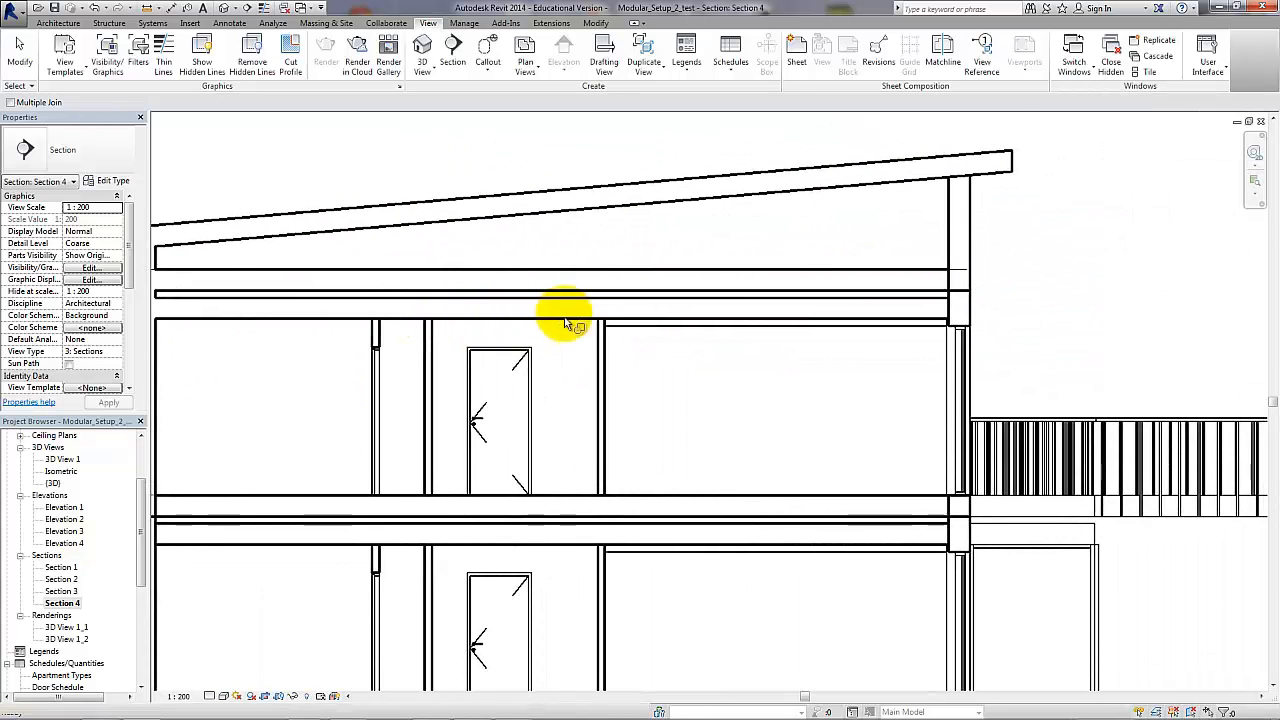
left_click(926, 268)
left_click(951, 254)
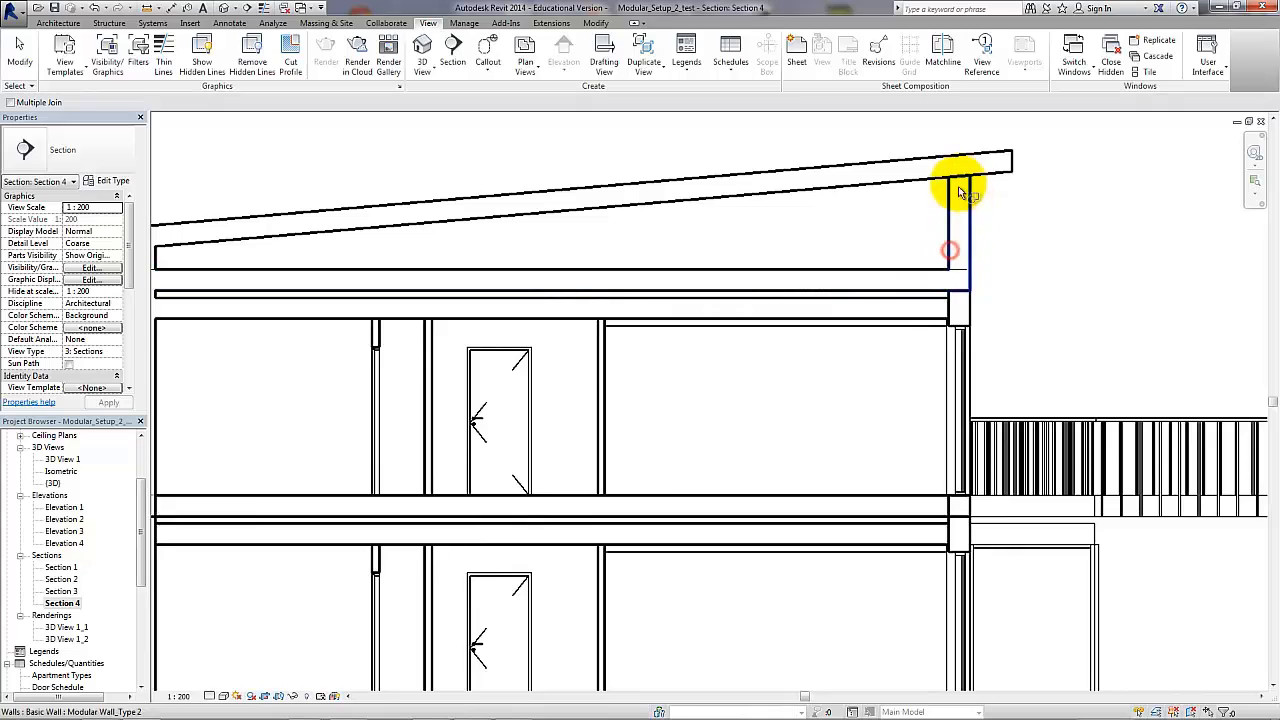
left_click(934, 177)
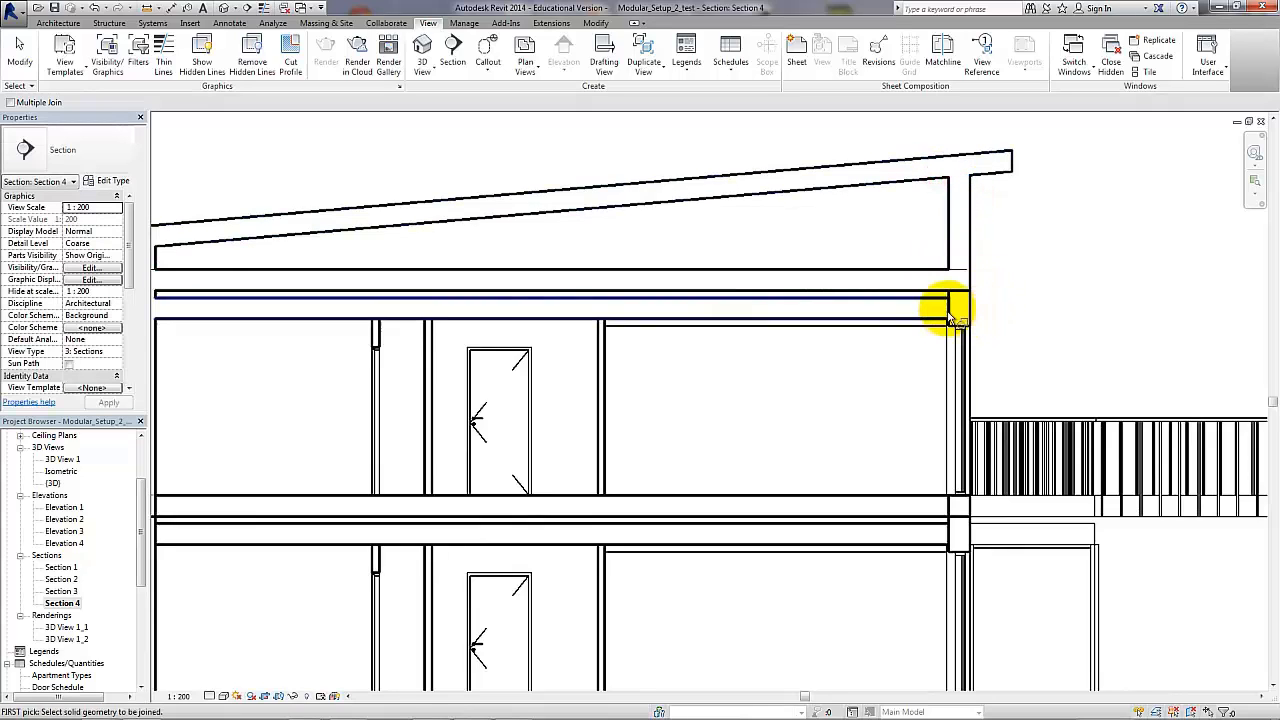
left_click(937, 300)
left_click(969, 304)
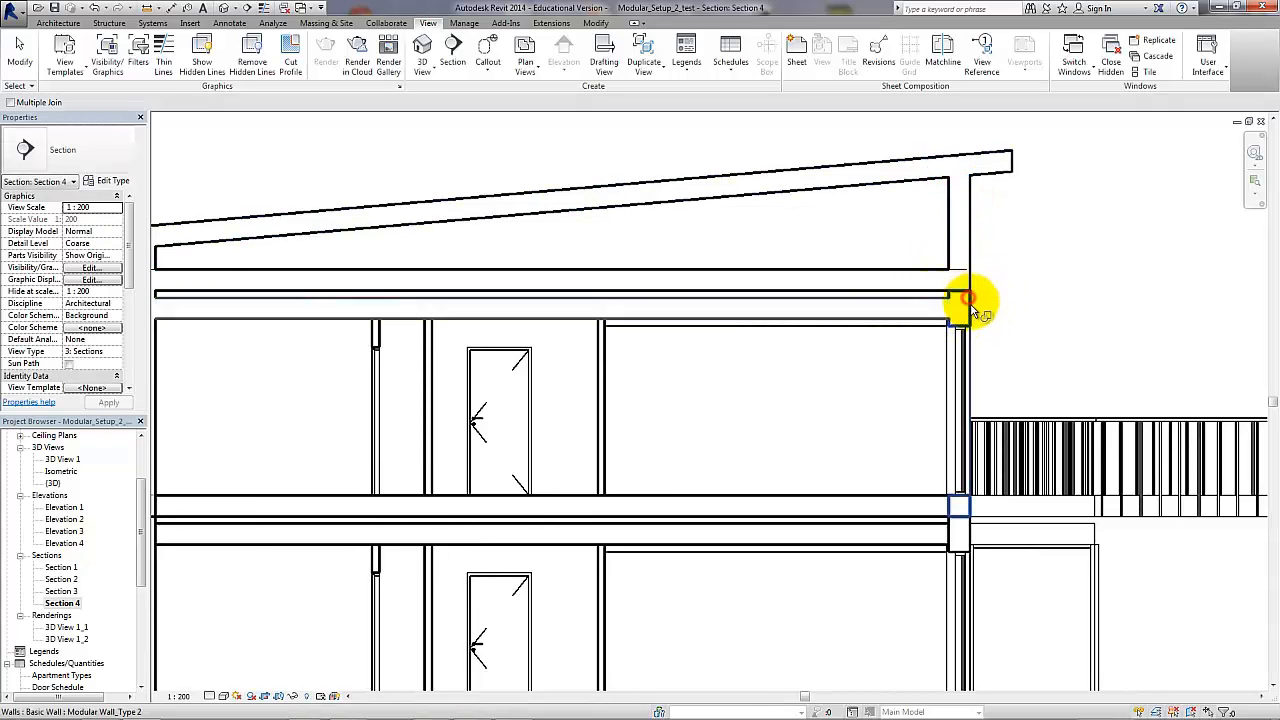
left_click(972, 282)
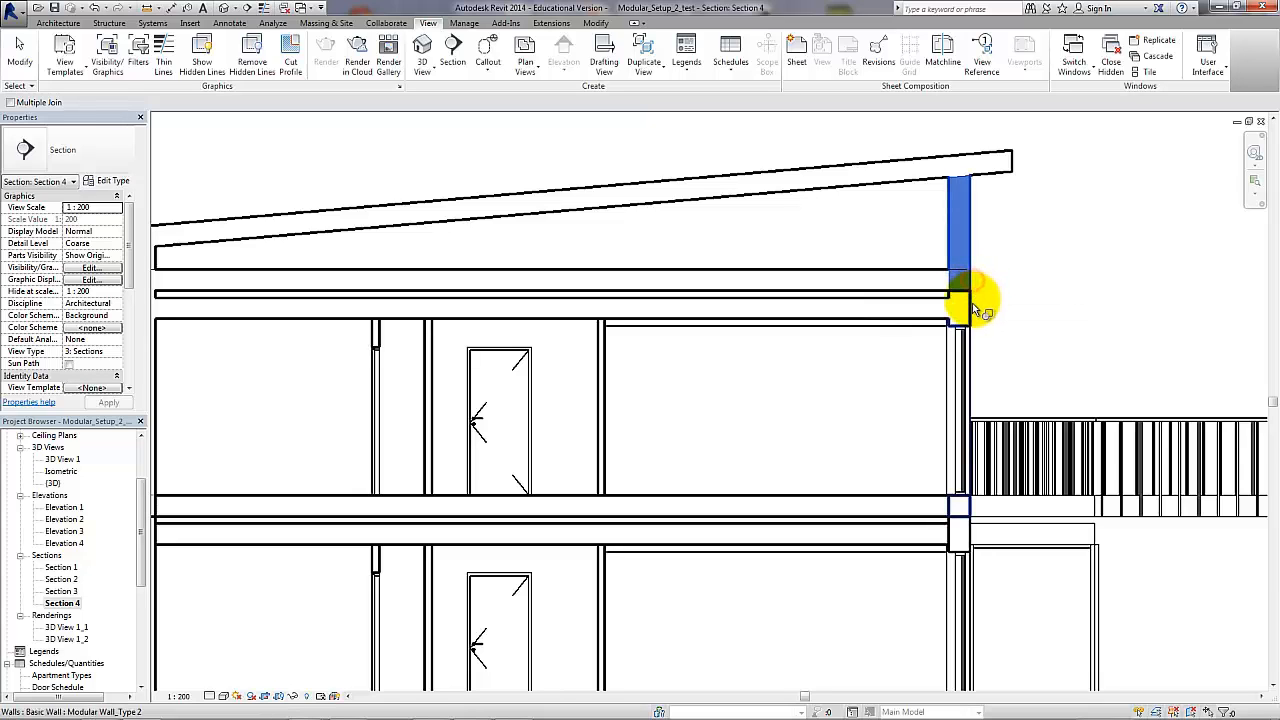
- Join the third-floor slab and the ceiling slab below it with the right exterior walls, and merge the two wall pieces
scroll(1014, 466, "up", 4)
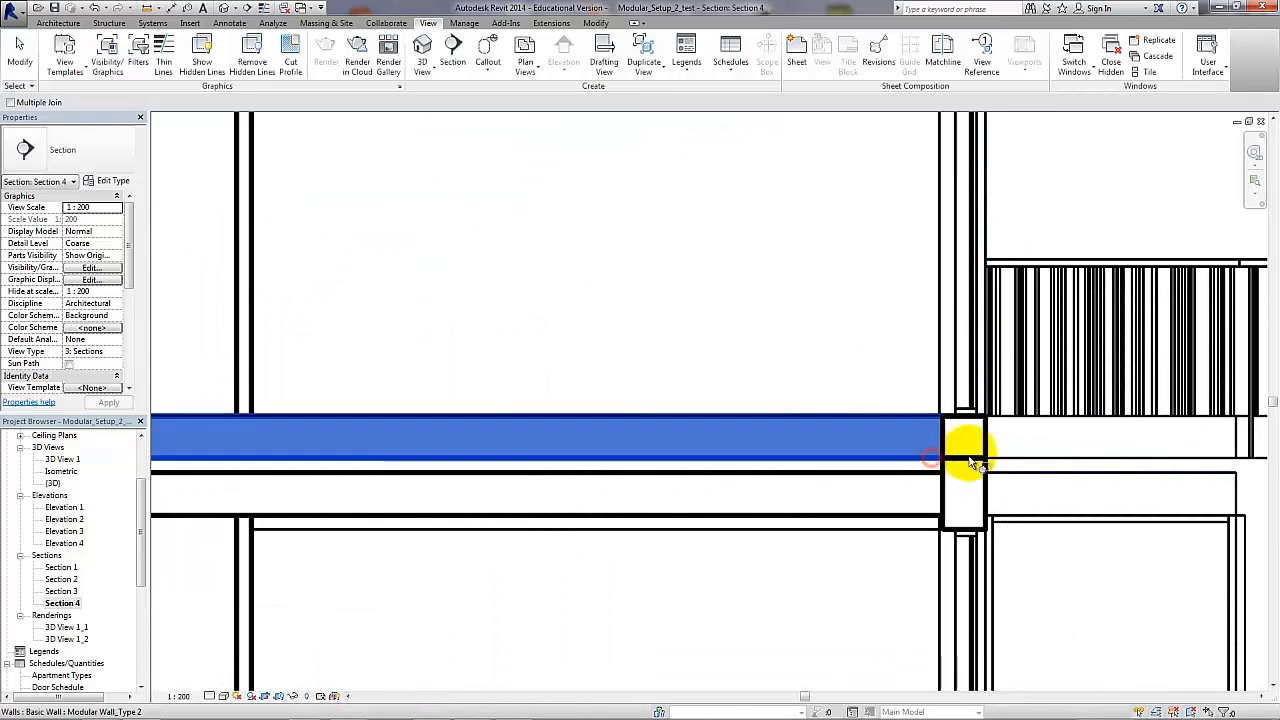
left_click(944, 493)
left_click(982, 490)
left_click(975, 446)
left_click(982, 486)
- Join the second-floor slab and the ceiling slab below it with the right exterior walls, and merge those wall pieces
scroll(900, 430, "down", 2)
middle_click_drag(768, 436, 800, 150)
scroll(926, 439, "up", 1)
left_click(926, 439)
left_click(980, 452)
left_click(945, 490)
left_click(984, 488)
left_click(982, 486)
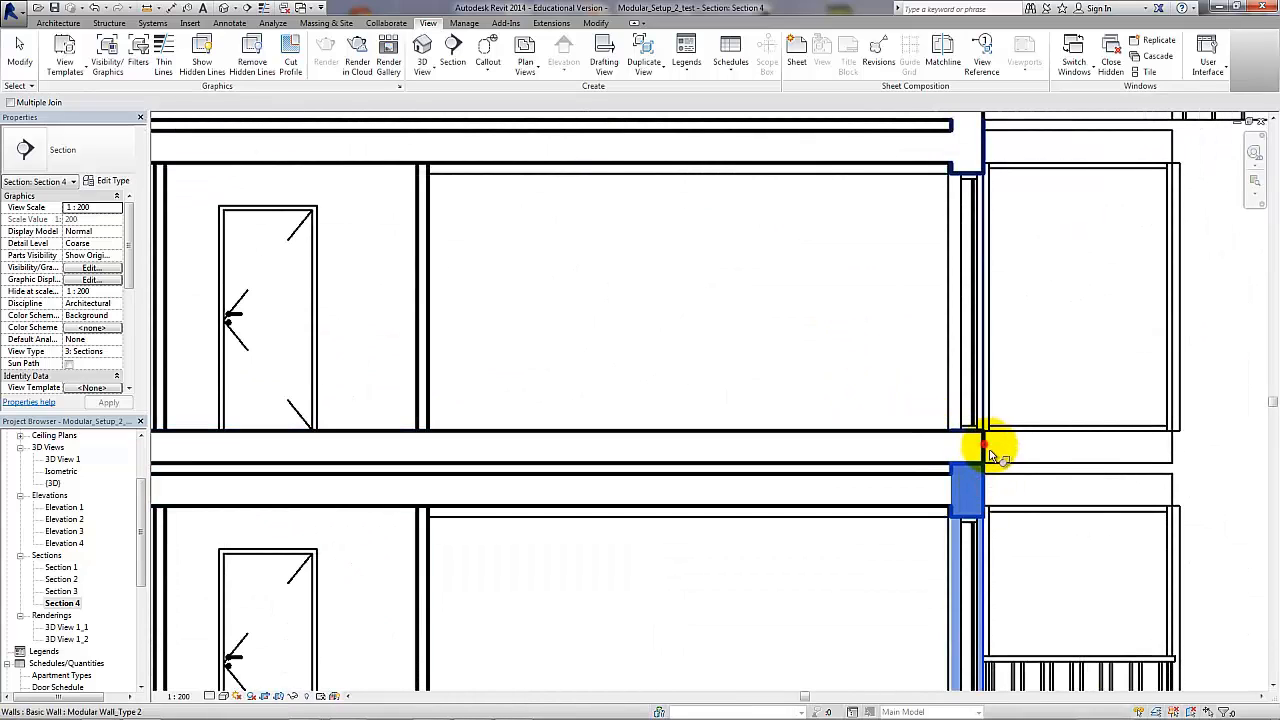
left_click(982, 446)
- Join the first-floor slab, the ceiling slab below it and the ground-floor slab with the right exterior walls
middle_click_drag(985, 446, 915, 58)
scroll(879, 410, "up", 1)
left_click(882, 406)
left_click(926, 412)
left_click(881, 443)
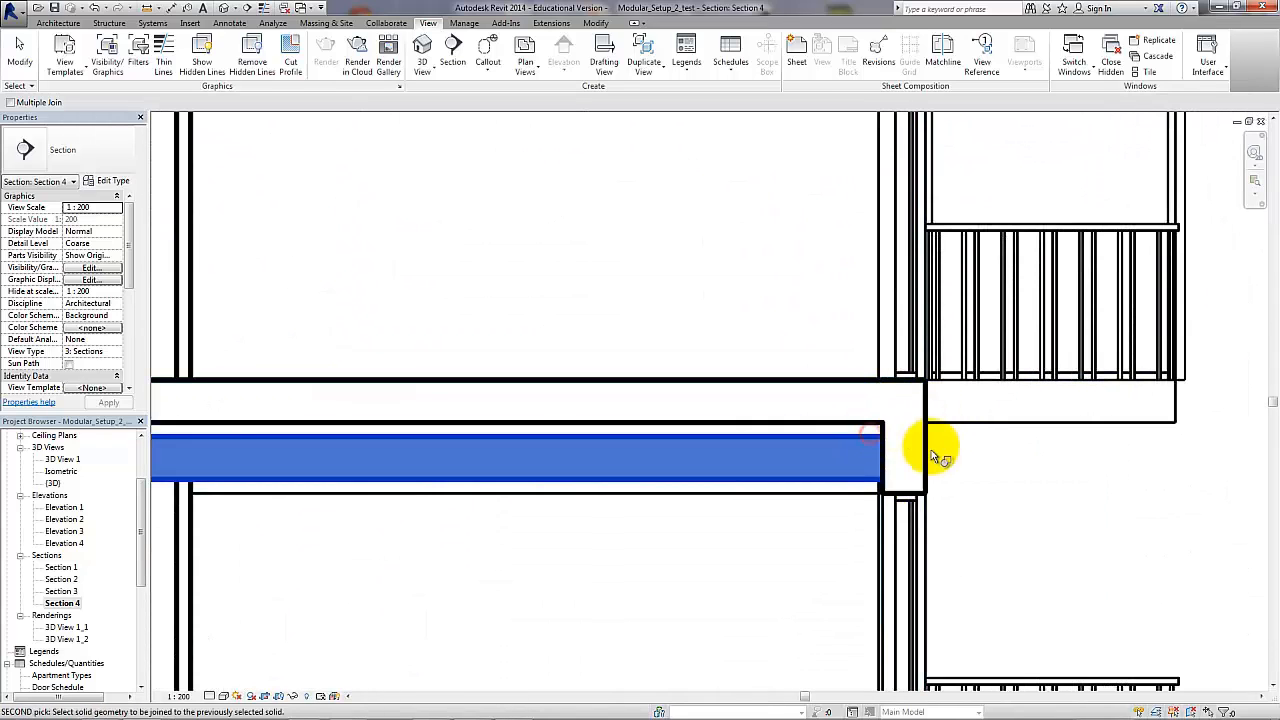
left_click(928, 451)
middle_click_drag(954, 634, 954, 243)
left_click(912, 440)
left_click(848, 451)
- Join the ground-floor and first-floor slabs with the left exterior walls
scroll(929, 478, "down", 3)
middle_click_drag(714, 328, 968, 286)
scroll(586, 428, "up", 2)
left_click(586, 425)
left_click(558, 394)
middle_click_drag(606, 190, 600, 391)
left_click(604, 430)
left_click(560, 443)
left_click(585, 397)
- Join the second-floor slab, the ceiling slab below it and the adjoining left exterior walls
left_click(563, 340)
left_click(534, 446)
left_click(560, 350)
left_click(600, 391)
left_click(598, 418)
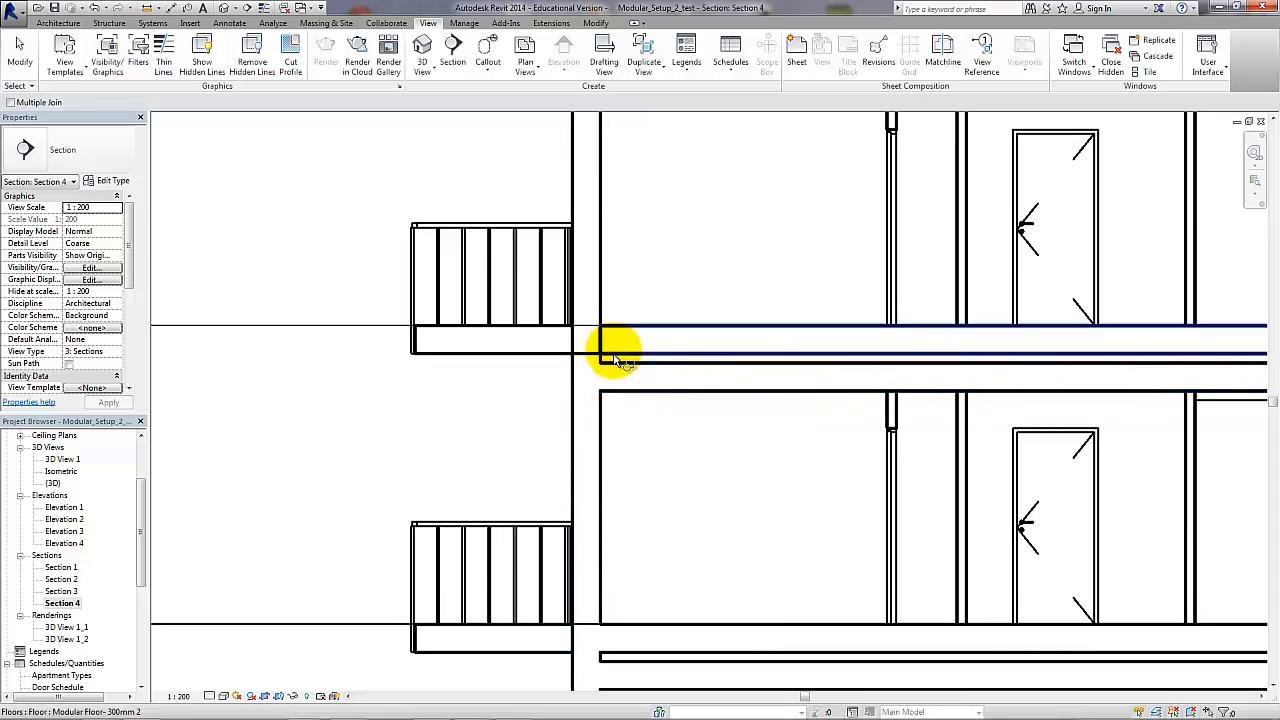
left_click(614, 349)
left_click(572, 418)
left_click(593, 385)
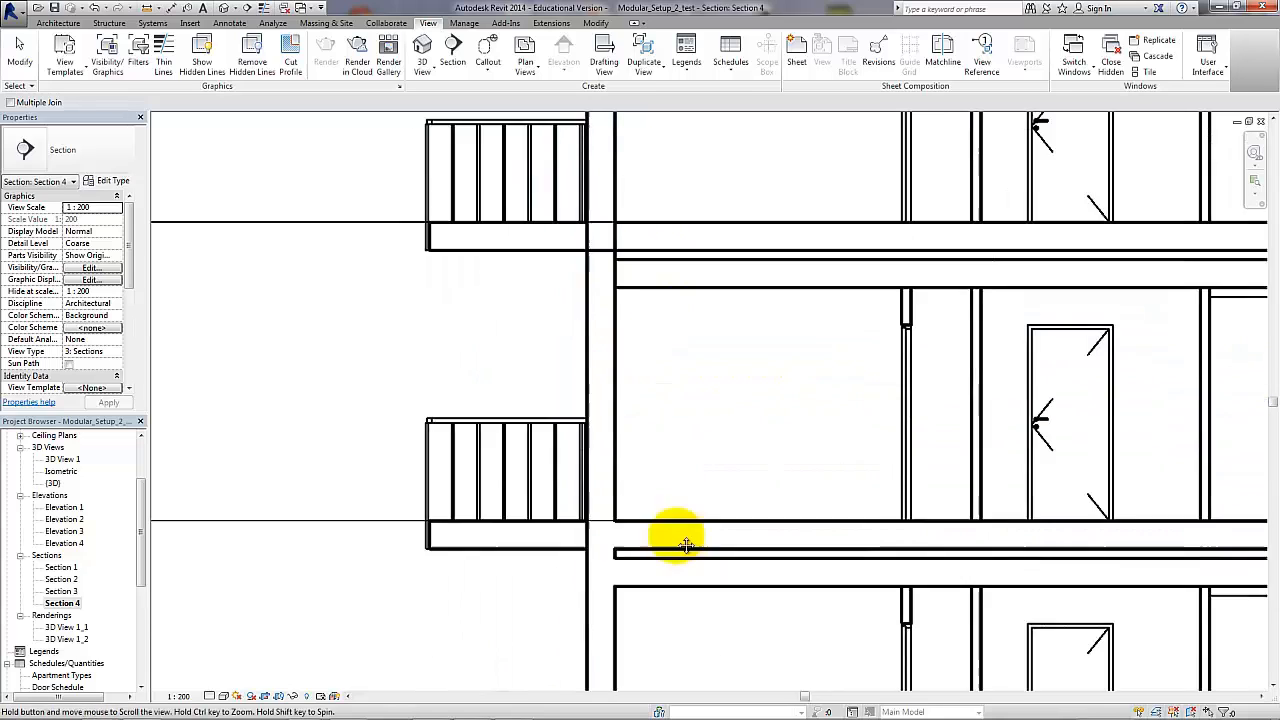
- Join the third-floor slab, the ceiling slab below it and the adjoining left exterior walls
left_click(622, 250)
left_click(686, 375)
left_click(622, 437)
middle_click_drag(663, 276, 623, 531)
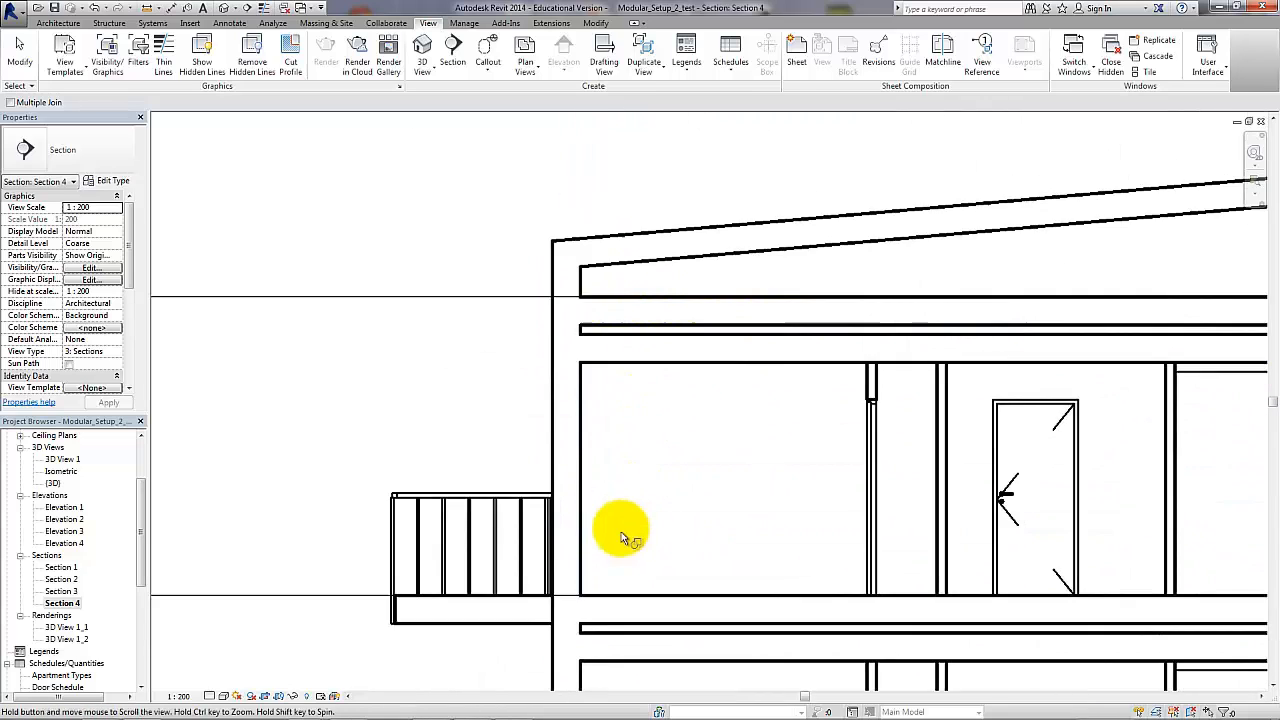
- Check the joined slabs, walls and roof and the level heads across the whole section
left_click(683, 597)
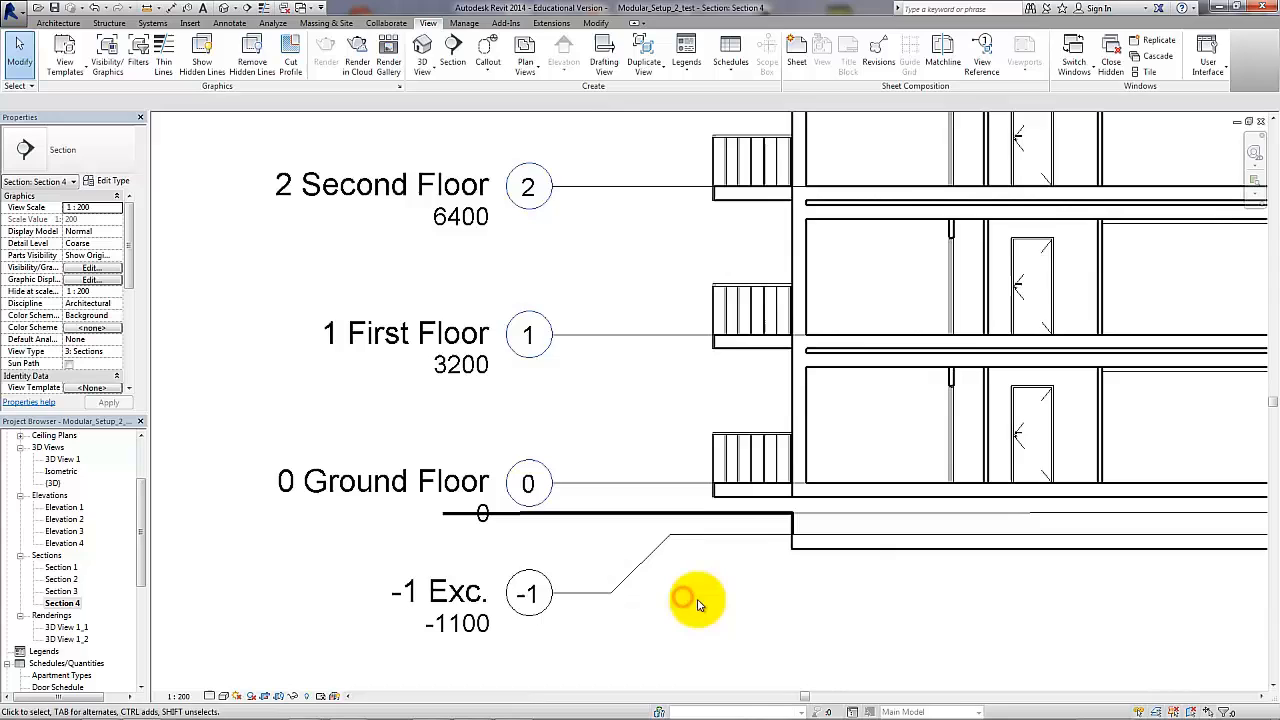
middle_click_drag(698, 604, 777, 586)
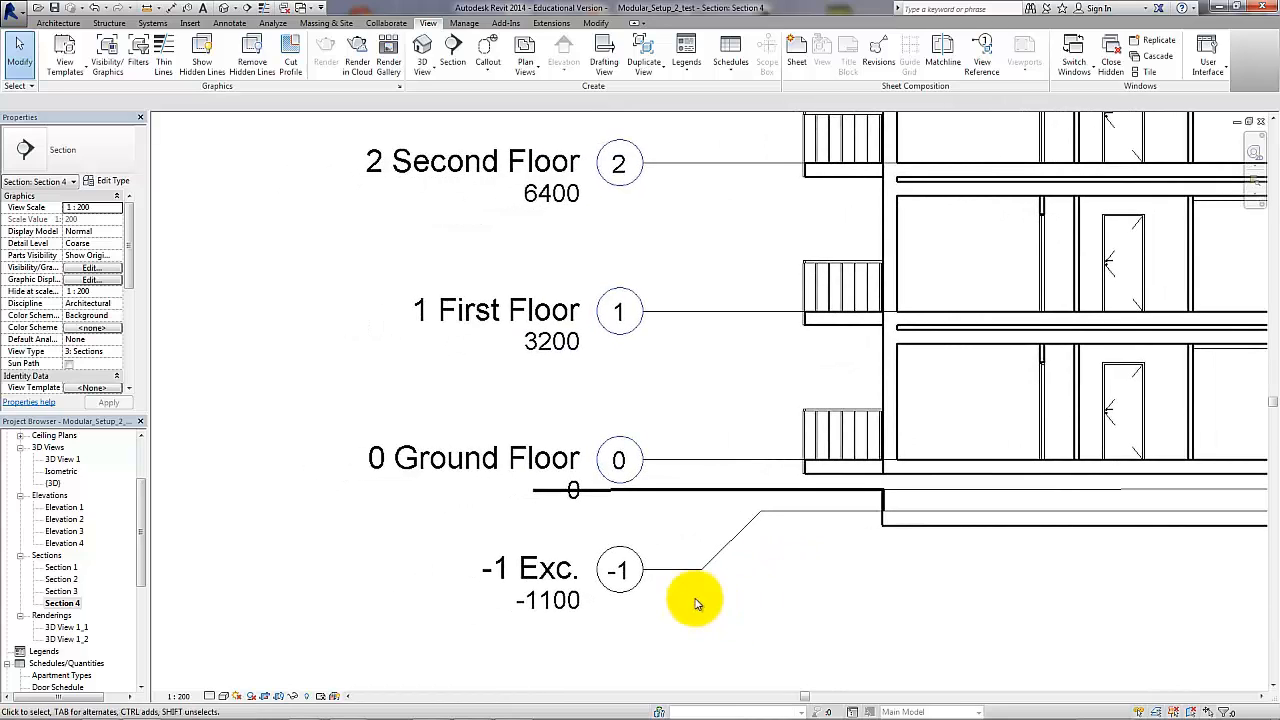
left_click(668, 578)
scroll(676, 588, "down", 6)
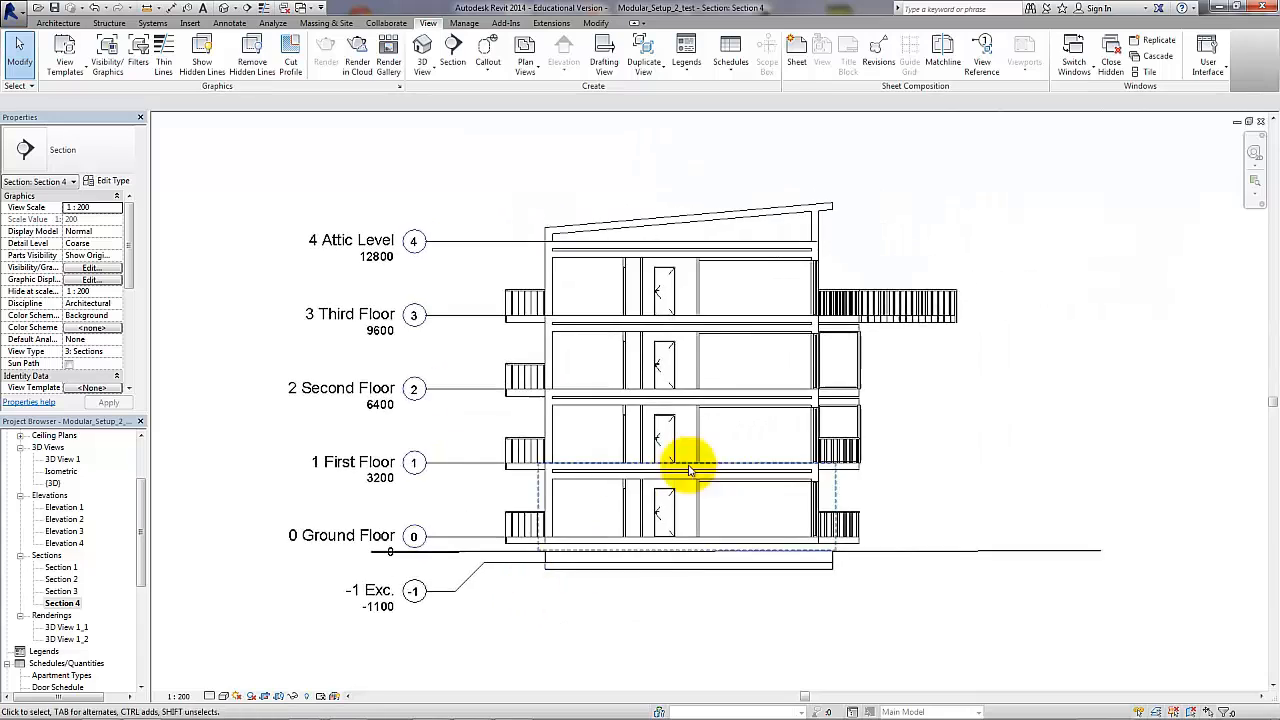
scroll(690, 470, "up", 2)
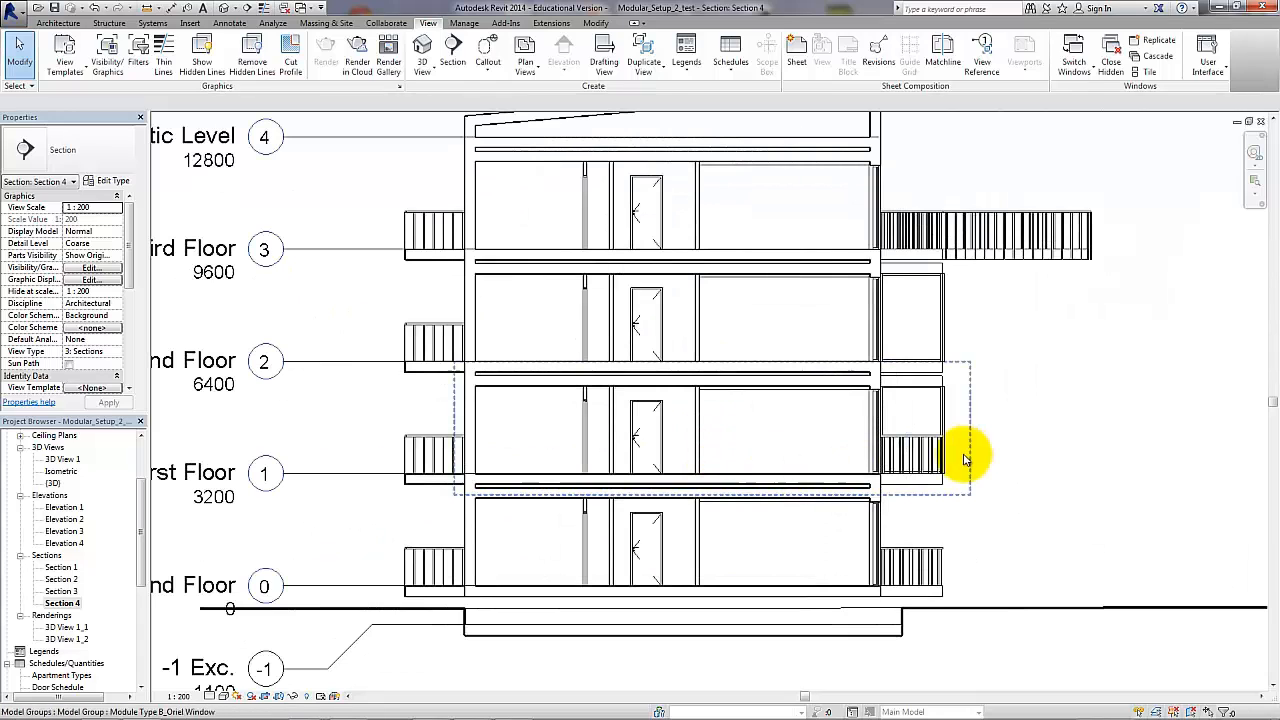
mouse_move(974, 480)
middle_mouse_down()
mouse_move(971, 520)
mouse_move(952, 508)
mouse_move(994, 506)
mouse_move(982, 497)
middle_mouse_up()
scroll(955, 506, "down", 1)
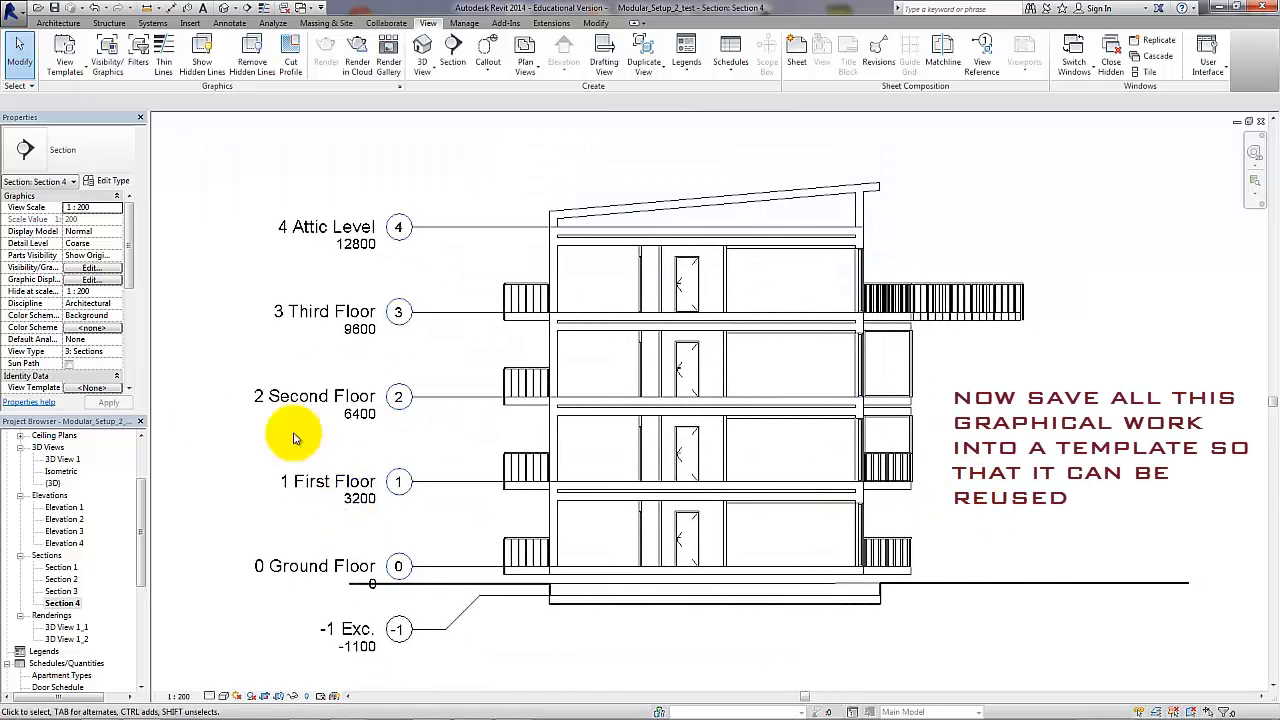
scroll(145, 505, "down", 1)
- Create a view template named Section 4 Template from the Section 4 view, keeping all its view properties included
right_click(70, 593)
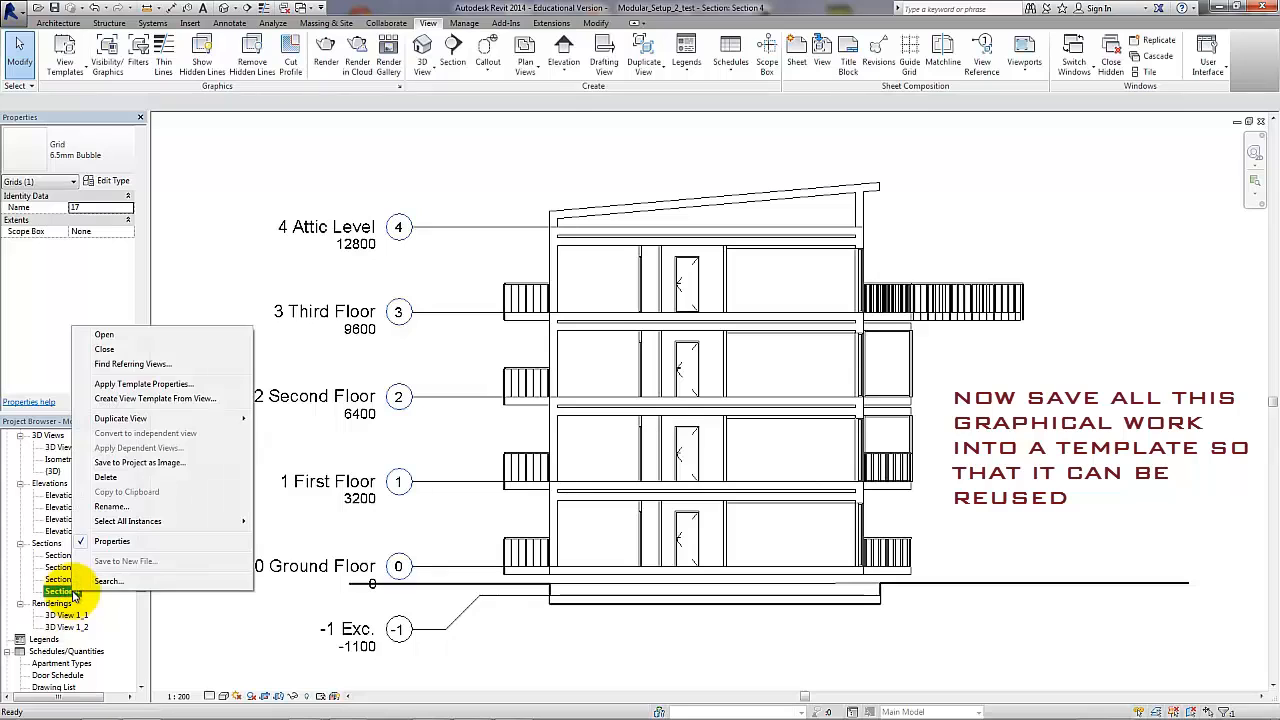
left_click(169, 400)
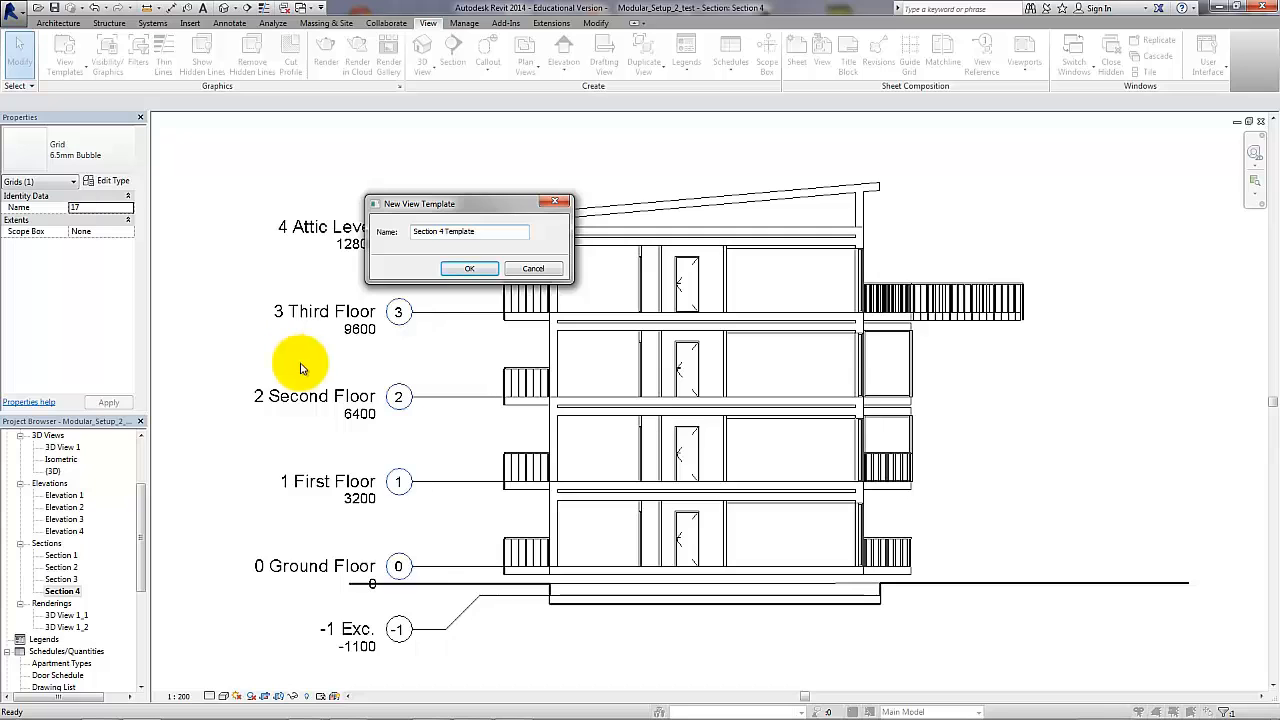
left_click(462, 267)
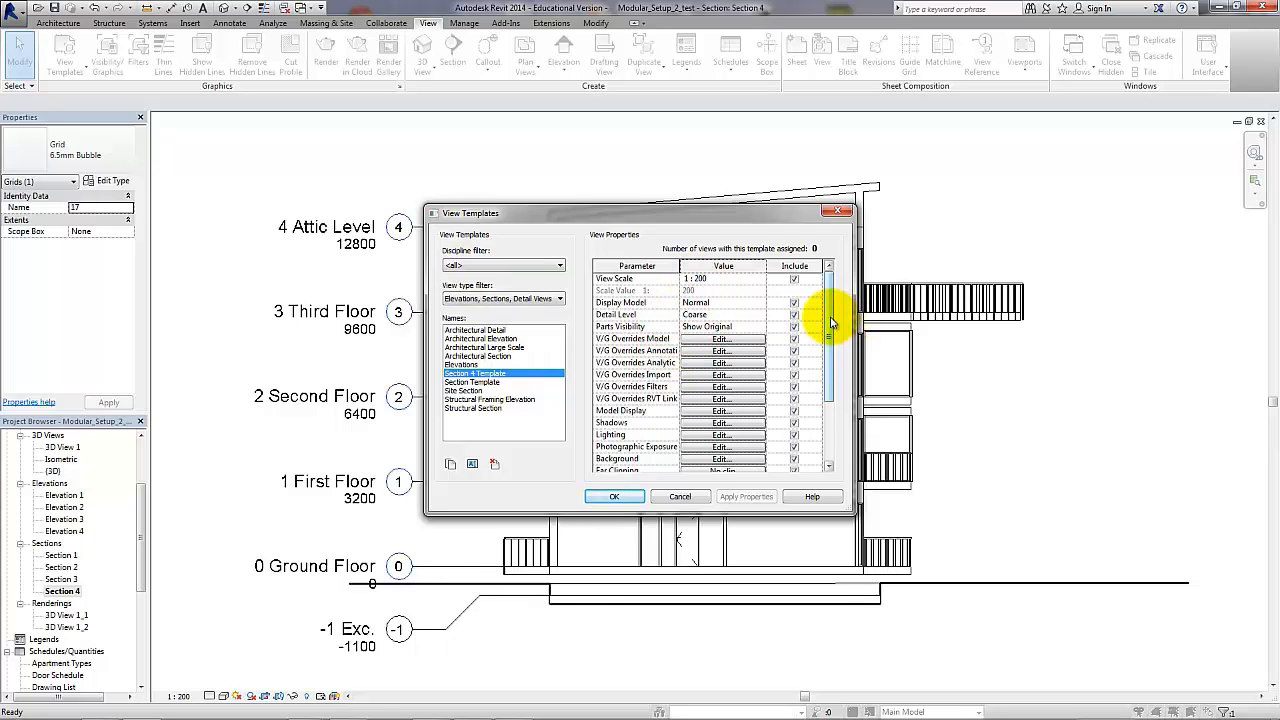
left_click_drag(831, 322, 826, 385)
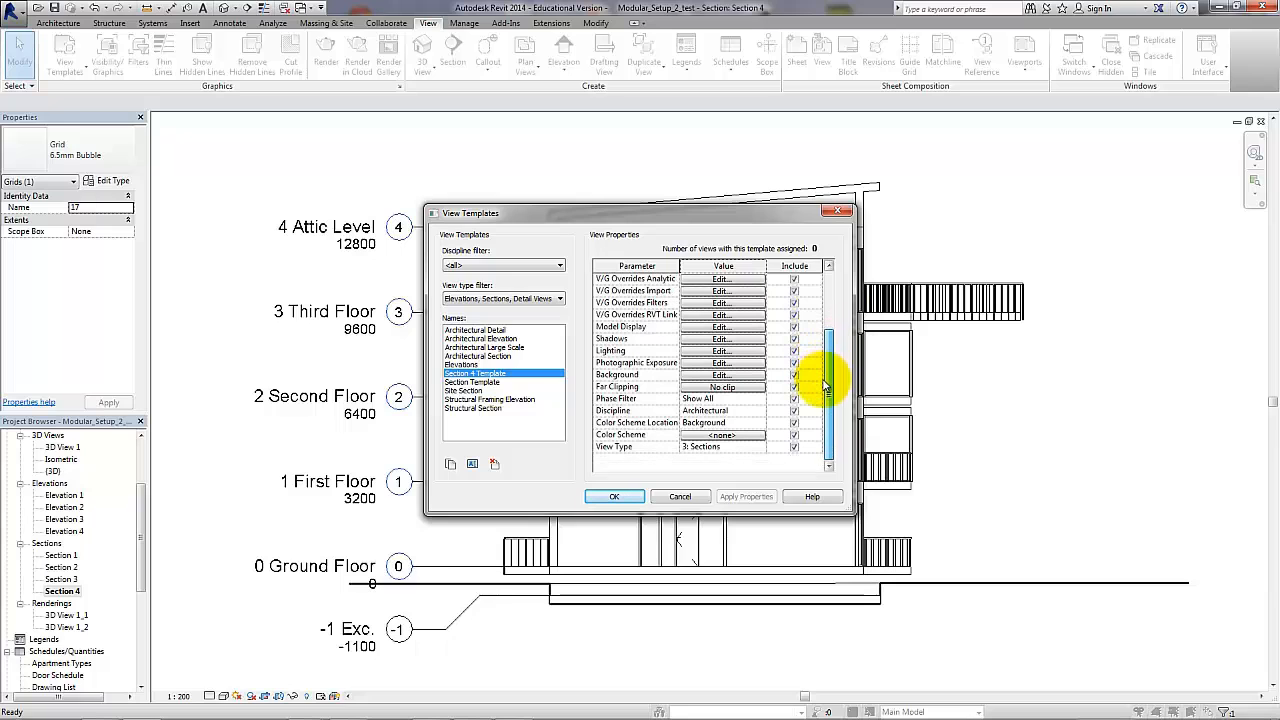
left_click(605, 497)
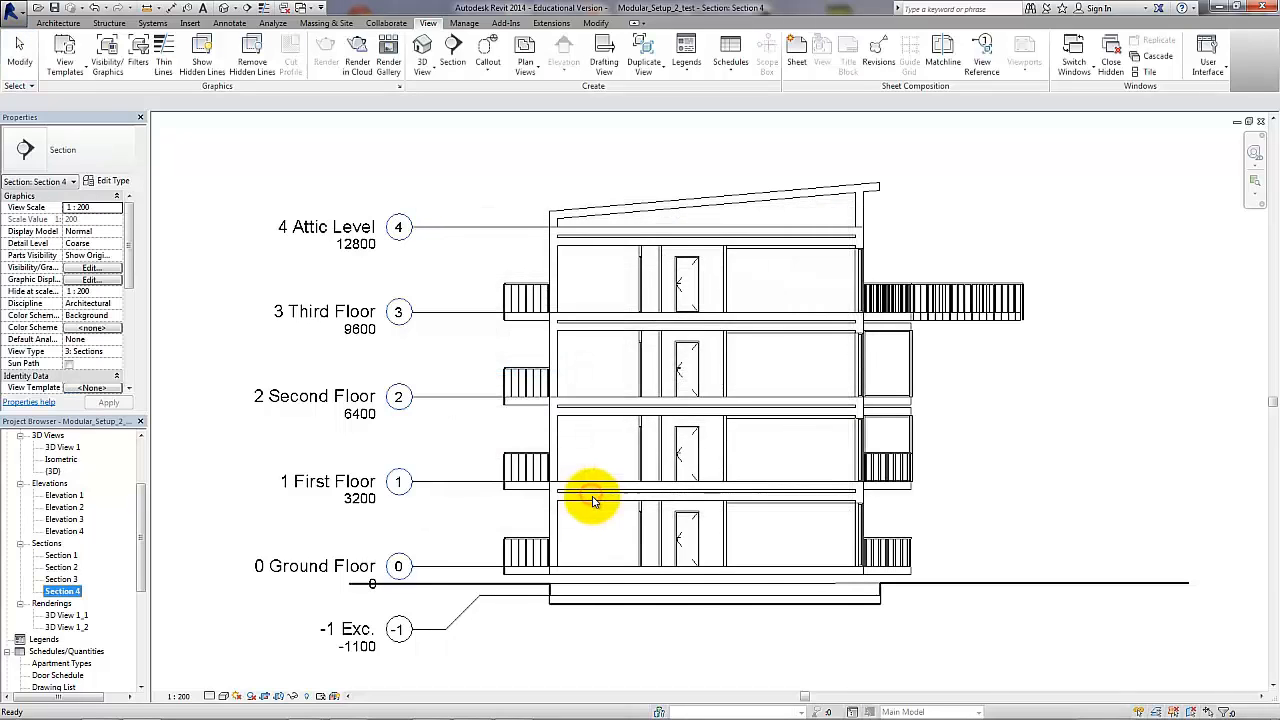
- Open Elevation 1 and apply the Section 4 Template properties to it
double_click(62, 496)
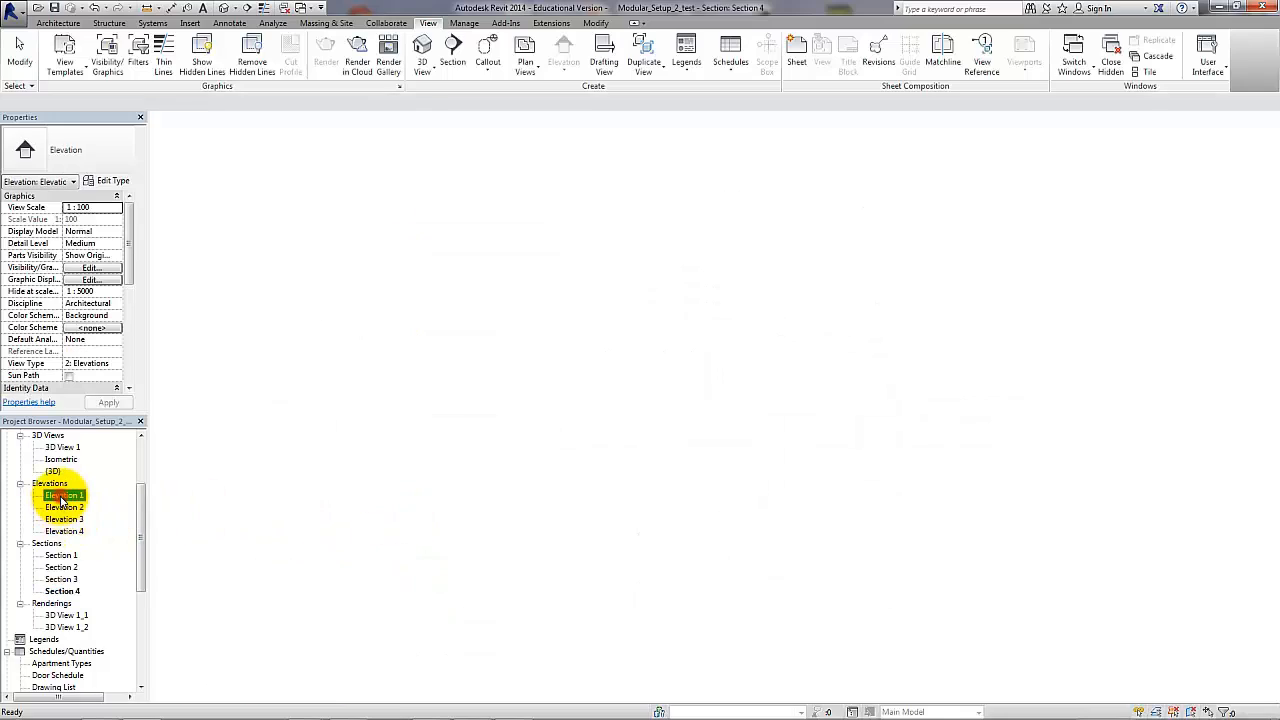
middle_click_drag(608, 601, 549, 429)
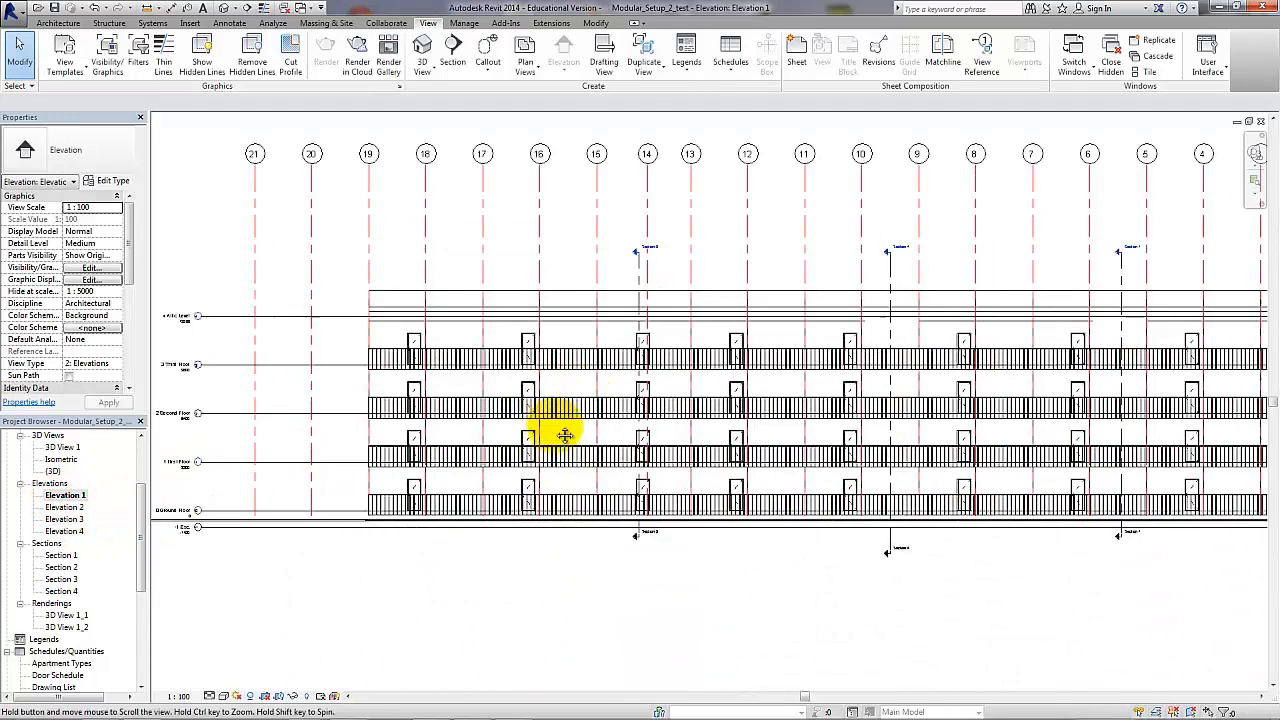
right_click(80, 498)
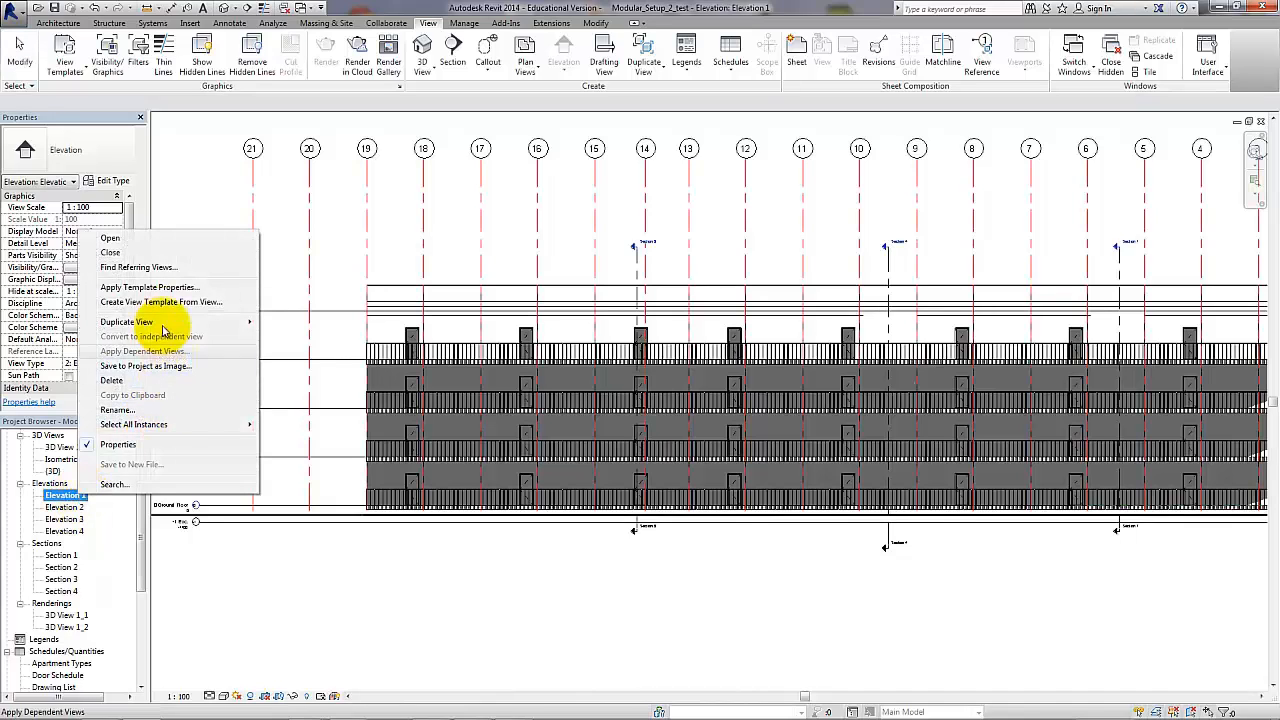
left_click(160, 288)
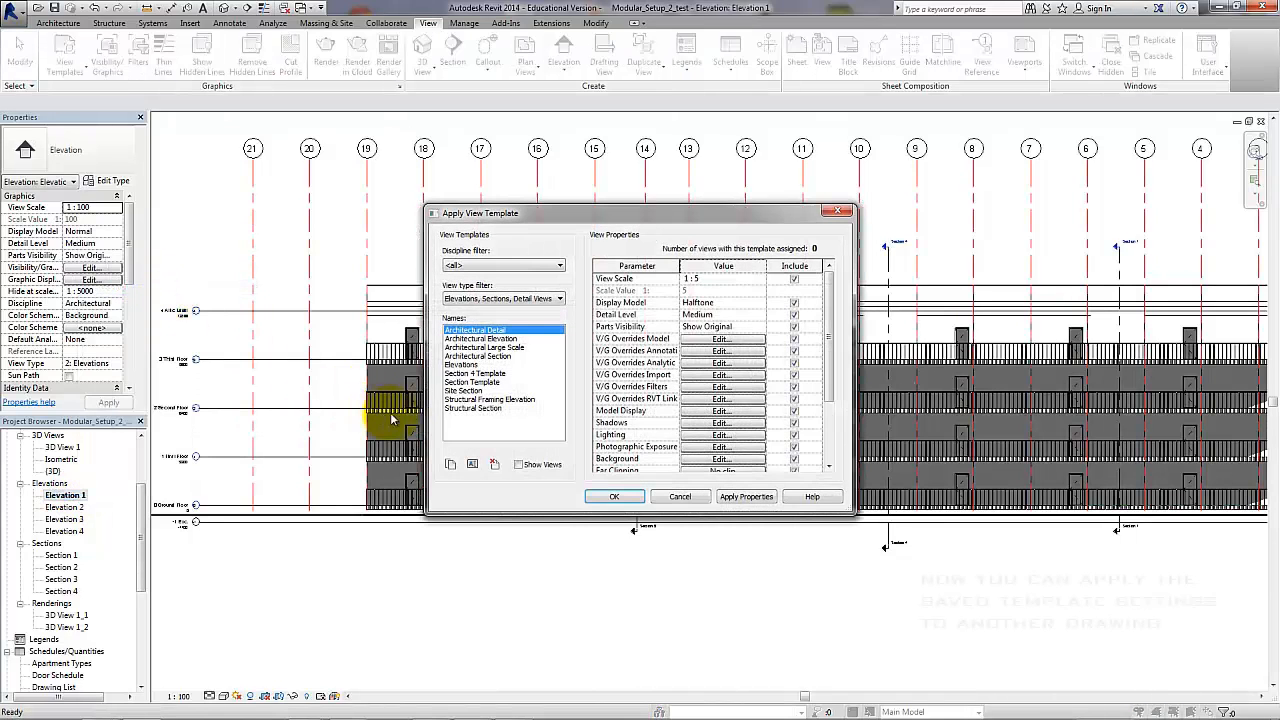
left_click(475, 373)
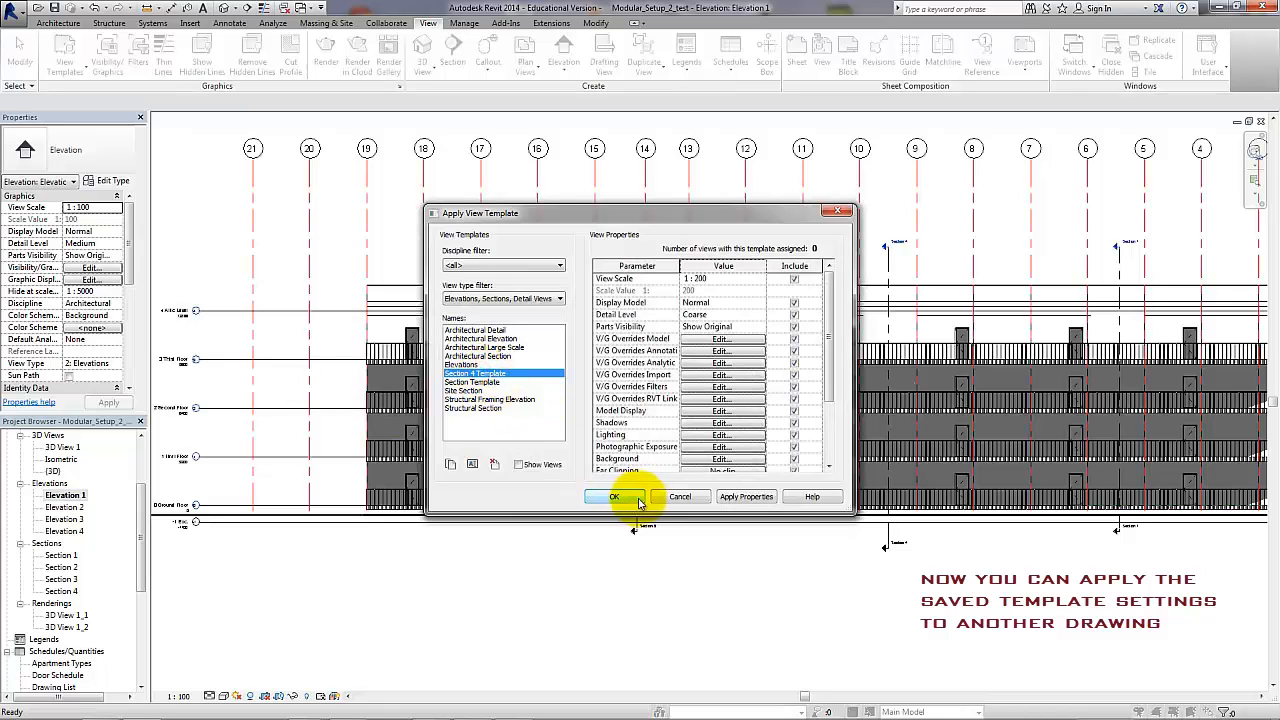
left_click(740, 506)
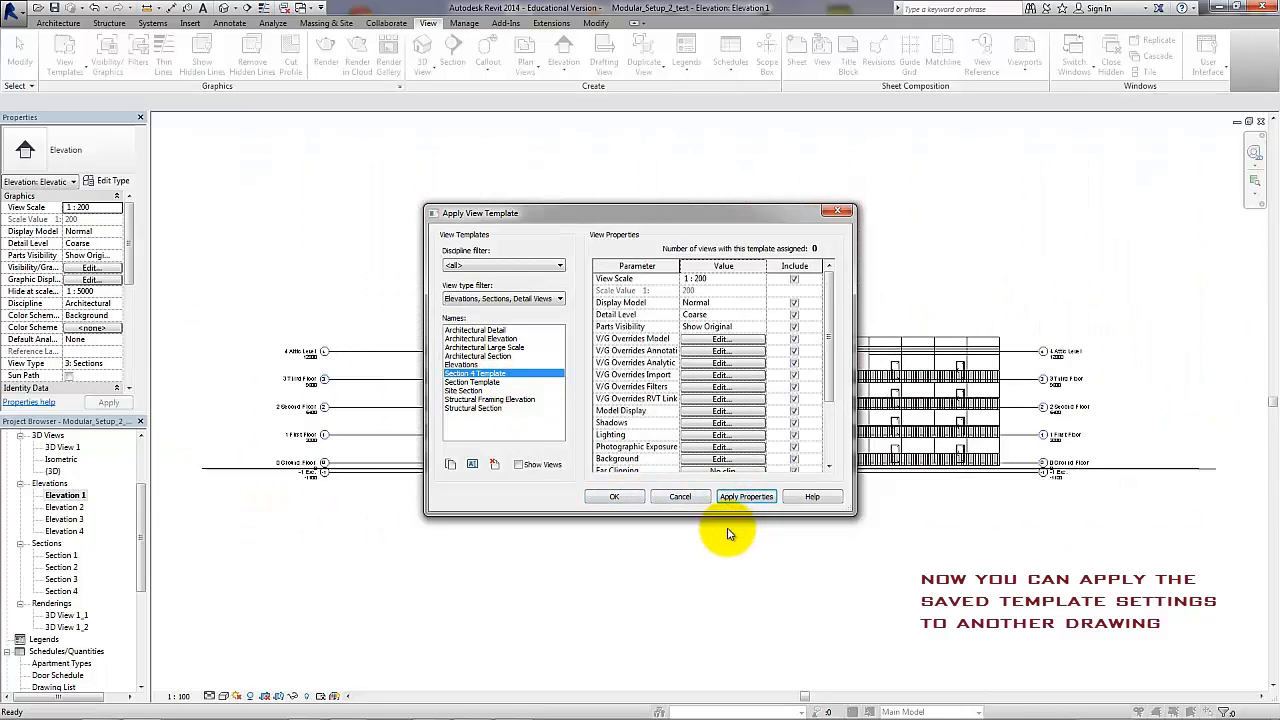
left_click(618, 497)
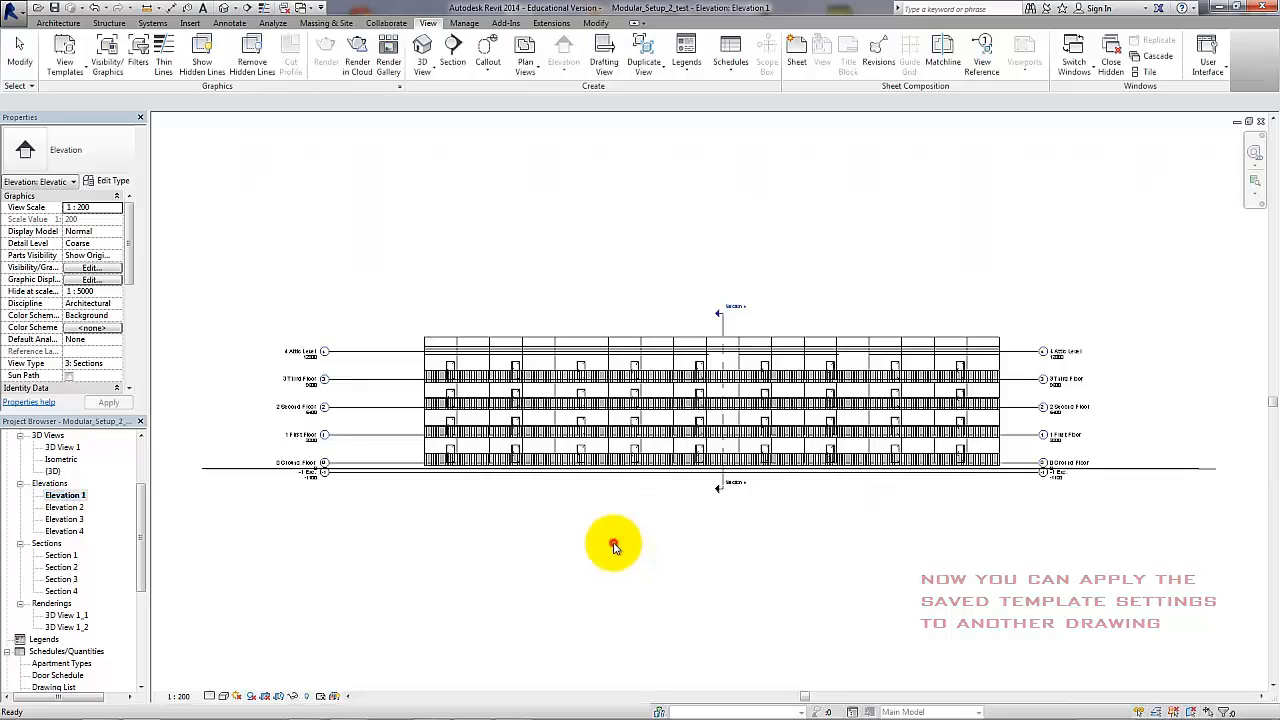
- Inspect the Elevation 1 facade along its length and turn on shadows in that view
scroll(600, 460, "down", 1)
scroll(600, 455, "up", 3)
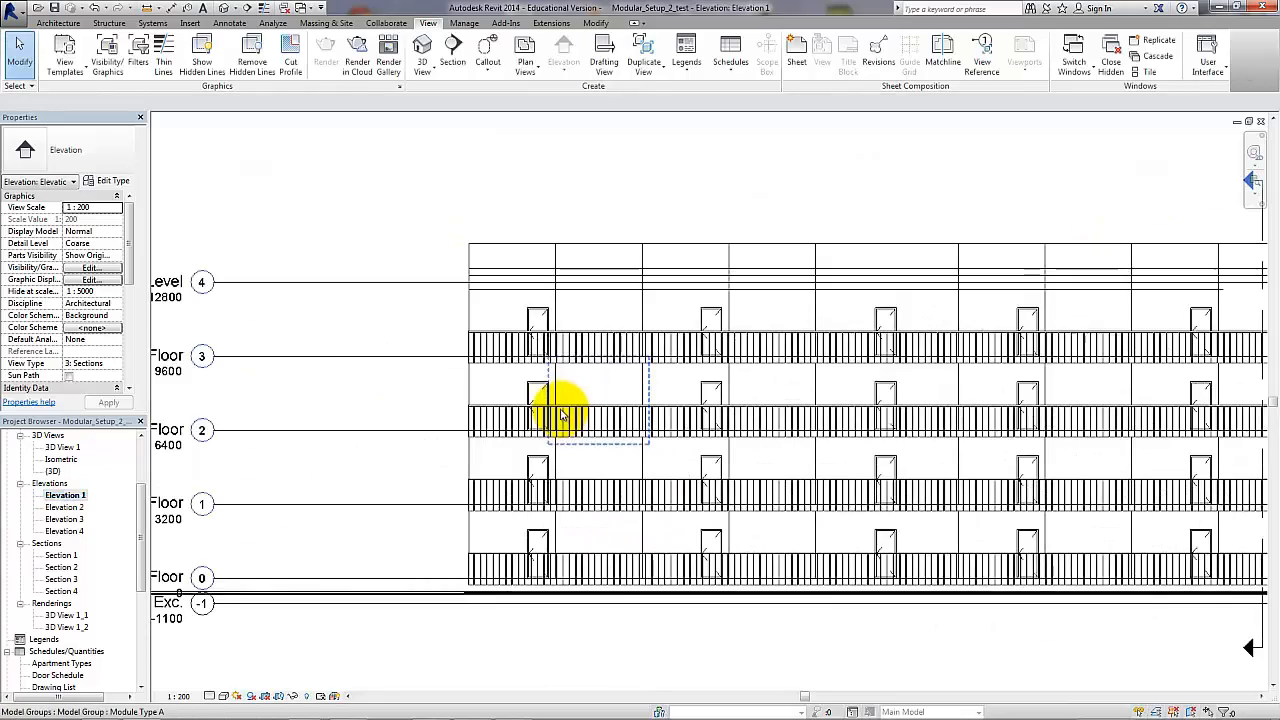
middle_click_drag(760, 494, 450, 470)
middle_click_drag(976, 480, 1045, 487)
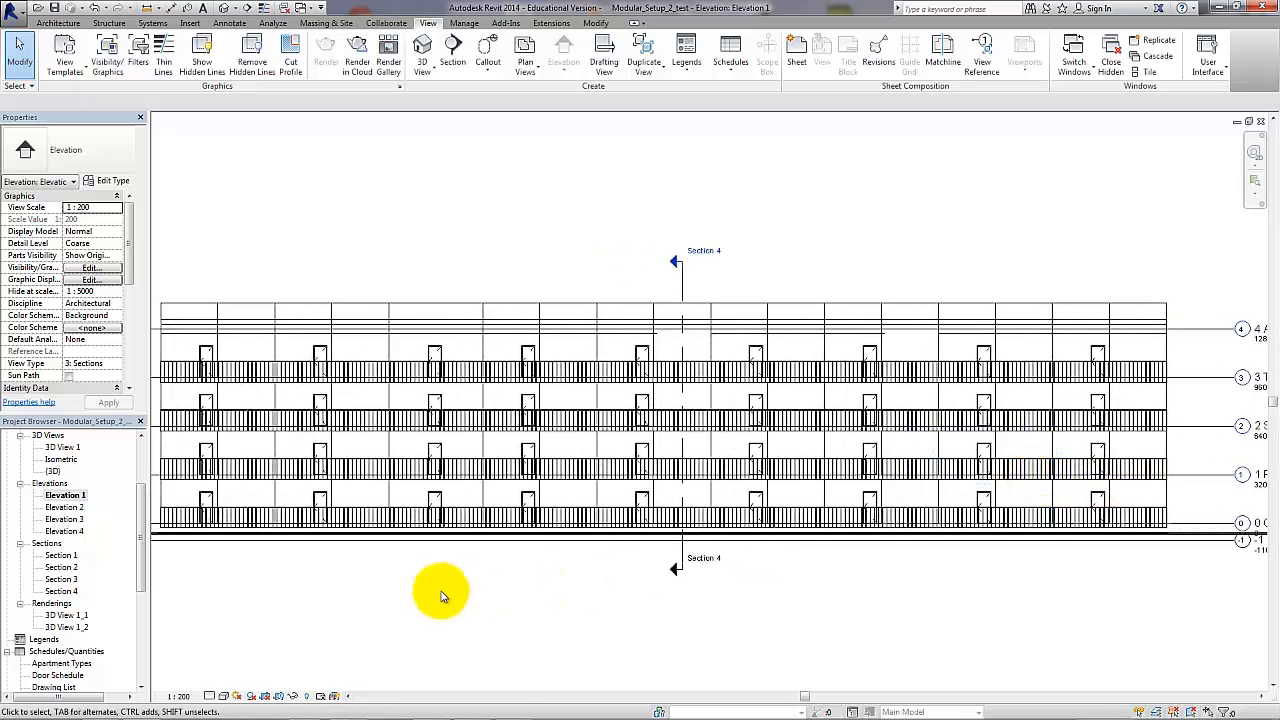
left_click(249, 696)
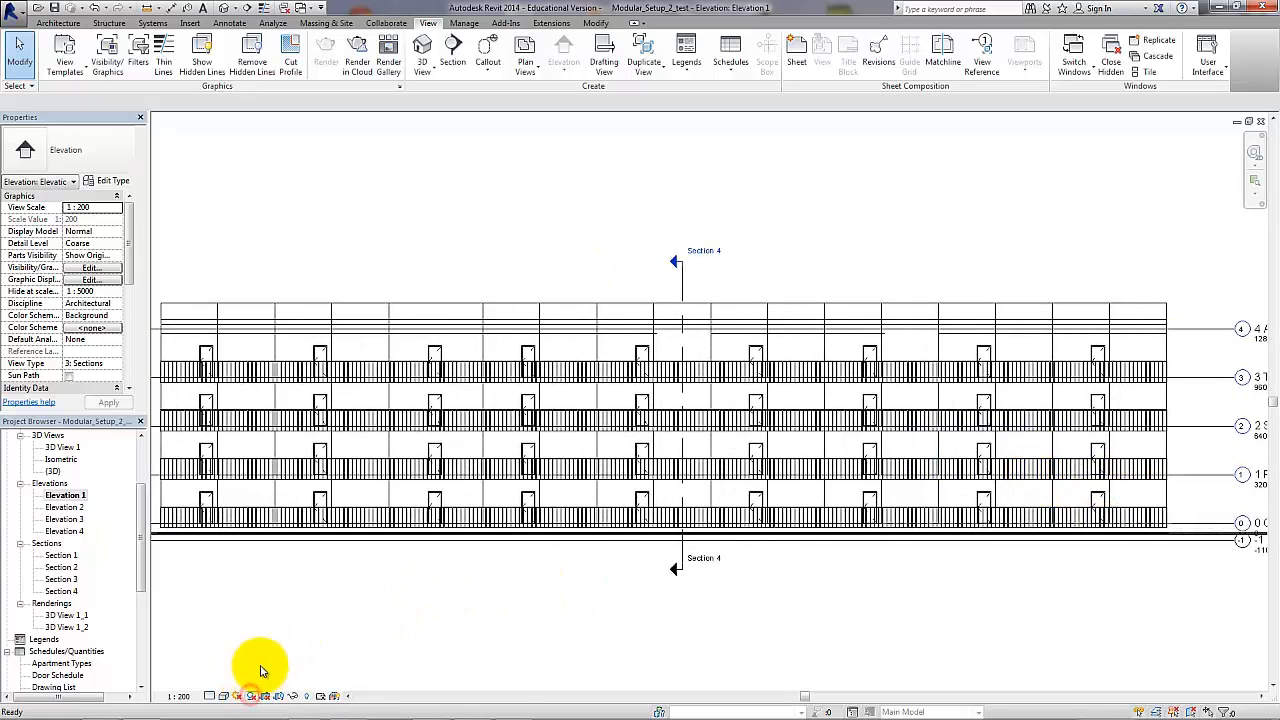
- Open Elevation 3 and apply the Section 4 Template properties to it
double_click(66, 519)
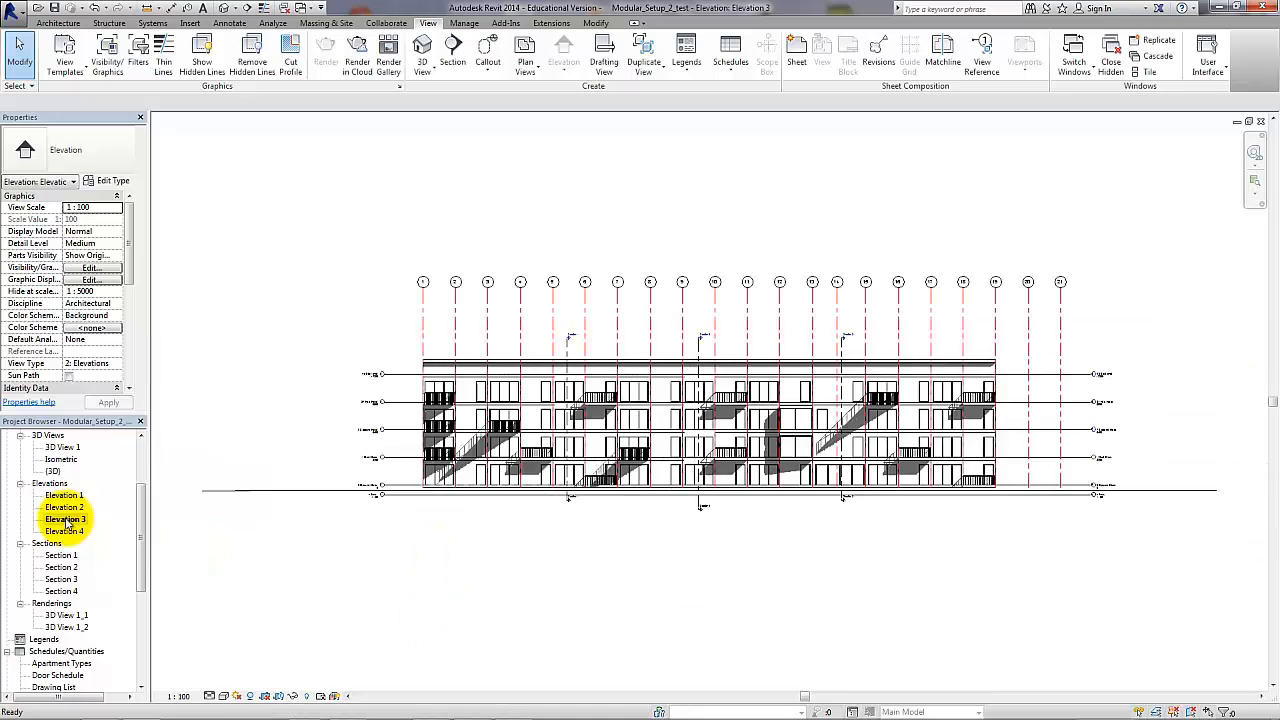
right_click(66, 520)
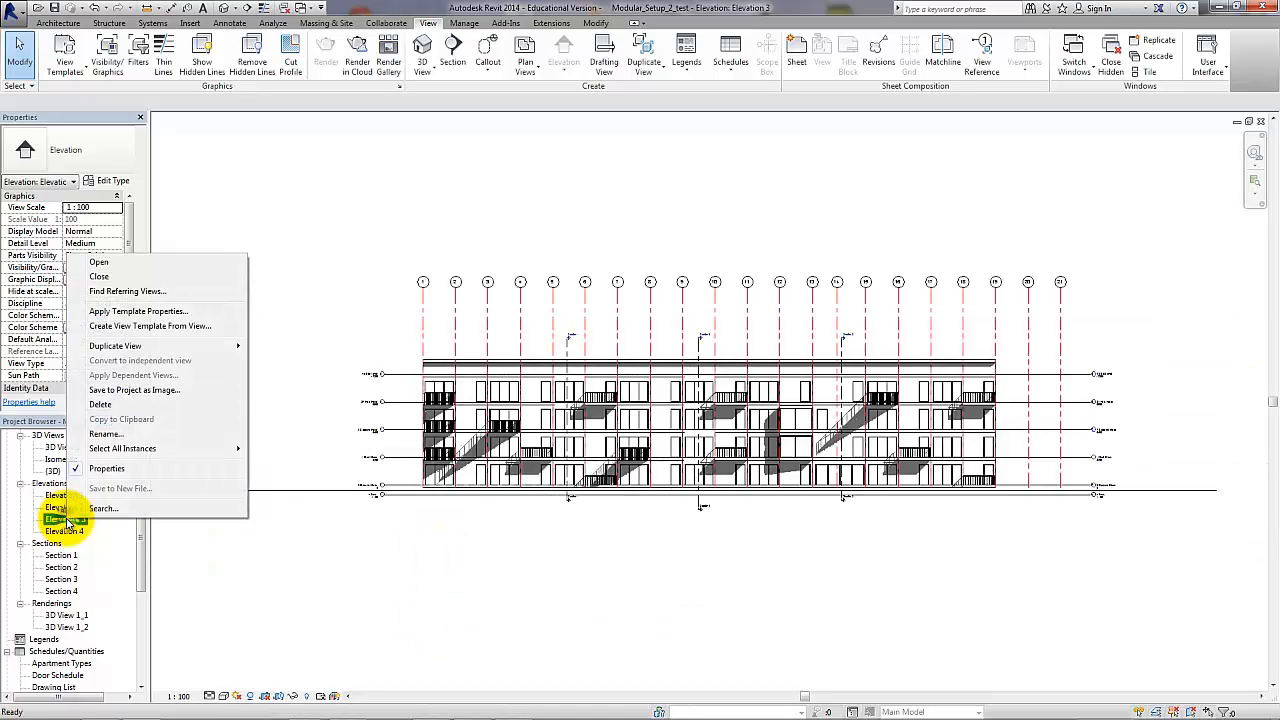
left_click(139, 312)
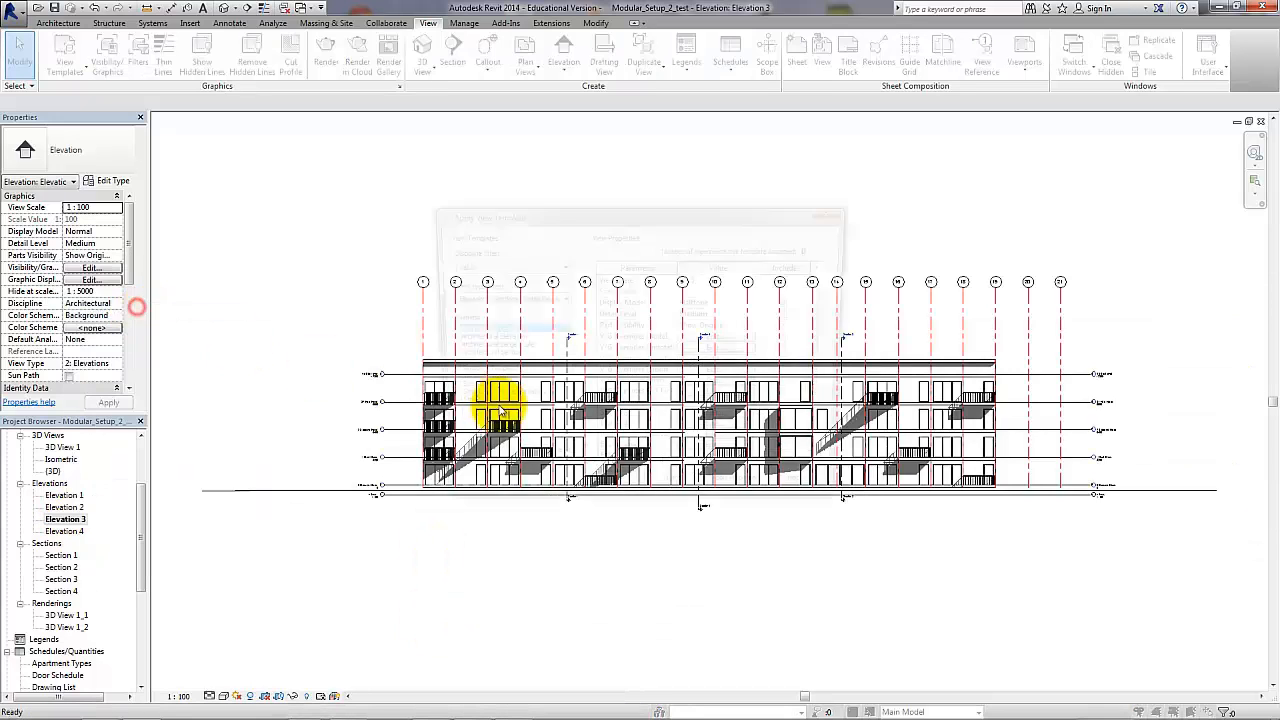
left_click(480, 373)
left_click(614, 497)
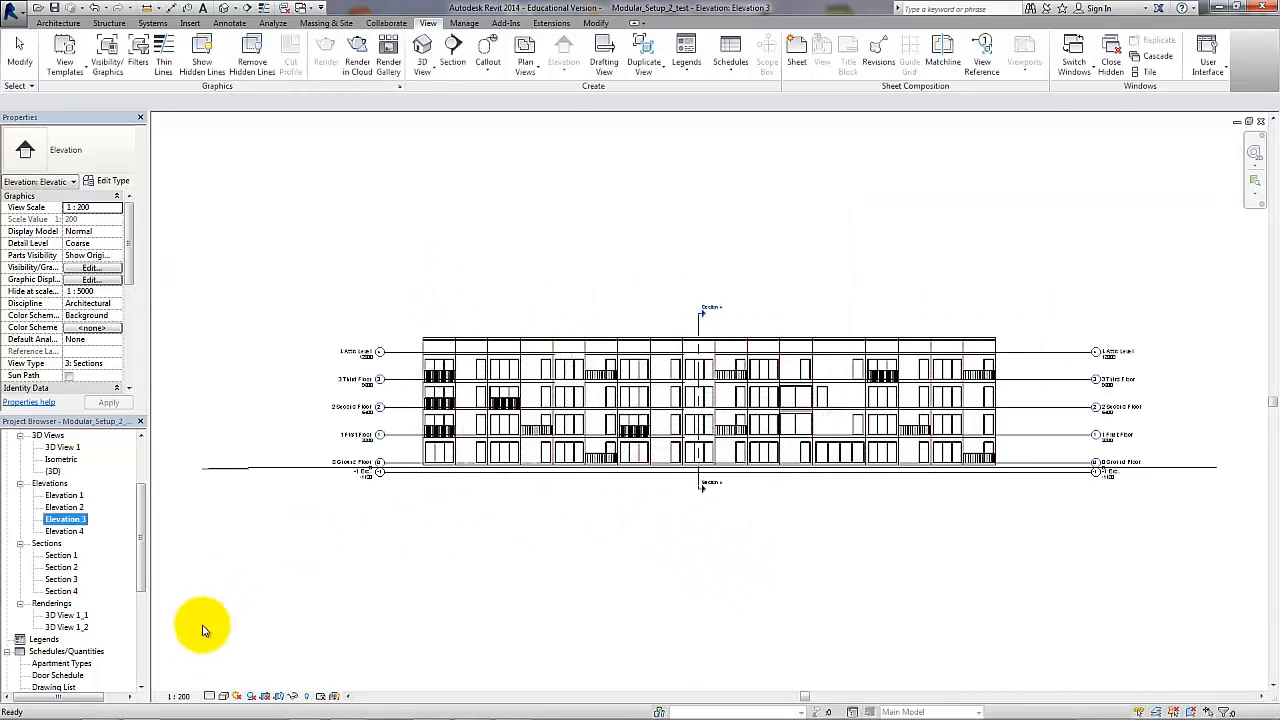
- Turn on shadows in Elevation 3 and inspect them around the balconies and stairs
left_click(253, 697)
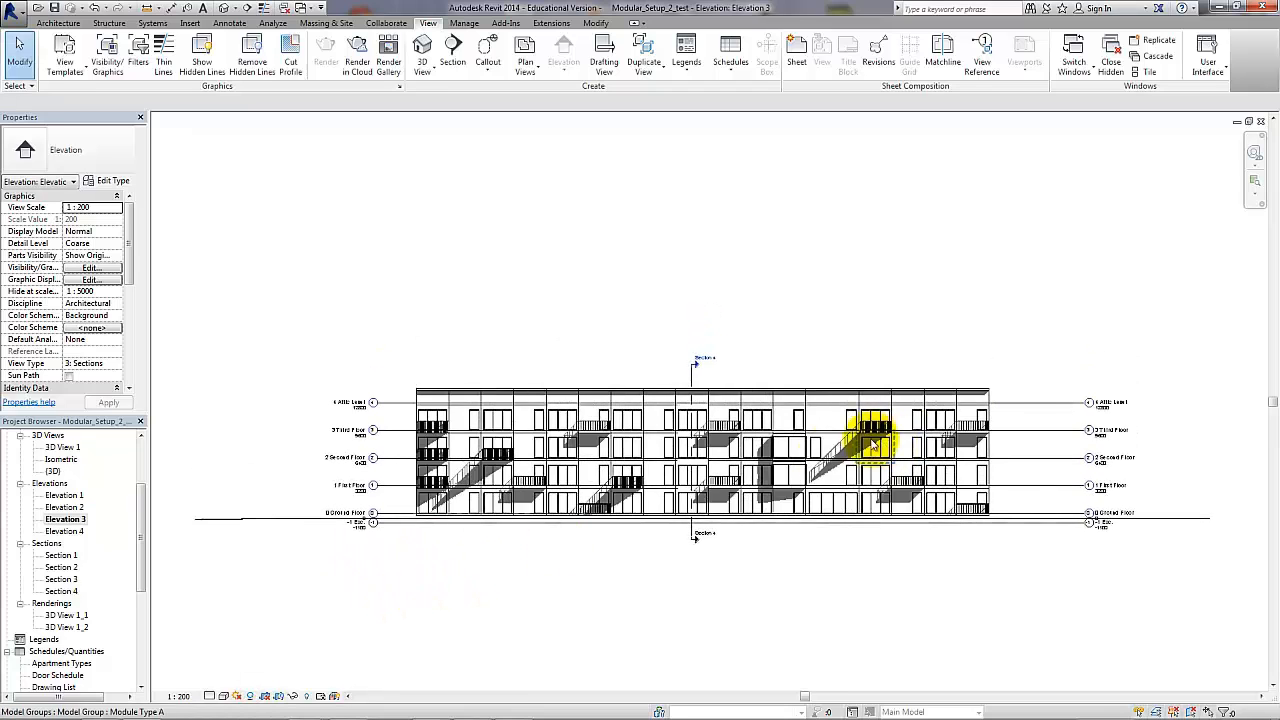
scroll(866, 437, "up", 5)
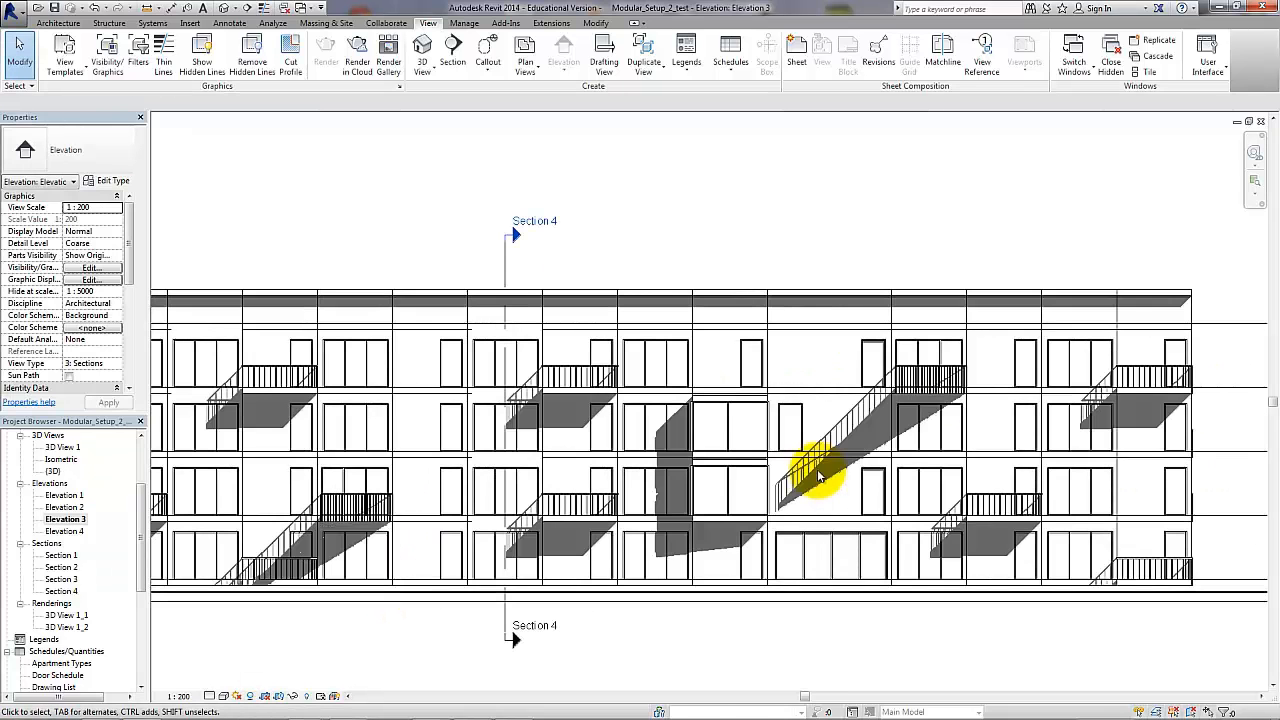
scroll(818, 478, "up", 2)
- Open the 0 Ground Floor plan, start the Wall command and open the layer structure of Modular Wall_Type 2
left_click(60, 23)
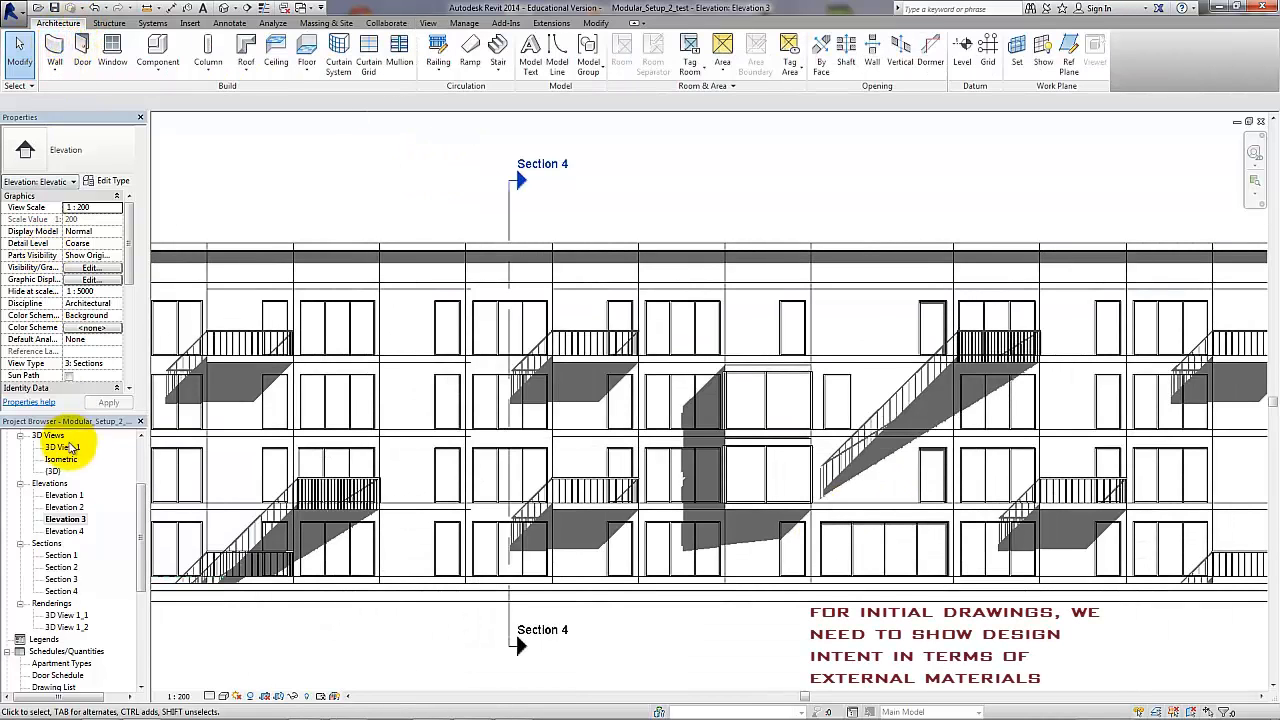
left_click_drag(142, 533, 150, 443)
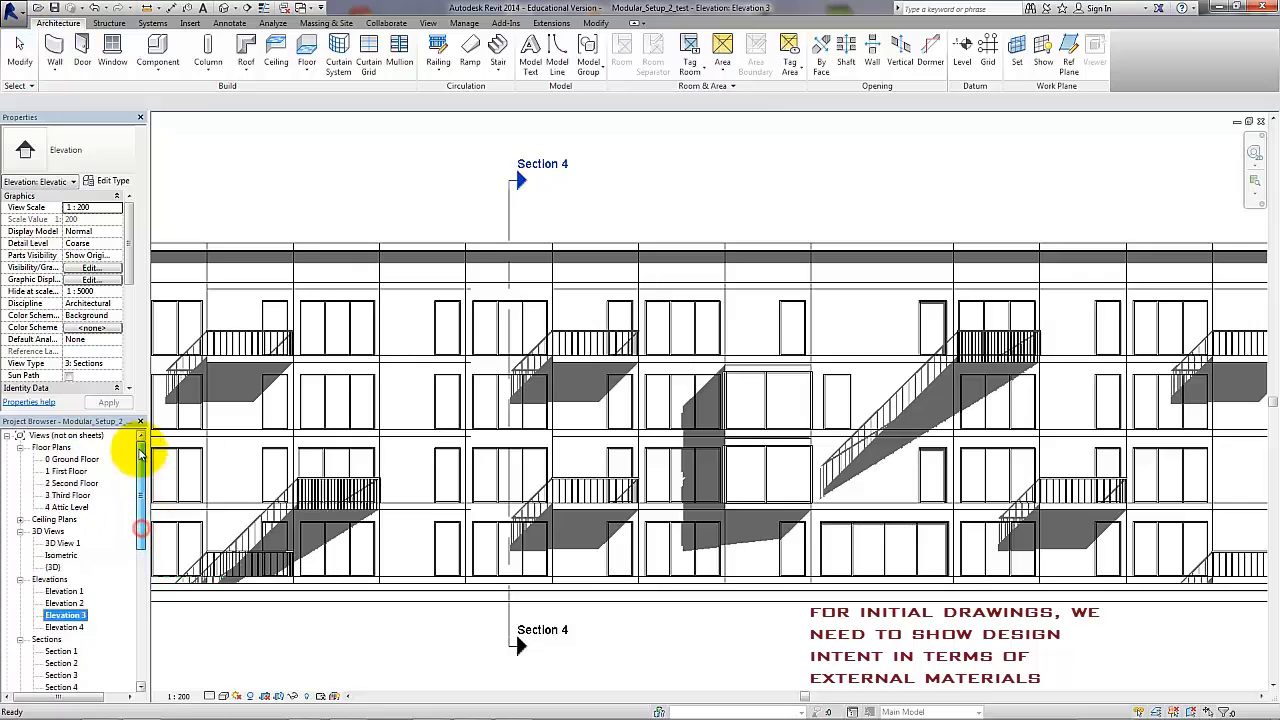
double_click(72, 459)
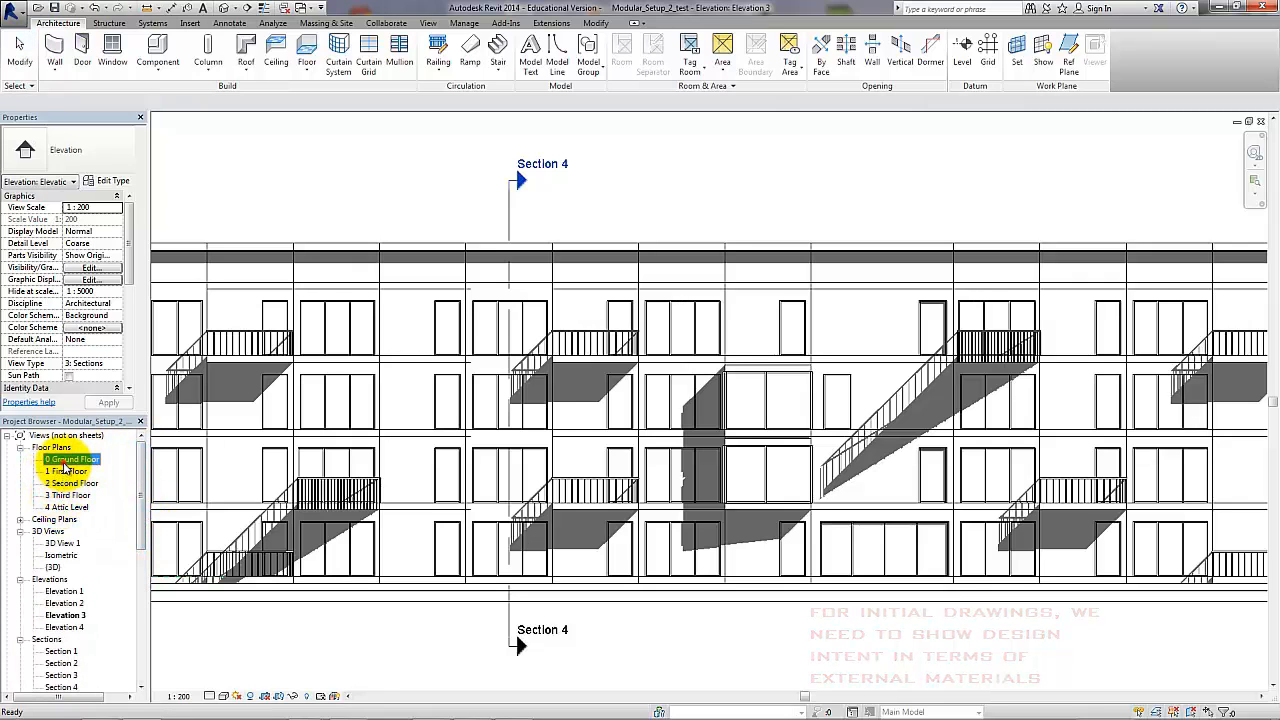
key("w")
key("a")
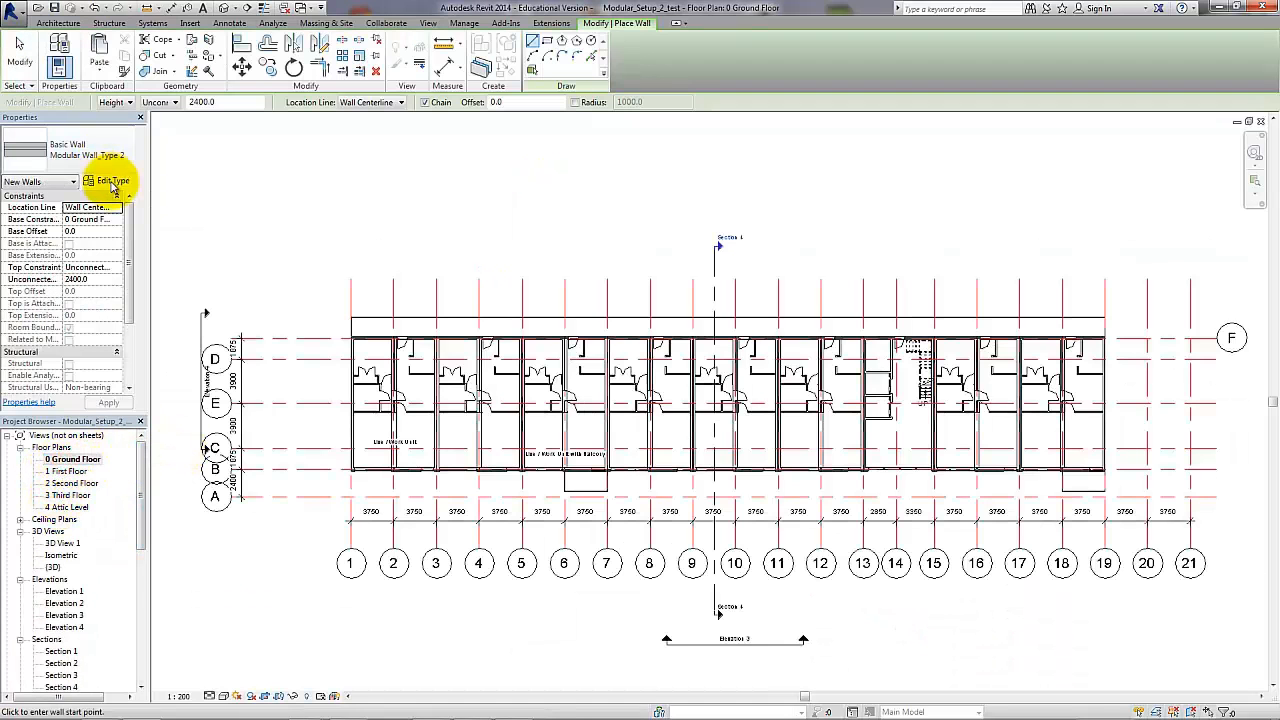
left_click(106, 180)
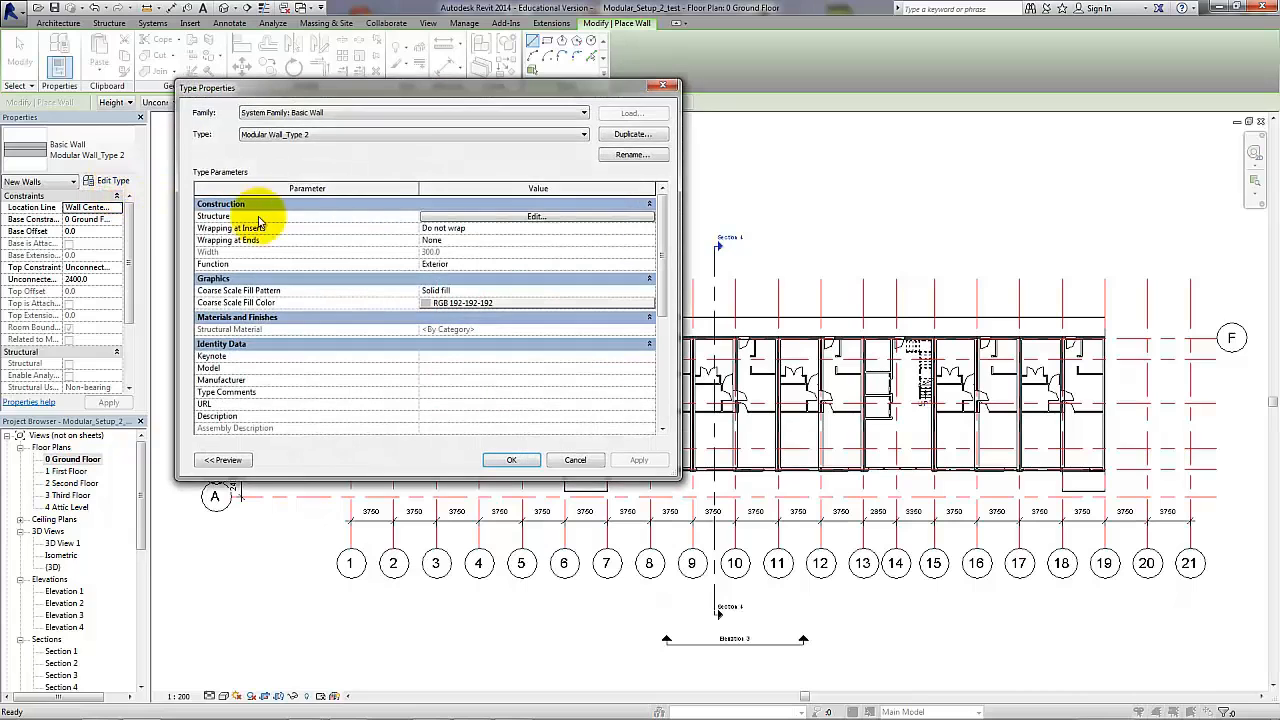
left_click(452, 216)
- Search the materials for wood and assign Siding, Clapboard to the wall's Finish 1 layer
left_click(395, 214)
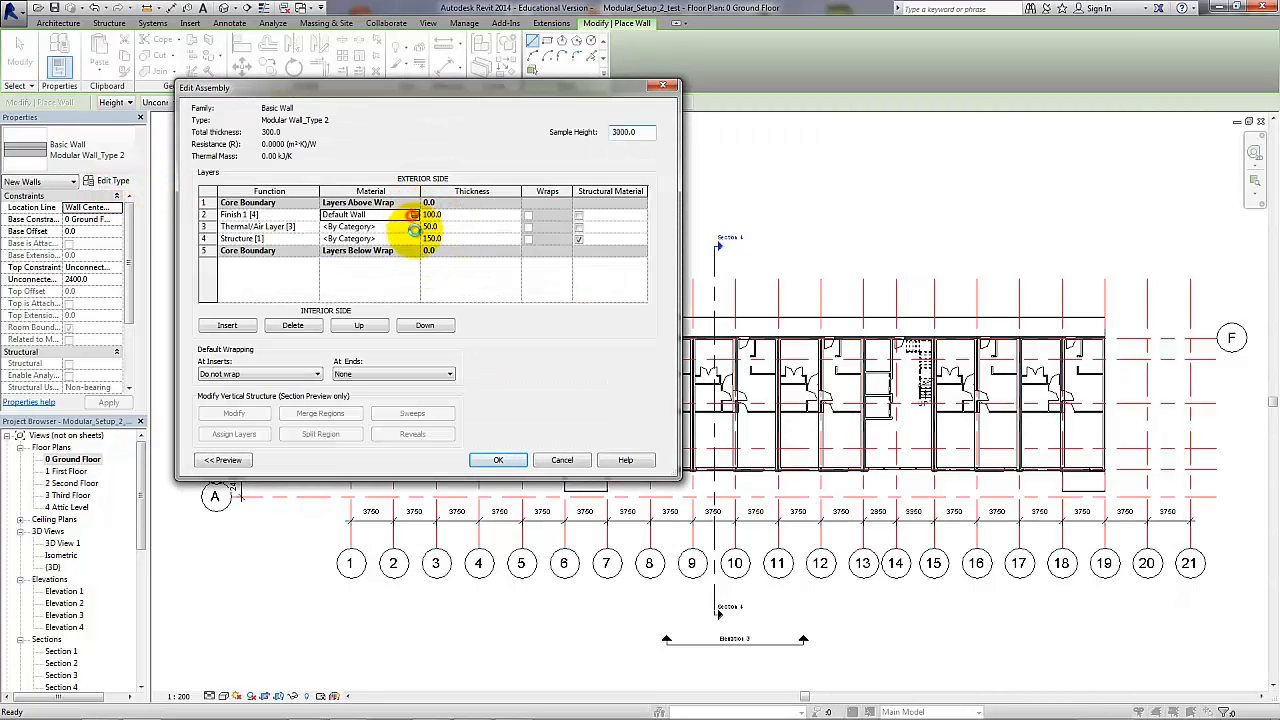
left_click(413, 215)
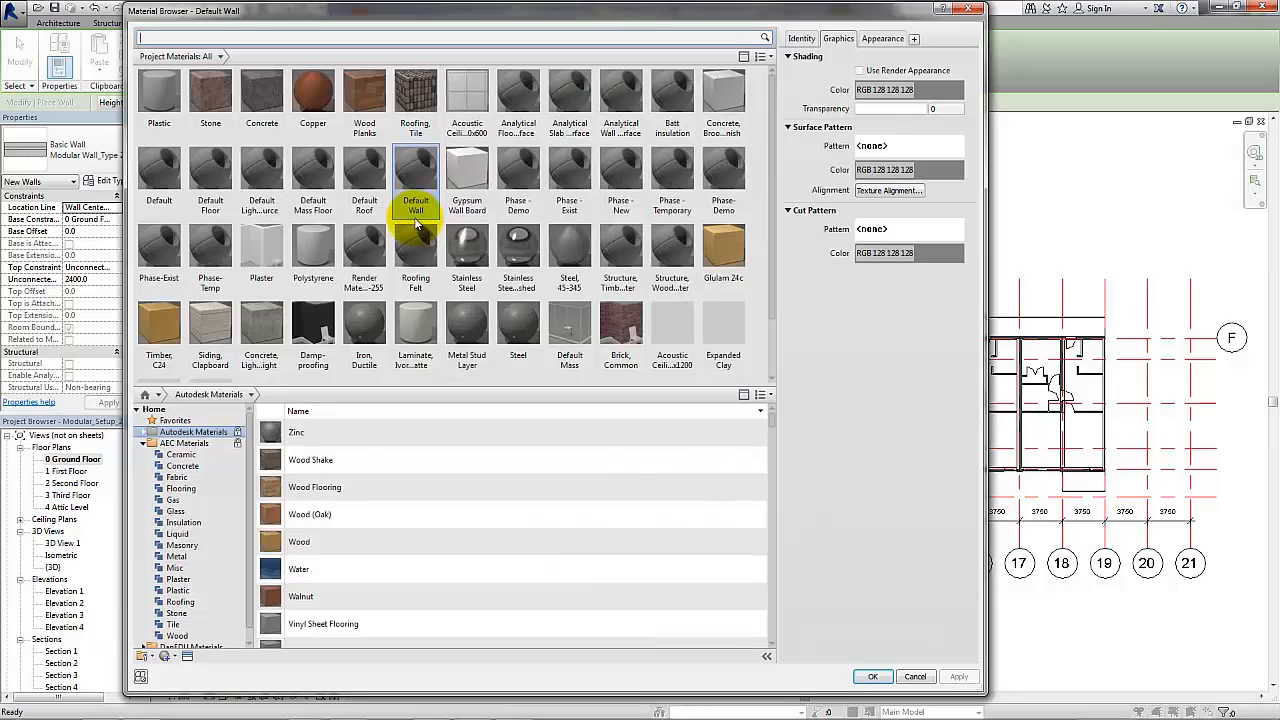
left_click(268, 37)
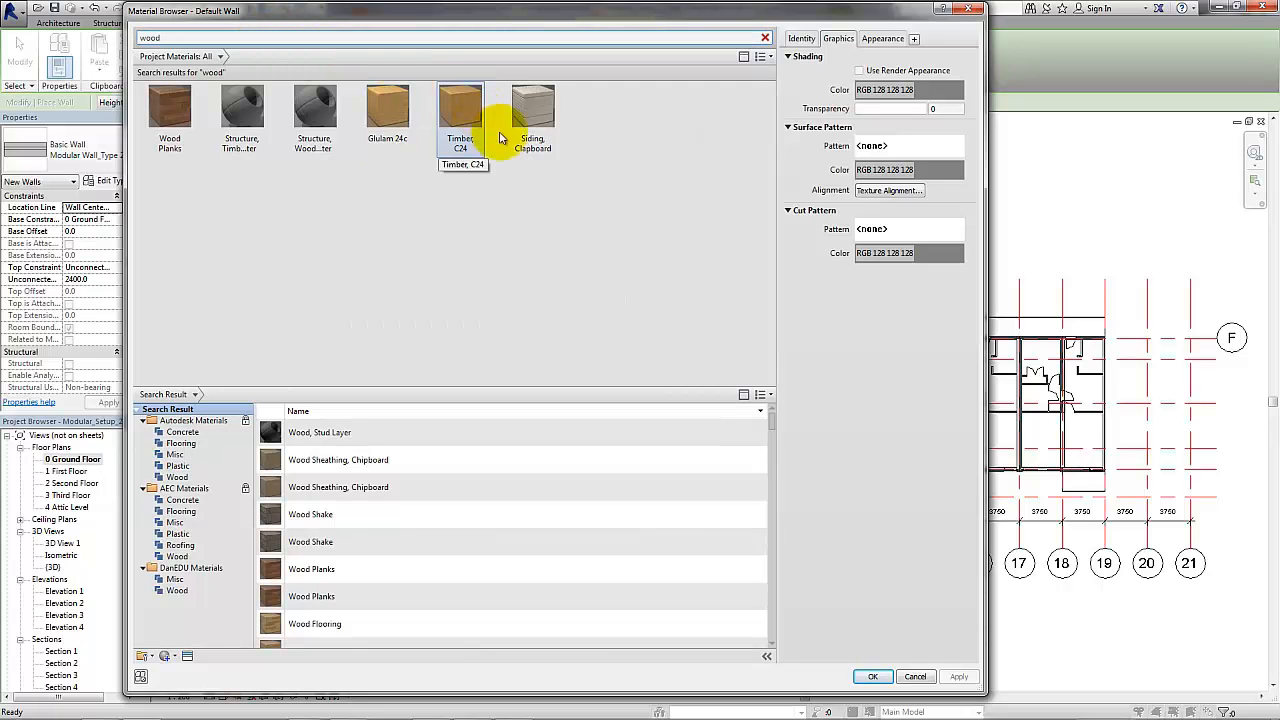
double_click(529, 124)
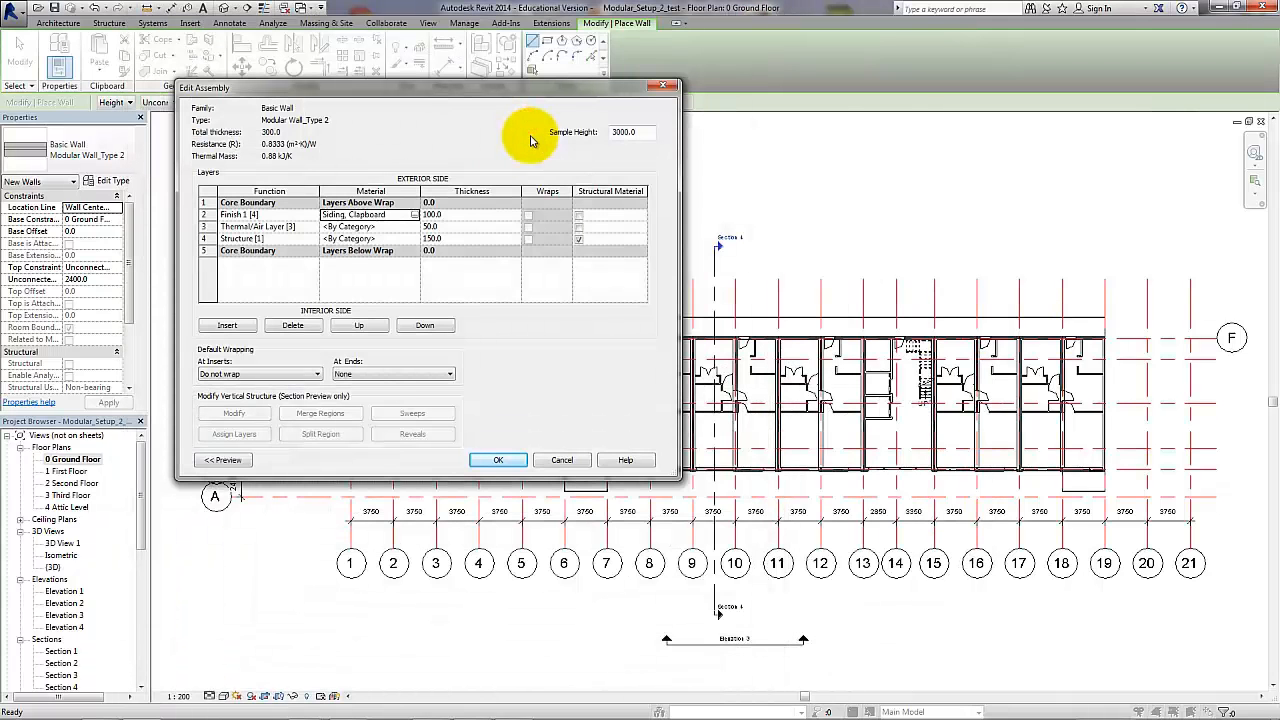
- Use the Horizontal 150mm model pattern as the surface pattern of the Siding, Clapboard material
left_click(414, 216)
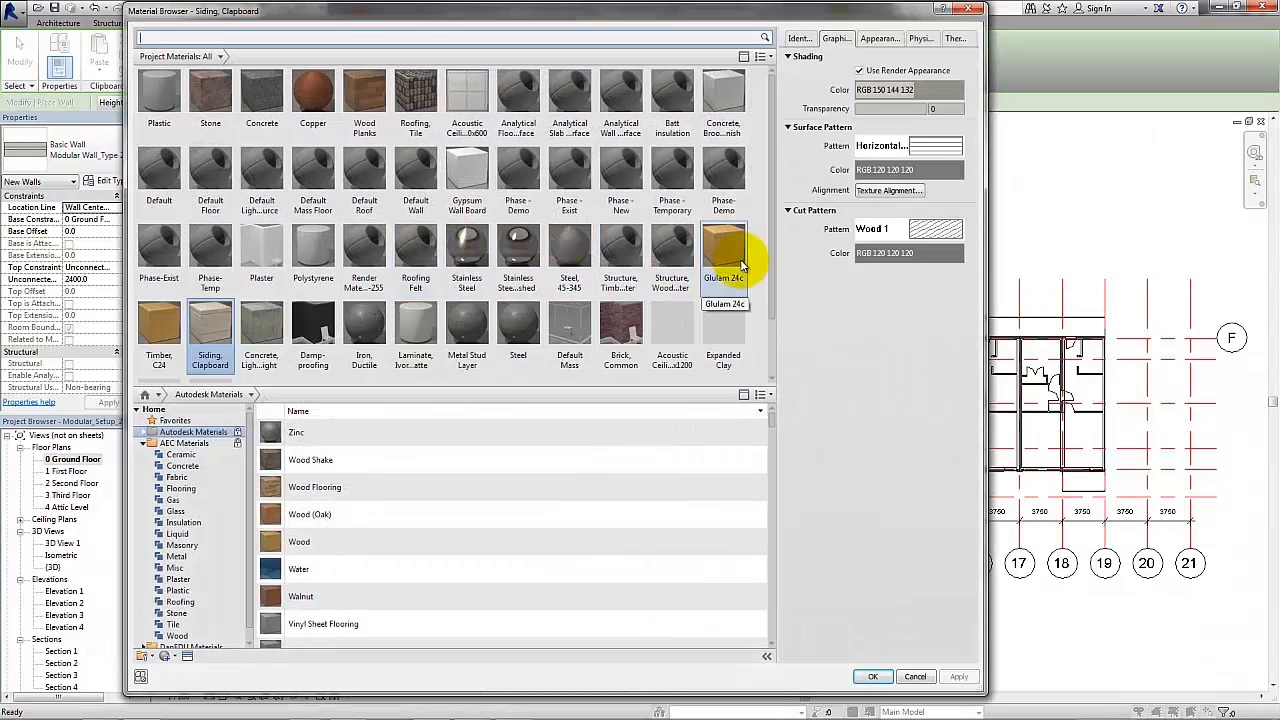
left_click(932, 148)
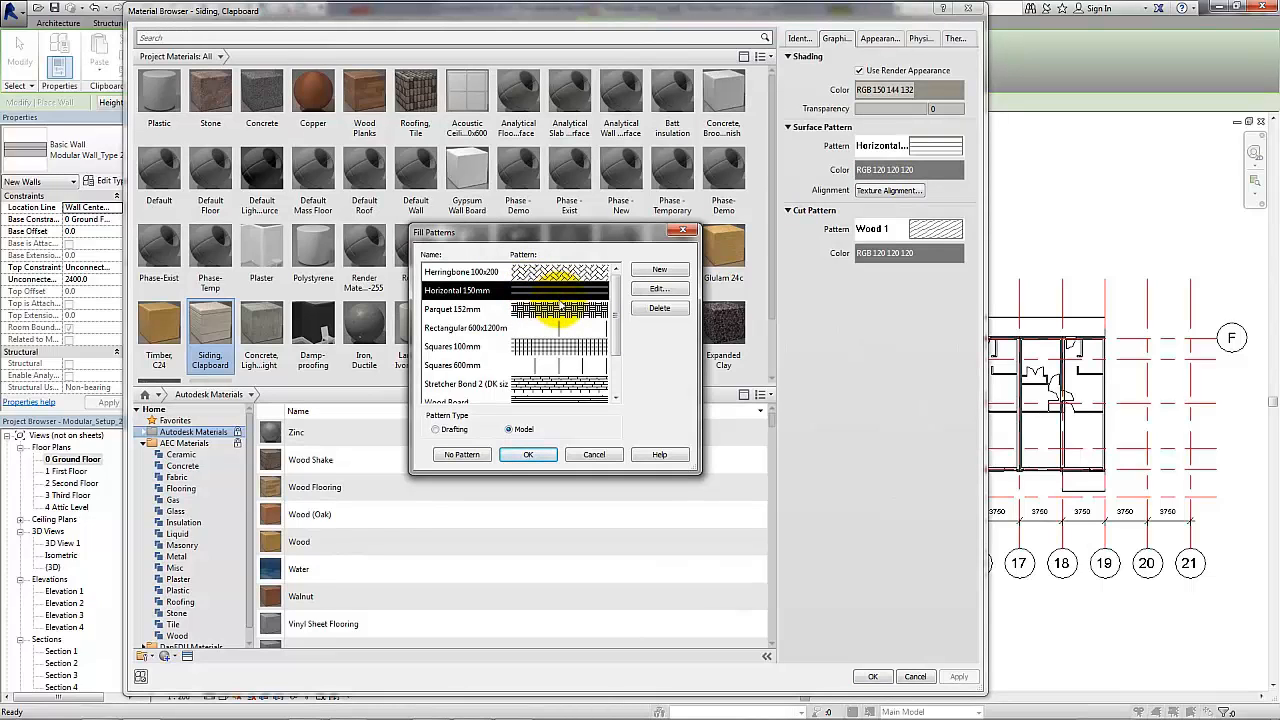
left_click(528, 454)
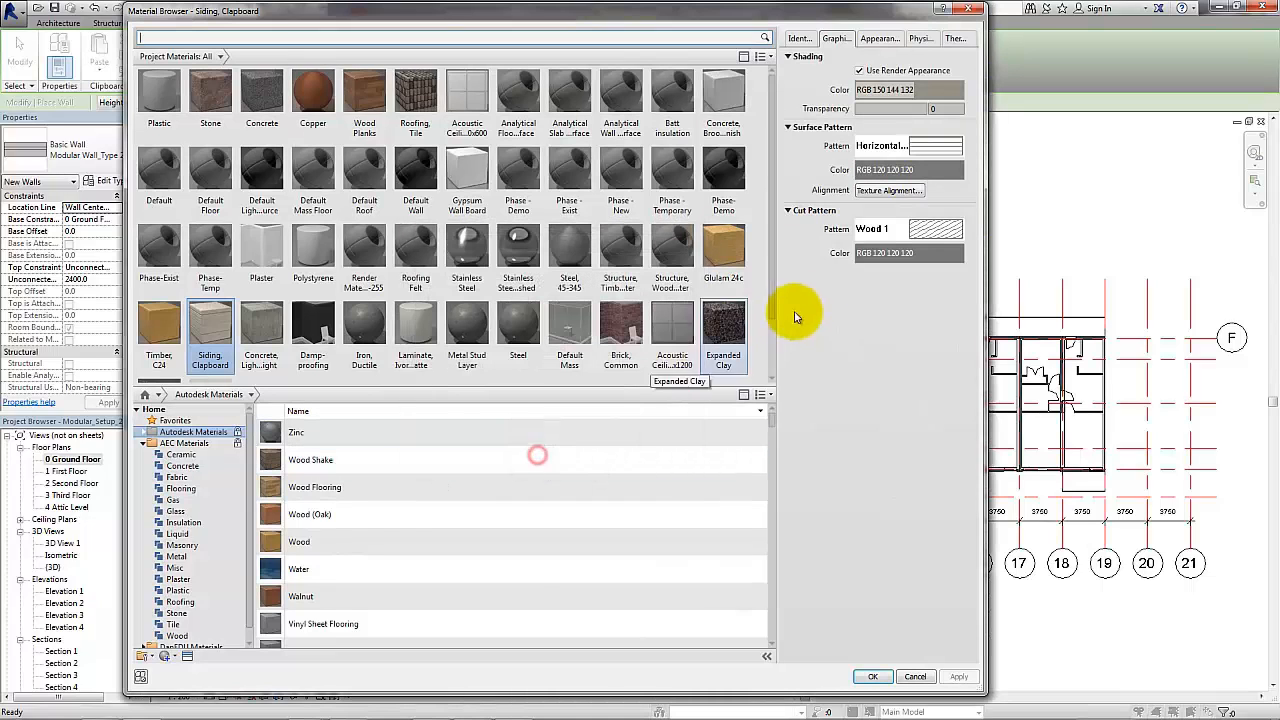
- Align the render appearance of the Siding, Clapboard material with its horizontal surface pattern by shifting the texture vertically
left_click(889, 190)
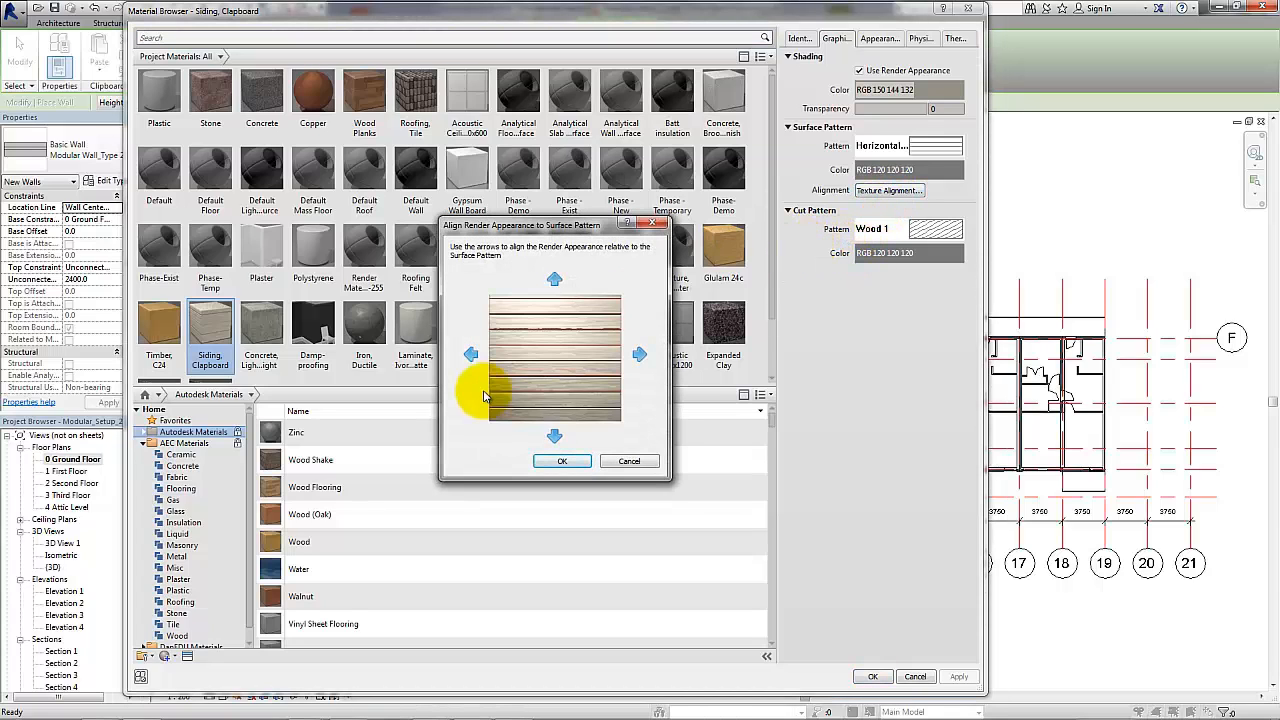
left_click(555, 436)
left_click(555, 436)
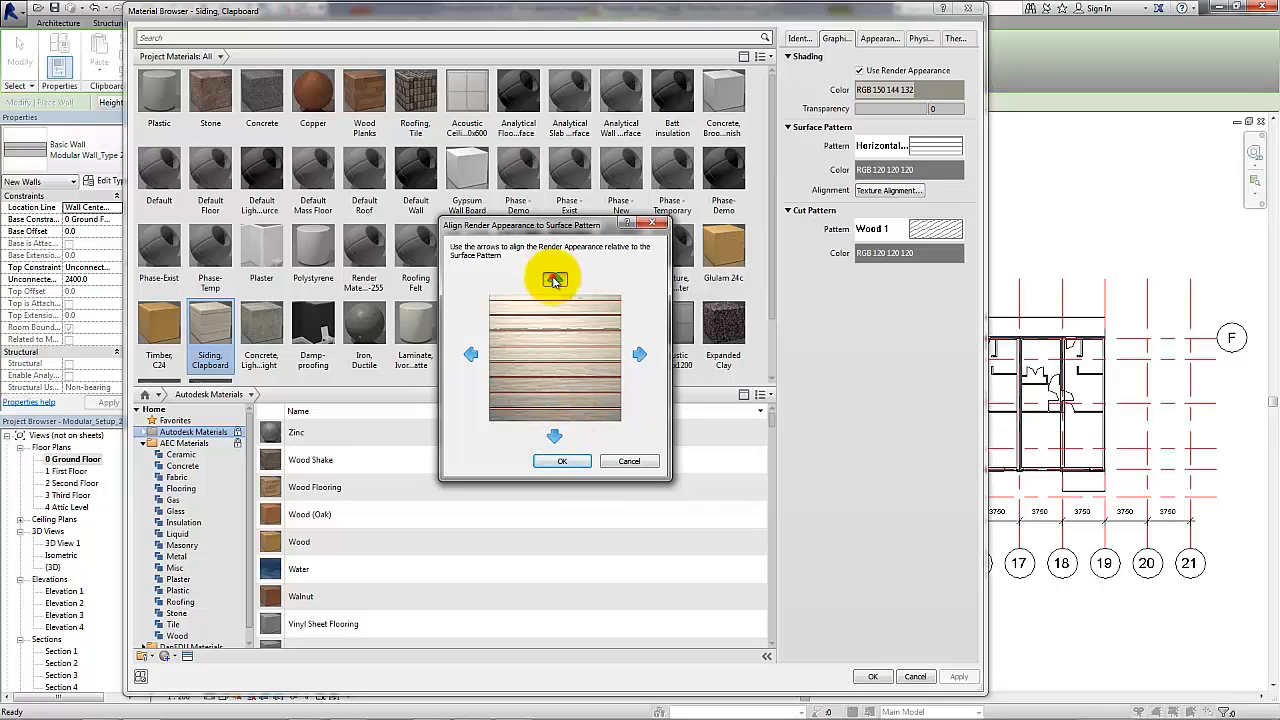
left_click(554, 280)
left_click(565, 461)
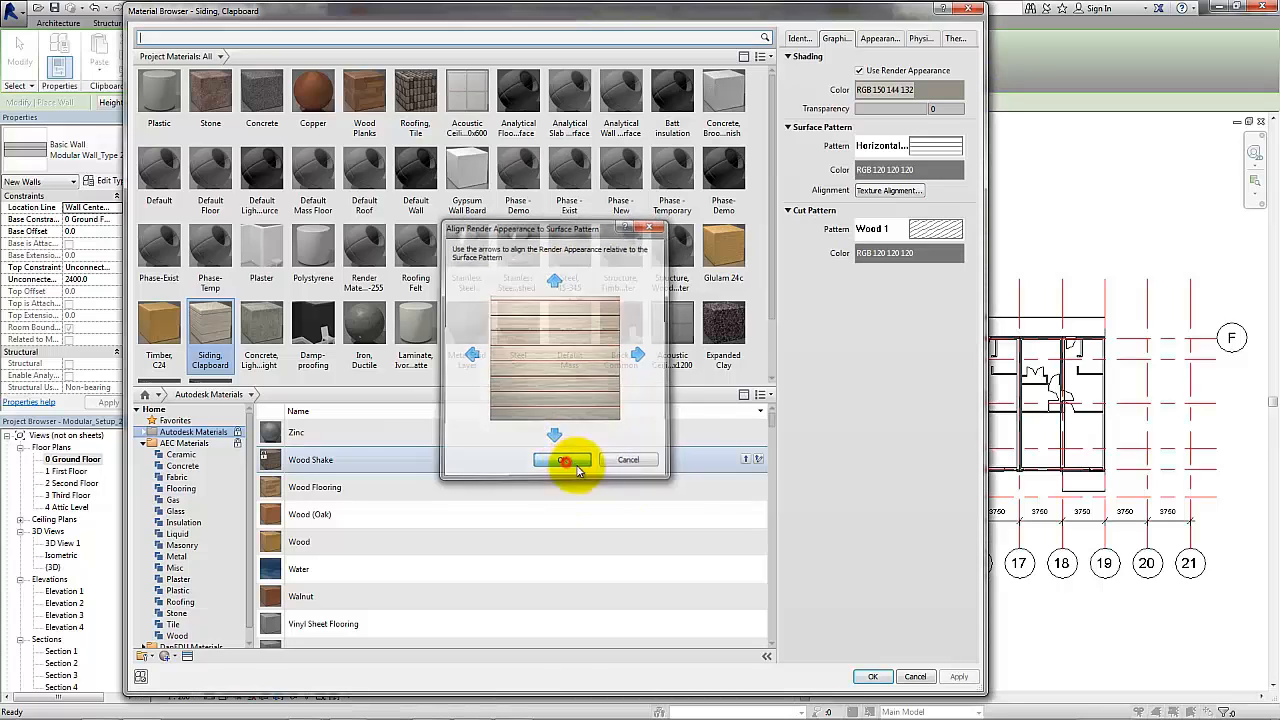
- Apply the Siding, Clapboard material changes and confirm the layer structure and type properties of Modular Wall_Type 2
left_click(959, 676)
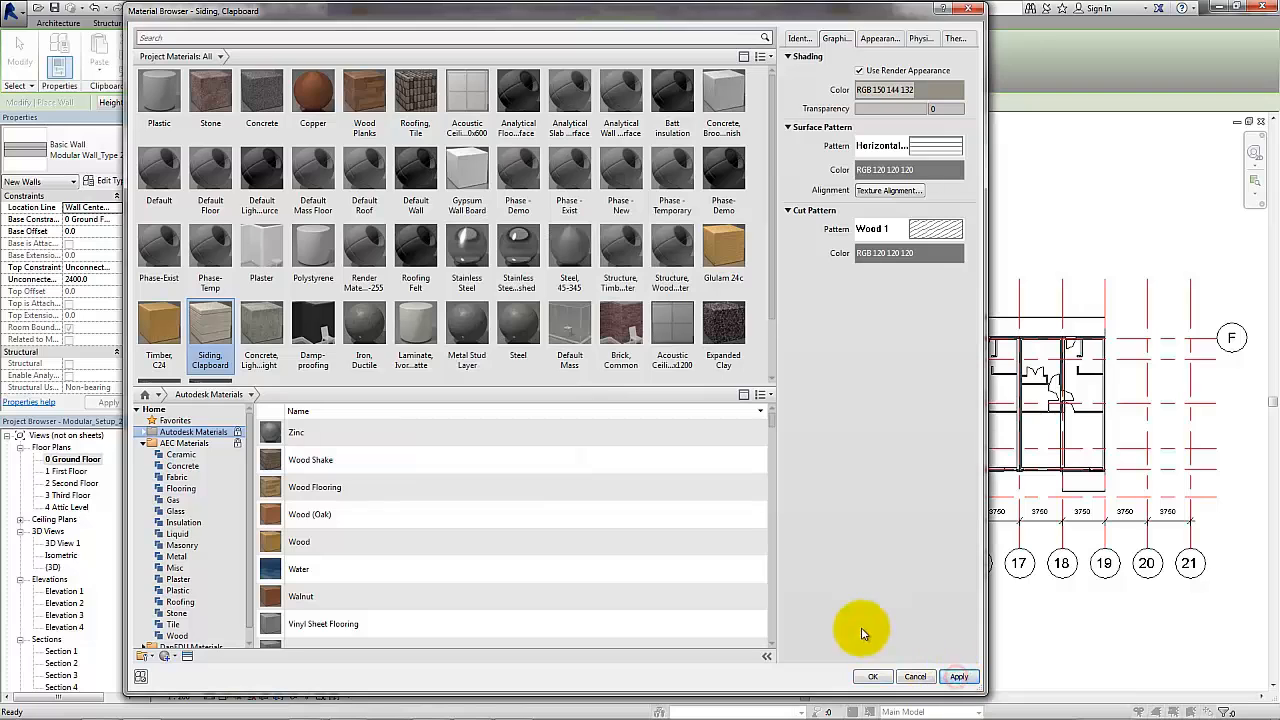
left_click(871, 676)
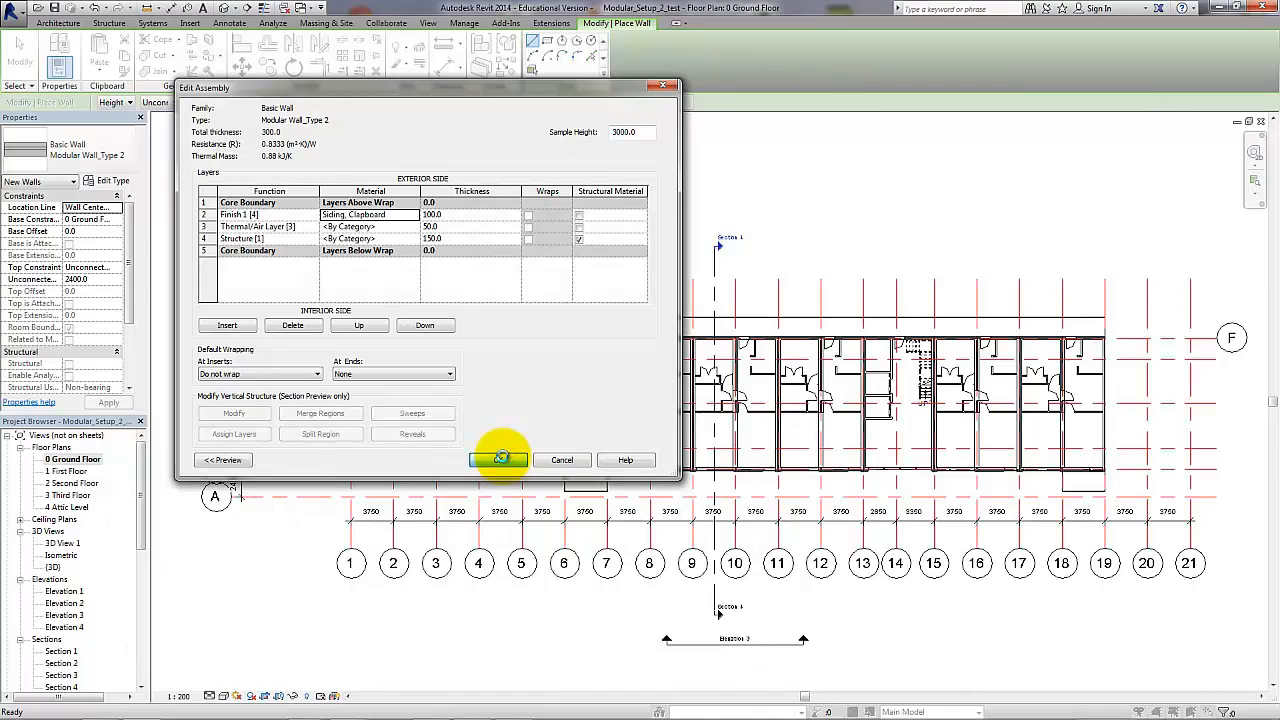
left_click(500, 459)
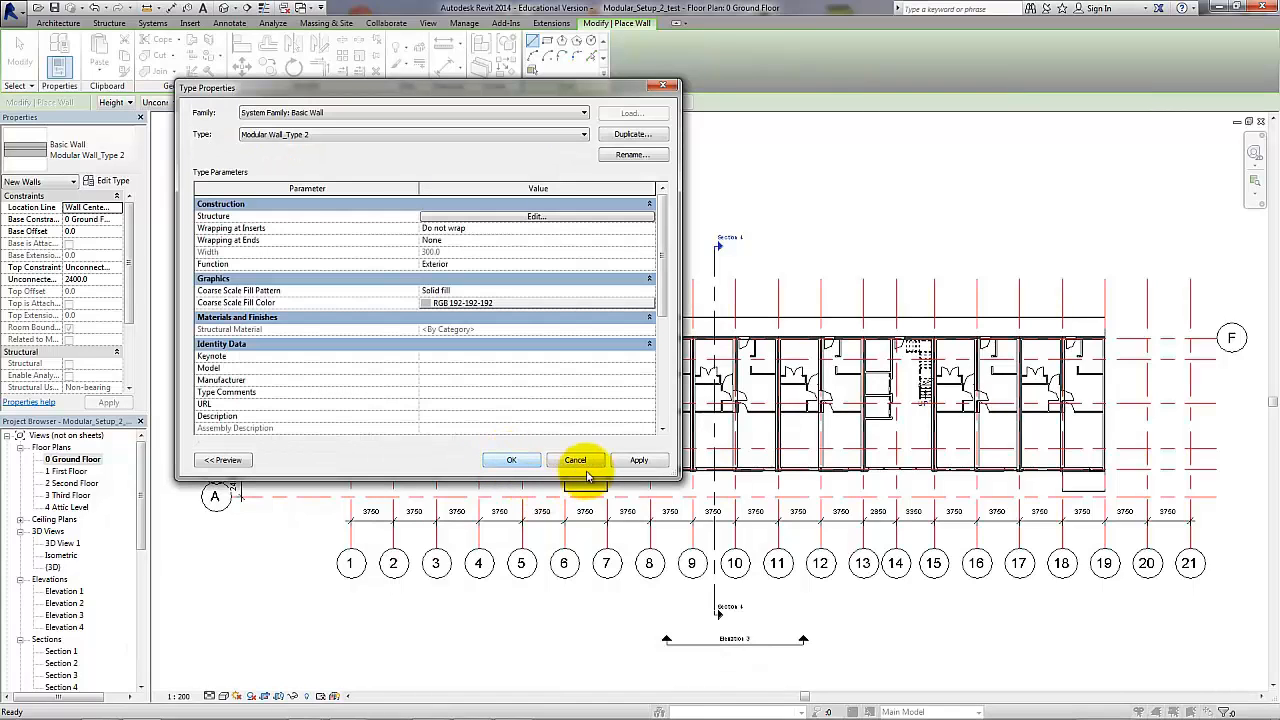
left_click(625, 466)
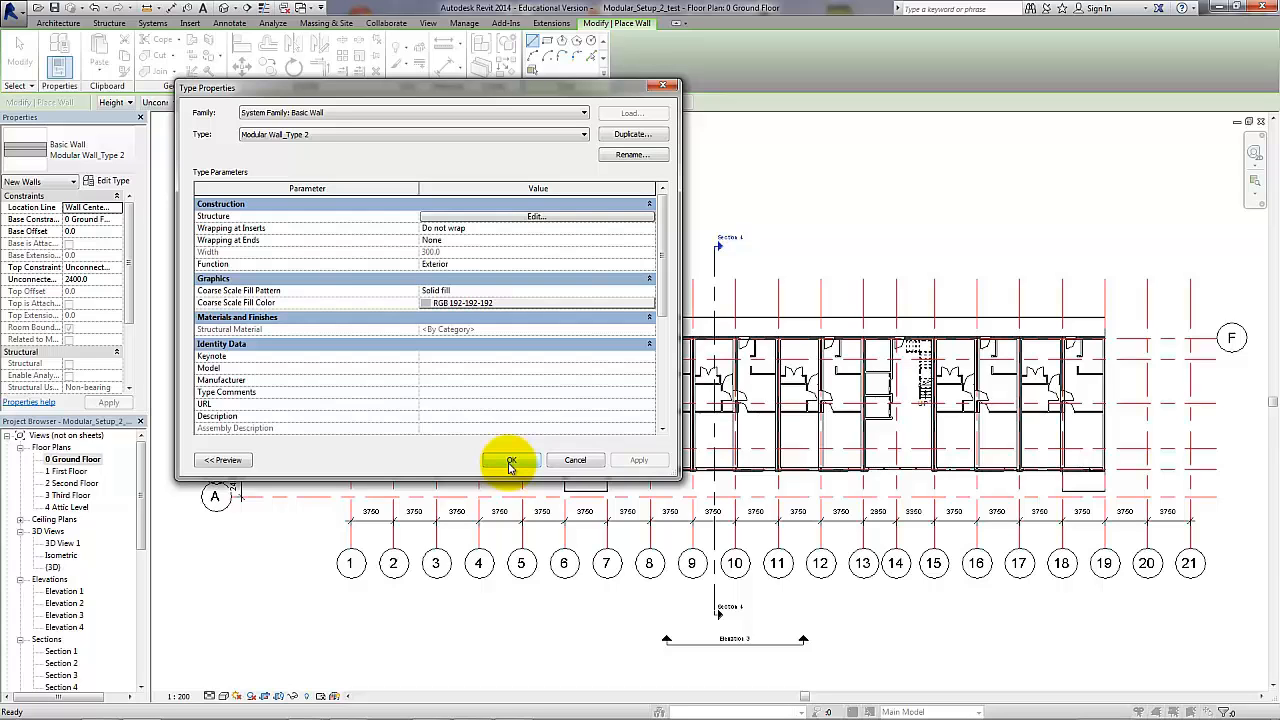
left_click(509, 462)
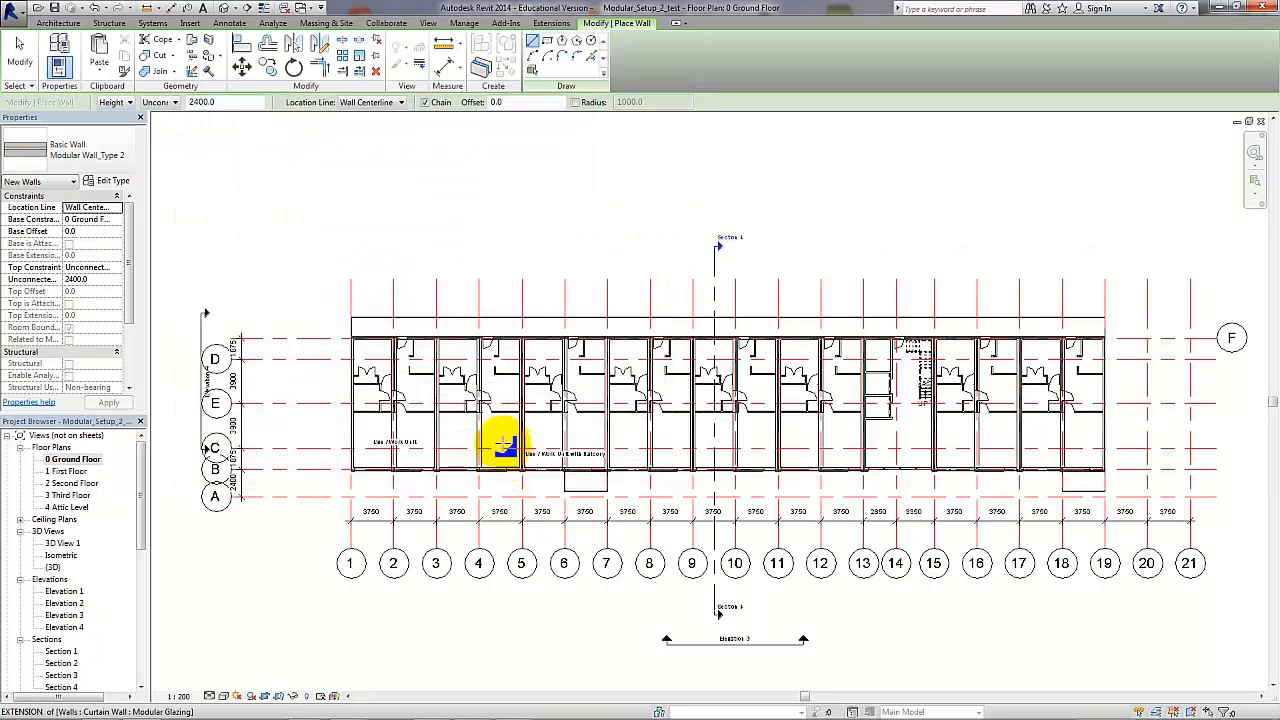
- Rename the view 3D View 1 as Perspective to South
left_click(72, 545)
right_click(72, 545)
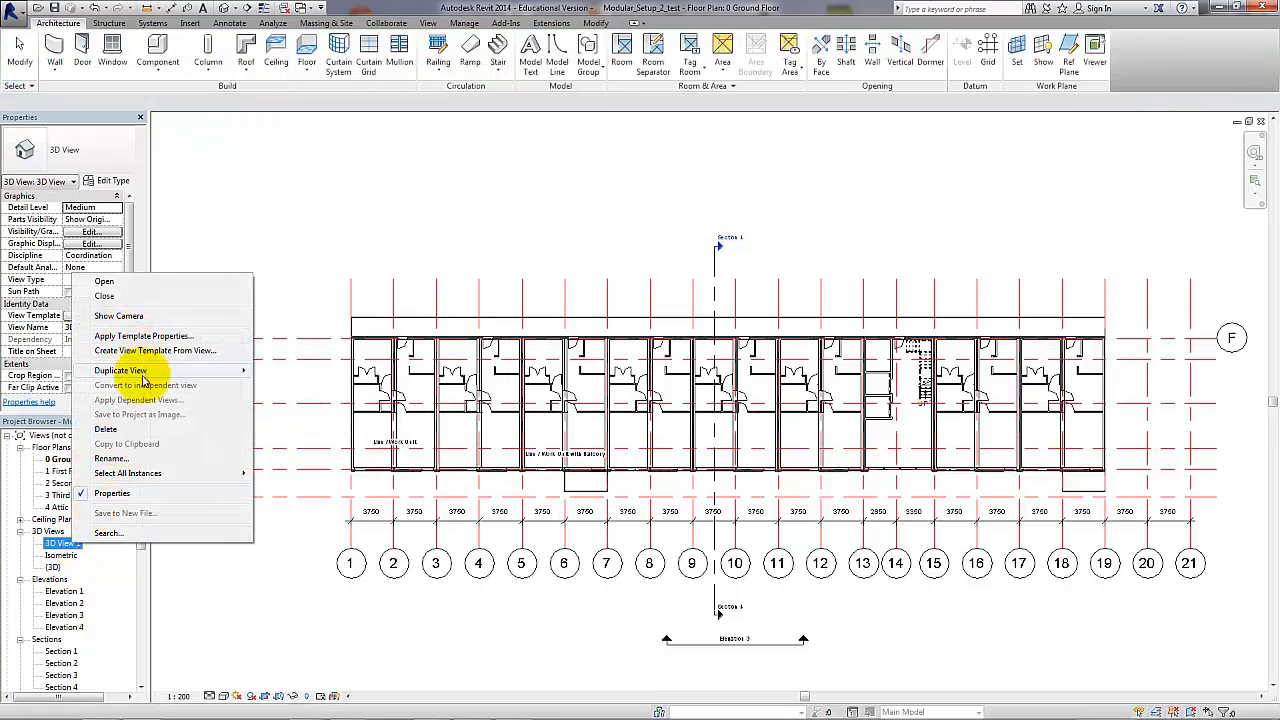
left_click(128, 458)
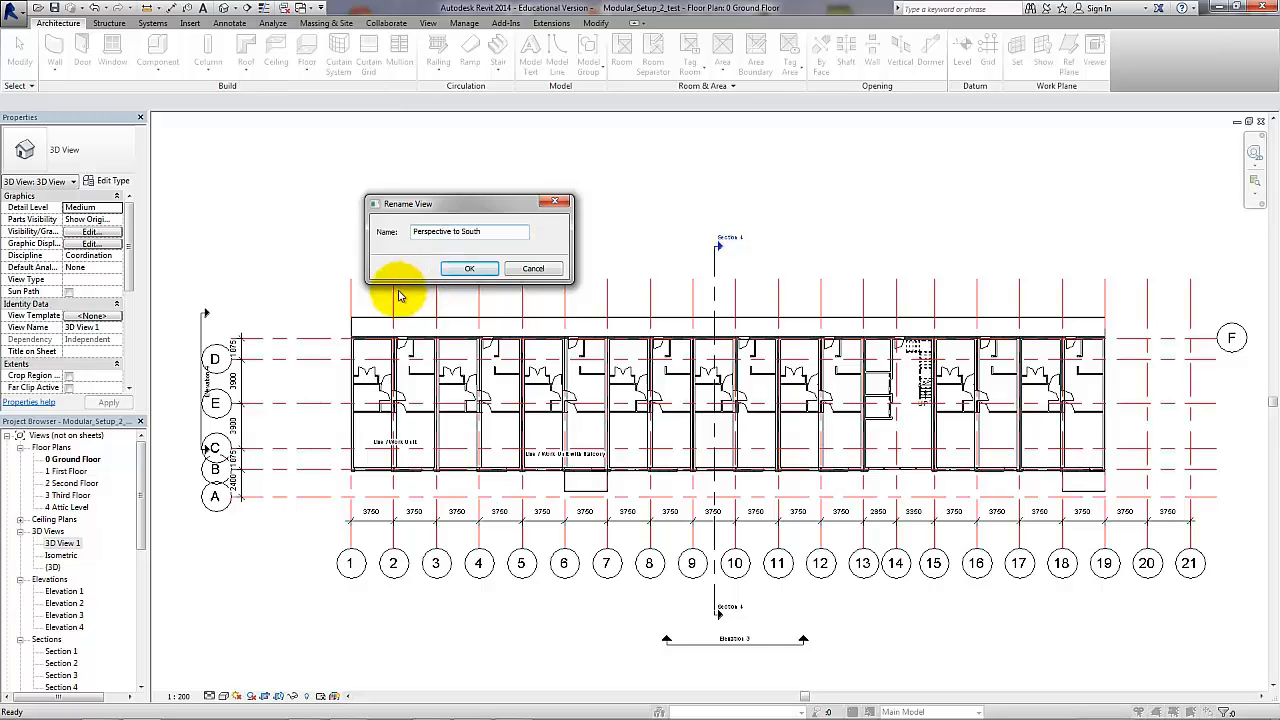
left_click(466, 268)
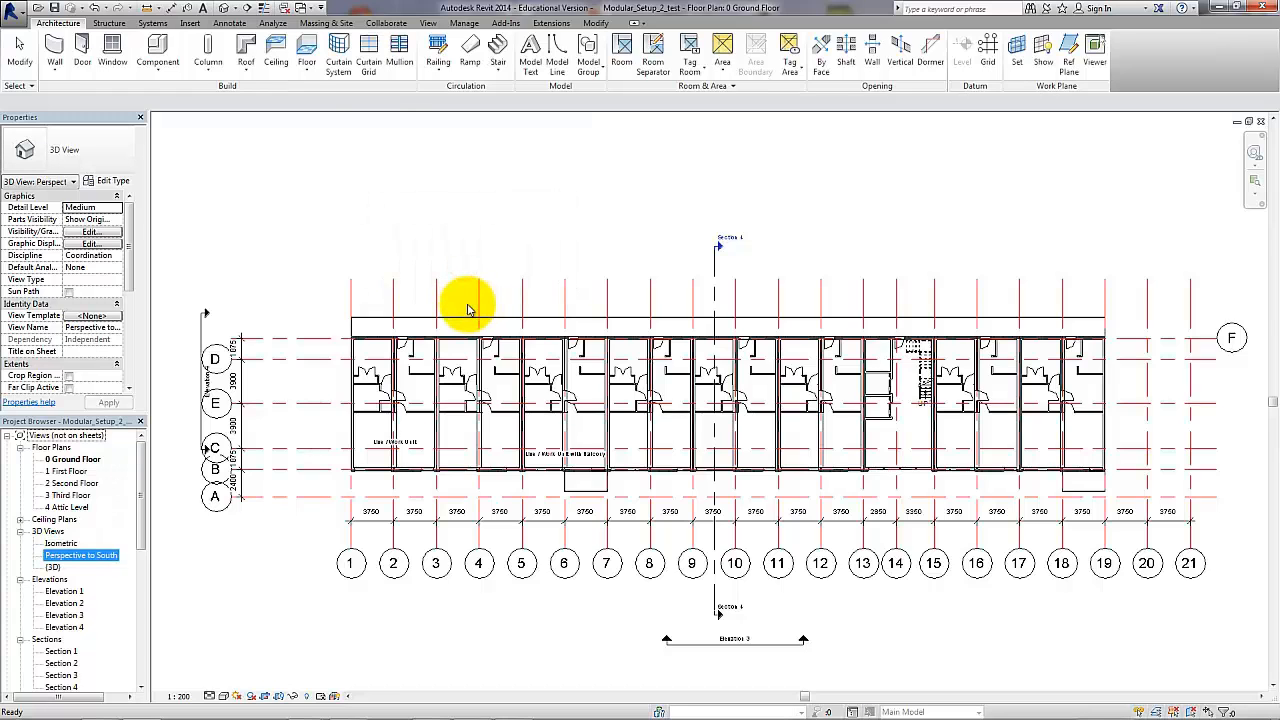
- Open the default 3D view and create a new sheet with the A1 metric_KEA_v1 title block
left_click(224, 9)
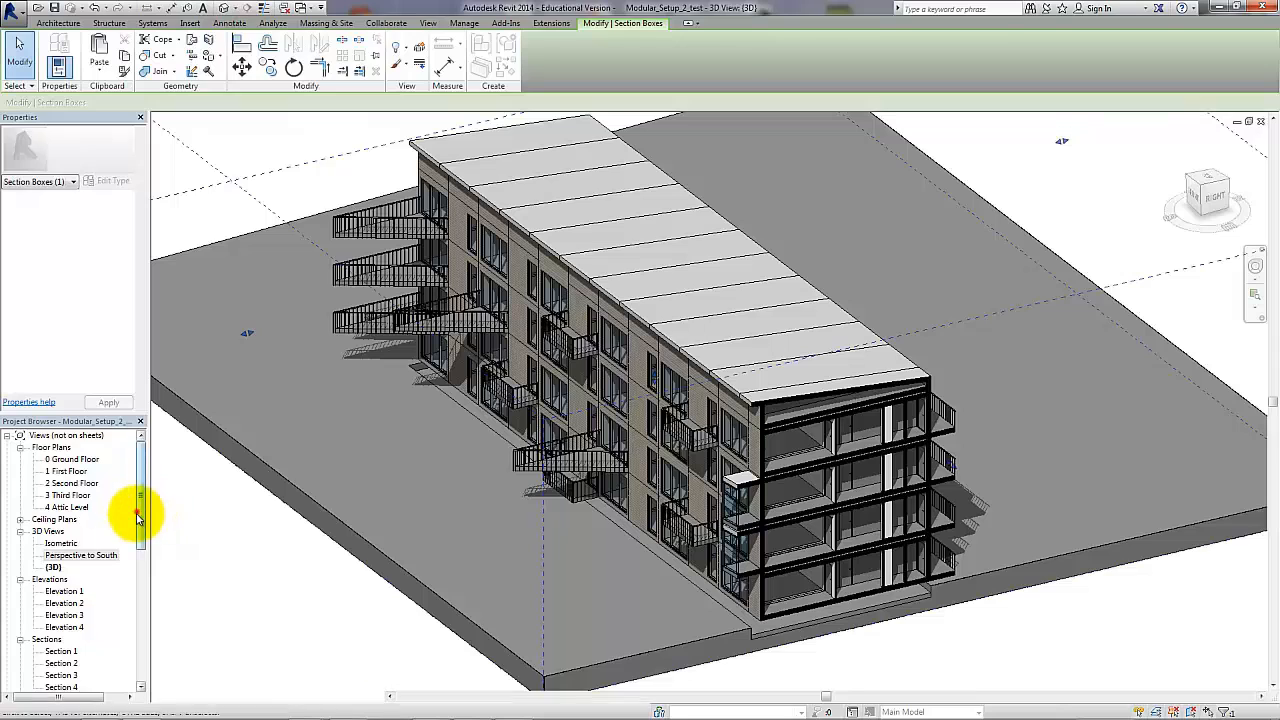
left_click_drag(137, 517, 149, 663)
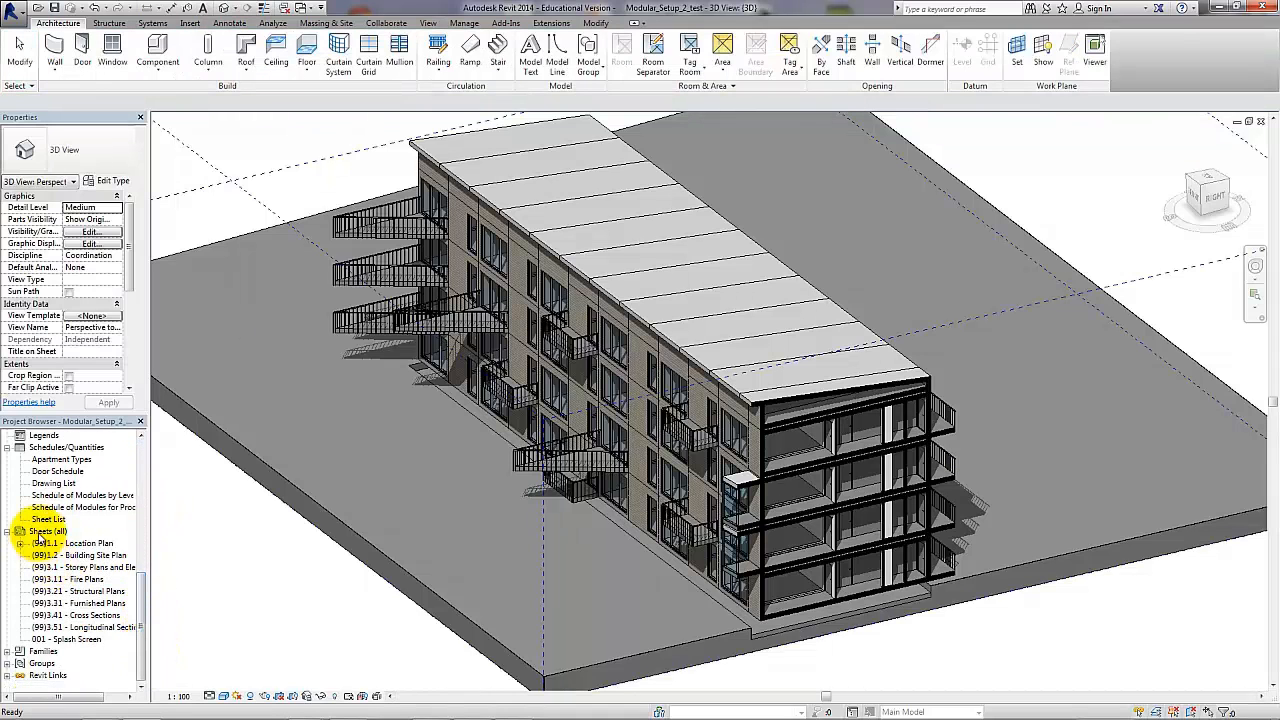
right_click(40, 537)
left_click(62, 545)
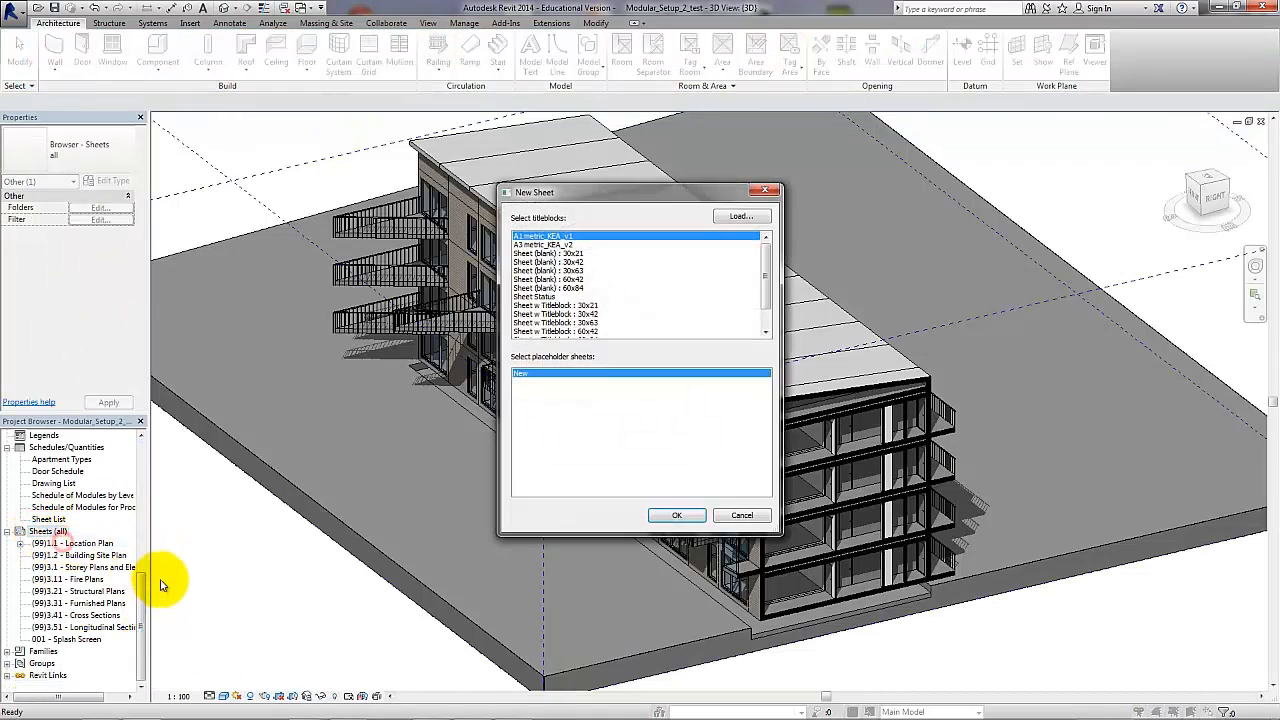
left_click(668, 515)
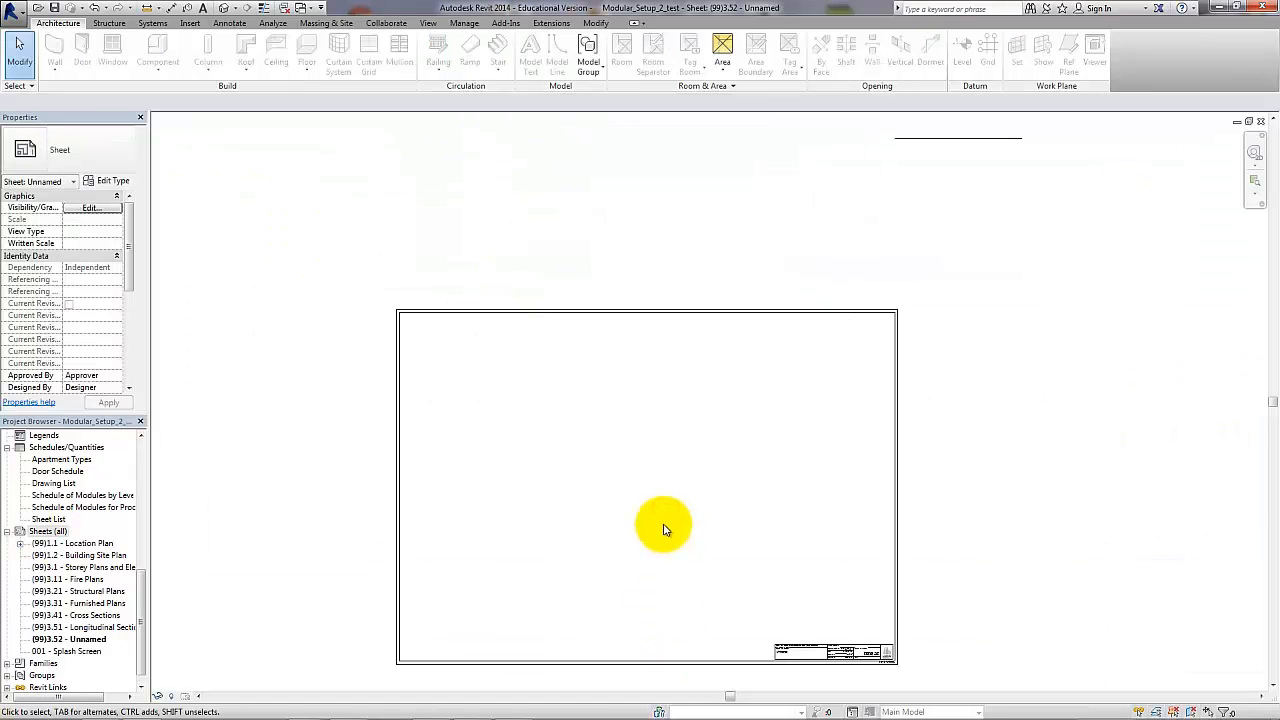
- Set the new sheet's number to (99)1.3 and its drawing name to 3D Representations in the title block
scroll(830, 645, "up", 5)
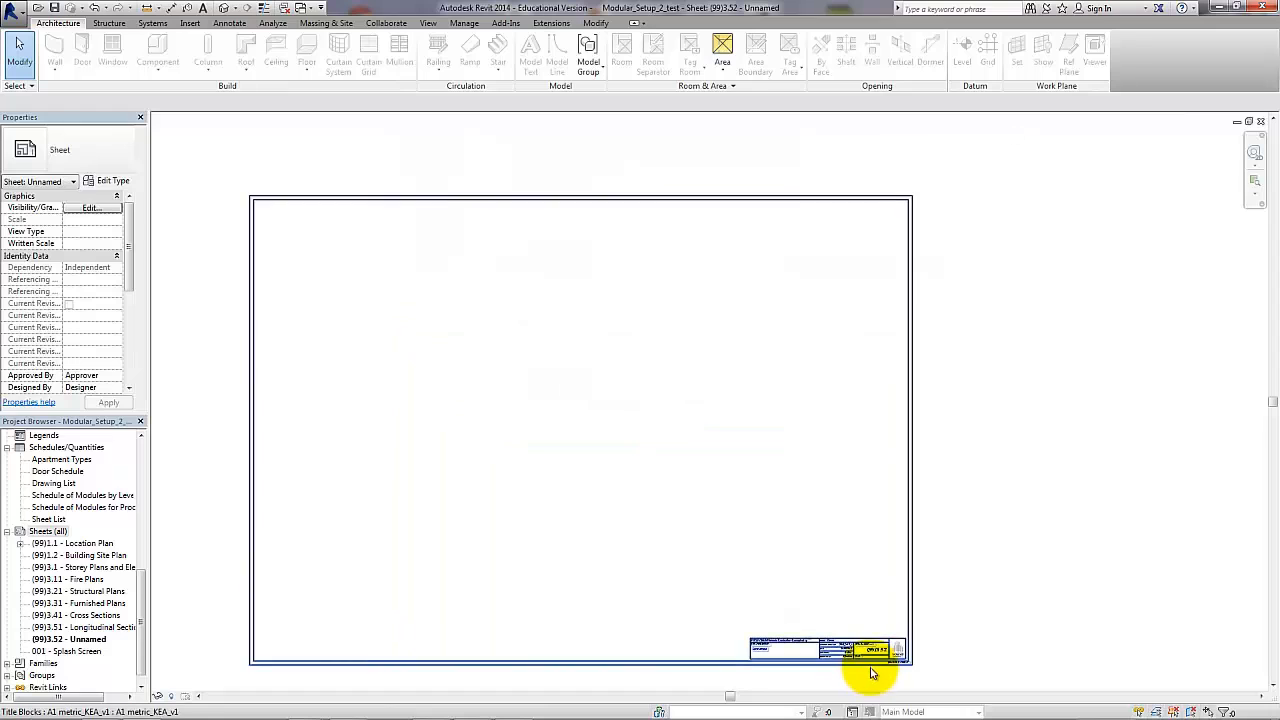
left_click(886, 637)
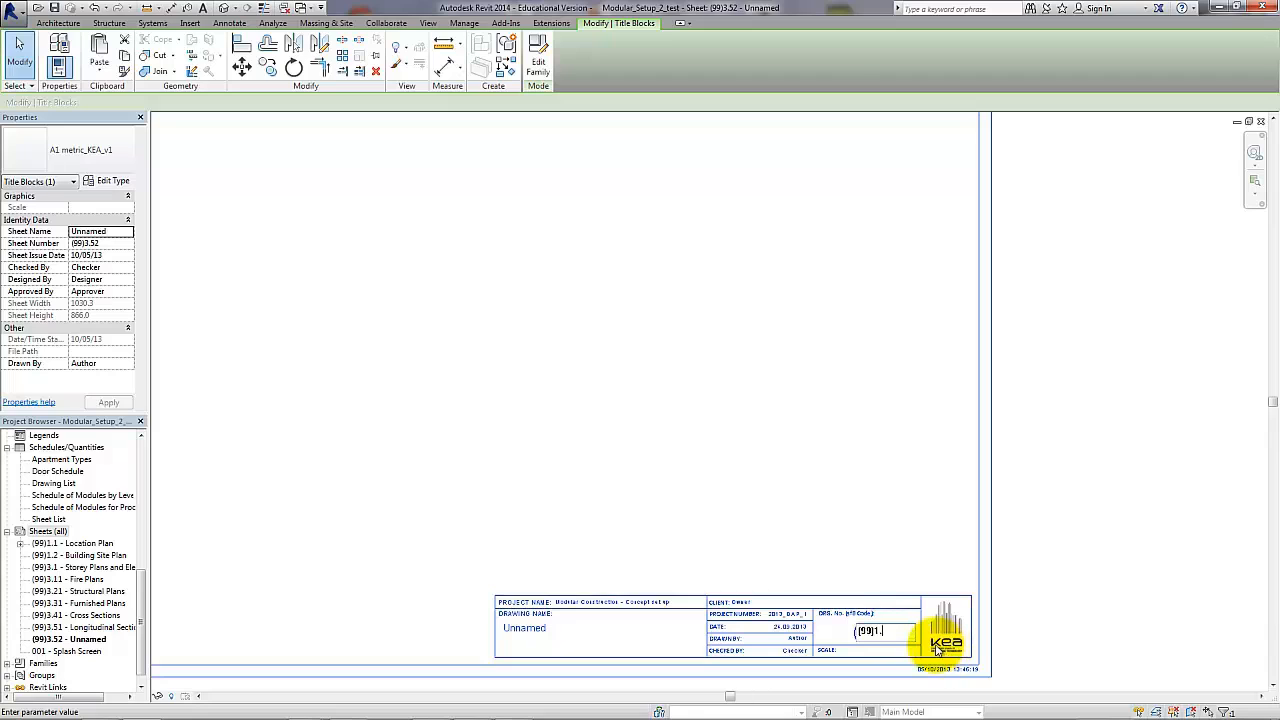
left_click(525, 630)
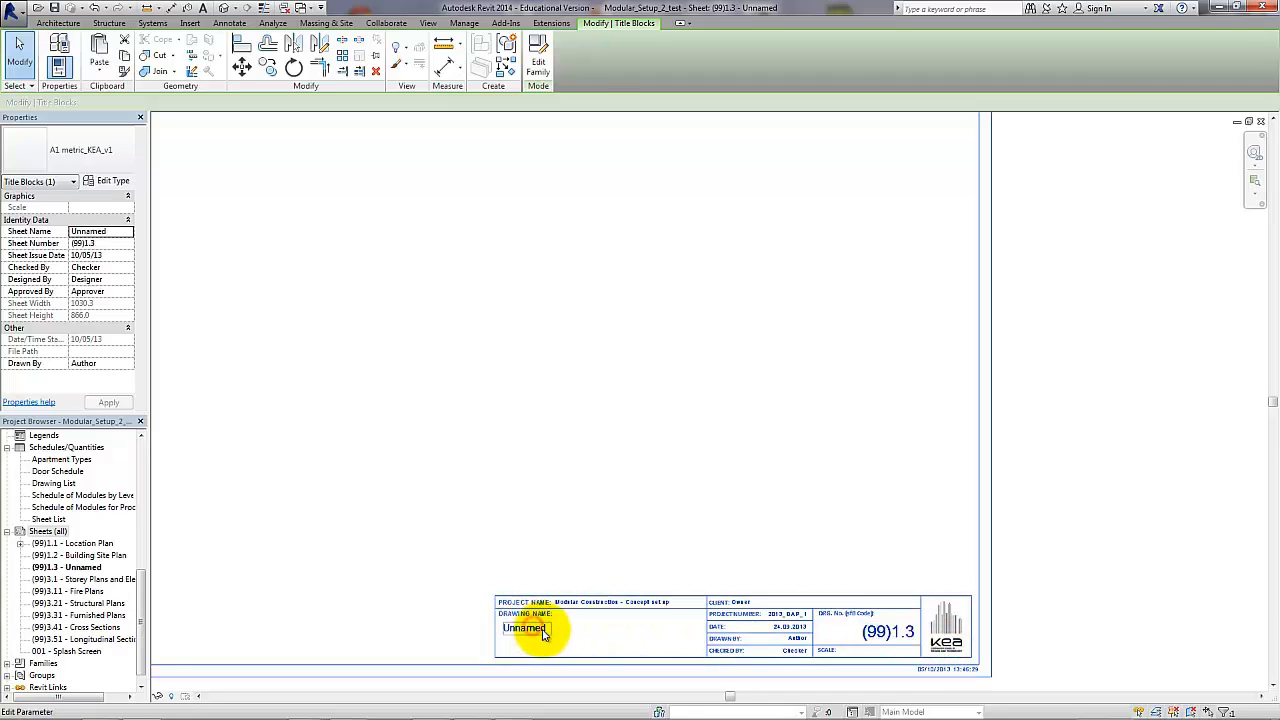
left_click(540, 629)
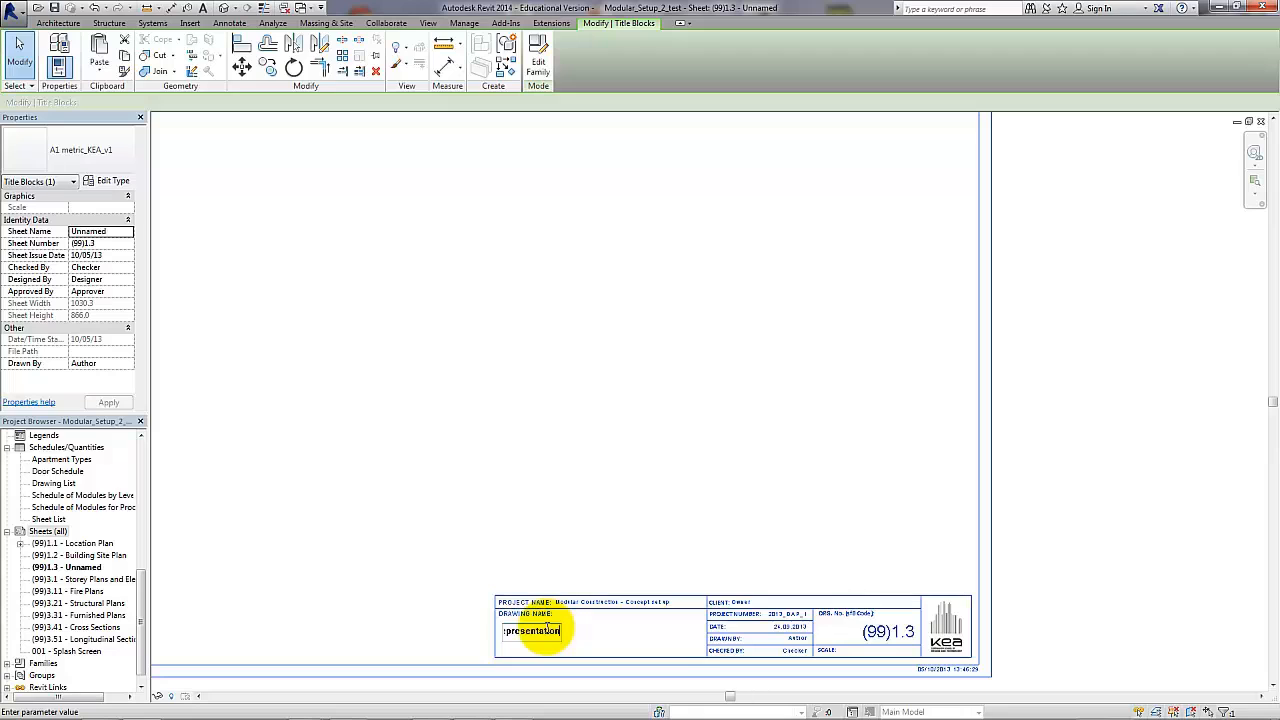
left_click(447, 552)
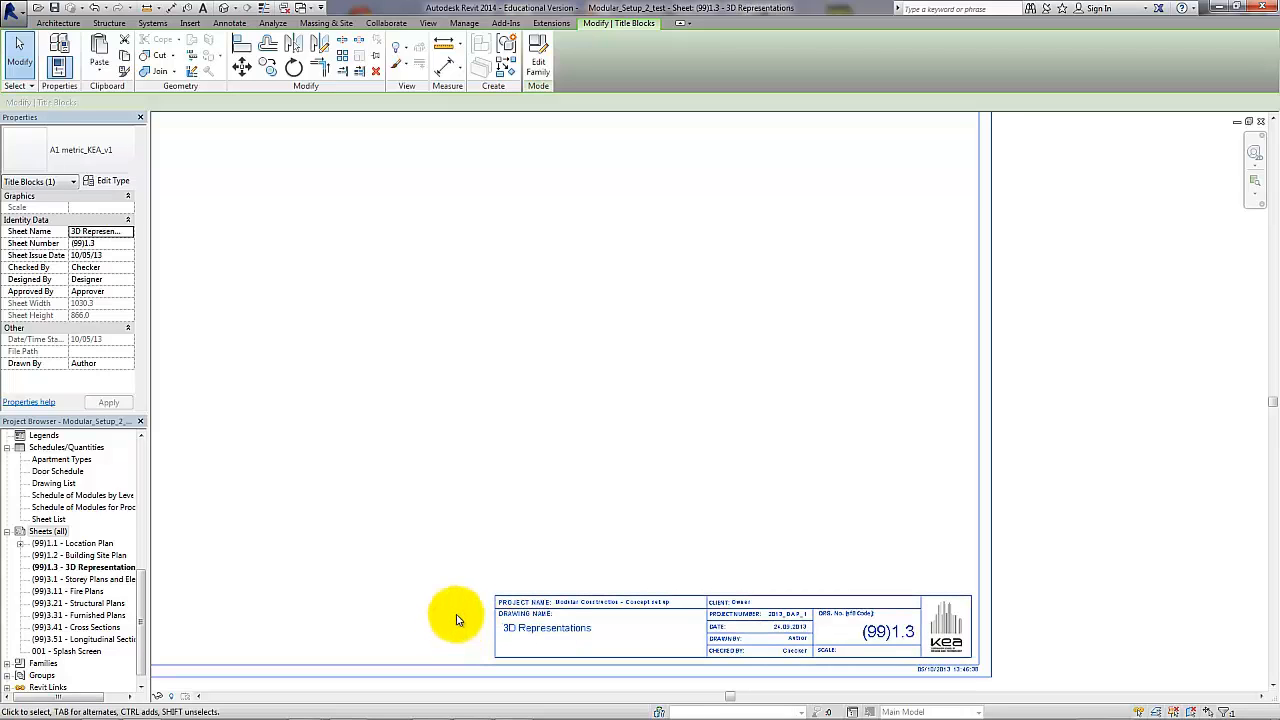
- Enter the drafter's name in the Drawn By field of the sheet's title block
middle_click_drag(432, 576, 465, 568)
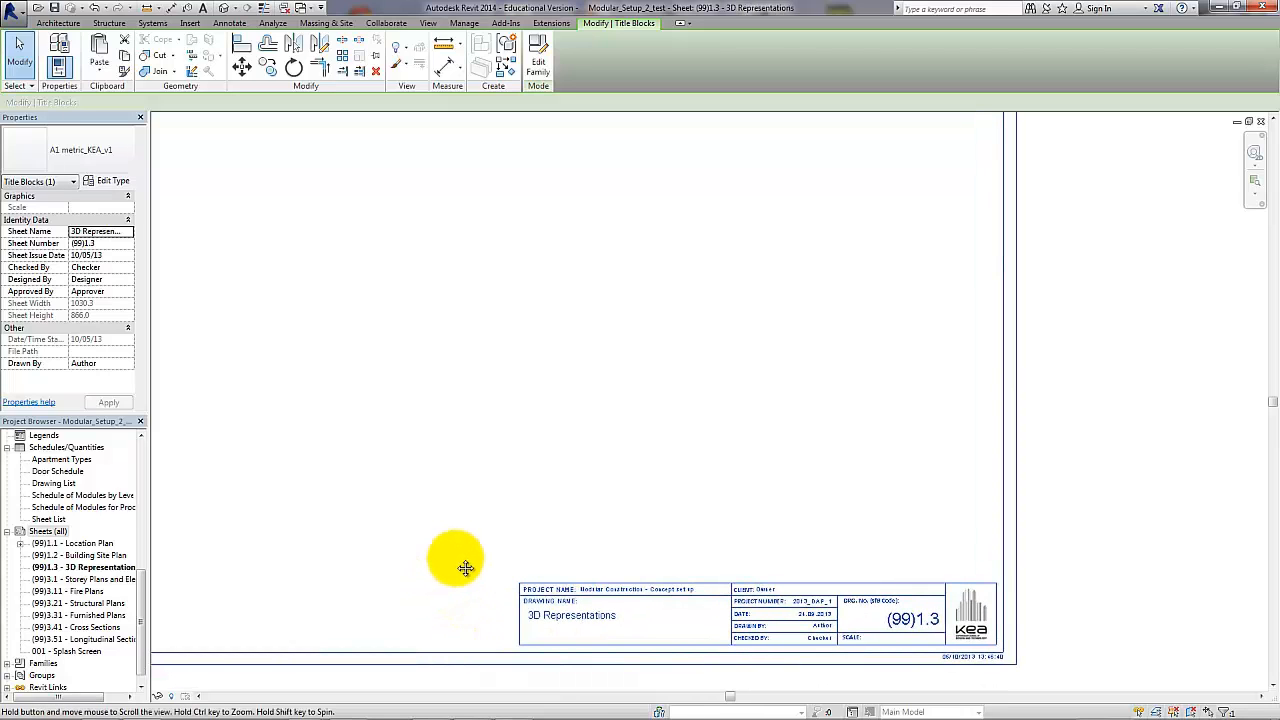
middle_click_drag(565, 607, 614, 610)
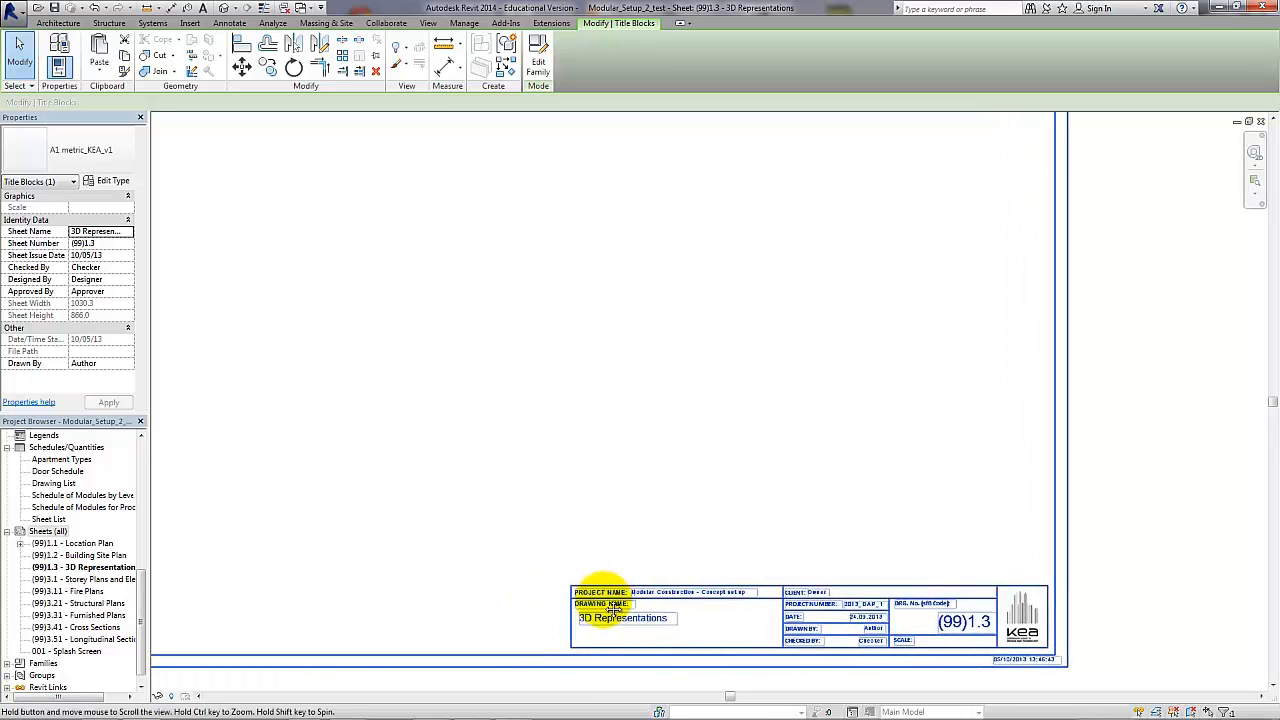
scroll(905, 645, "up", 3)
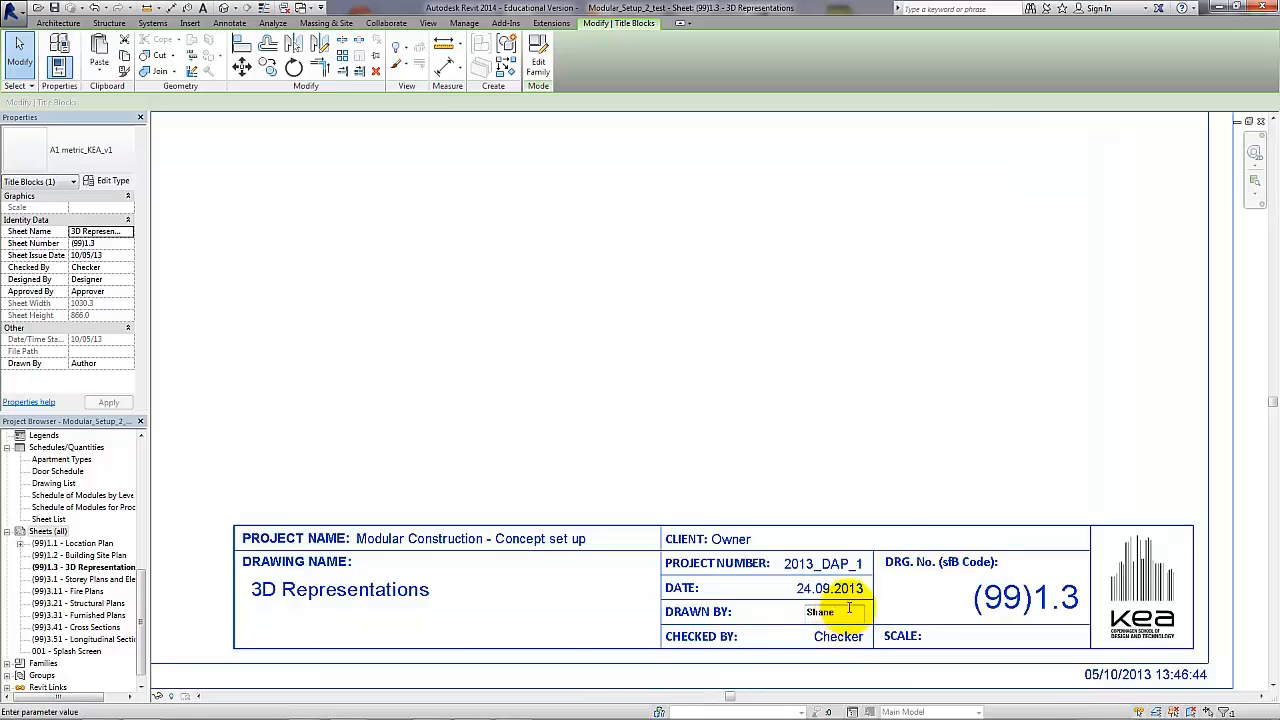
left_click(886, 491)
scroll(766, 486, "down", 4)
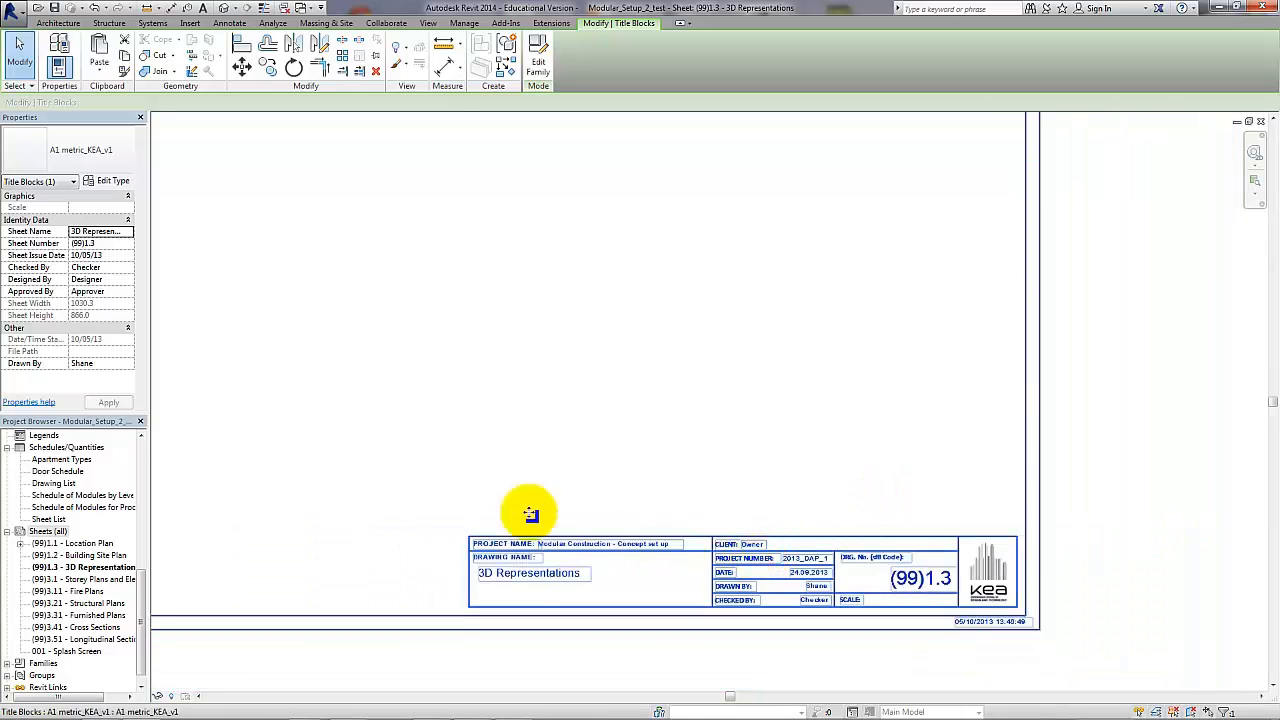
scroll(400, 468, "down", 2)
middle_click_drag(400, 468, 846, 607)
scroll(783, 573, "down", 3)
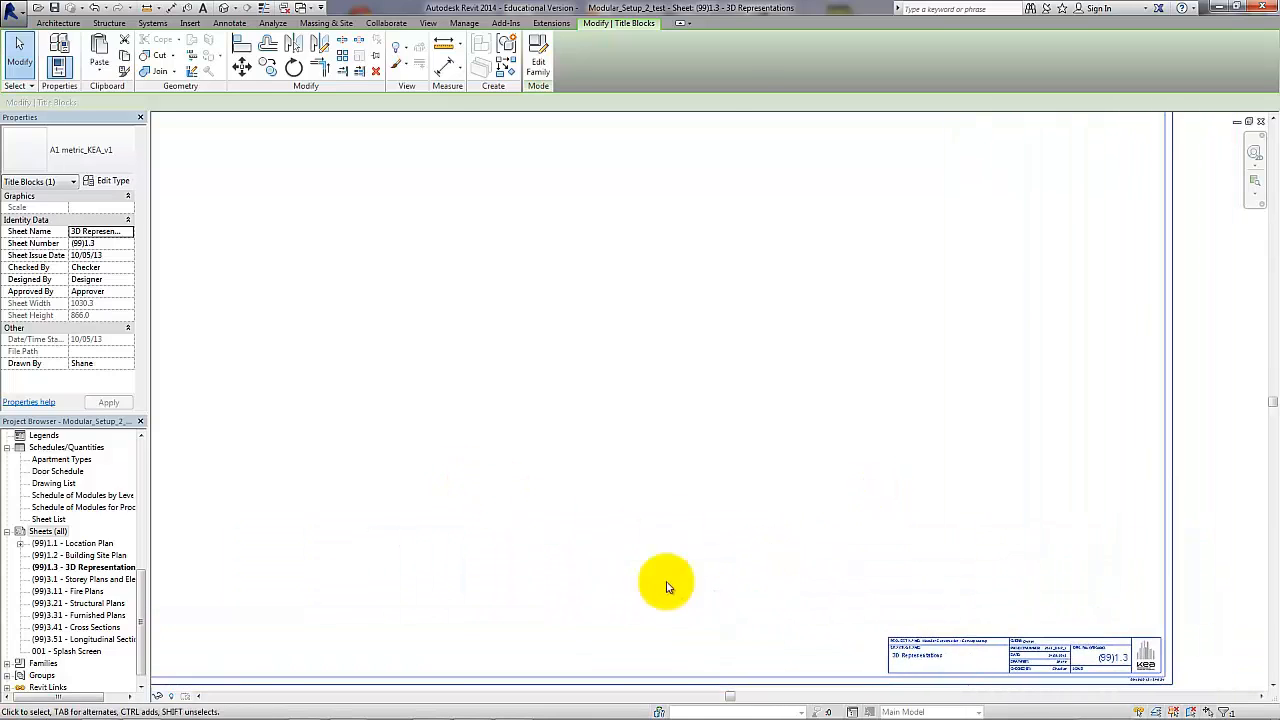
scroll(260, 565, "down", 2)
middle_click_drag(263, 557, 400, 600)
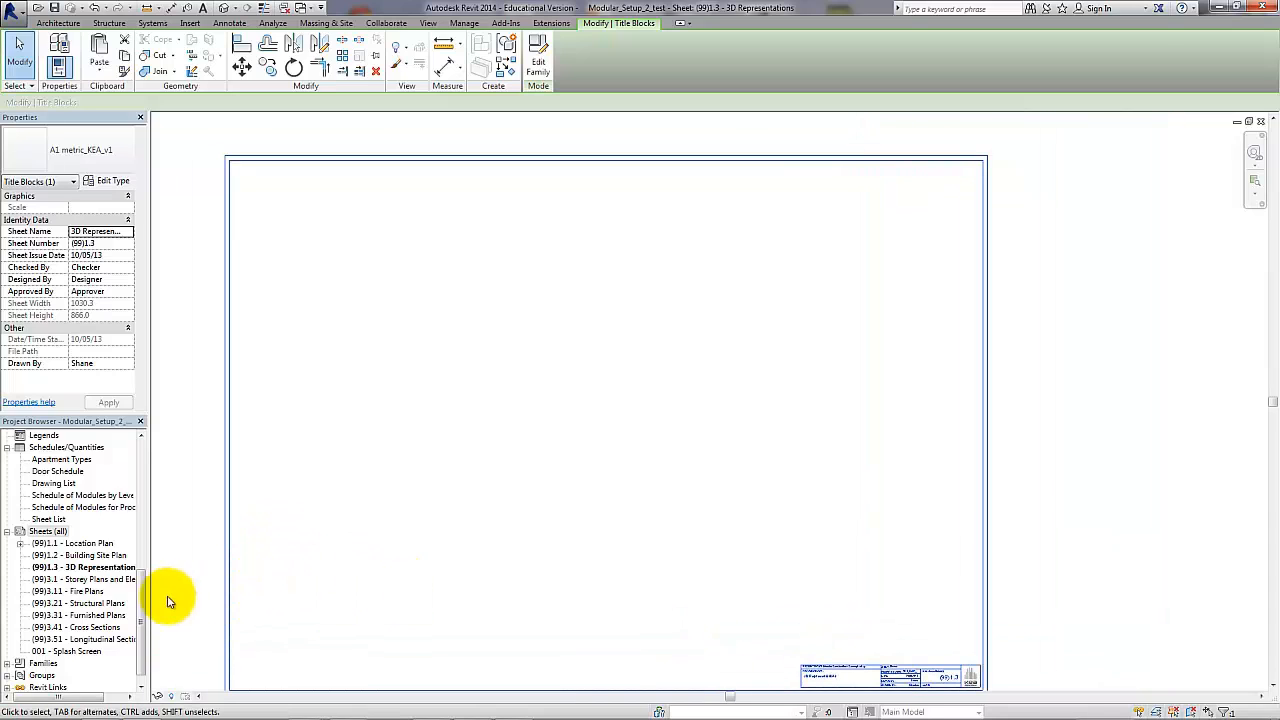
key("Escape")
- Open the Isometric 3D view, orbit to the building's cut stair end, and enable its crop view and visible crop region
left_click_drag(140, 601, 143, 480)
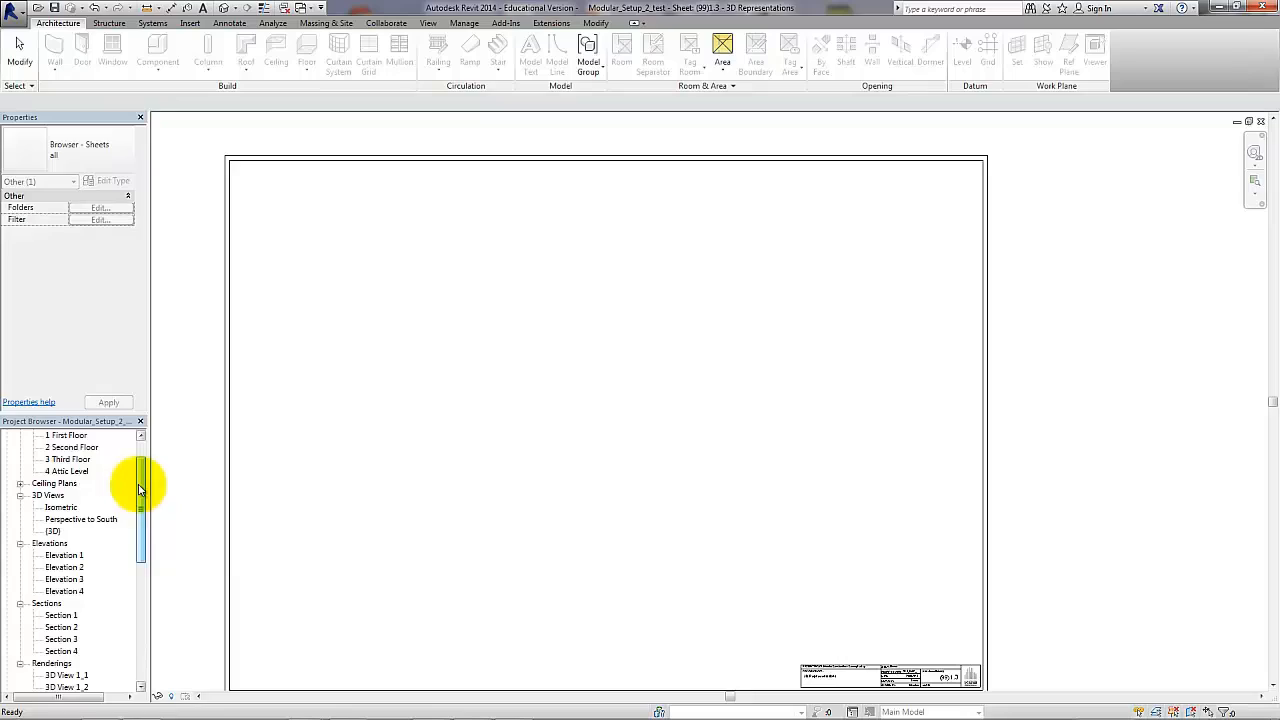
left_click(66, 507)
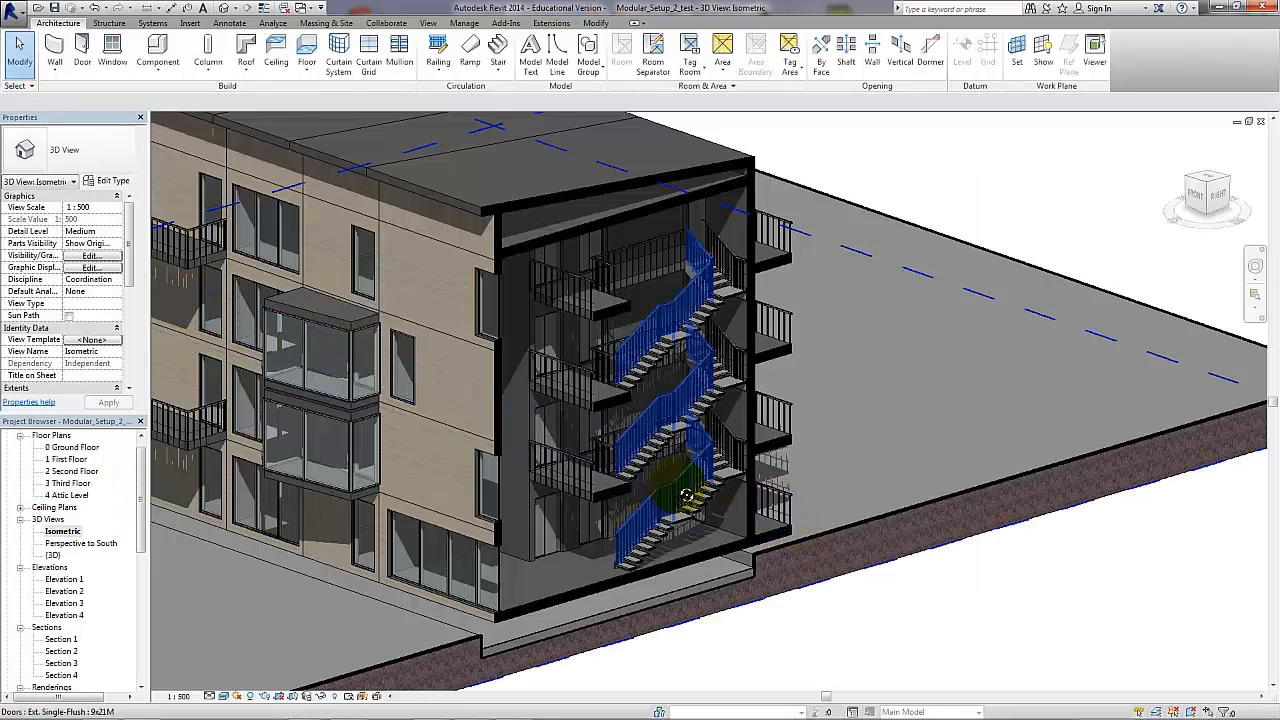
scroll(656, 501, "up", 3)
middle_click_drag(656, 501, 229, 257, "shift")
scroll(903, 485, "down", 3)
scroll(135, 275, "down", 3)
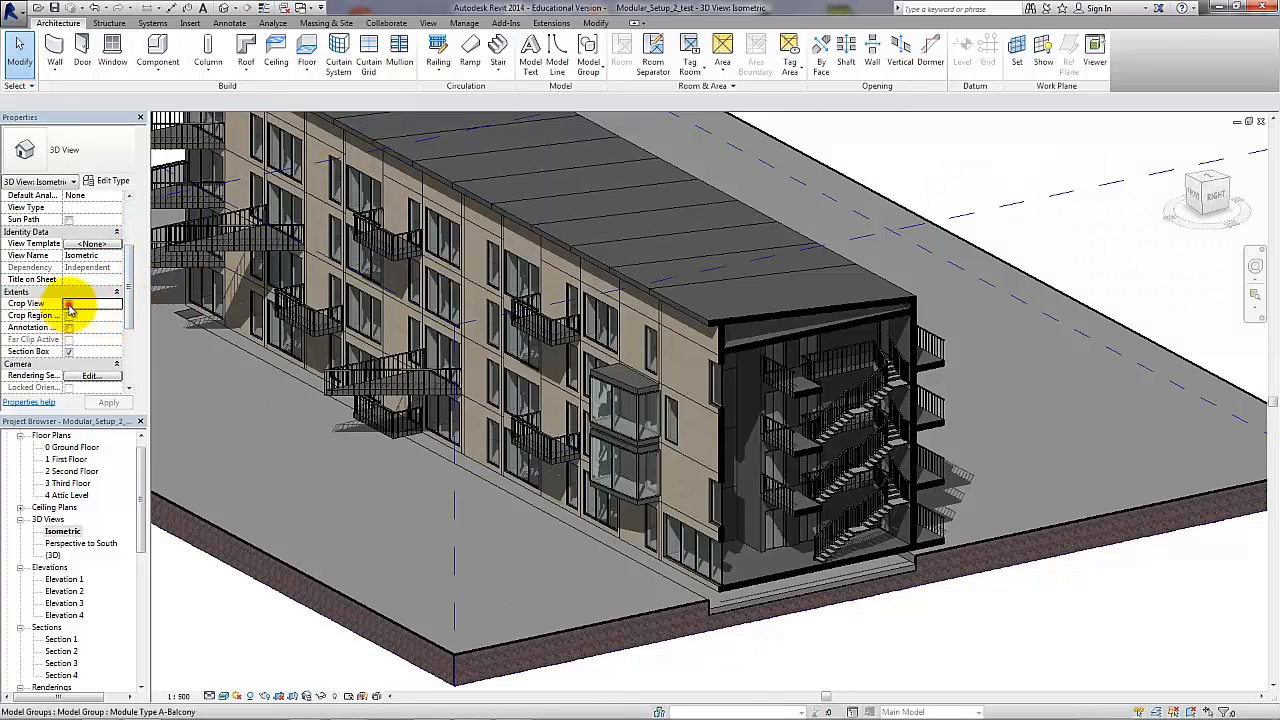
left_click(68, 315)
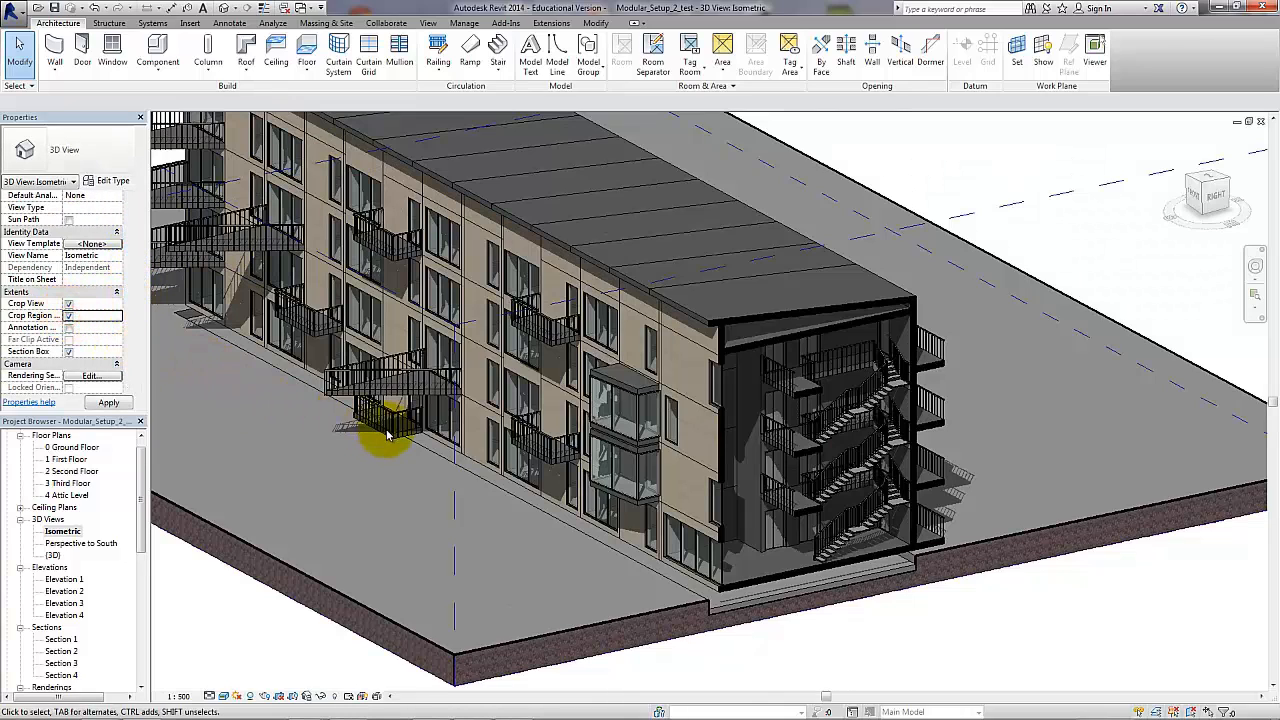
scroll(397, 450, "down", 5)
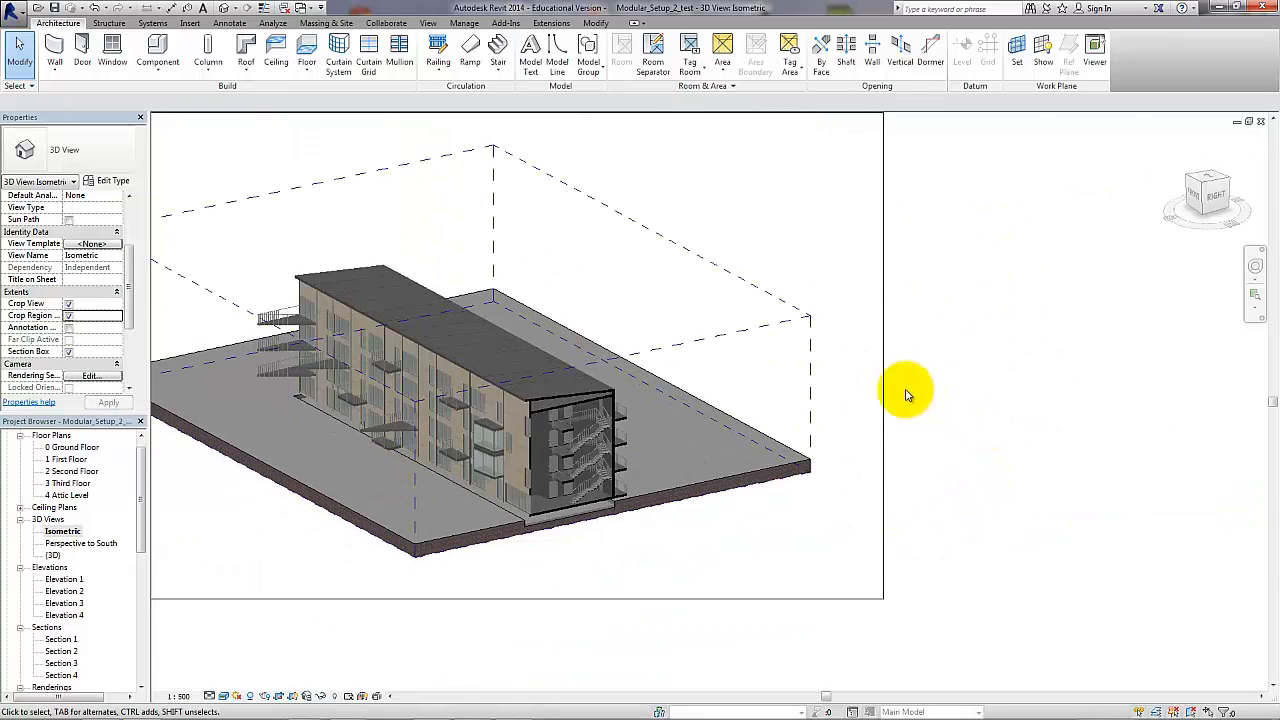
- Tighten all four sides of the Isometric view's crop region around the building's cut stair end
left_click(886, 392)
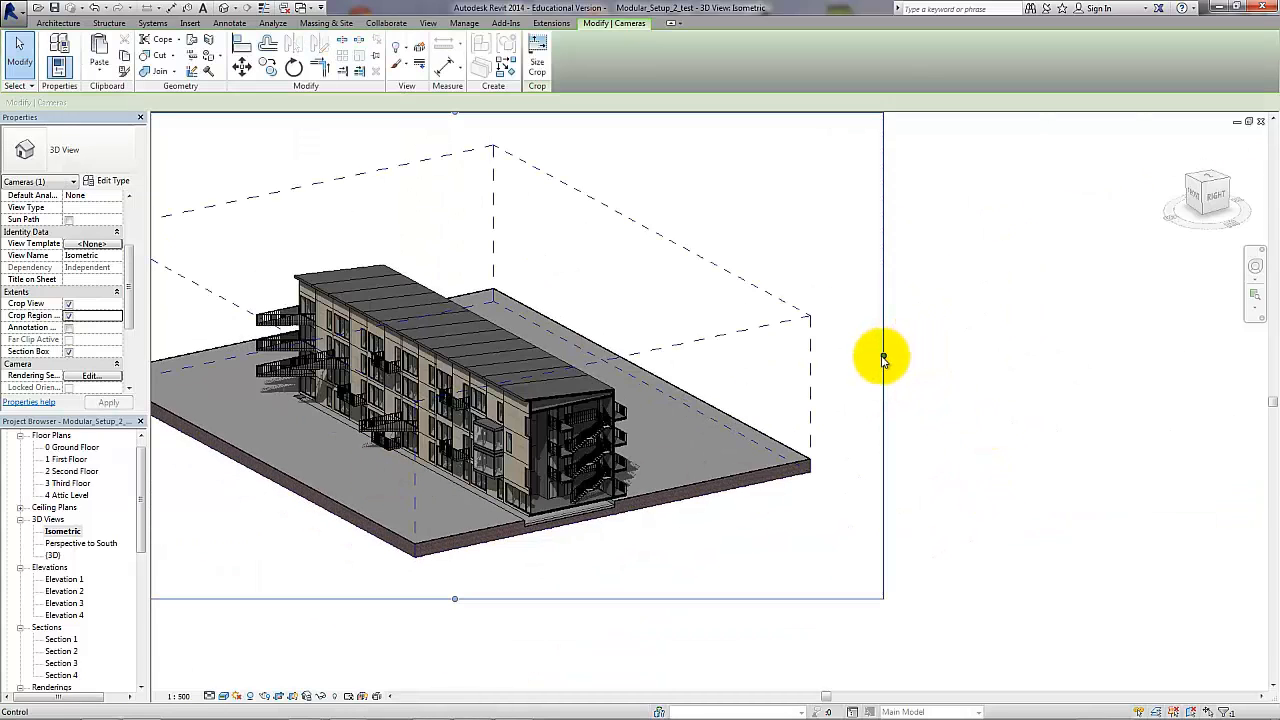
left_click_drag(883, 356, 652, 344)
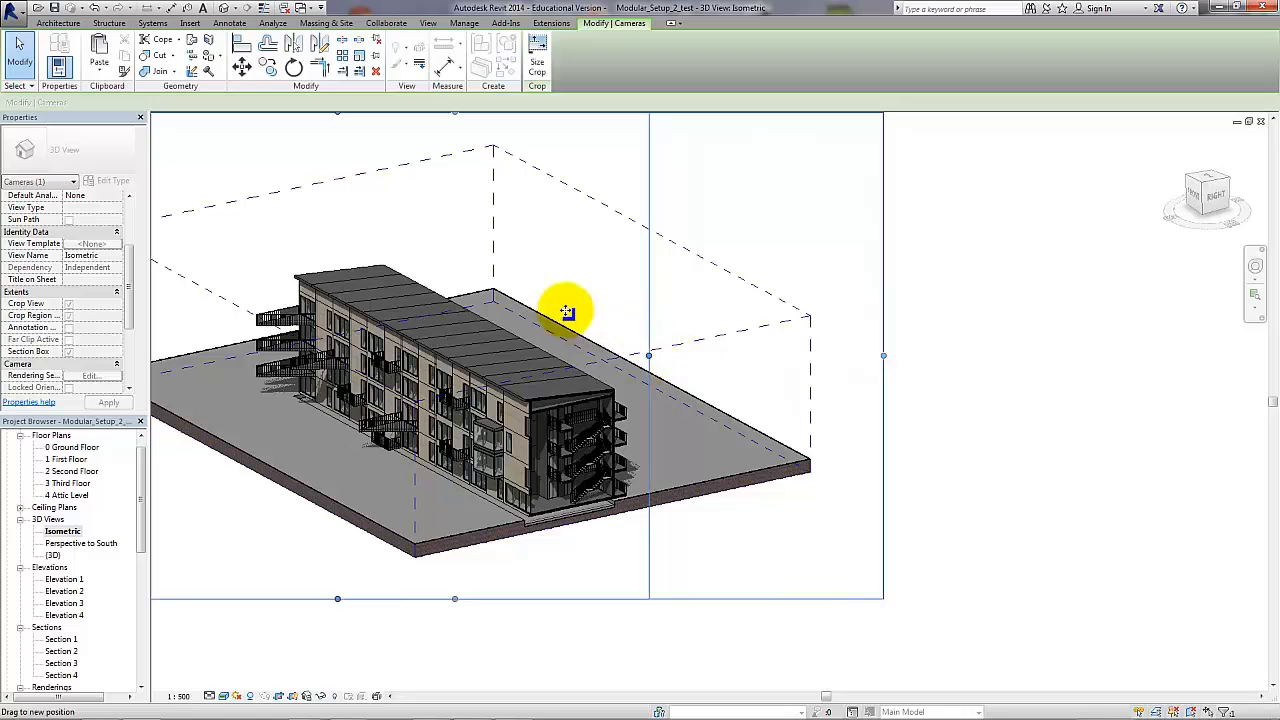
middle_click_drag(606, 296, 845, 352)
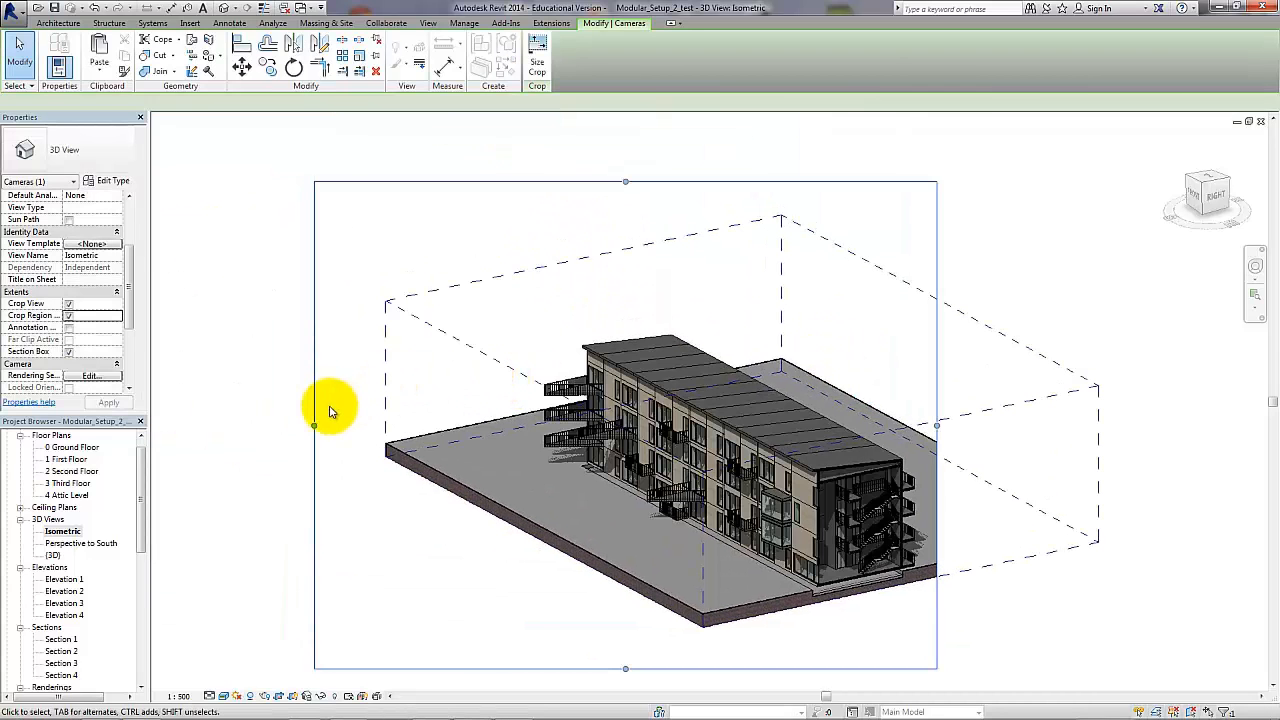
left_click_drag(314, 426, 729, 486)
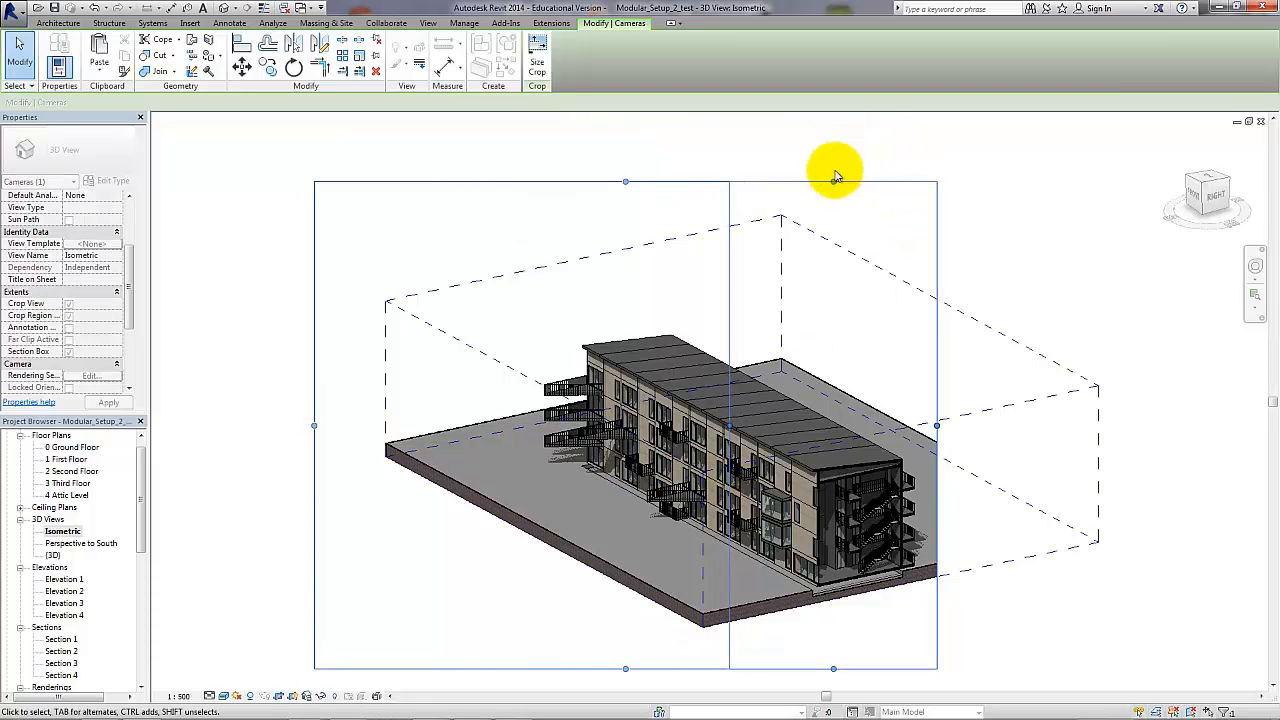
left_click_drag(833, 182, 802, 408)
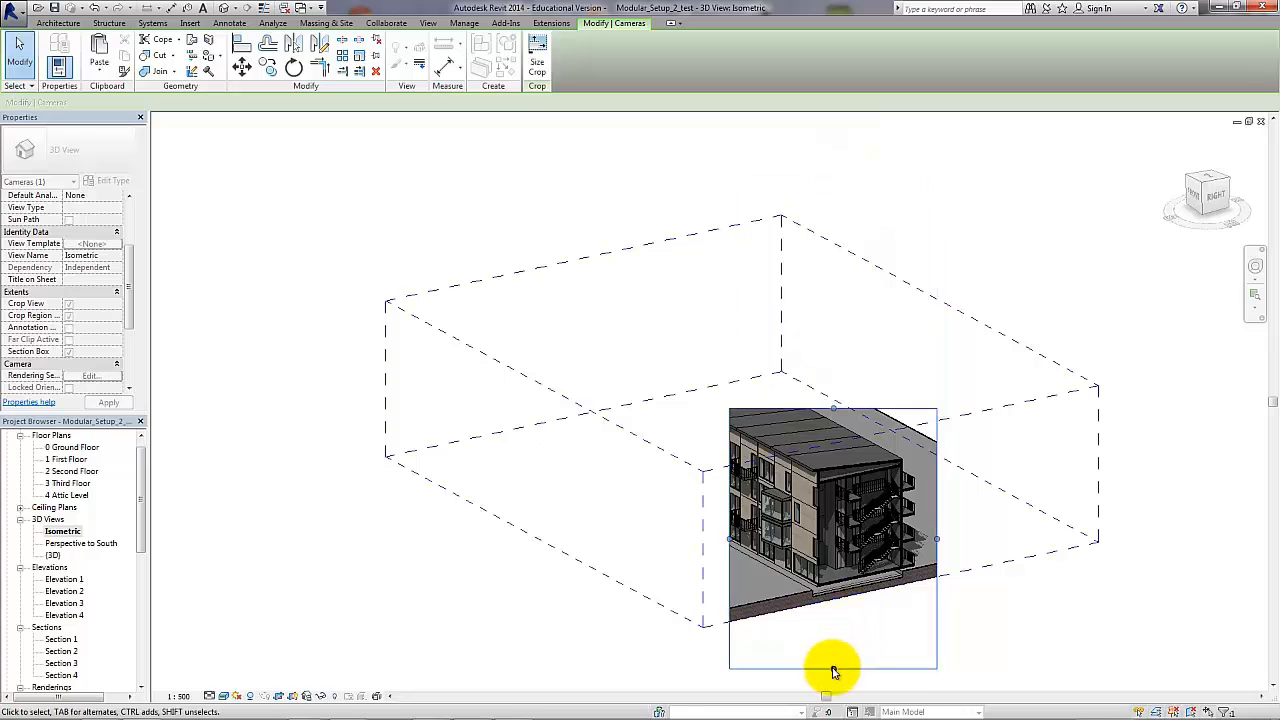
left_click_drag(833, 668, 829, 614)
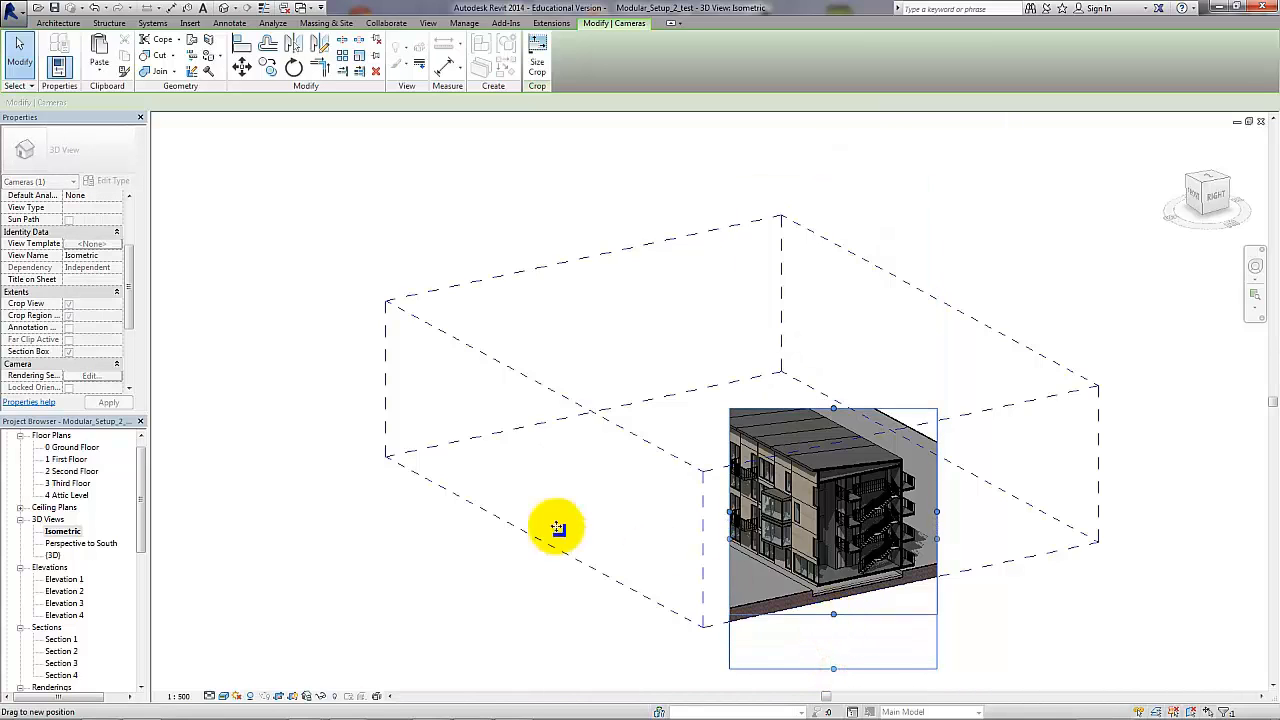
- Hide the crop region boundary in the Isometric view while leaving the view cropped
scroll(128, 296, "down", 1)
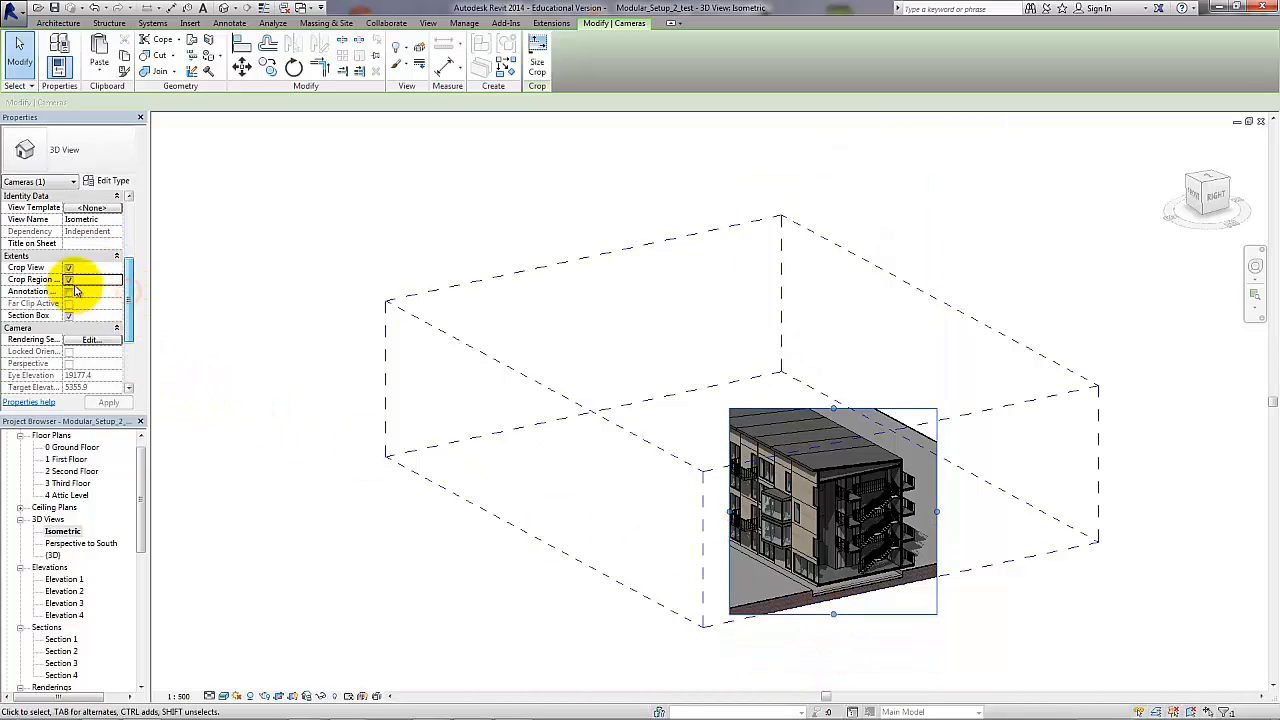
left_click(70, 279)
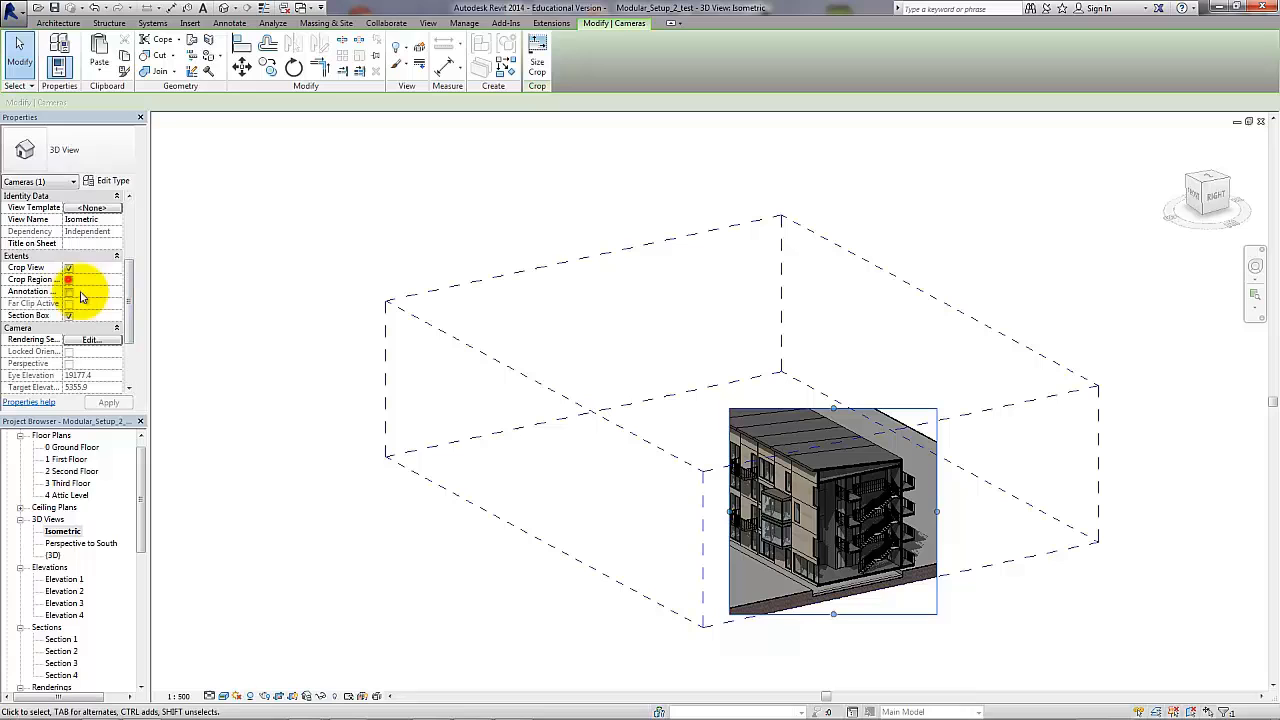
left_click(276, 536)
scroll(912, 596, "up", 4)
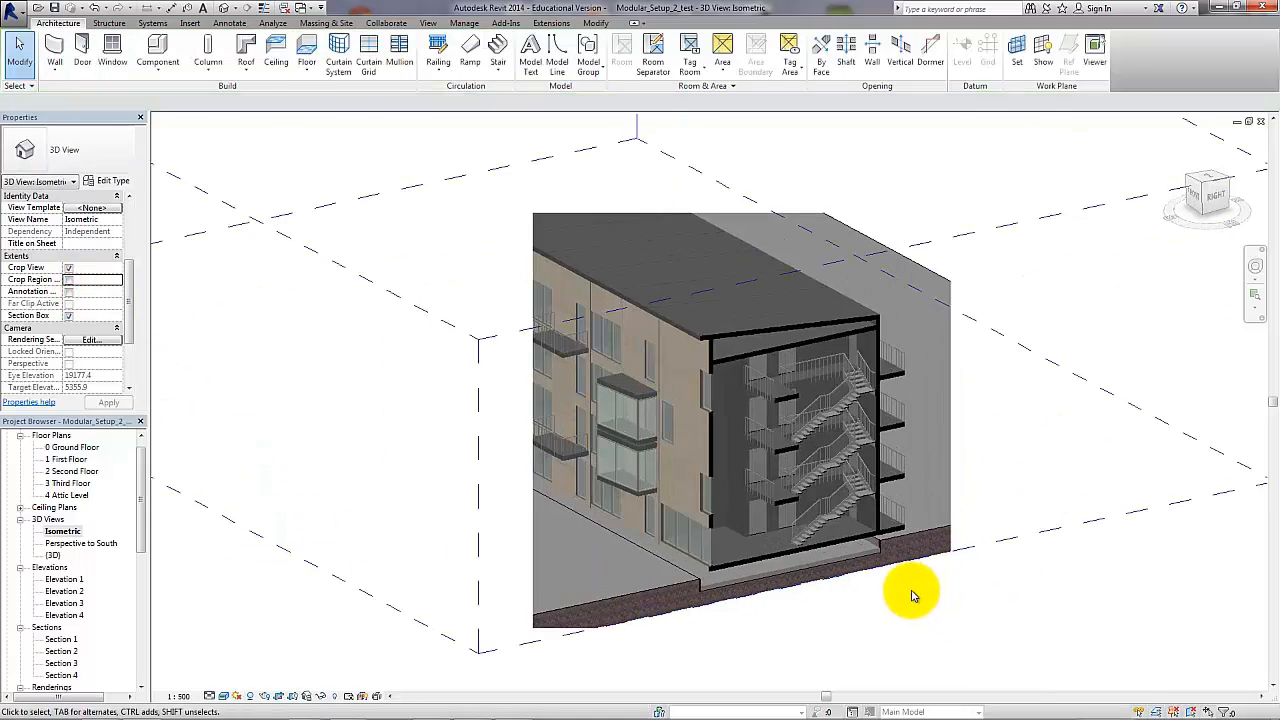
middle_click_drag(912, 596, 951, 600, "shift")
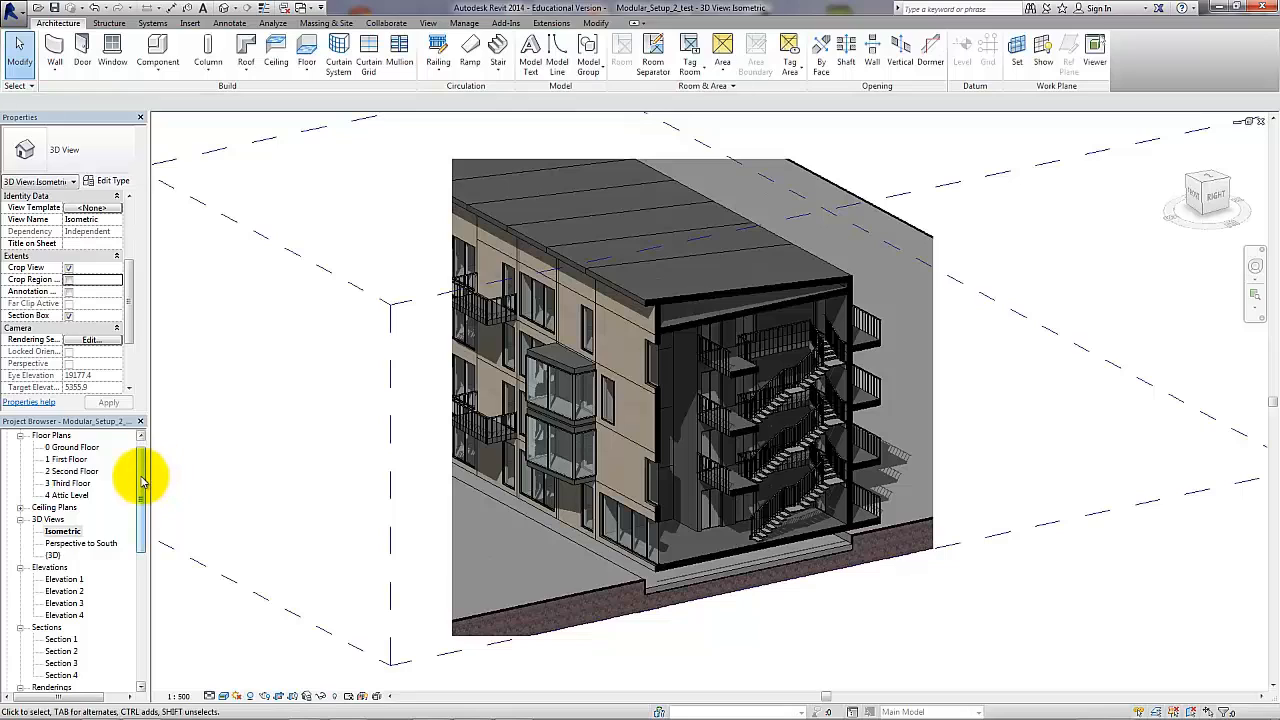
- Open the (99)1.3 - 3D Representations sheet and place the Perspective to South view in its upper right corner
left_click_drag(142, 482, 142, 474)
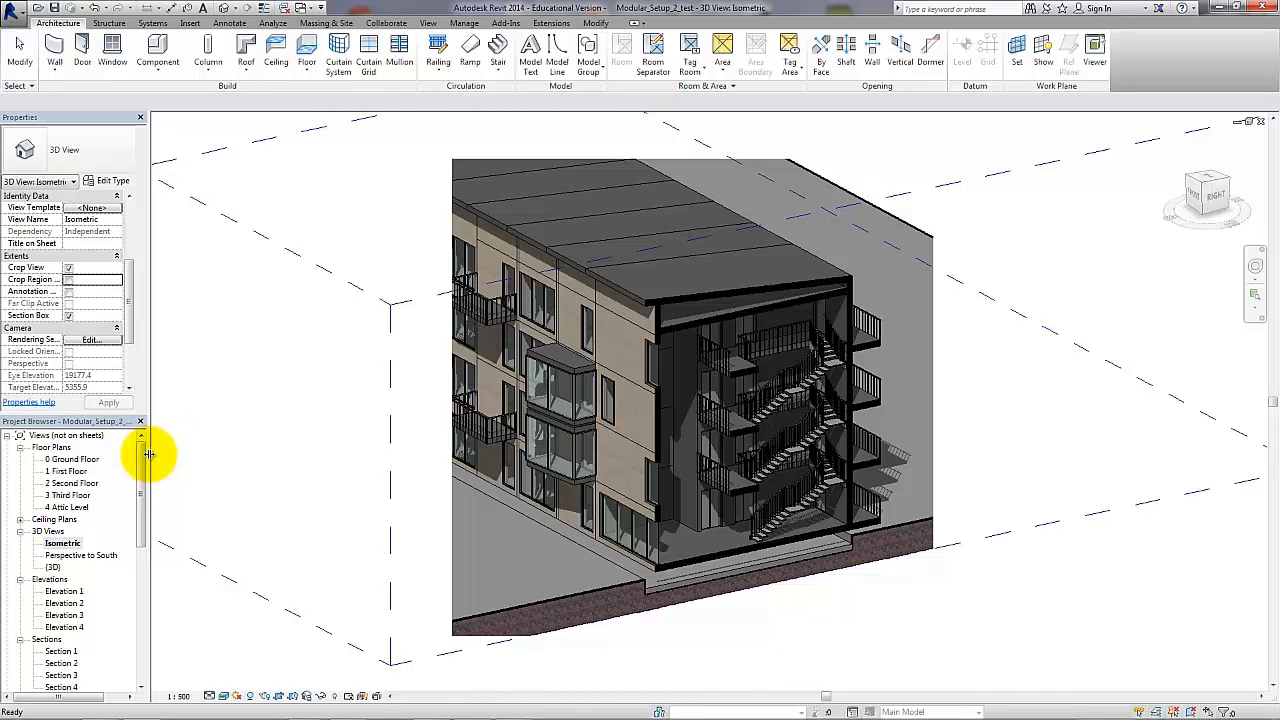
left_click_drag(147, 456, 127, 590)
double_click(82, 555)
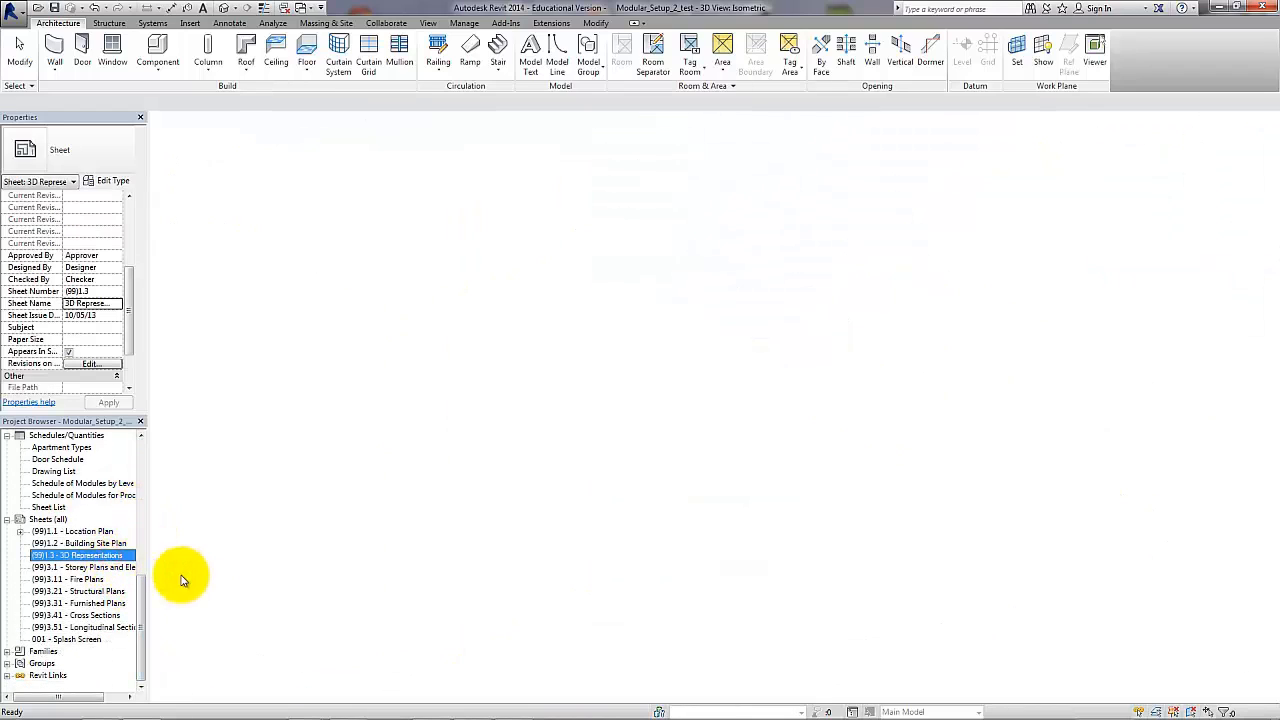
left_click_drag(143, 594, 143, 484)
left_click(103, 496)
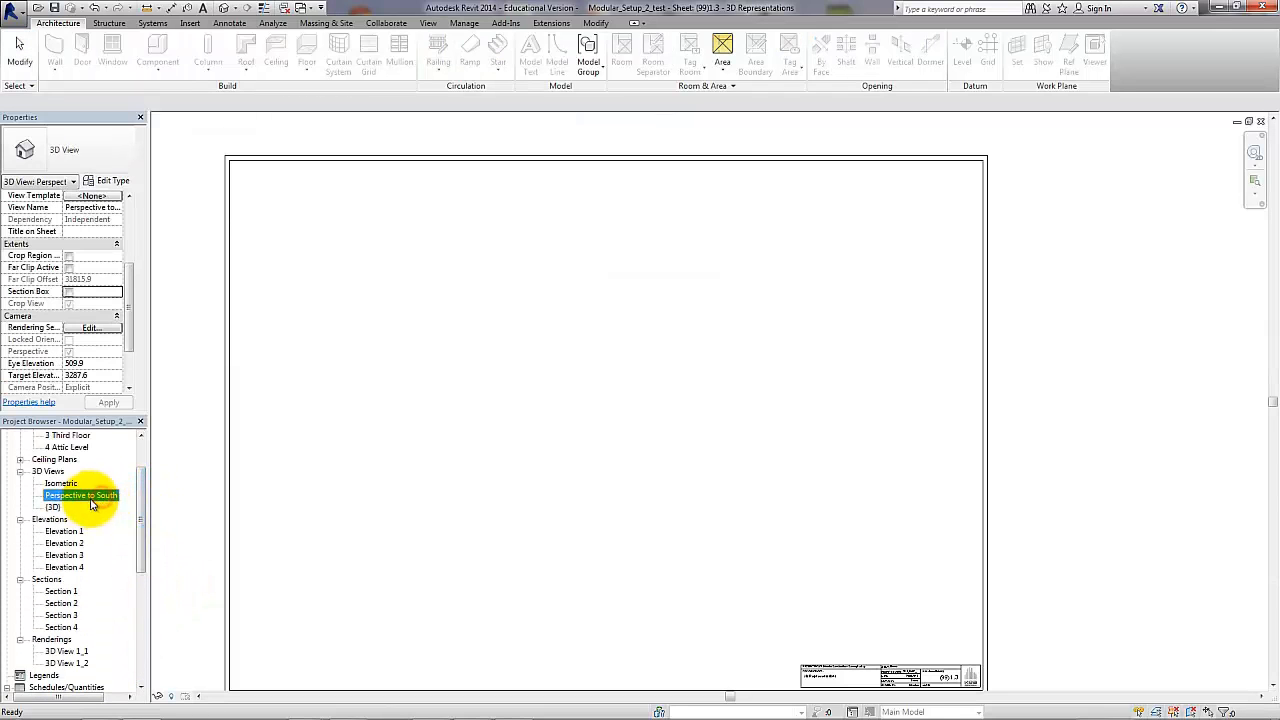
left_click_drag(373, 478, 378, 479)
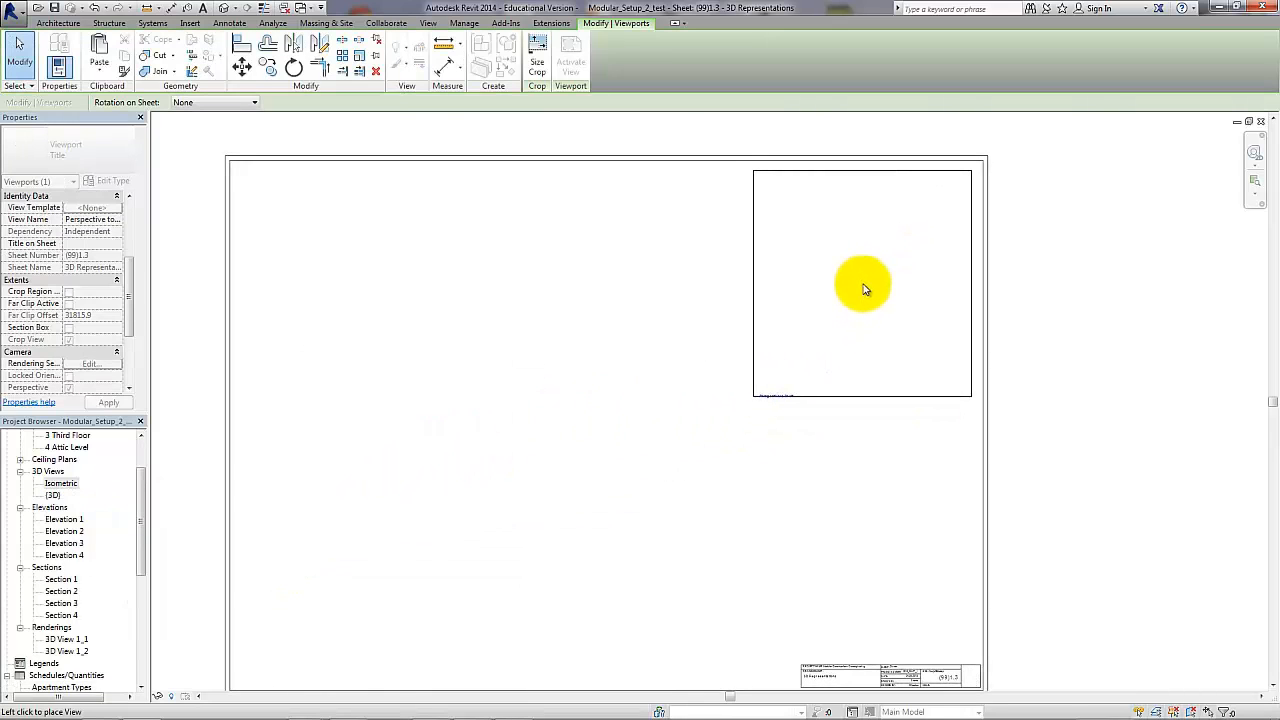
left_click(865, 289)
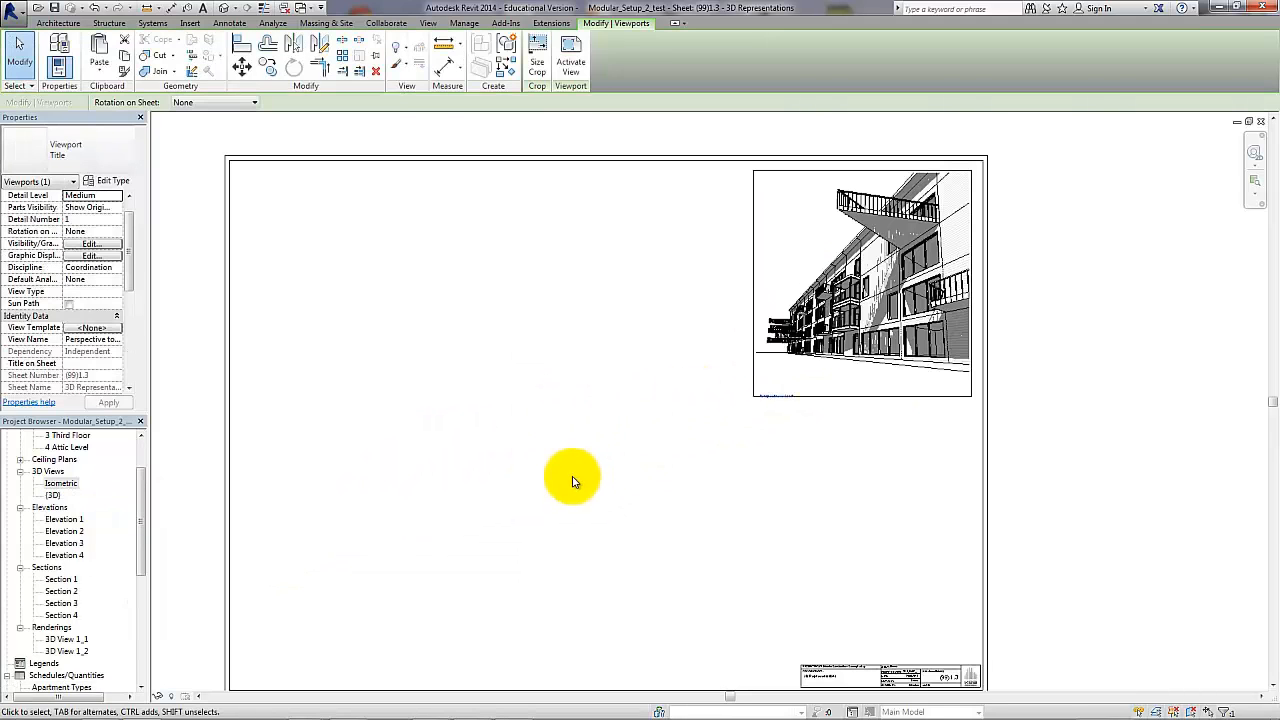
- Place the Isometric view on the 3D Representations sheet and set its view scale to 1:100
left_click_drag(60, 483, 457, 466)
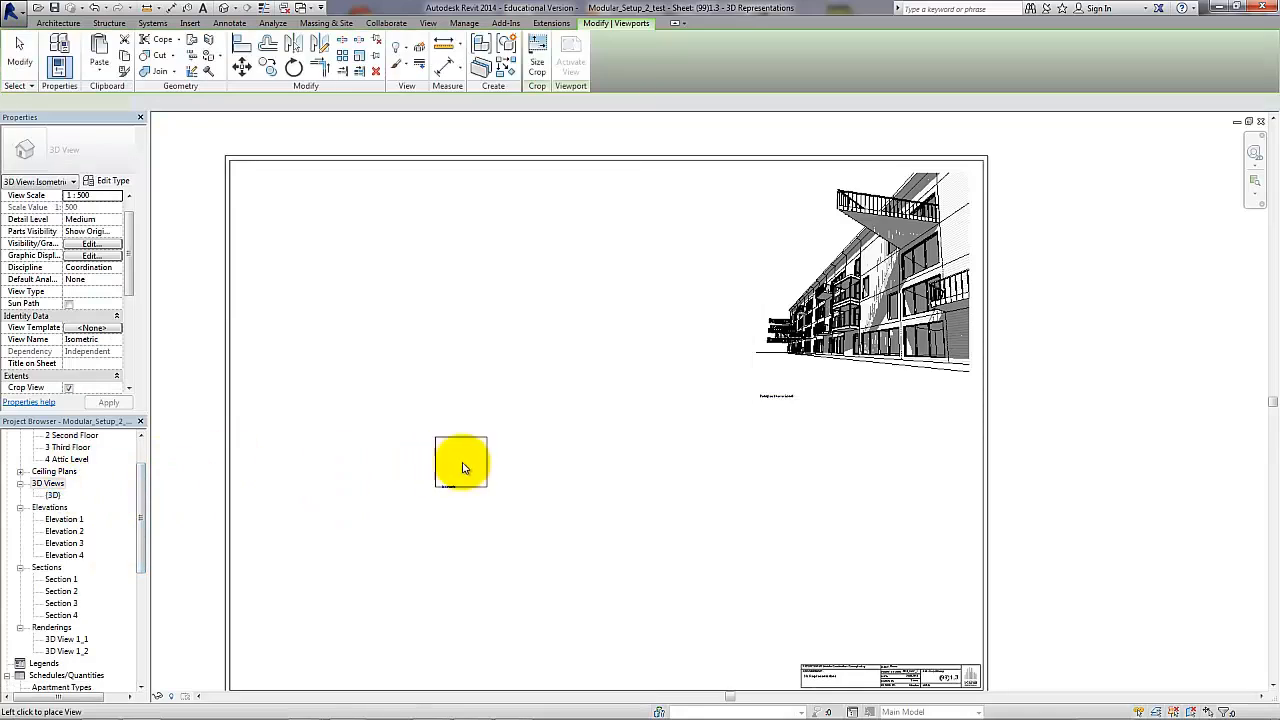
left_click(568, 503)
scroll(620, 590, "up", 3)
scroll(692, 645, "down", 2)
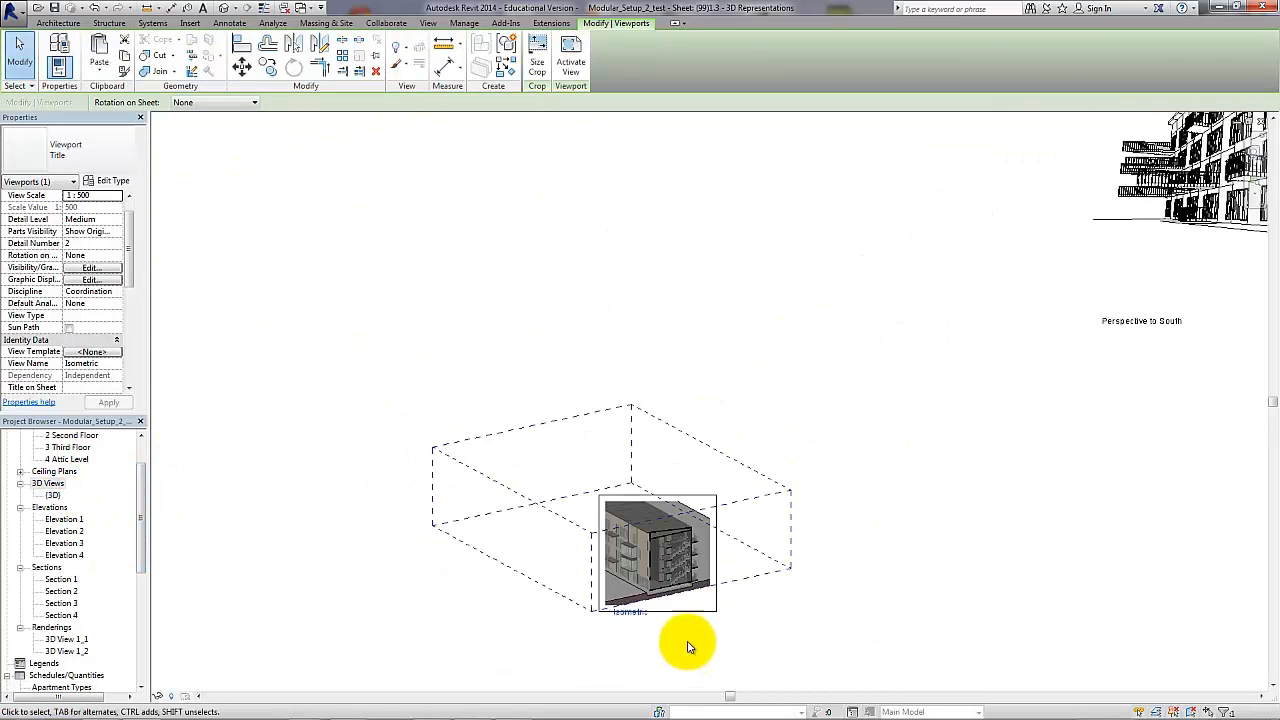
scroll(688, 647, "down", 1)
left_click(116, 195)
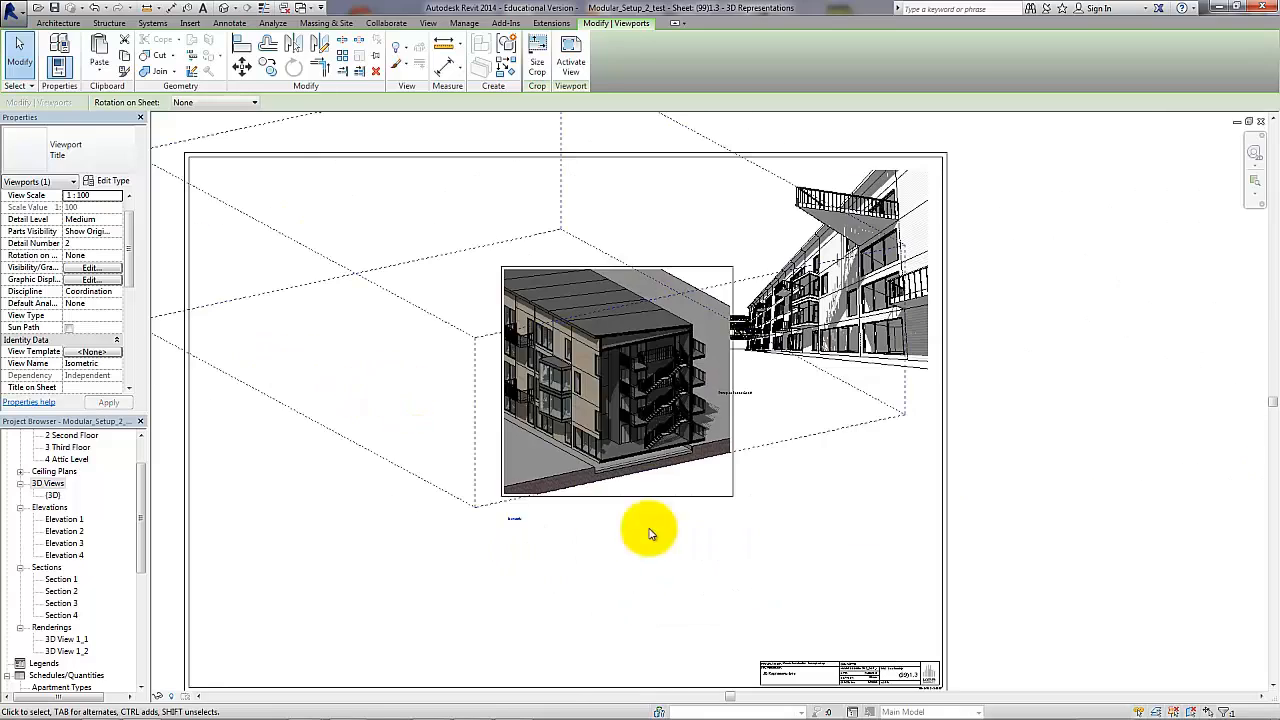
- Enlarge the Isometric viewport's scale further, fit it into the sheet's left part, and show the Perspective to South view in shaded colours
left_click(115, 195)
left_click(88, 232)
scroll(617, 520, "down", 2)
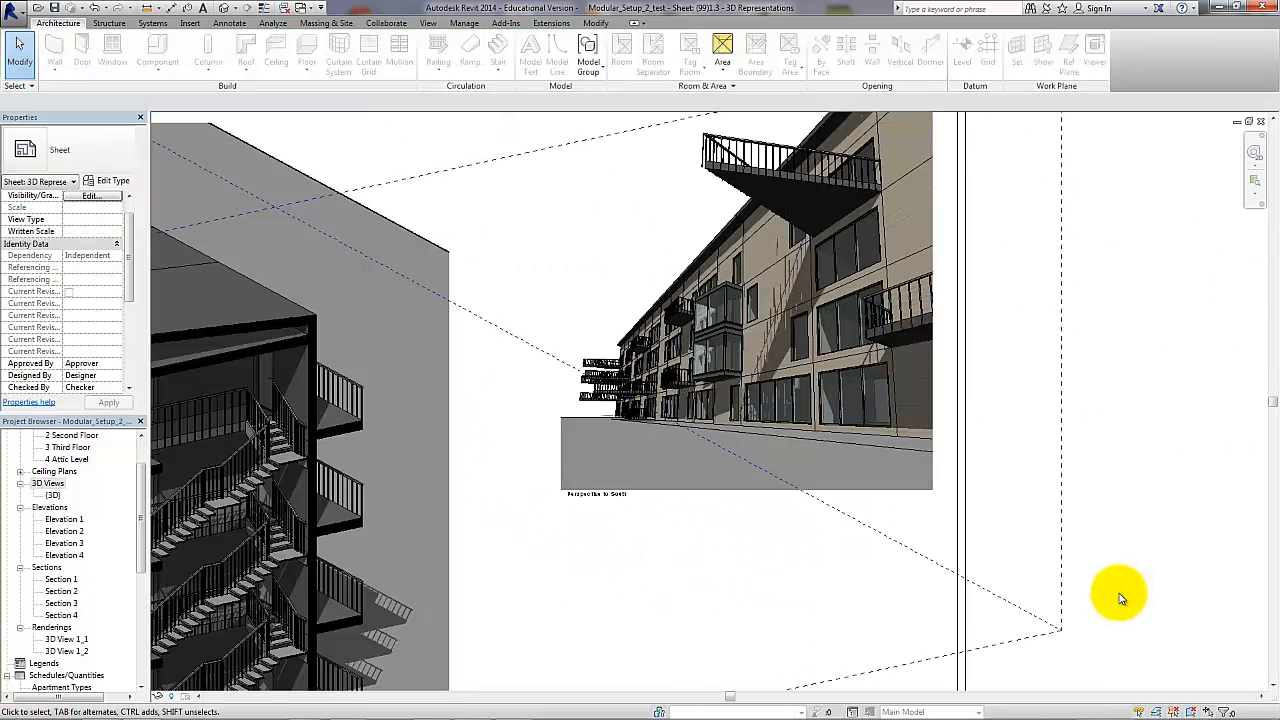
scroll(1120, 598, "down", 4)
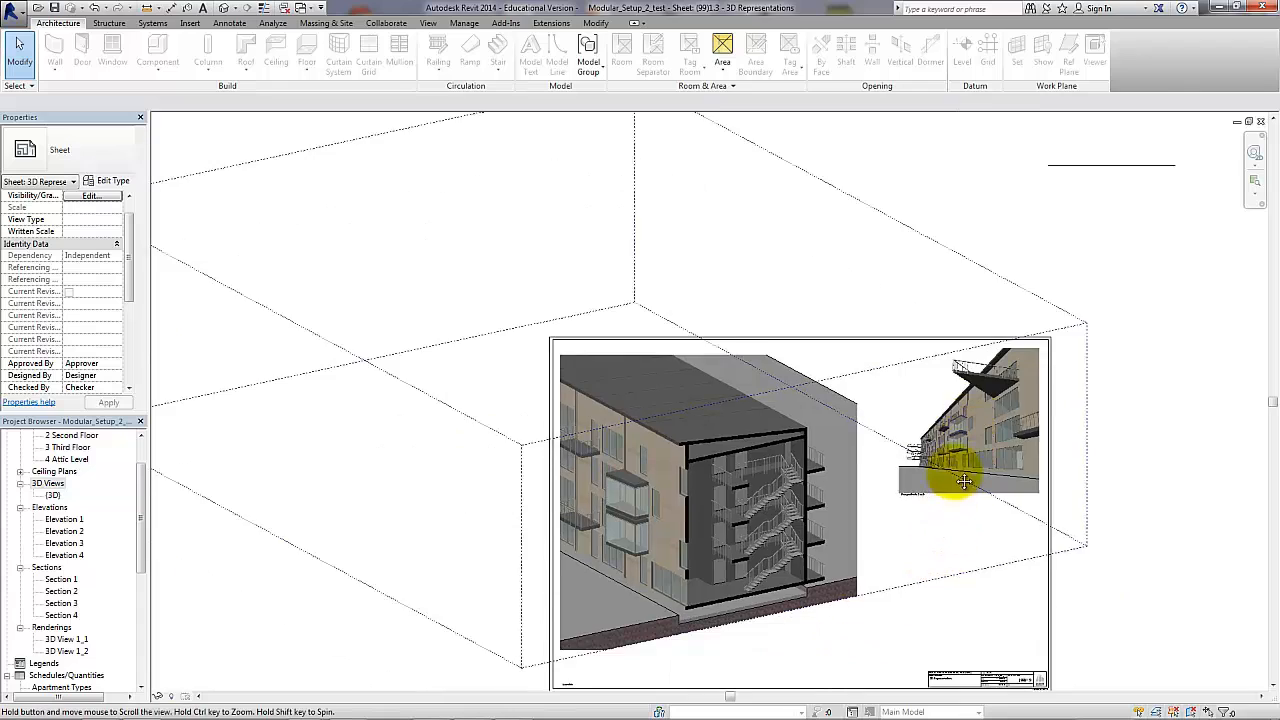
middle_click_drag(964, 481, 982, 398)
left_click(956, 650)
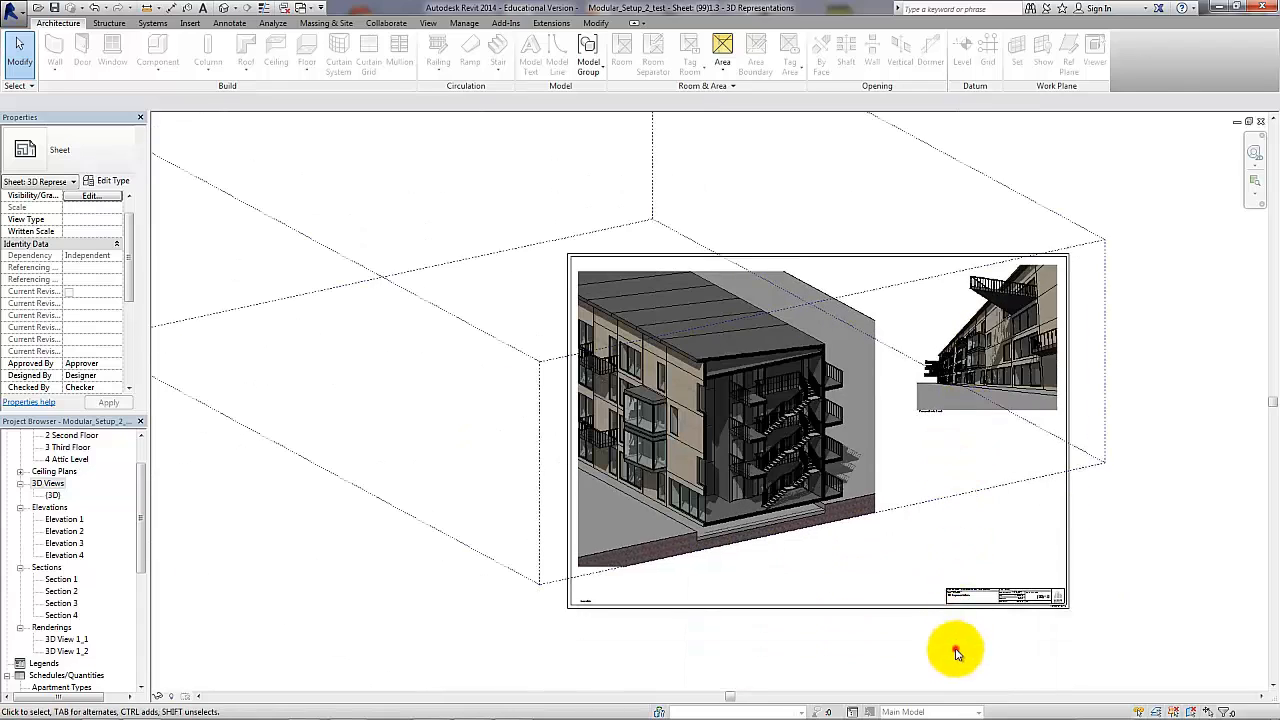
- Create a new sheet with the A3 metric_KEA_v2 title block
left_click_drag(138, 474, 139, 582)
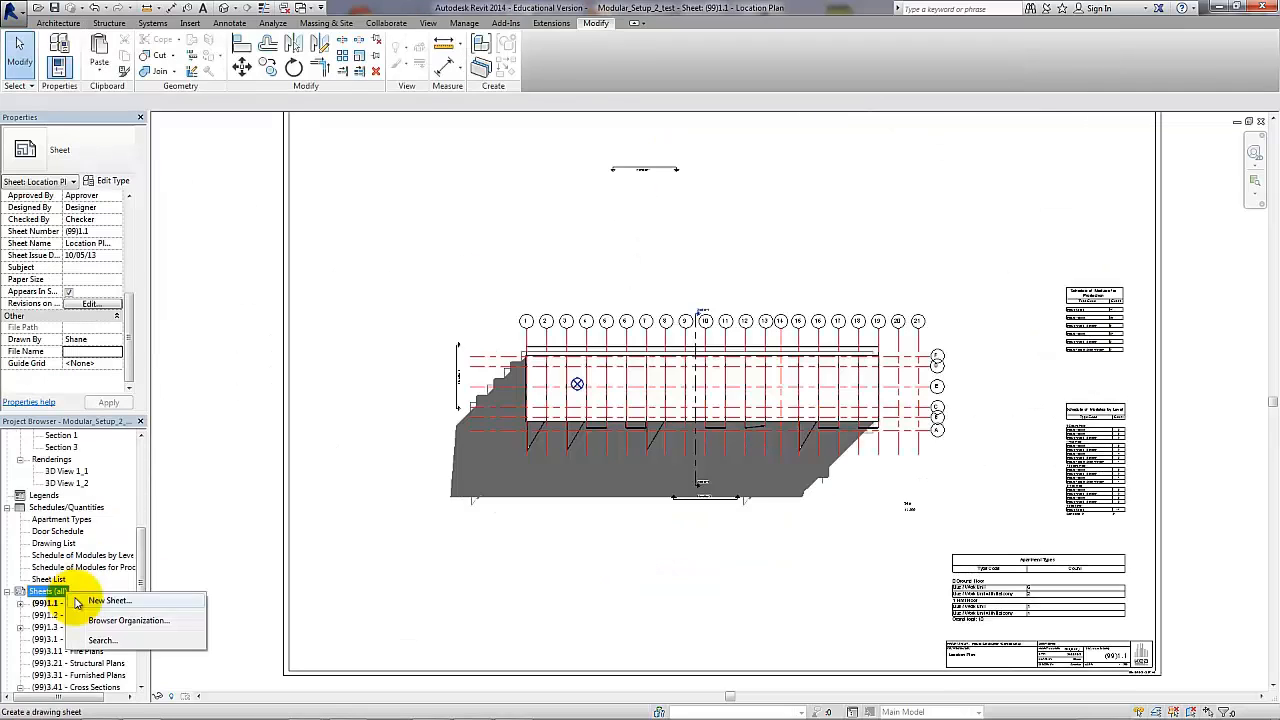
left_click(78, 602)
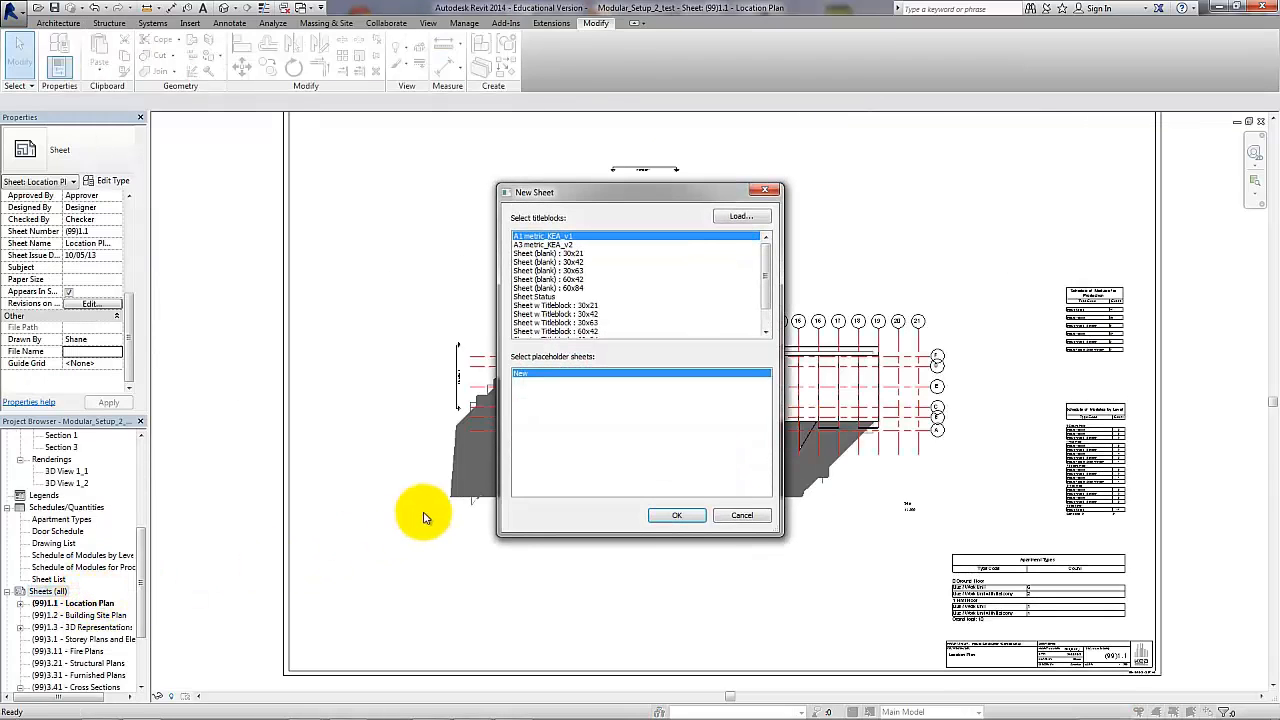
left_click(558, 244)
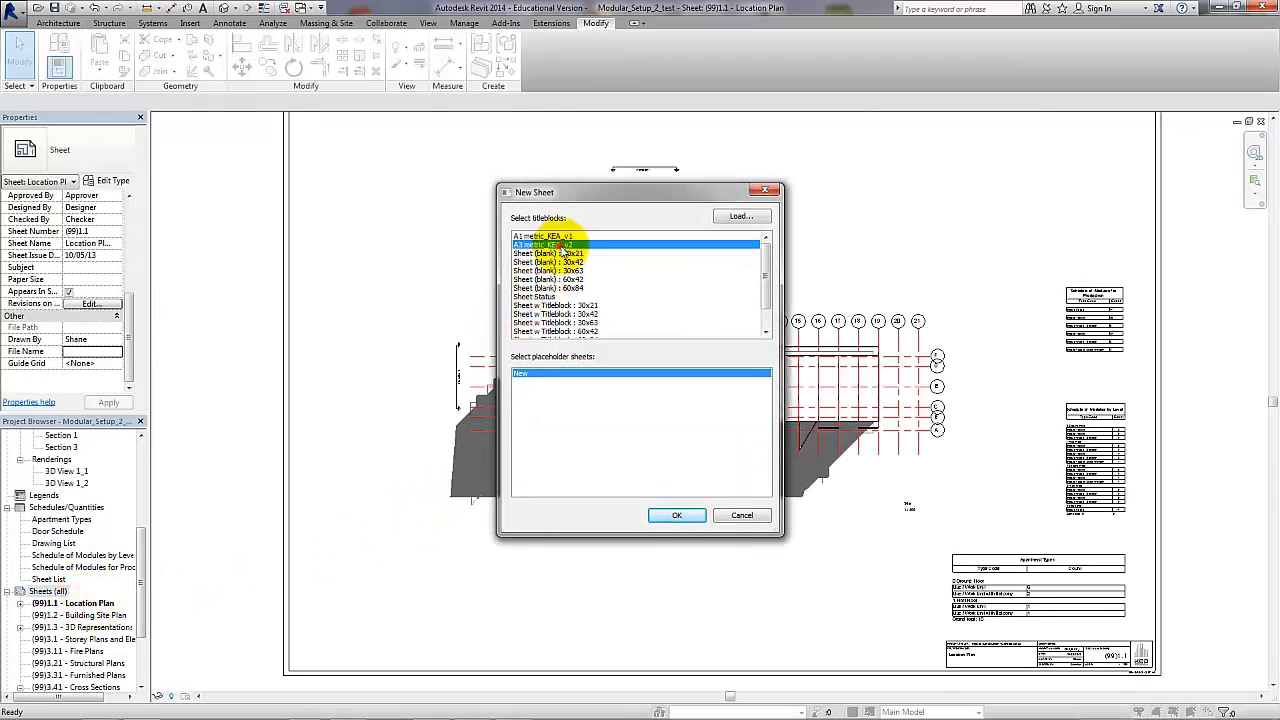
left_click(676, 515)
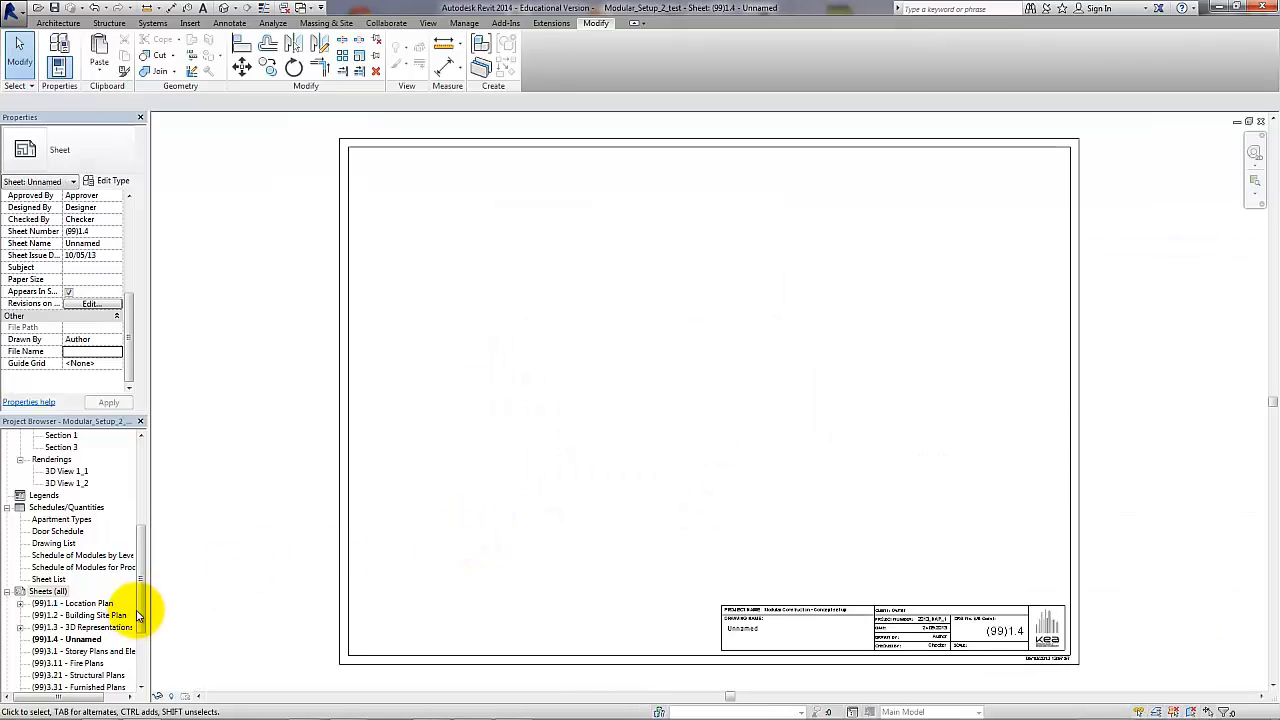
- Set the new sheet's drawing name to Drawing List in the title block
left_click(990, 615)
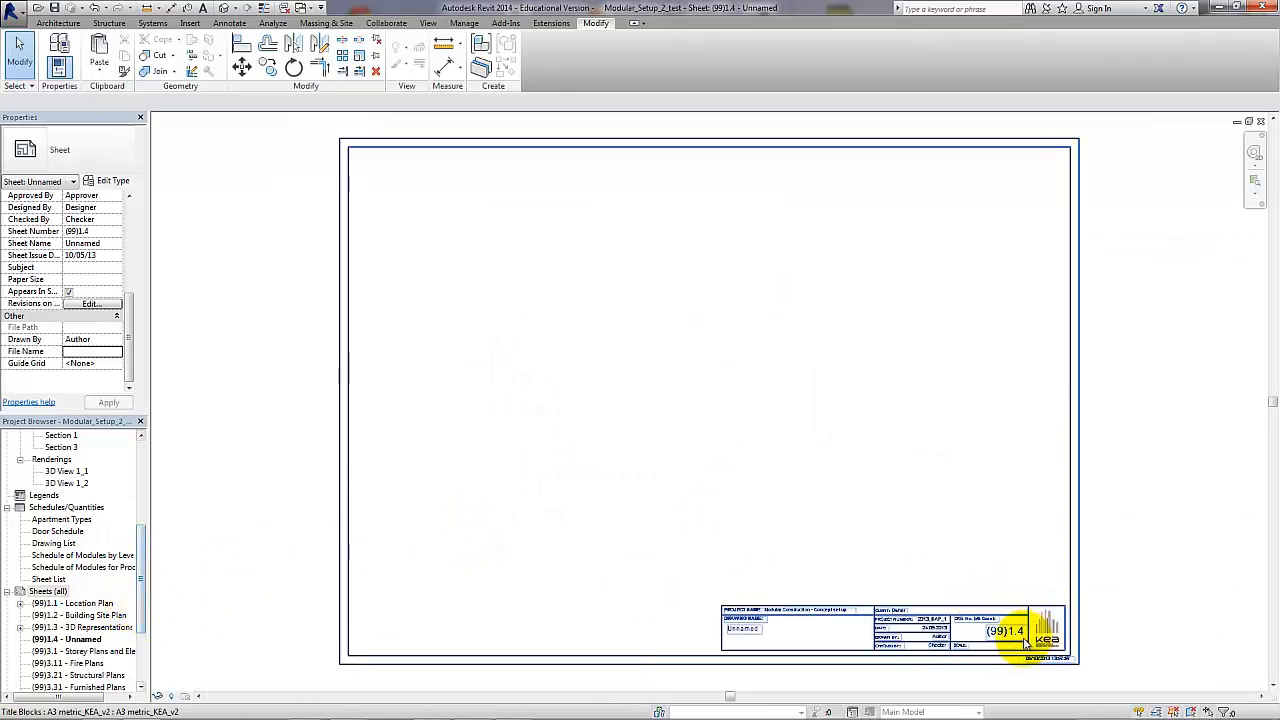
scroll(762, 636, "up", 2)
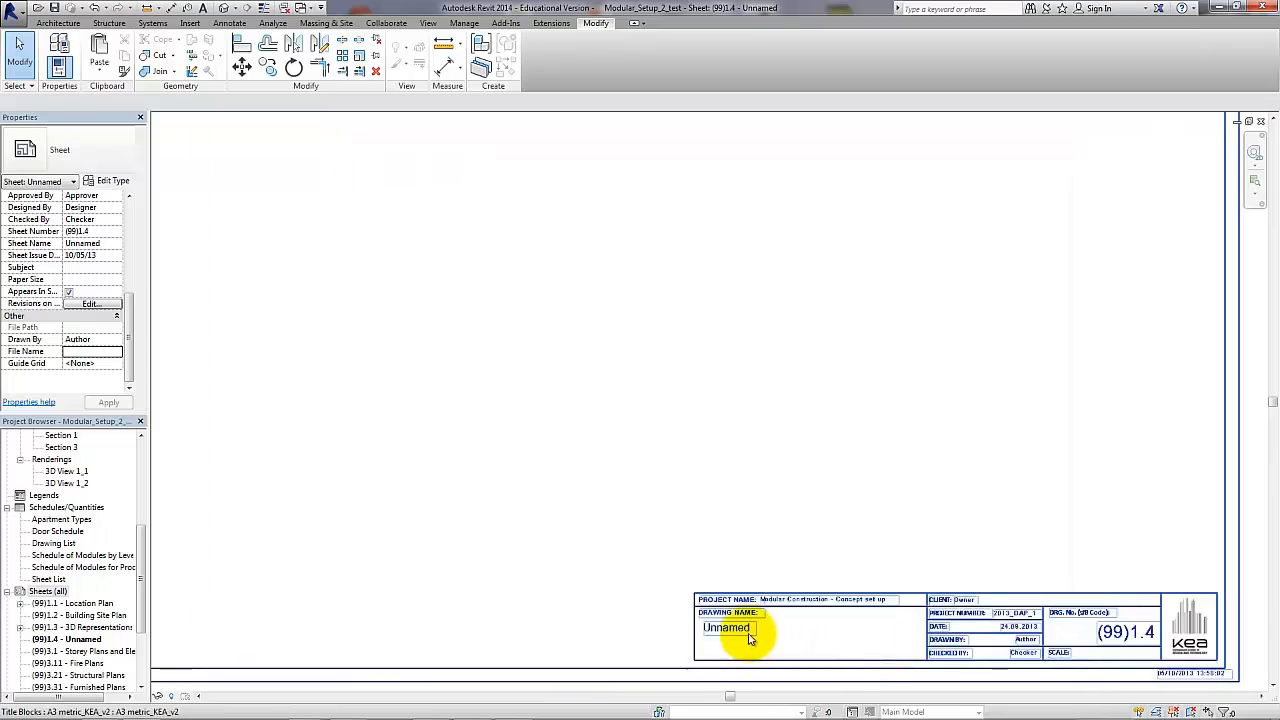
left_click(749, 634)
left_click(745, 632)
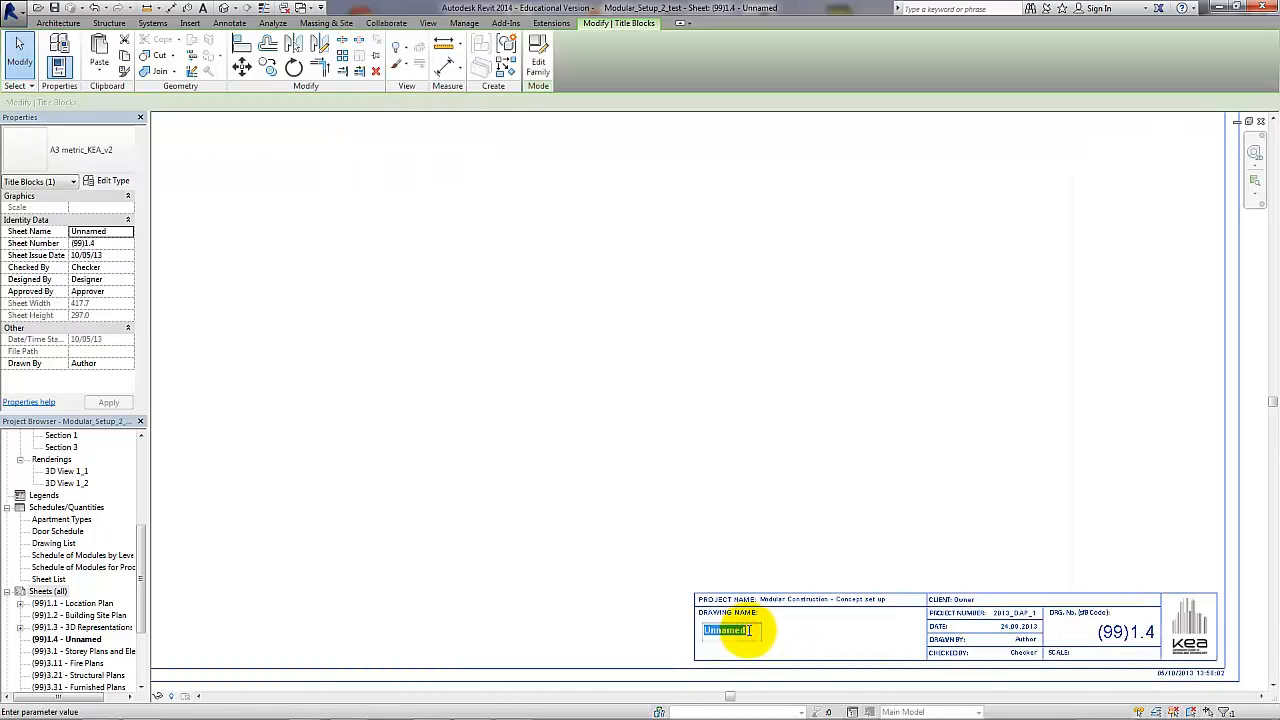
type("Drawing List")
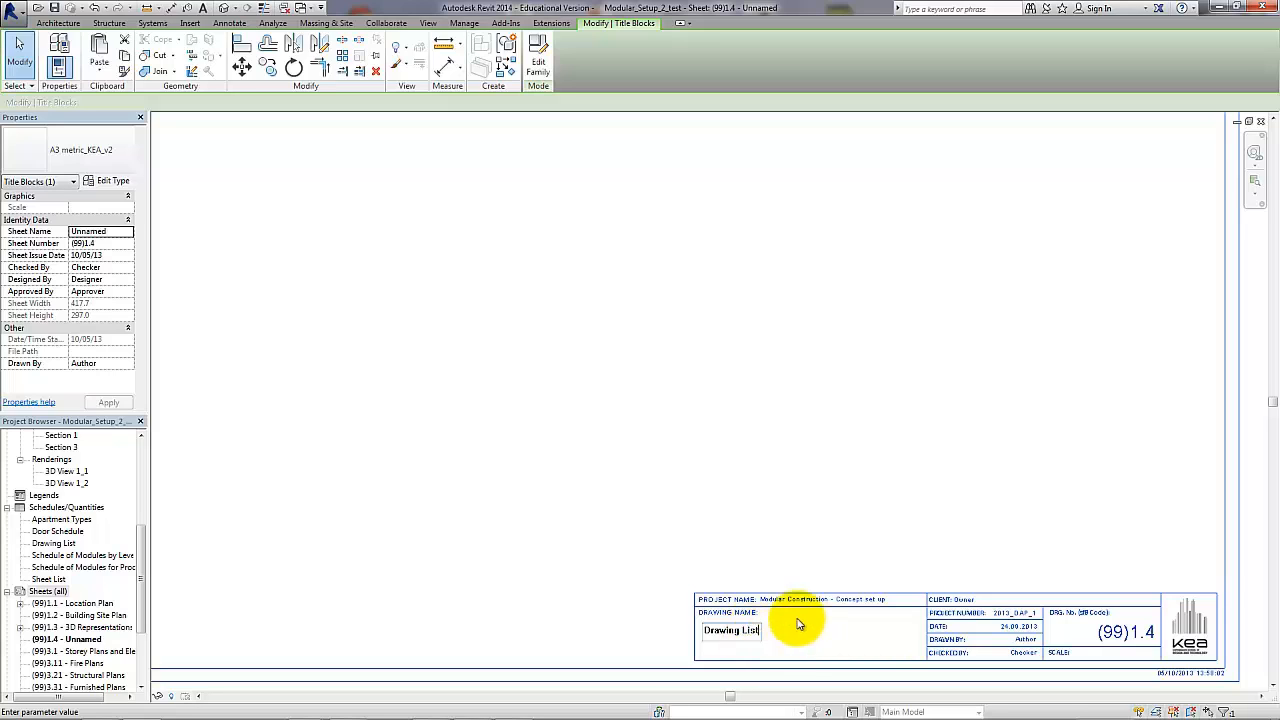
left_click(640, 586)
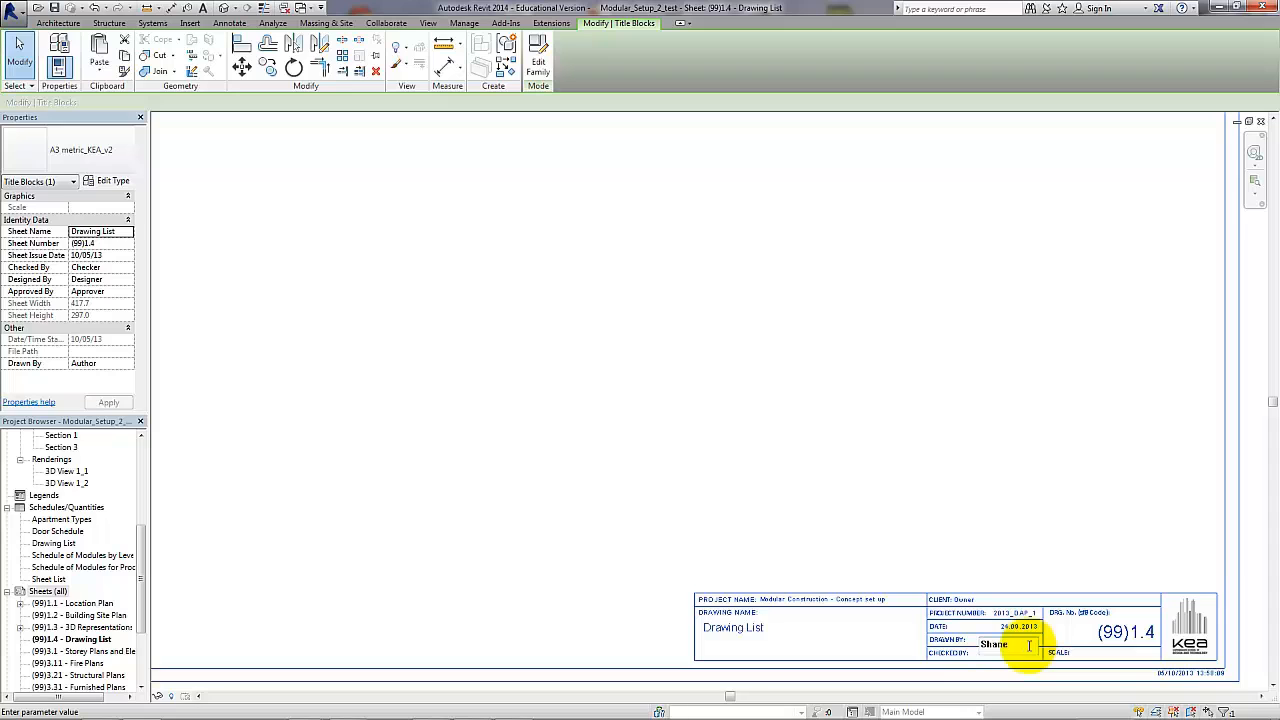
- Enter the drafter's name in the Drawn By field of the Drawing List sheet's title block
left_click(1143, 514)
scroll(732, 461, "down", 1)
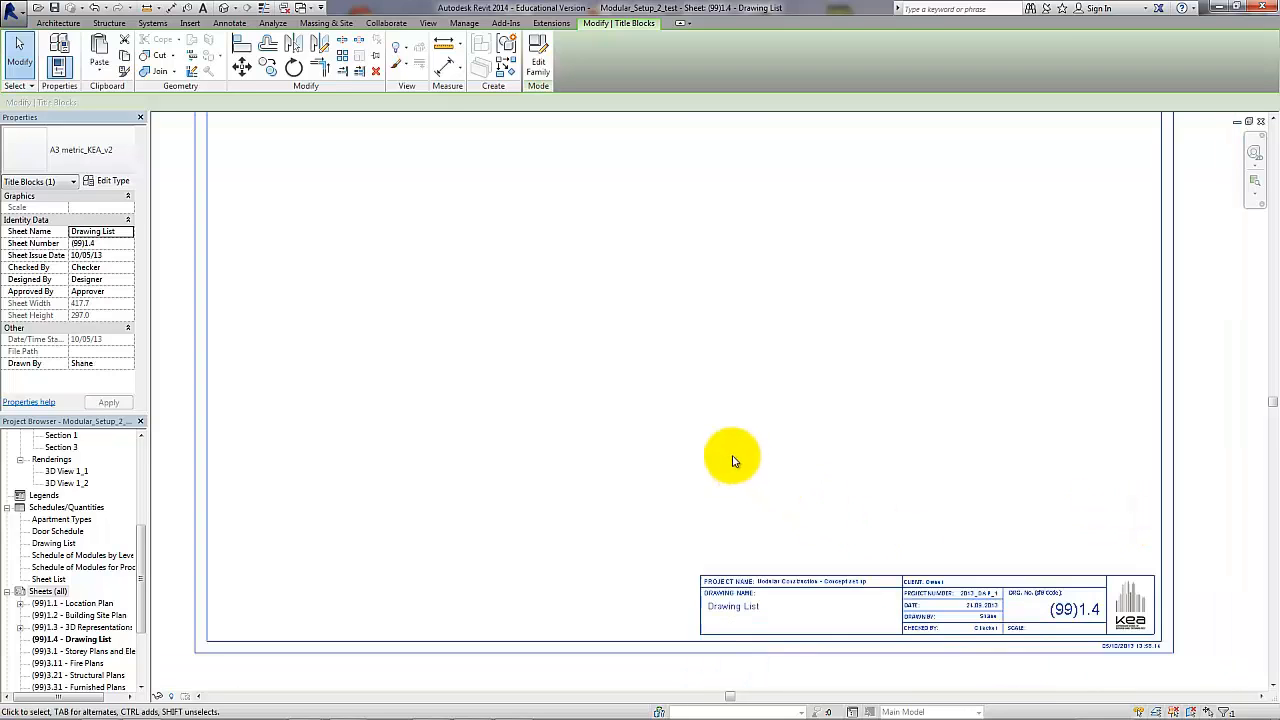
scroll(732, 461, "down", 2)
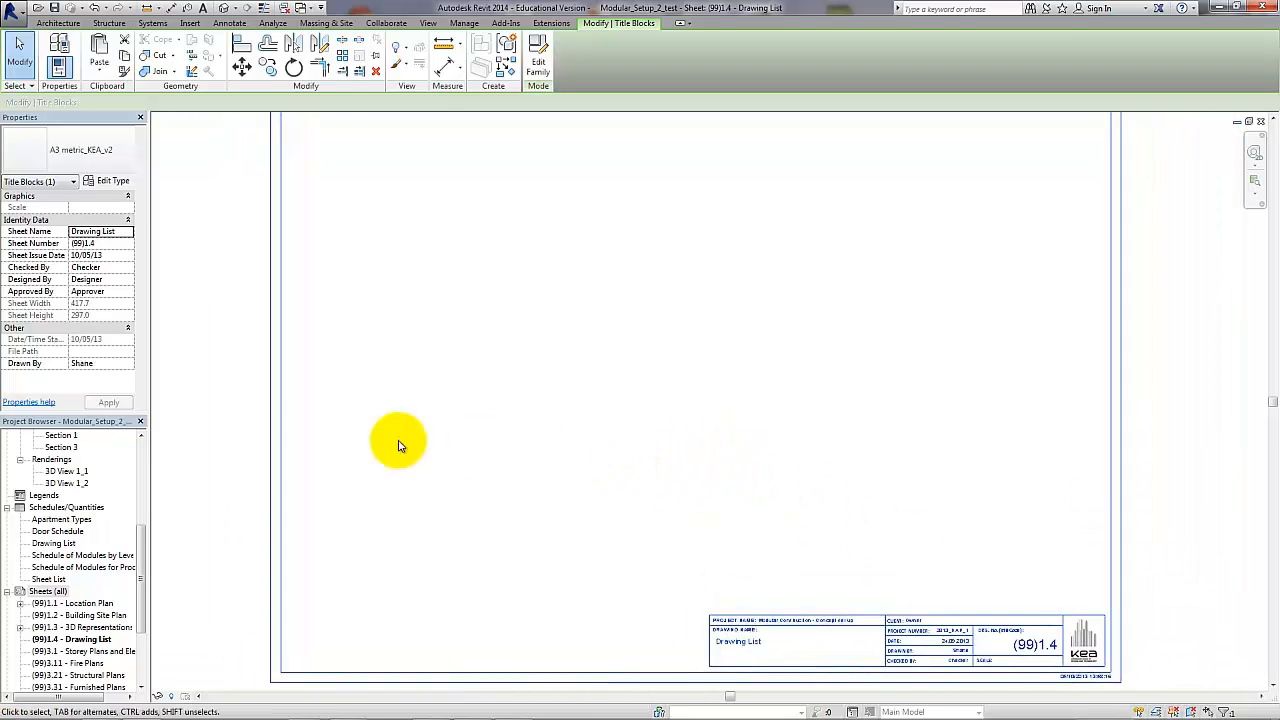
- Place the Sheet List schedule in the upper-left area of the Drawing List sheet
left_click_drag(143, 529, 145, 595)
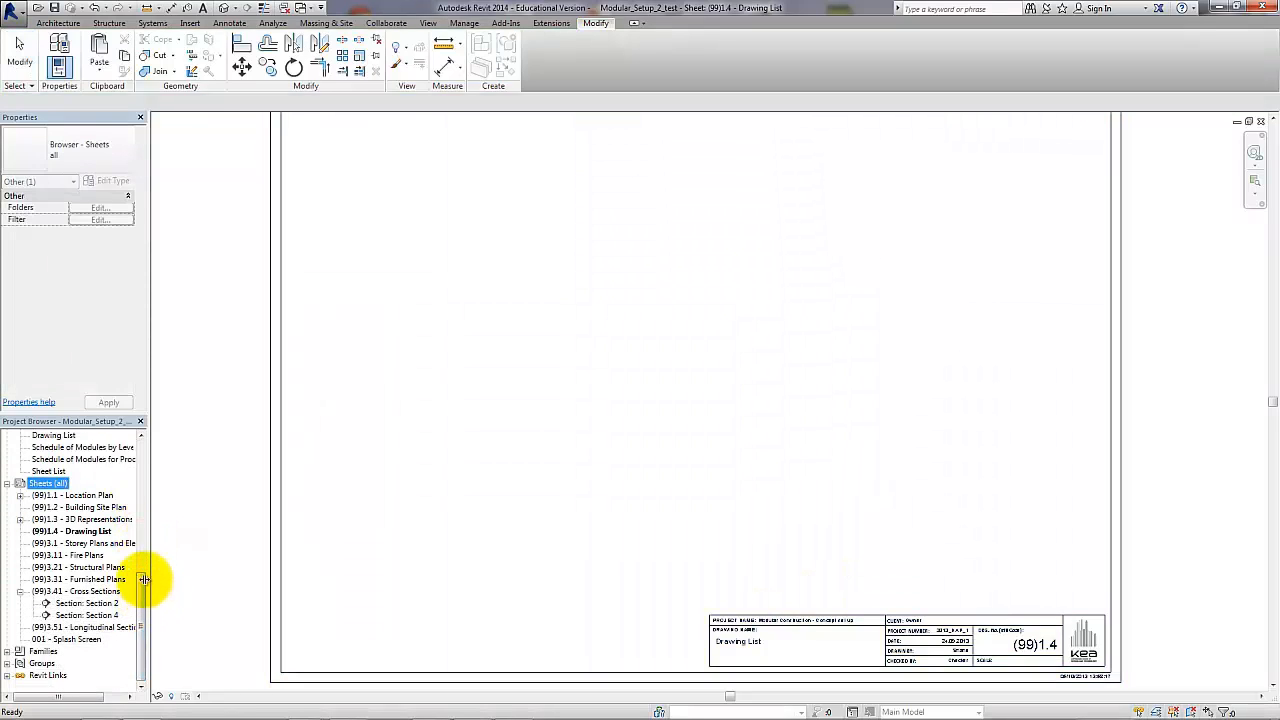
scroll(120, 490, "up", 3)
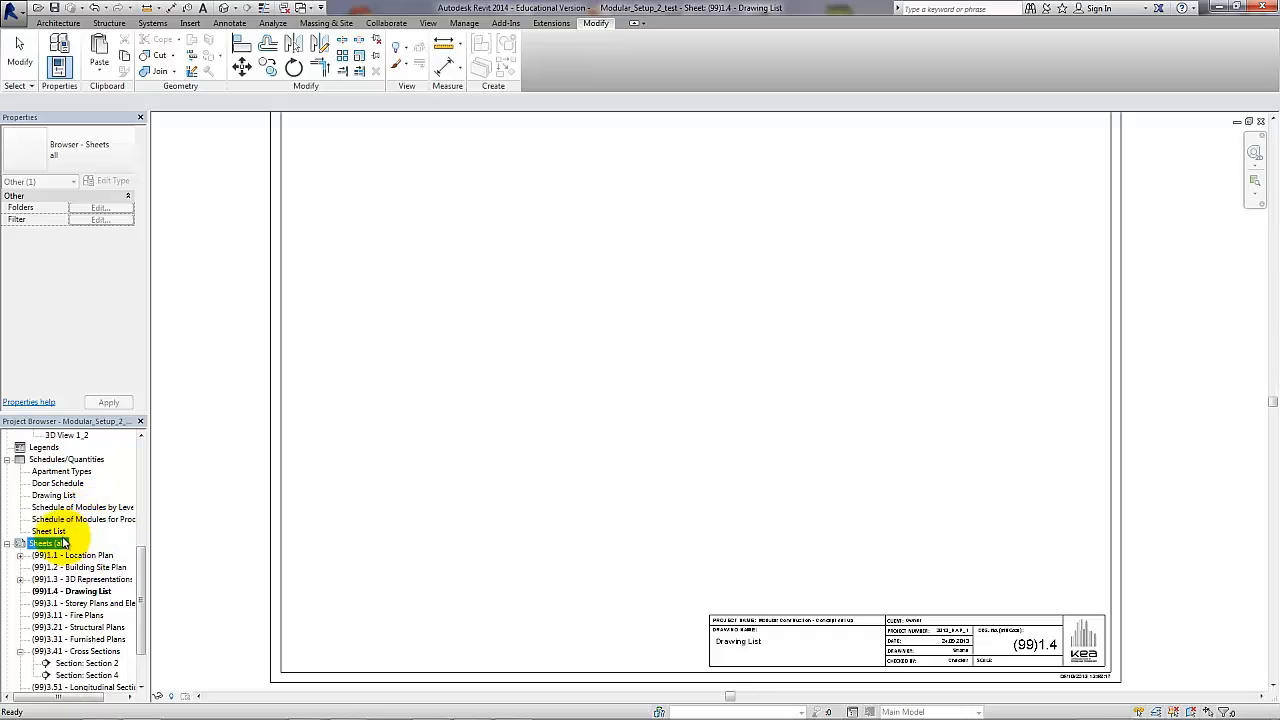
left_click(50, 531)
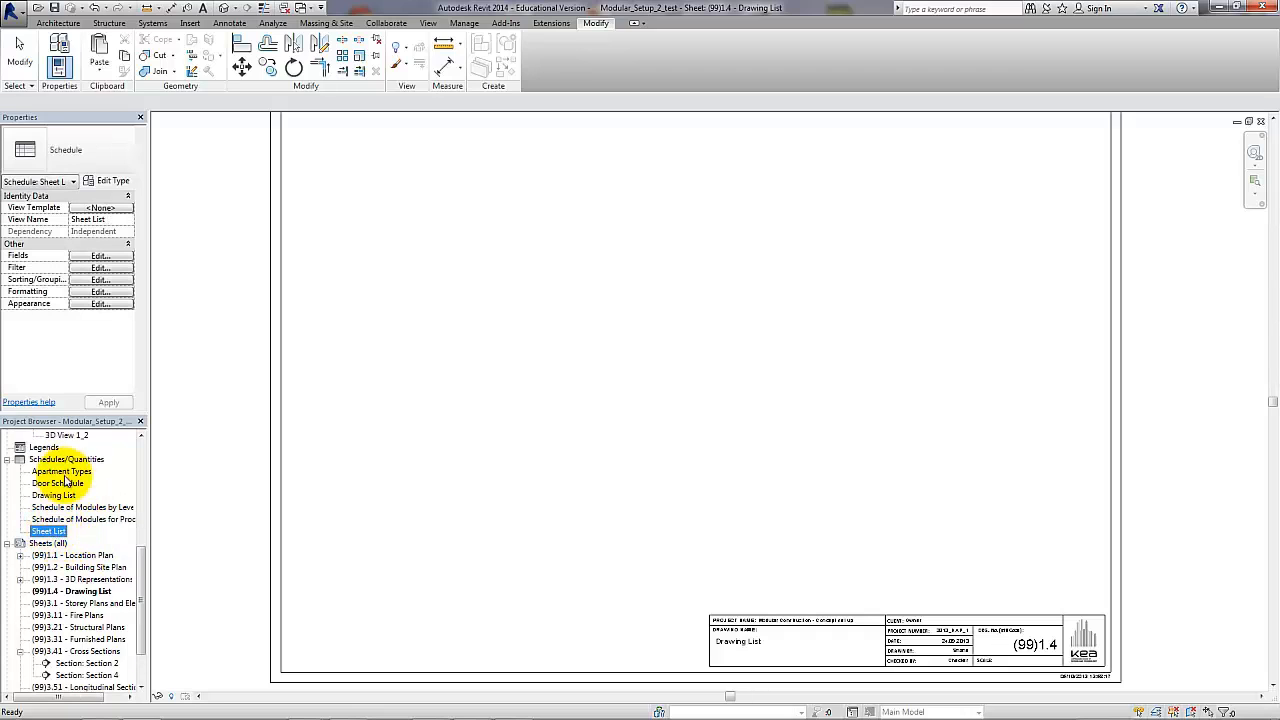
left_click_drag(51, 531, 419, 484)
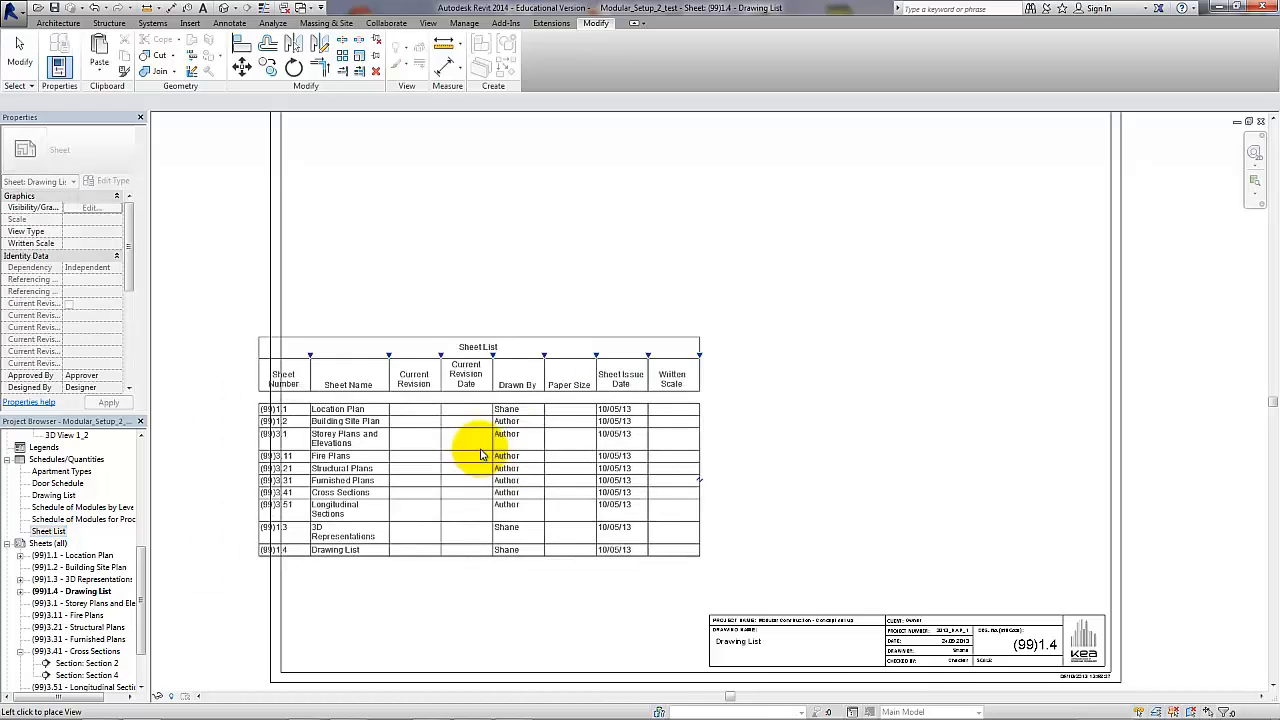
scroll(560, 460, "down", 1)
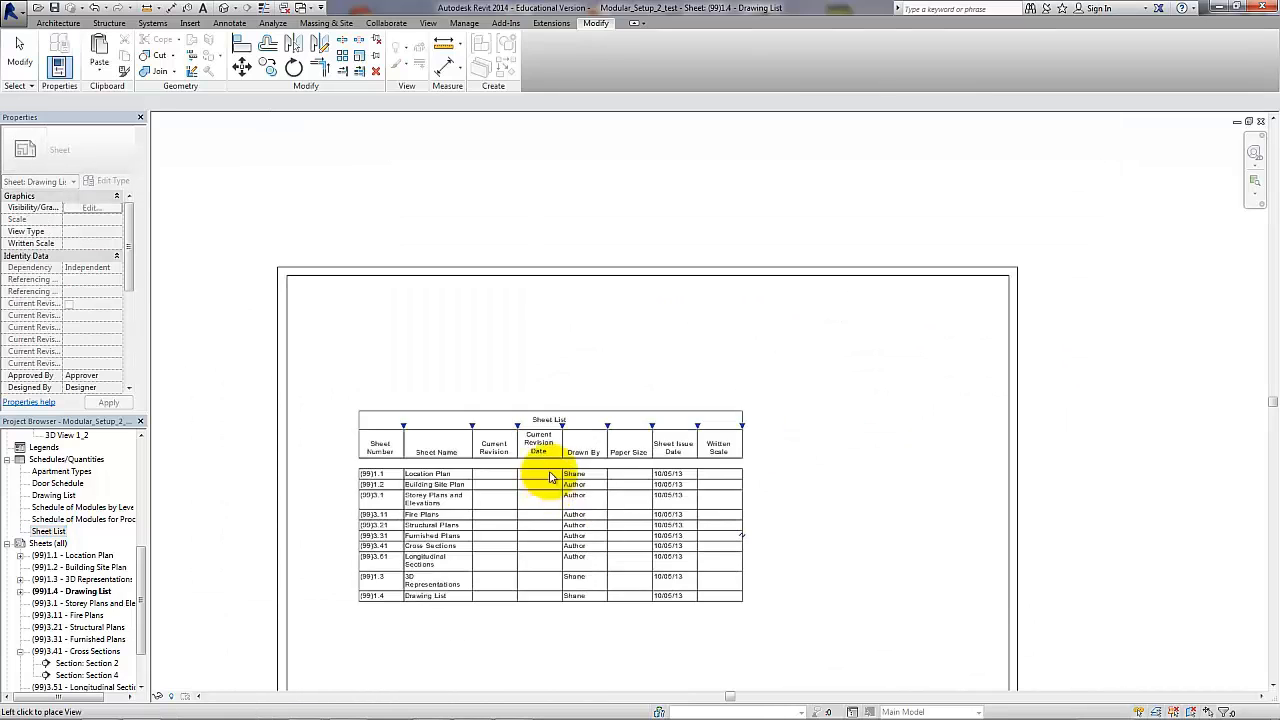
left_click(535, 425)
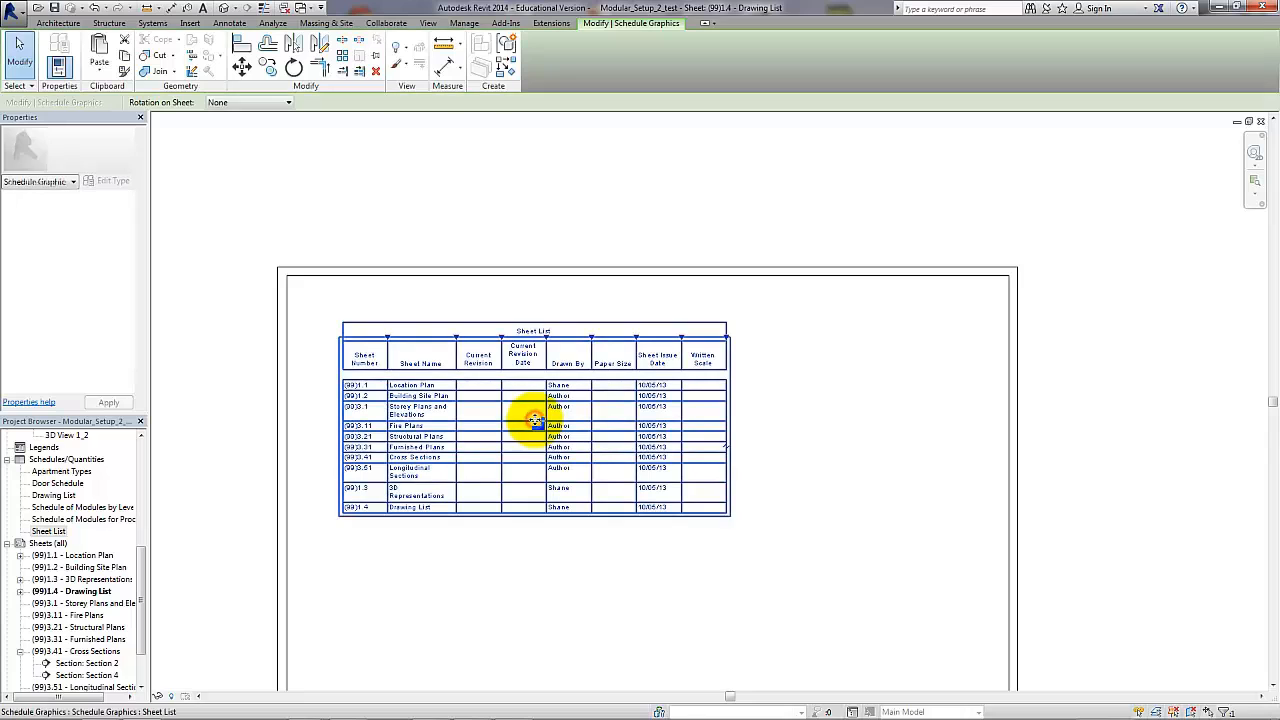
- Widen the placed schedule's Sheet Name column so that every sheet name fits on one line
left_click_drag(456, 341, 501, 341)
left_click(727, 602)
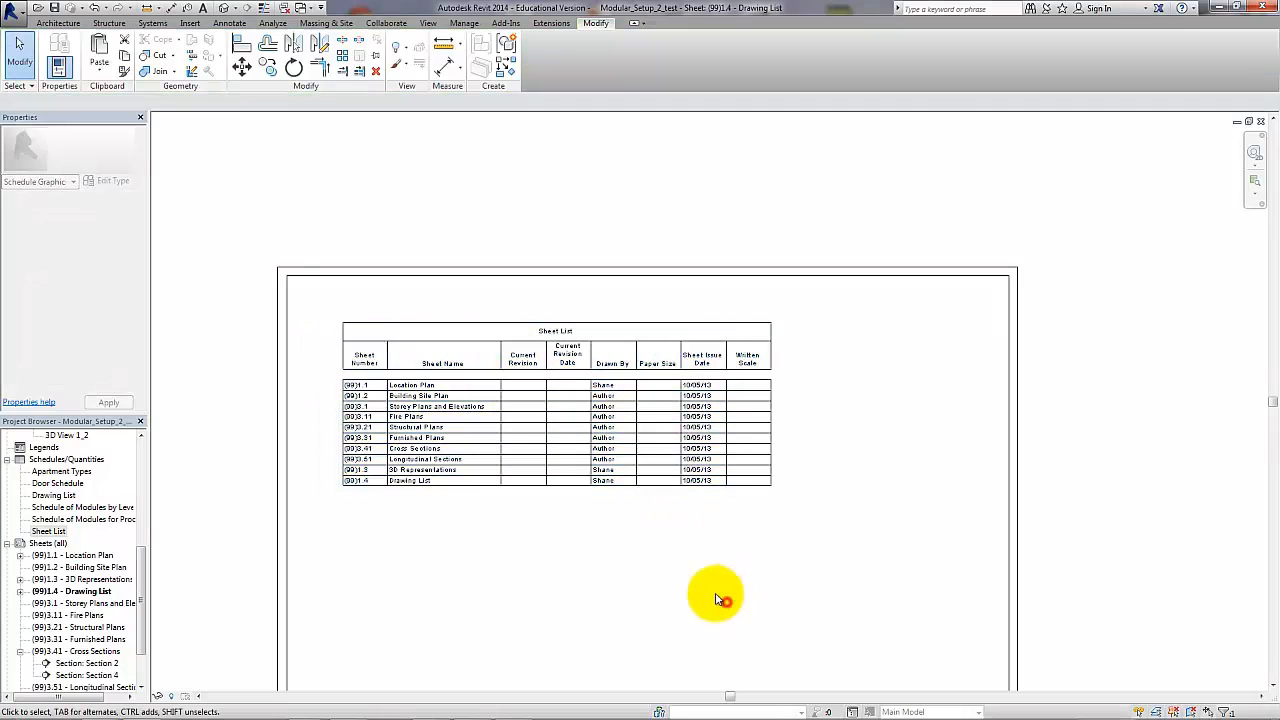
middle_click_drag(613, 530, 586, 502)
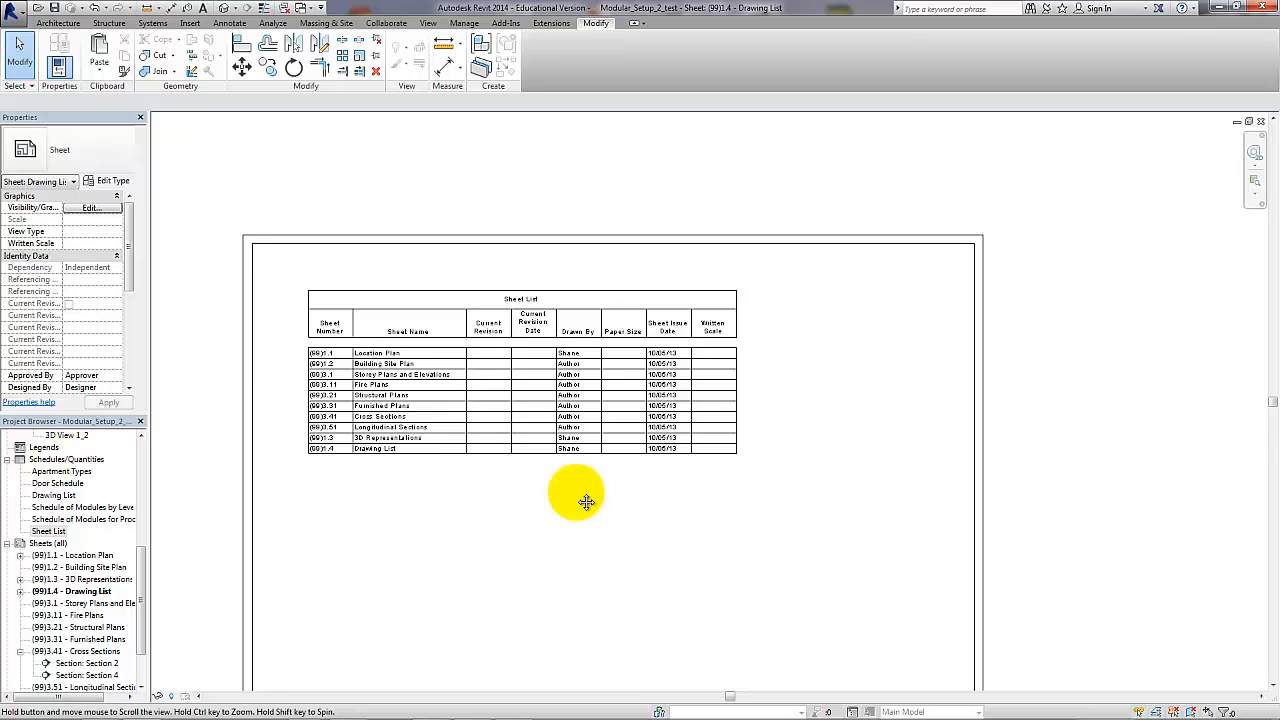
middle_click_drag(586, 502, 583, 500)
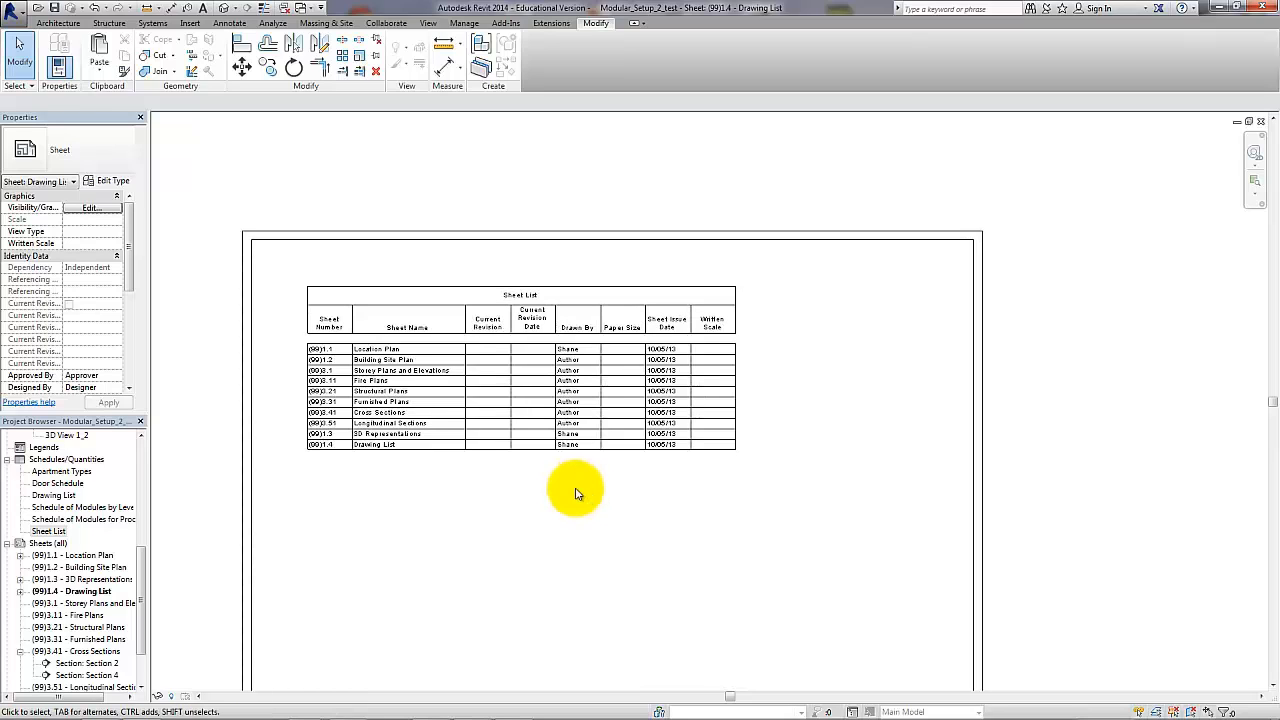